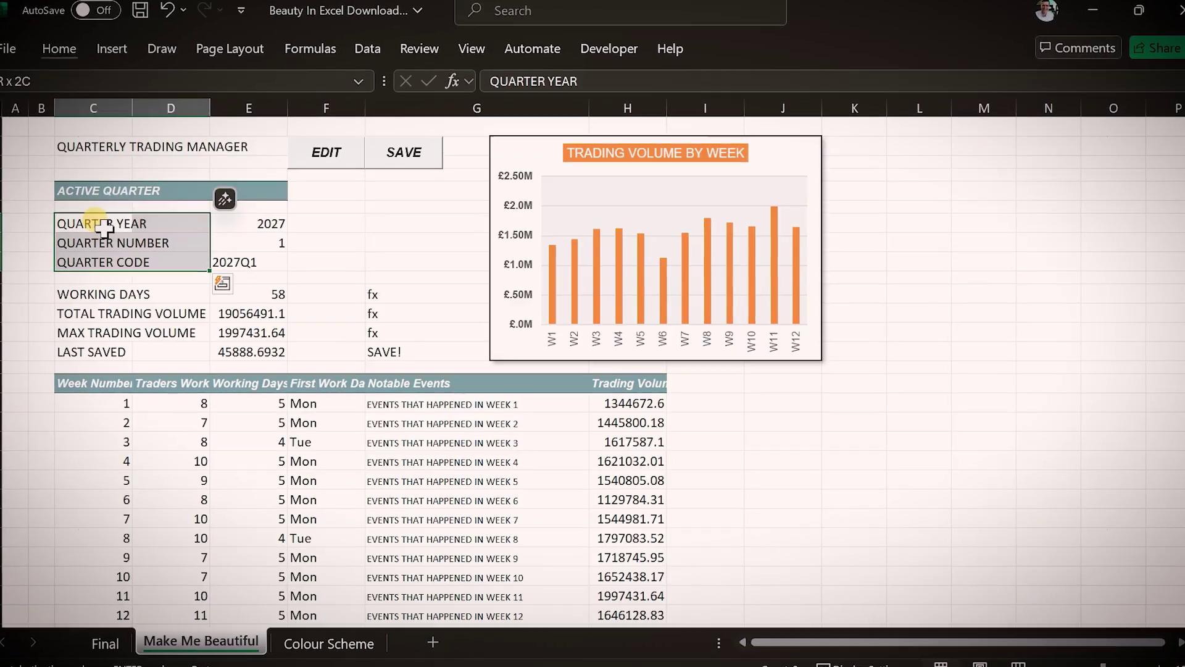
Copy the COMPLEMENT 1 style from the Colour Scheme sheet onto the quarter detail labels
drag(61, 294, 123, 352)
click(329, 643)
click(119, 180)
key(ctrl+c)
click(201, 641)
key(ctrl+v)
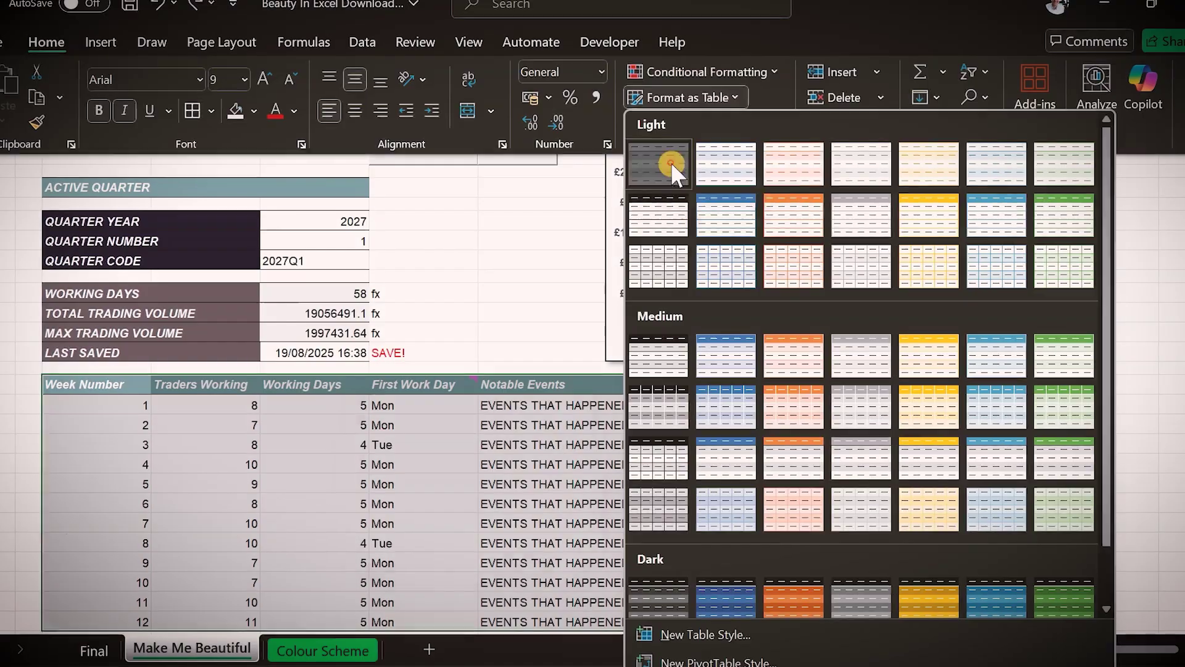
Format the week data as a styled table
click(669, 163)
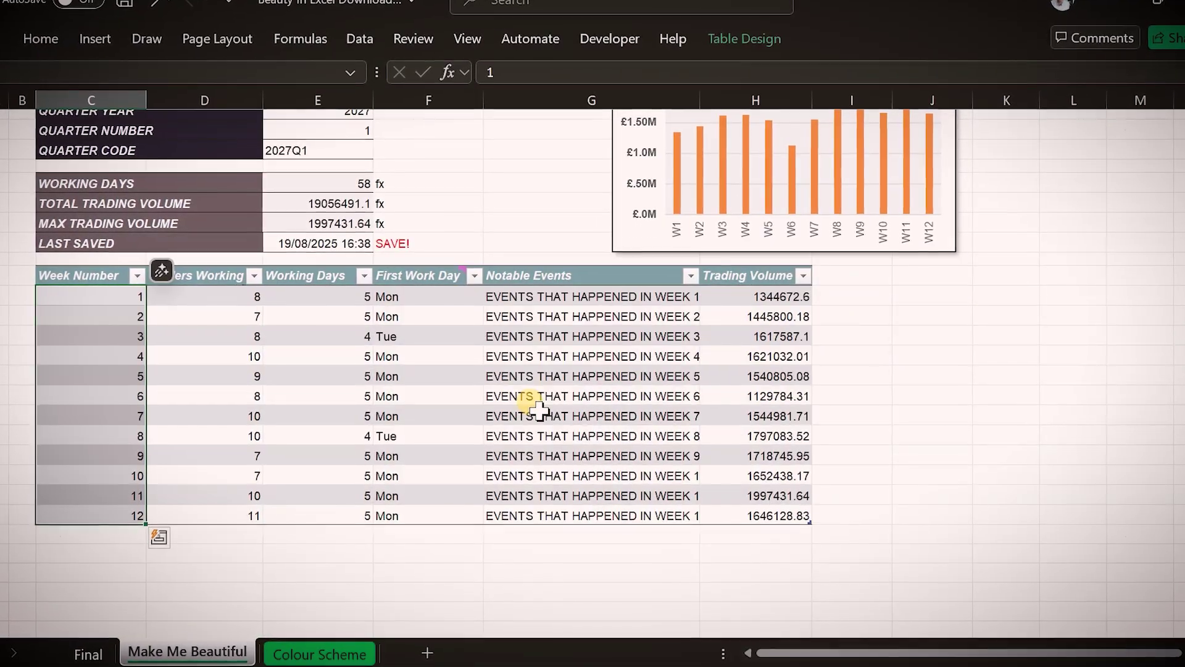
scroll(530, 402, up, 3)
click(521, 306)
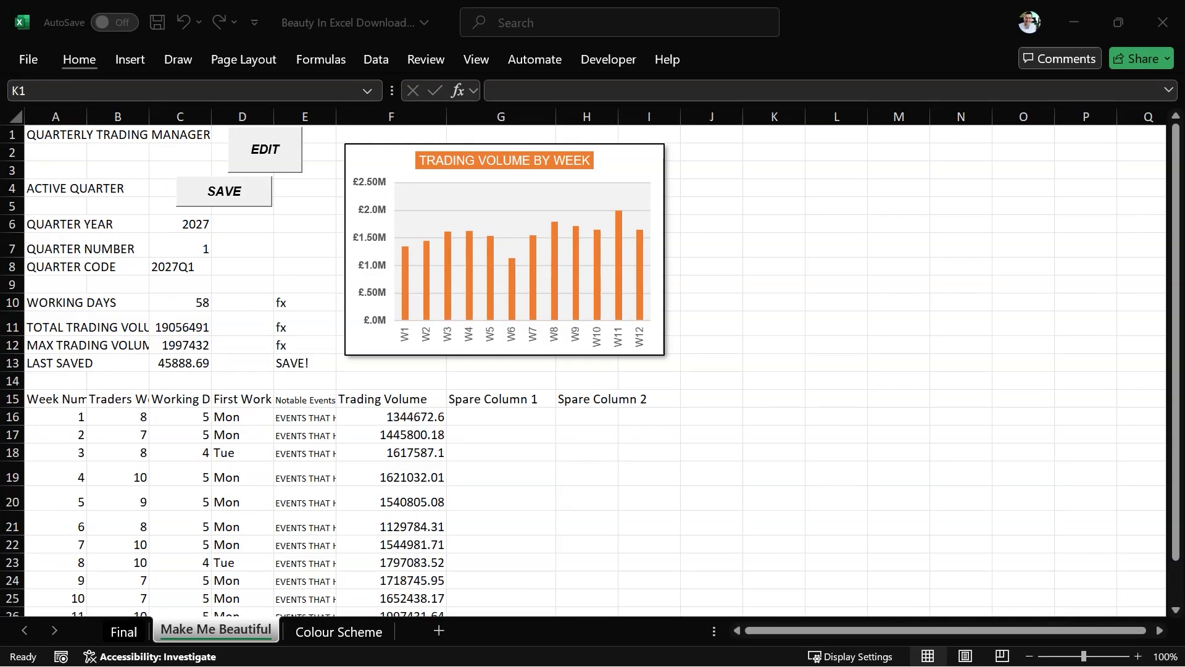
key(alt+Tab)
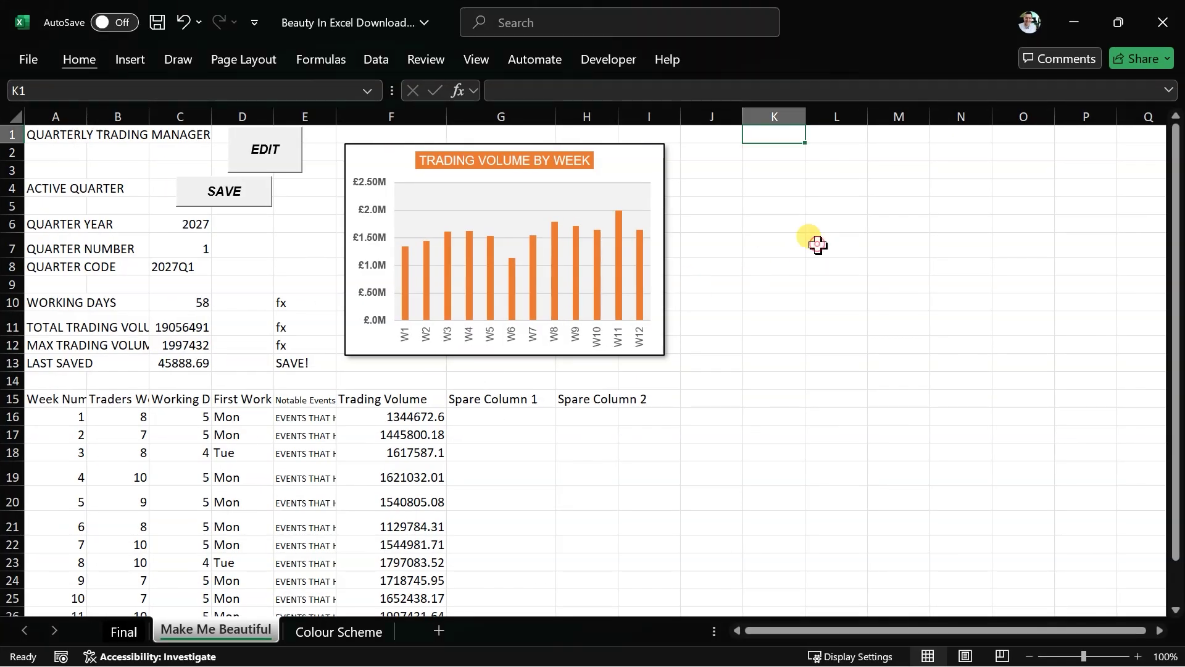
click(777, 247)
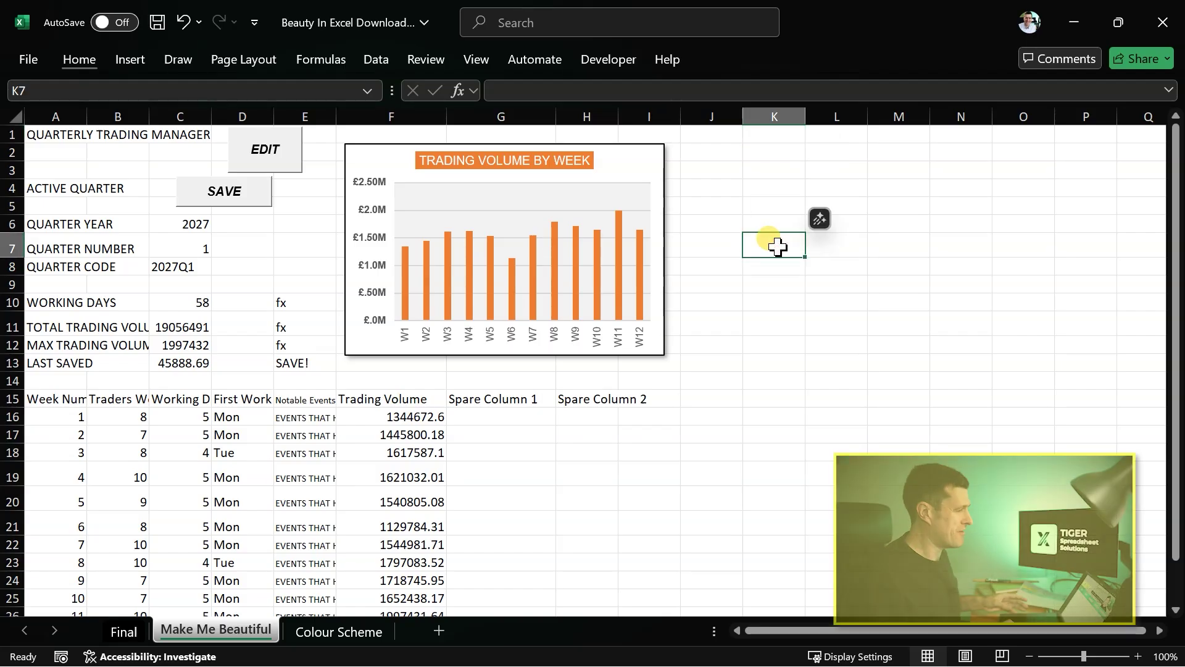
View the finished Final sheet for comparison, then return to the Make Me Beautiful sheet
click(123, 632)
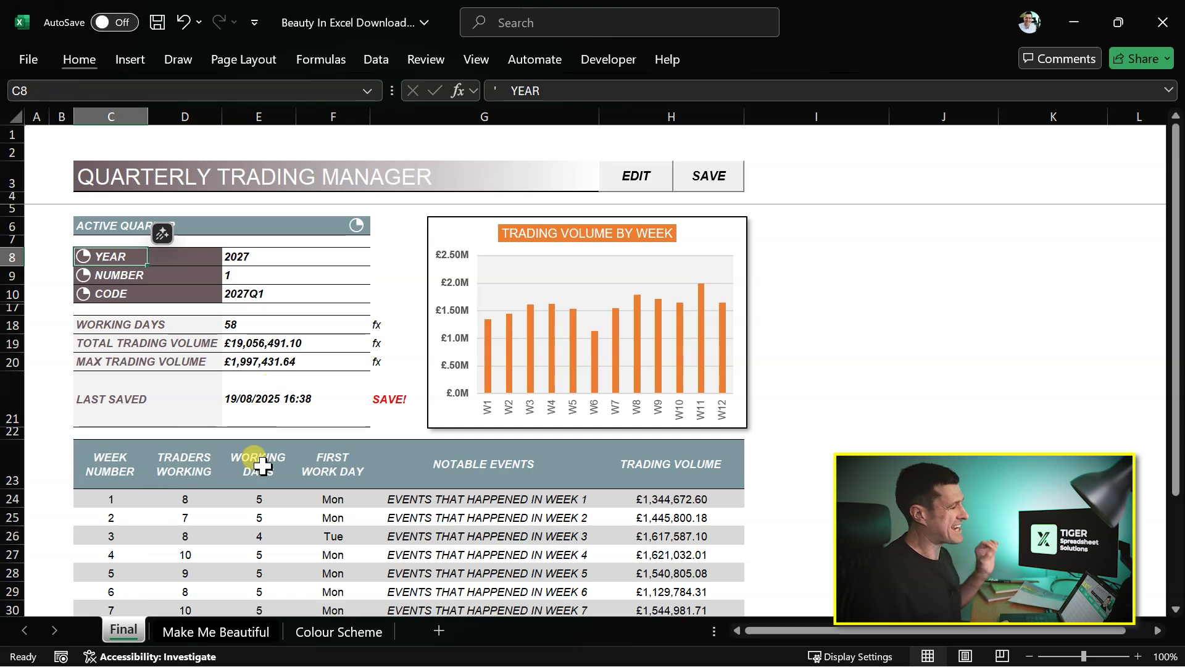
click(220, 630)
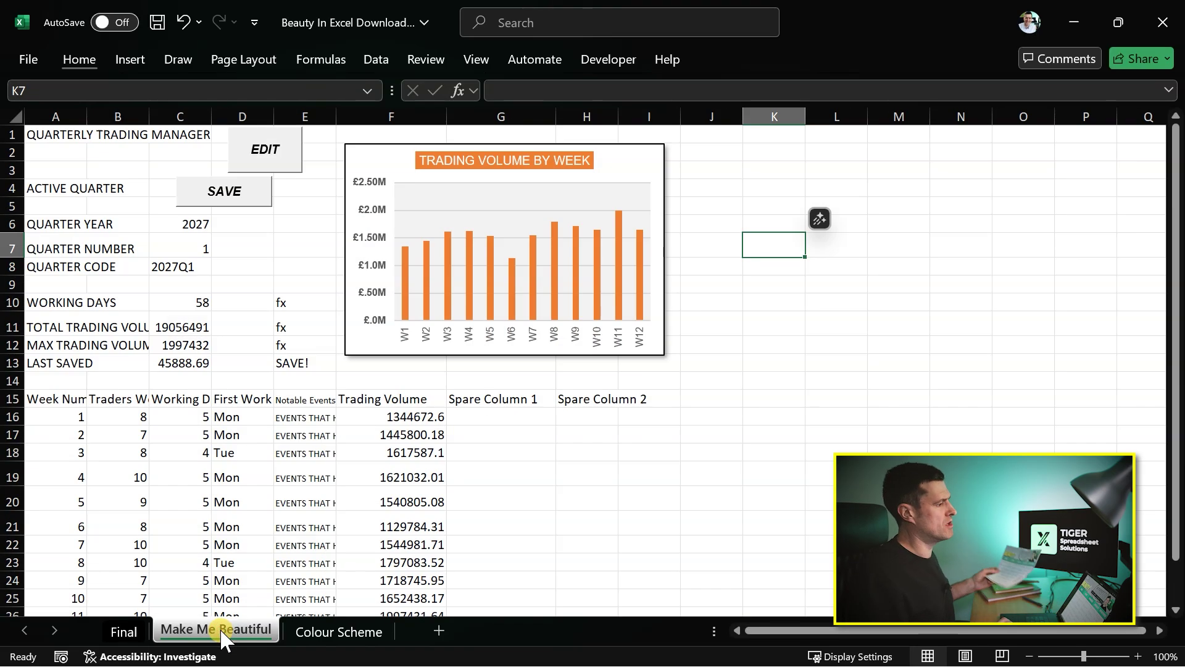
click(270, 416)
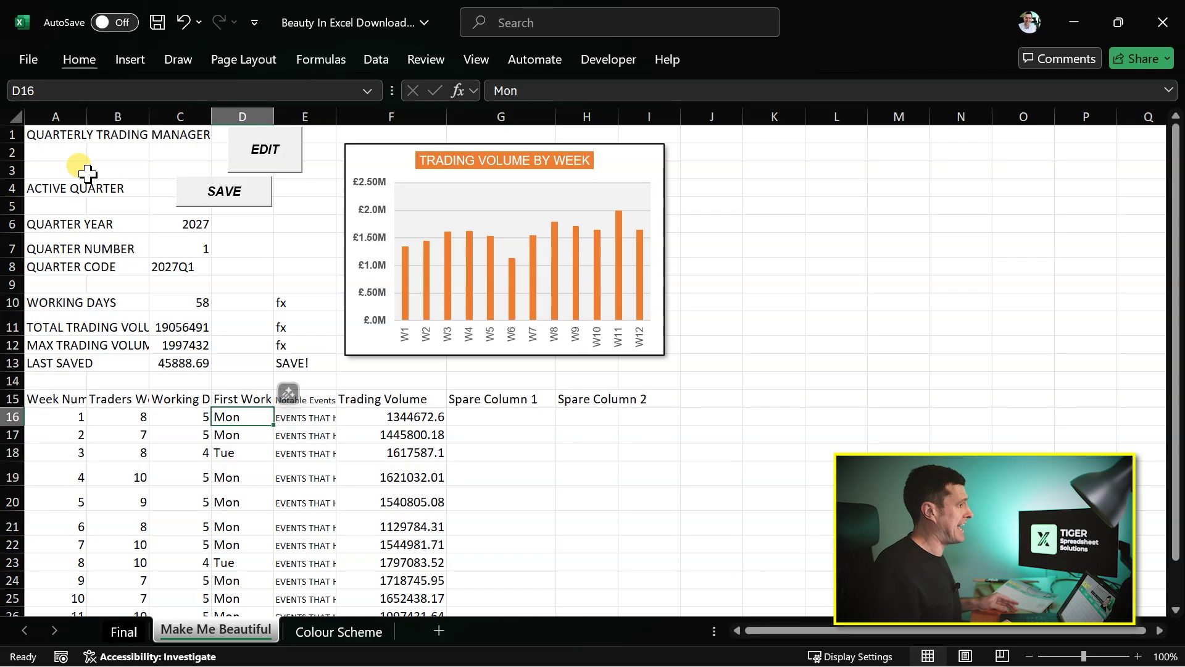
Insert a blank column before the content and set columns A and B to width 3
click(60, 115)
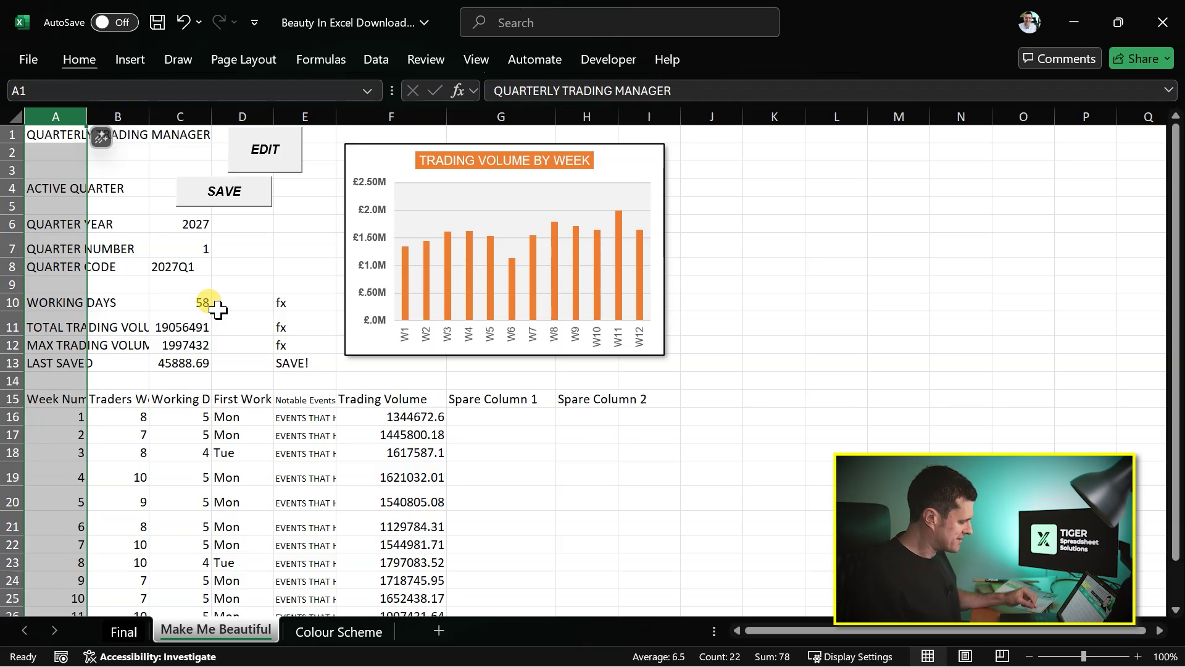
key(ctrl+shift+plus)
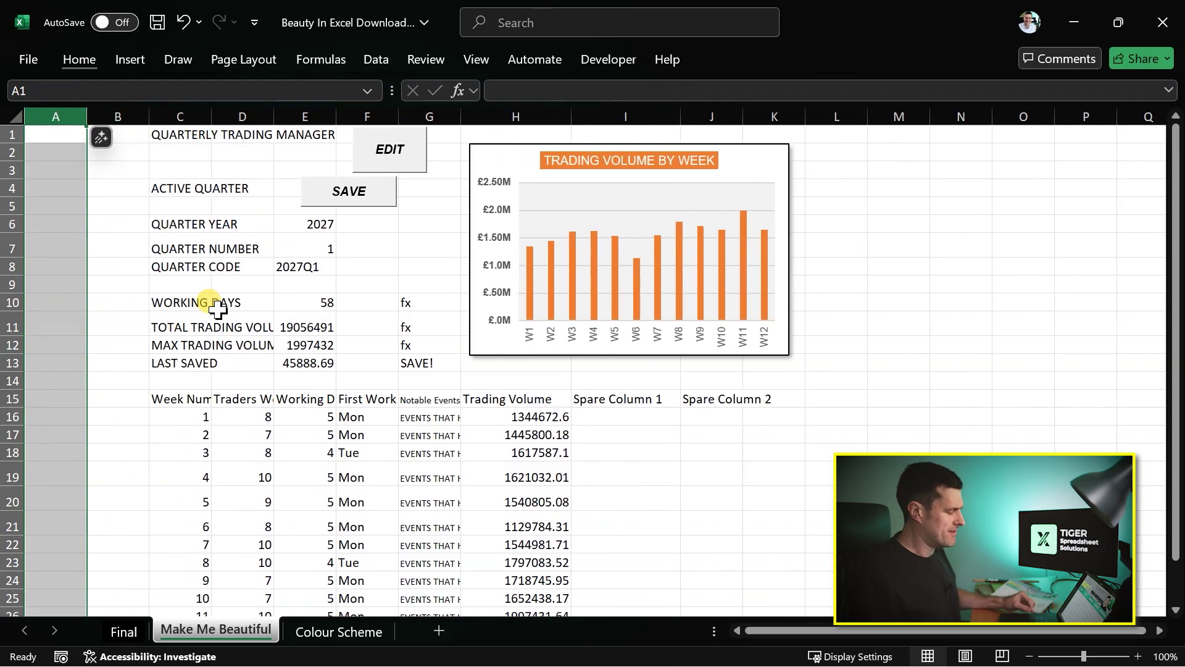
key(Left)
key(shift+Right)
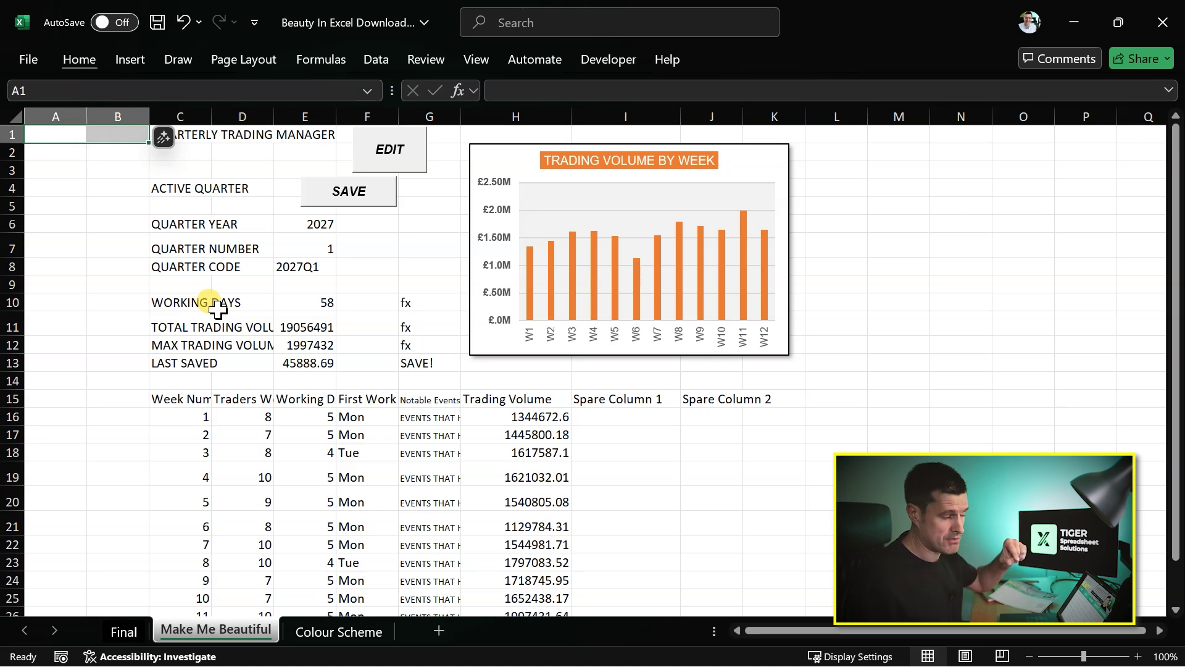
key(alt+h)
text(ow)
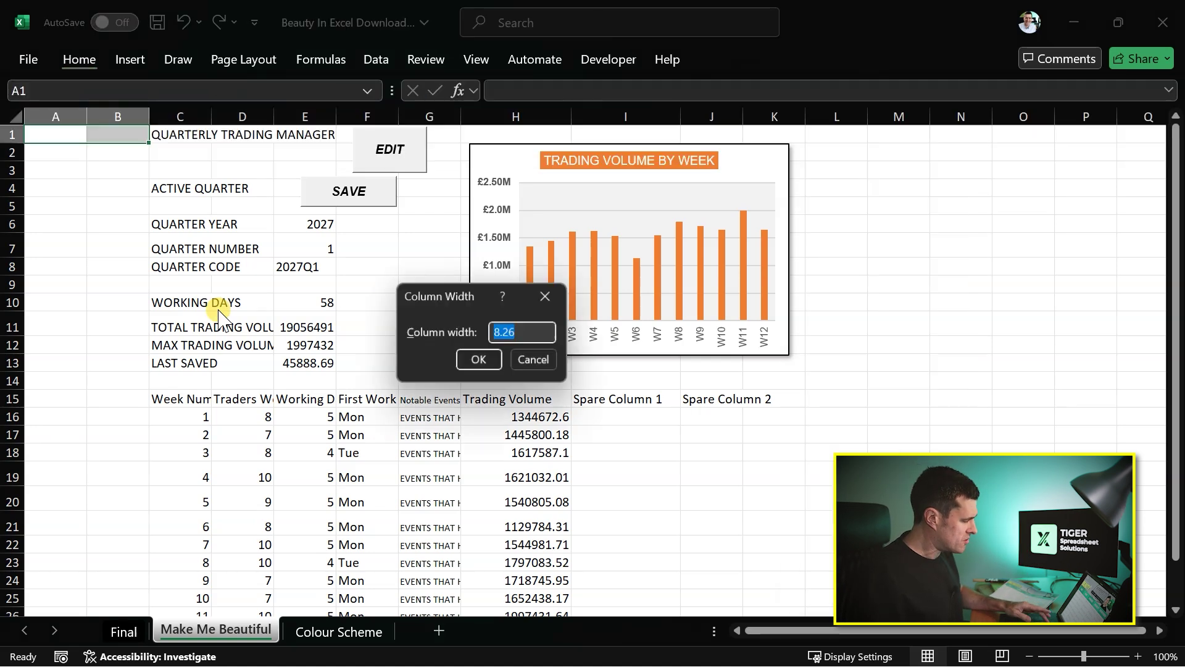
text(3)
key(Return)
Insert two blank rows above the content, then go to the Week Number header in column C
key(Right)
key(Right)
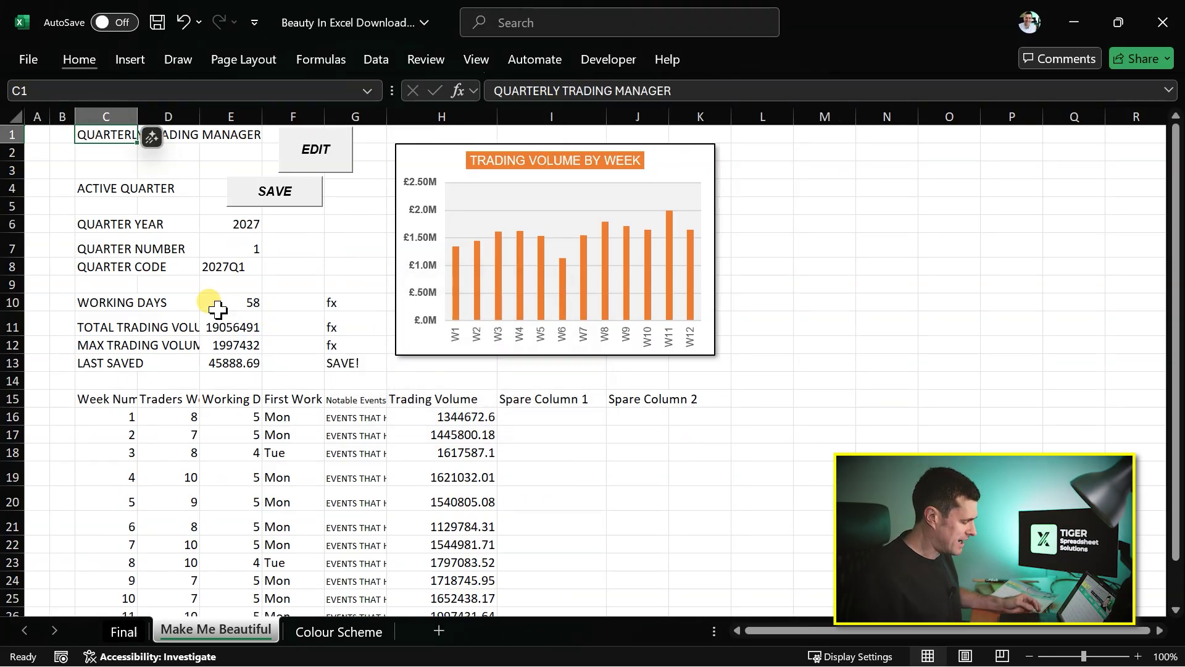
key(shift+space)
key(ctrl+shift+equal)
key(ctrl+shift+equal)
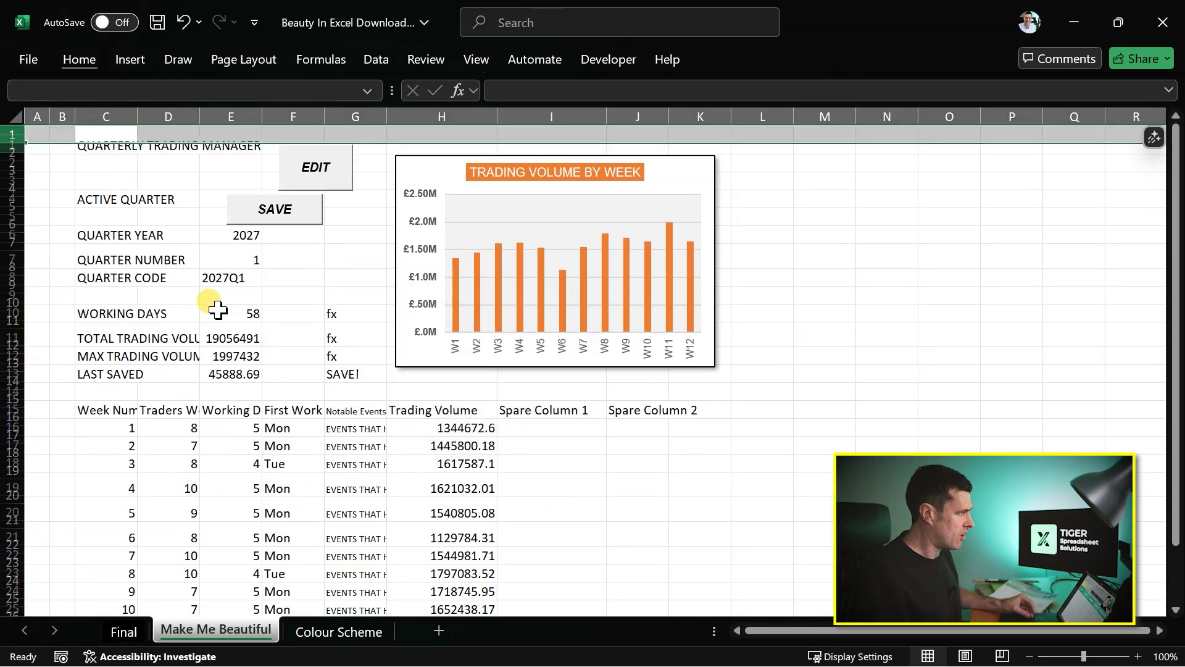
key(Up)
key(Right)
key(Down)
key(Left)
key(Left)
key(Left)
key(Up)
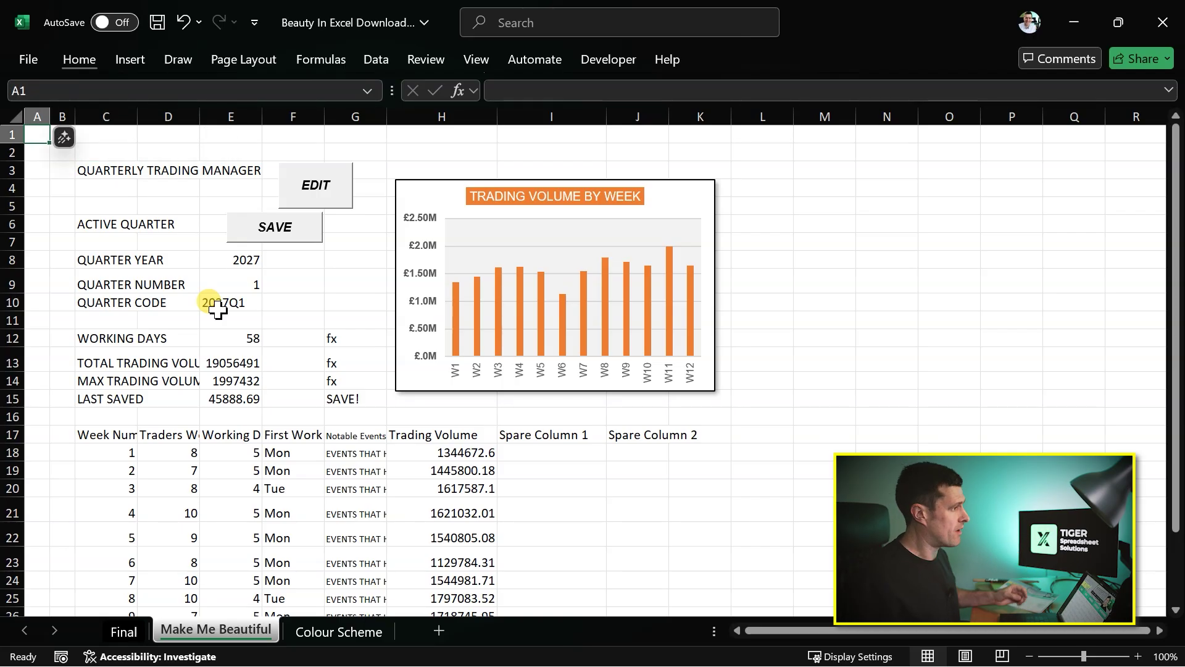
key(Down)
key(Down)
key(Down)
key(Right)
key(Right)
key(Down)
key(ctrl+Down)
key(ctrl+Down)
key(ctrl+Down)
key(ctrl+Down)
key(ctrl+Down)
key(ctrl+Down)
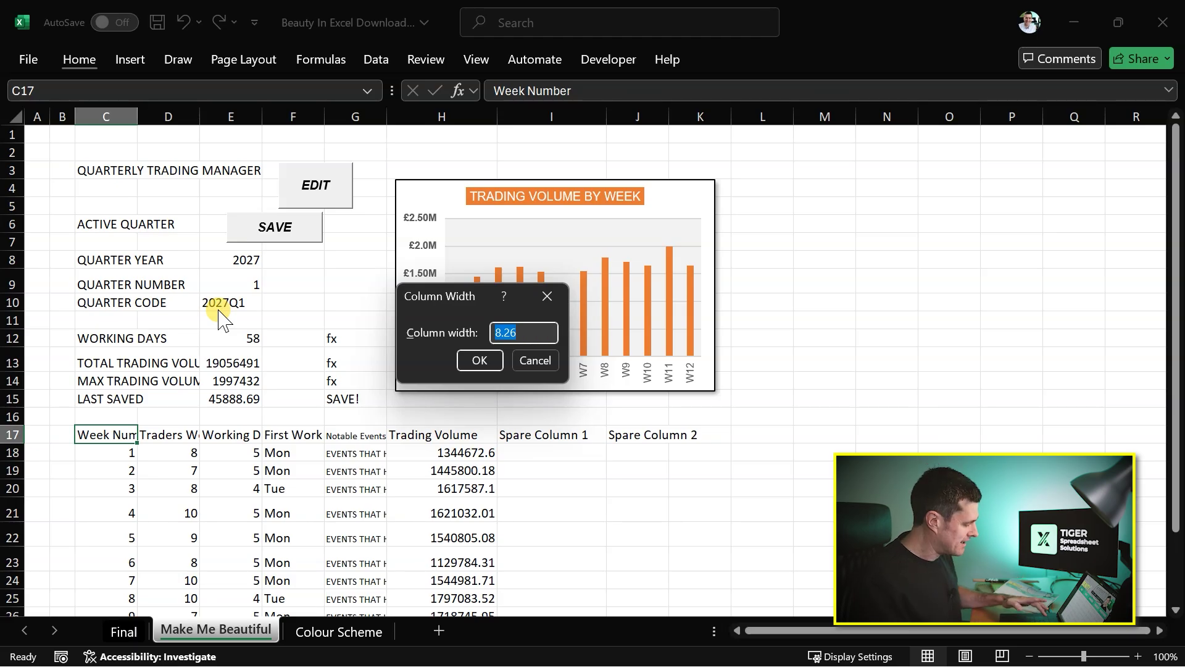
Give column C its new width and repeat the same width on columns D to J
text(10)
key(Return)
key(Right)
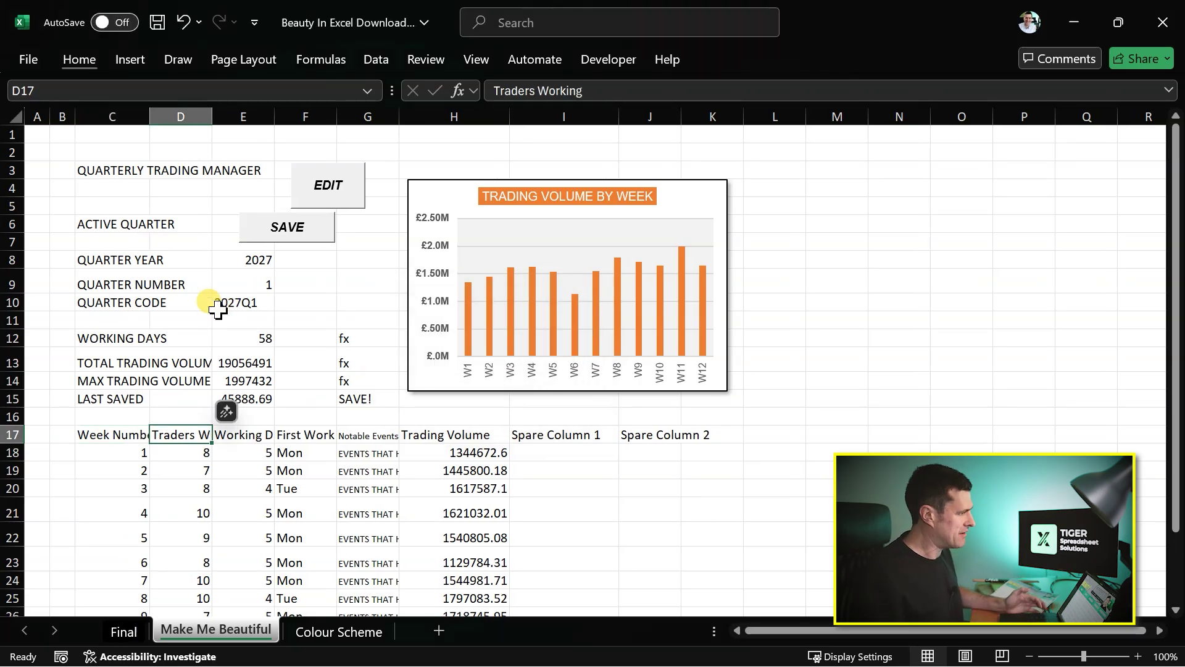
key(shift+Right)
key(shift+Right)
key(shift+Right)
key(shift+Right)
key(shift+Right)
key(shift+Right)
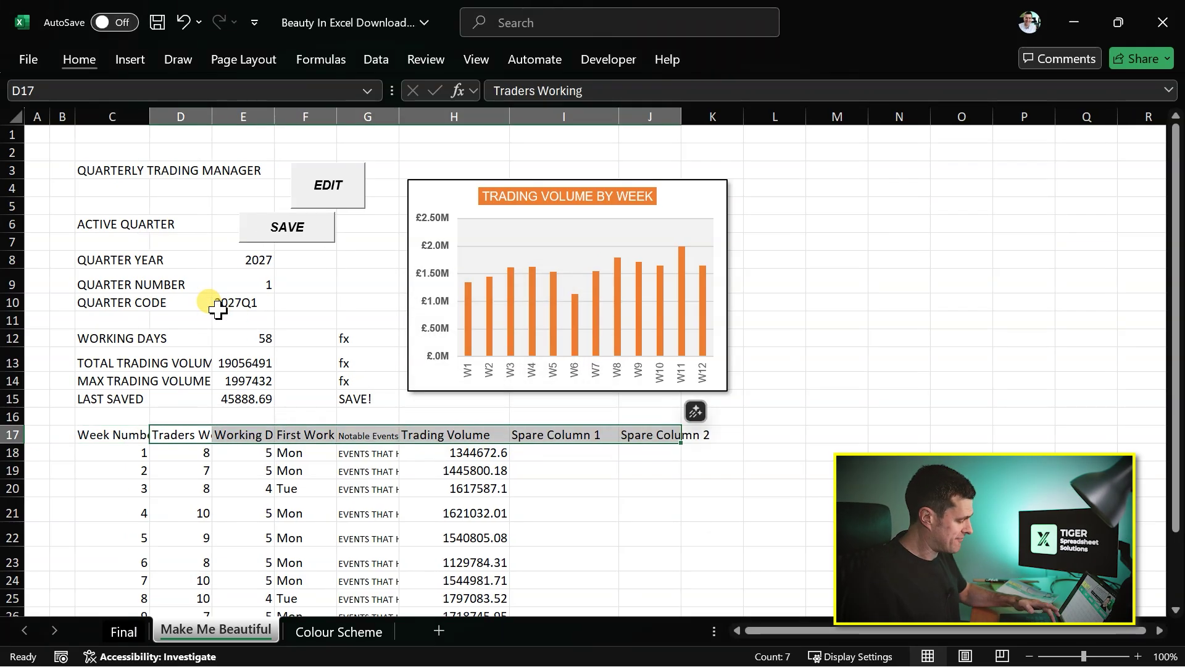
key(F4)
key(Left)
key(Left)
key(Right)
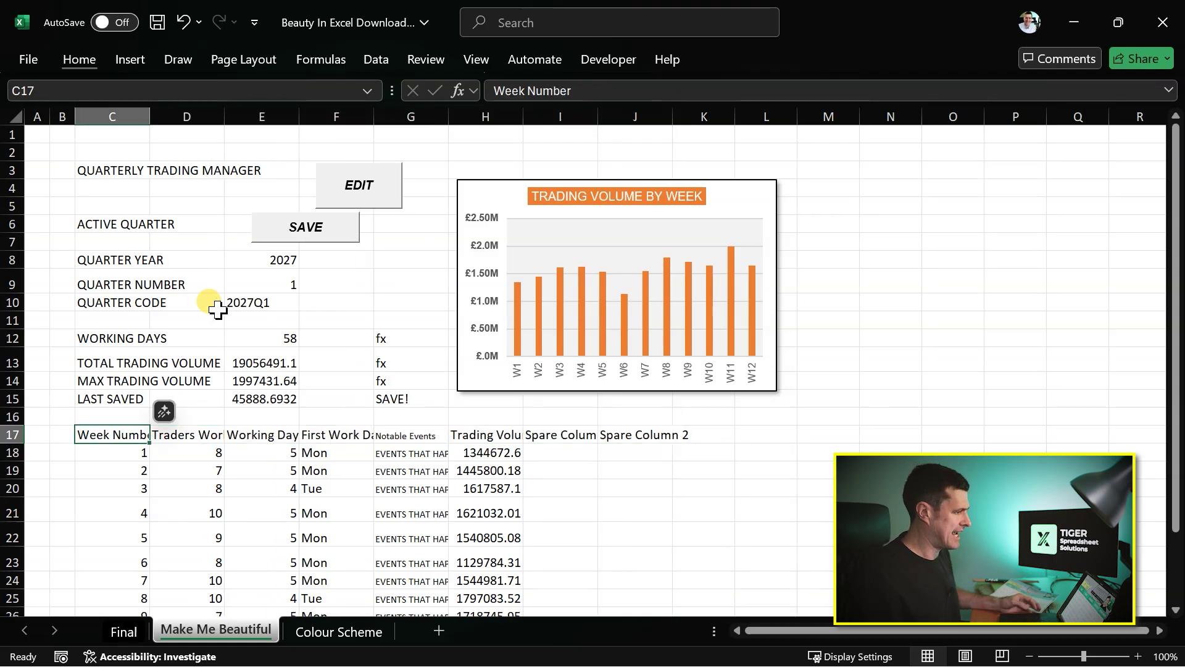
key(shift+Right)
key(shift+Right)
key(shift+Right)
key(shift+Right)
key(shift+Right)
key(shift+Right)
key(shift+Right)
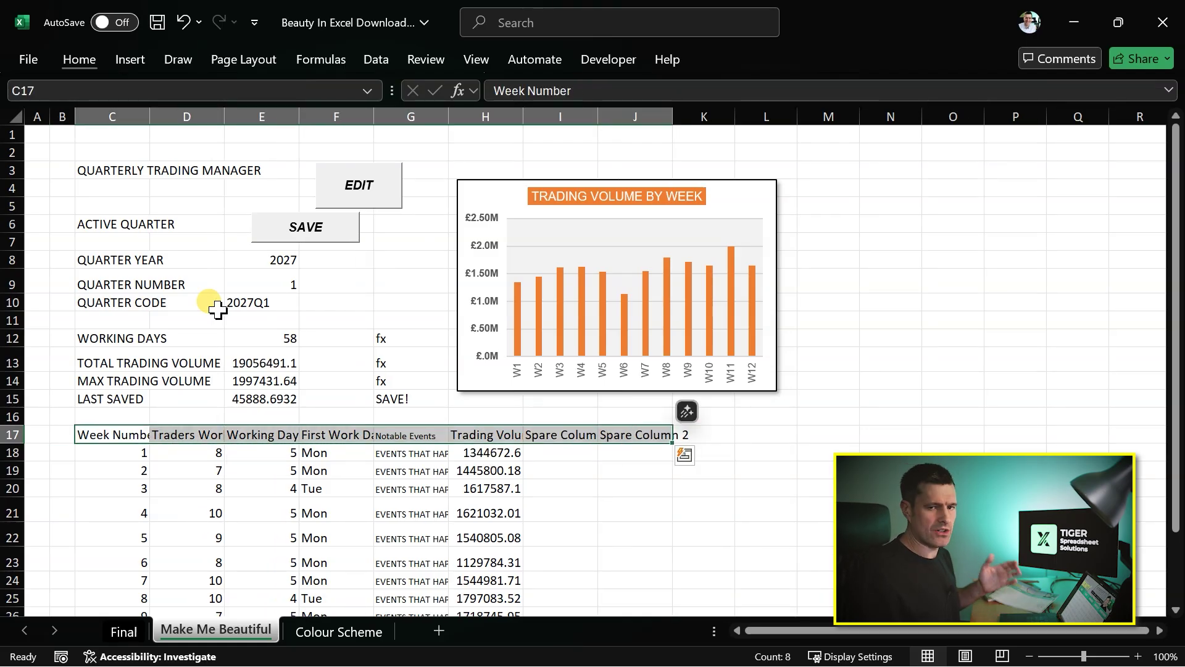
key(Left)
key(Right)
key(Right)
key(Right)
key(Right)
key(Right)
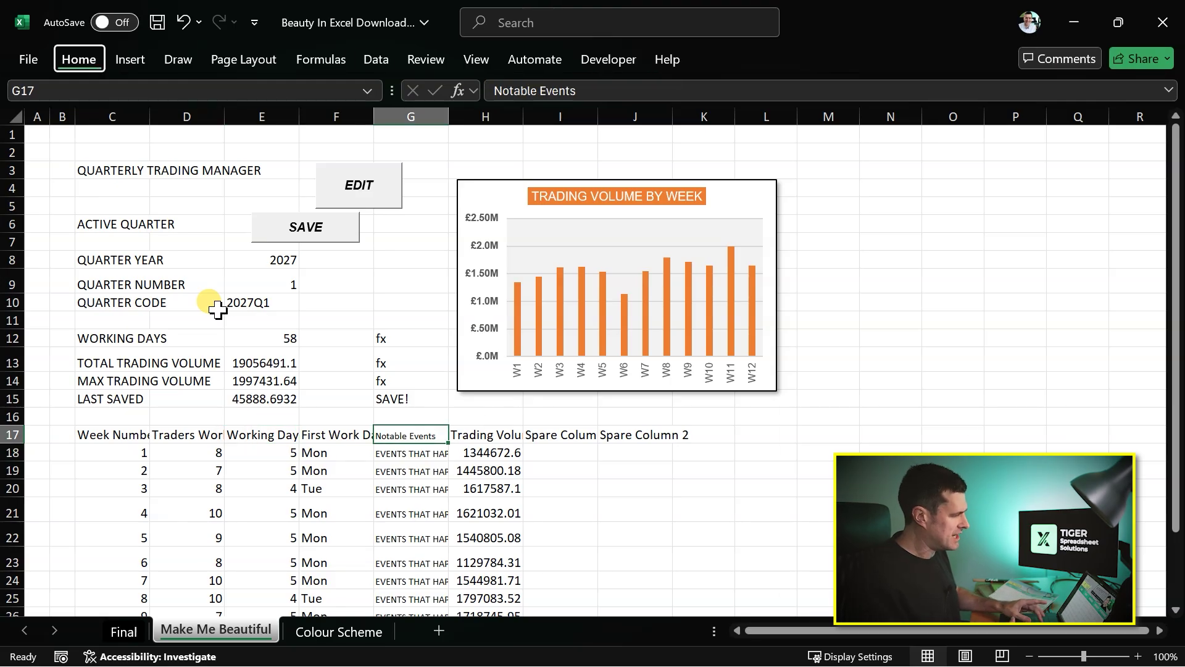
Widen the Notable Events column to 20, then to 30
key(alt+h)
key(o)
key(w)
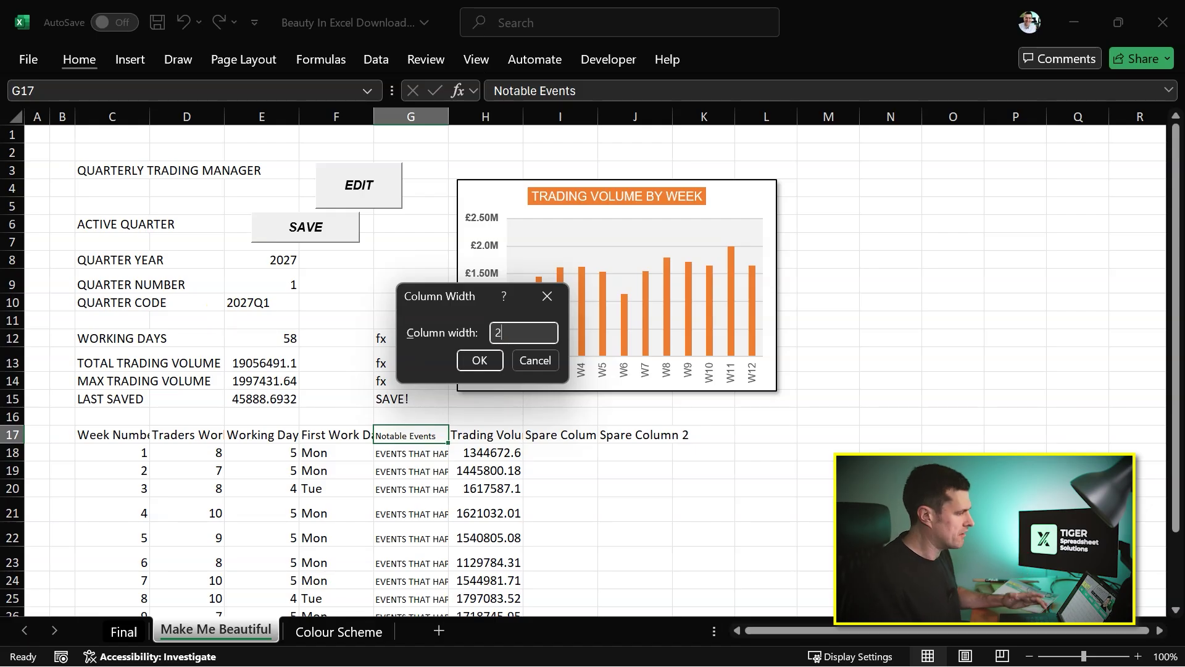
key(Return)
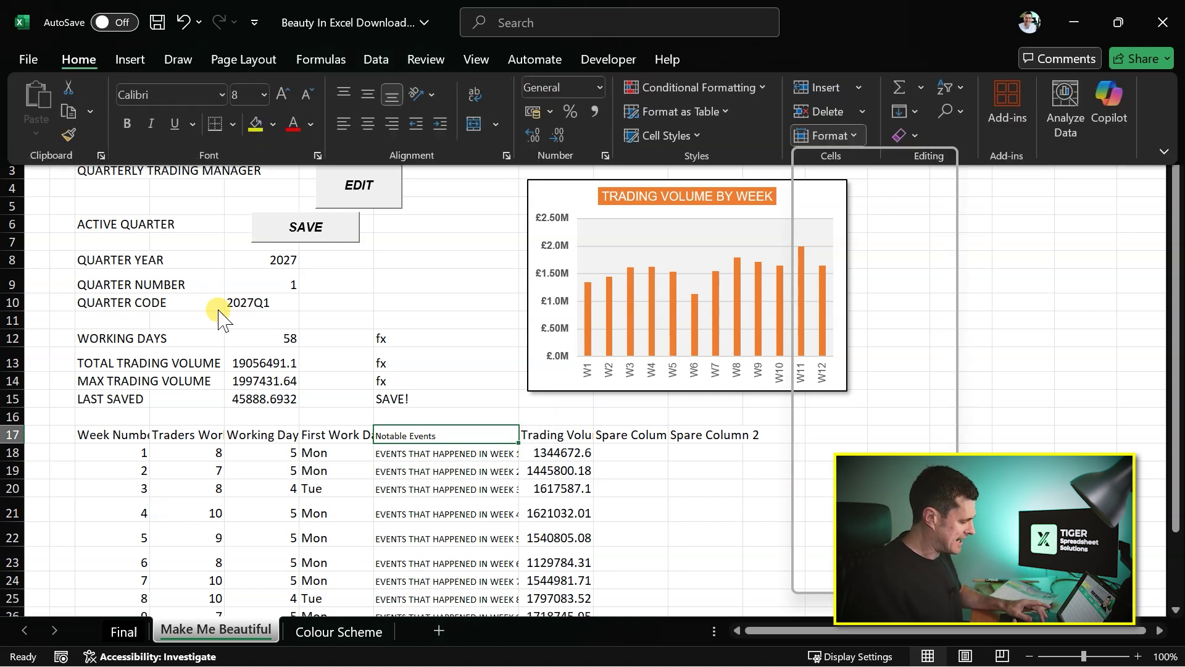
key(alt+h)
text(ow30)
key(Return)
key(Left)
key(Left)
key(Left)
key(Left)
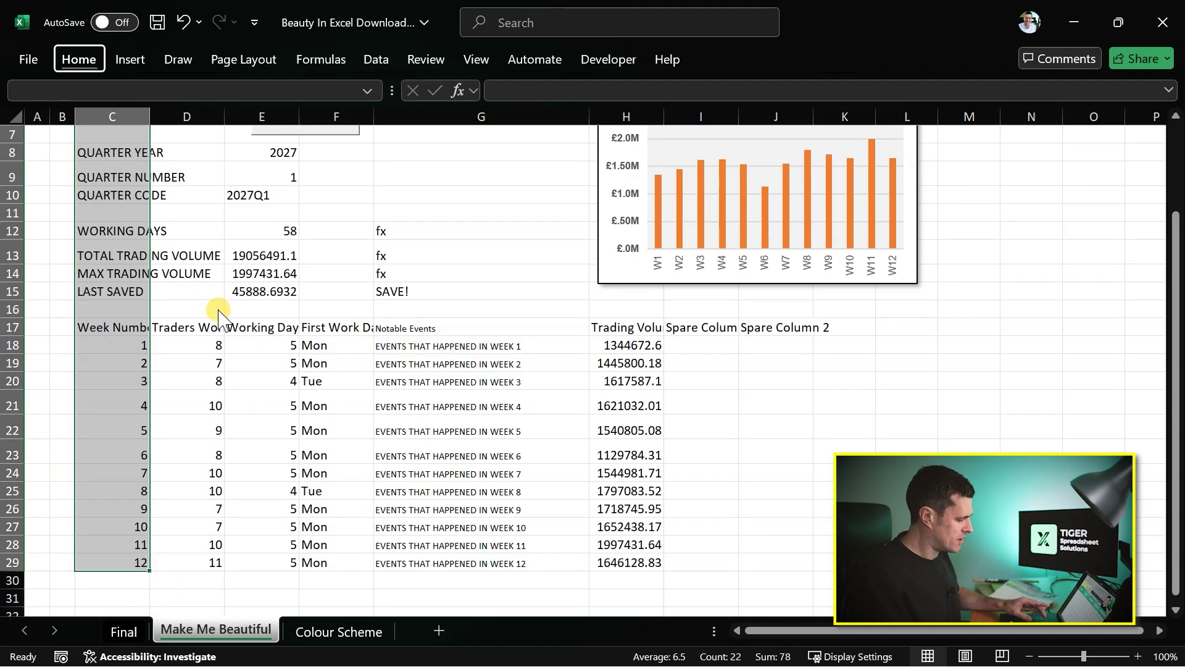
Open the Row Height dialog several times and close it without changes
key(alt+h)
key(o)
key(h)
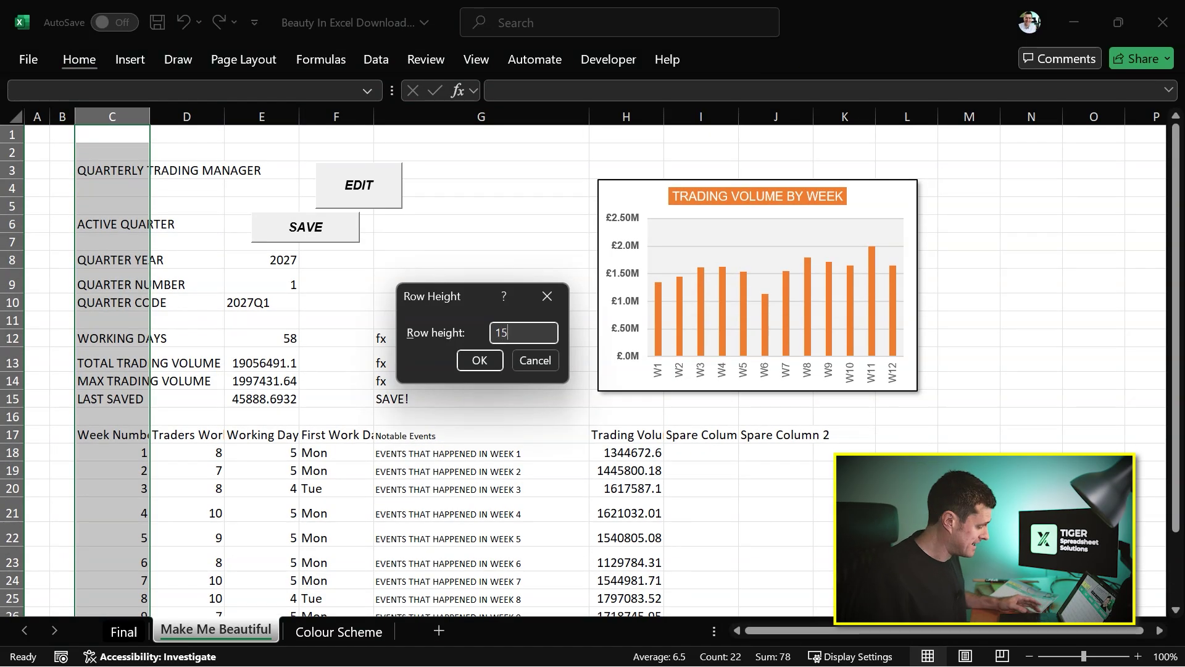
key(Escape)
key(alt+h)
key(o)
key(h)
key(Escape)
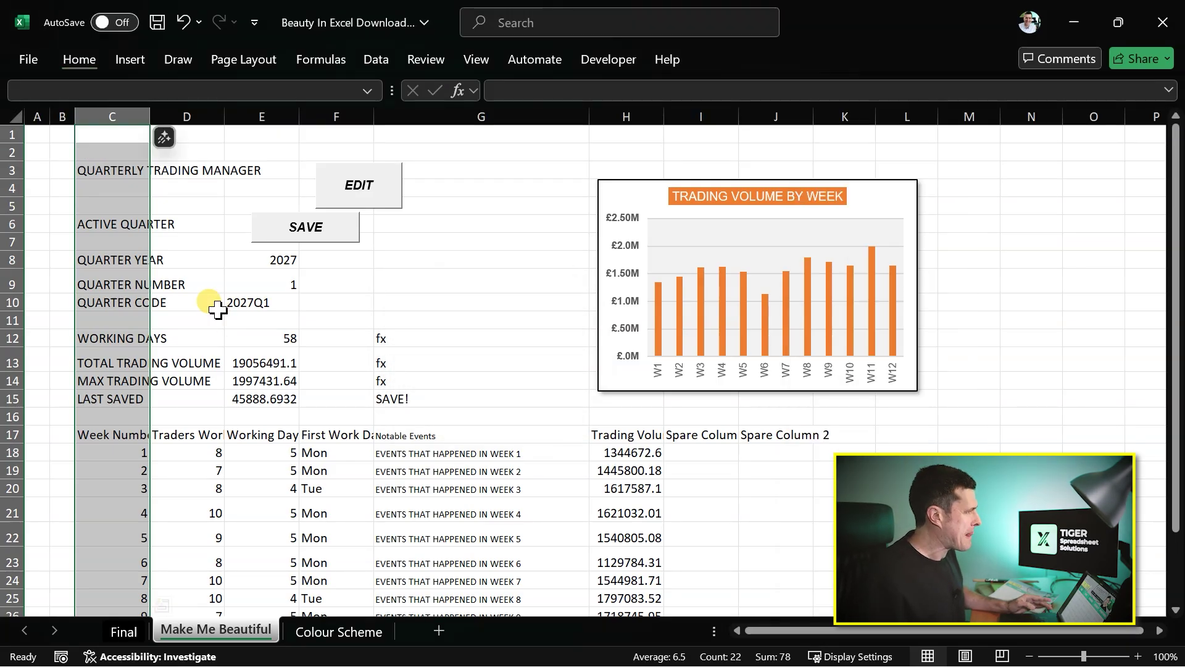
key(Down)
key(alt+h)
key(o)
key(h)
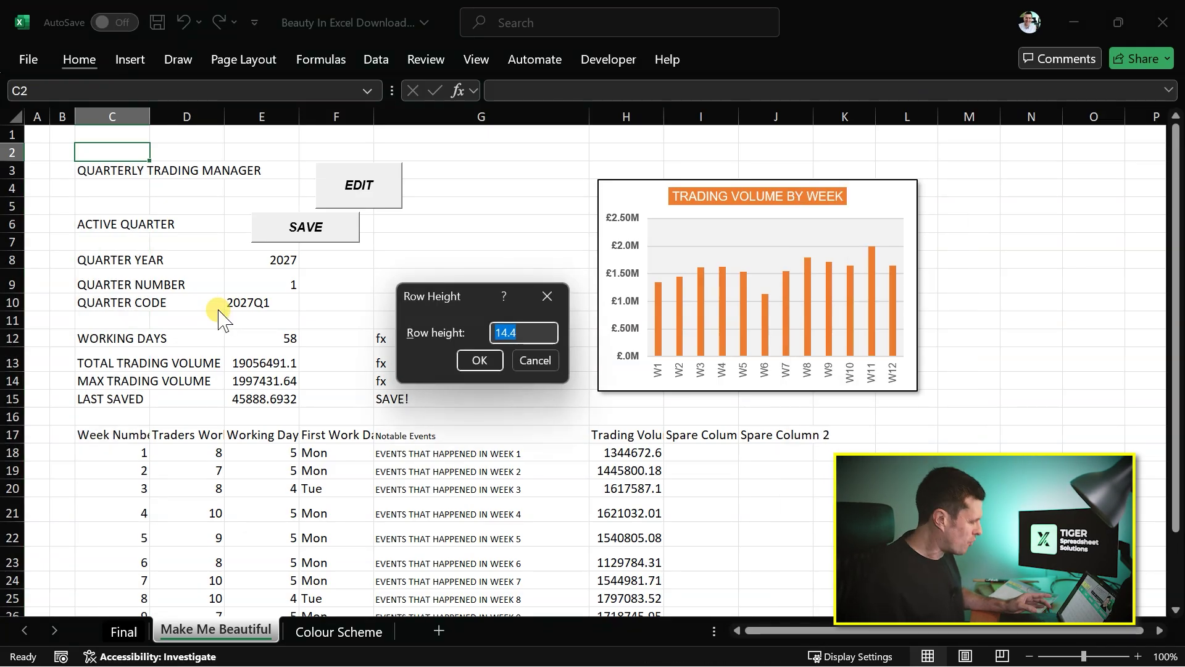
key(Escape)
Select cells C1 to C29 down column C
key(Left)
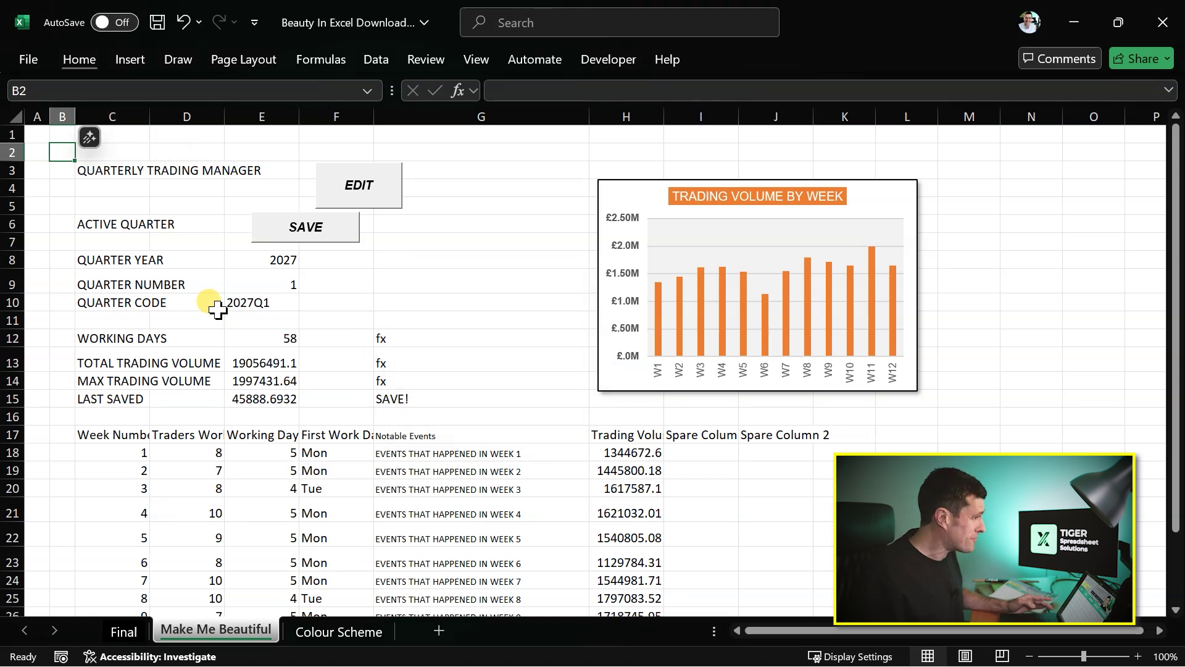
key(Right)
key(Up)
key(shift+Down)
key(shift+Down)
key(shift+Down)
key(shift+Down)
key(shift+Down)
key(shift+Down)
key(shift+Down)
key(shift+Down)
key(shift+Down)
key(shift+Down)
key(shift+Down)
key(shift+Down)
key(shift+Down)
key(shift+Down)
key(shift+Down)
key(shift+Down)
key(shift+Down)
key(shift+Down)
key(shift+Down)
key(shift+Down)
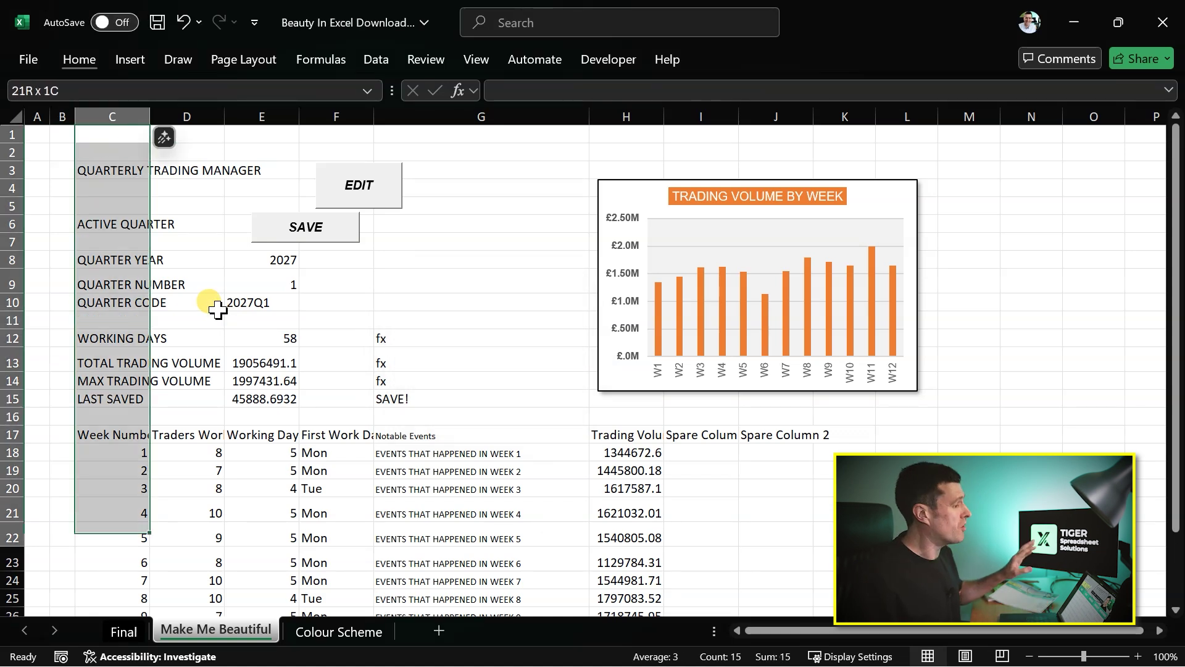
key(shift+Down)
key(shift+Down)
key(shift+Down)
key(shift+Down)
key(shift+Down)
key(shift+Down)
key(shift+Down)
key(shift+Up)
key(shift+Up)
key(shift+Up)
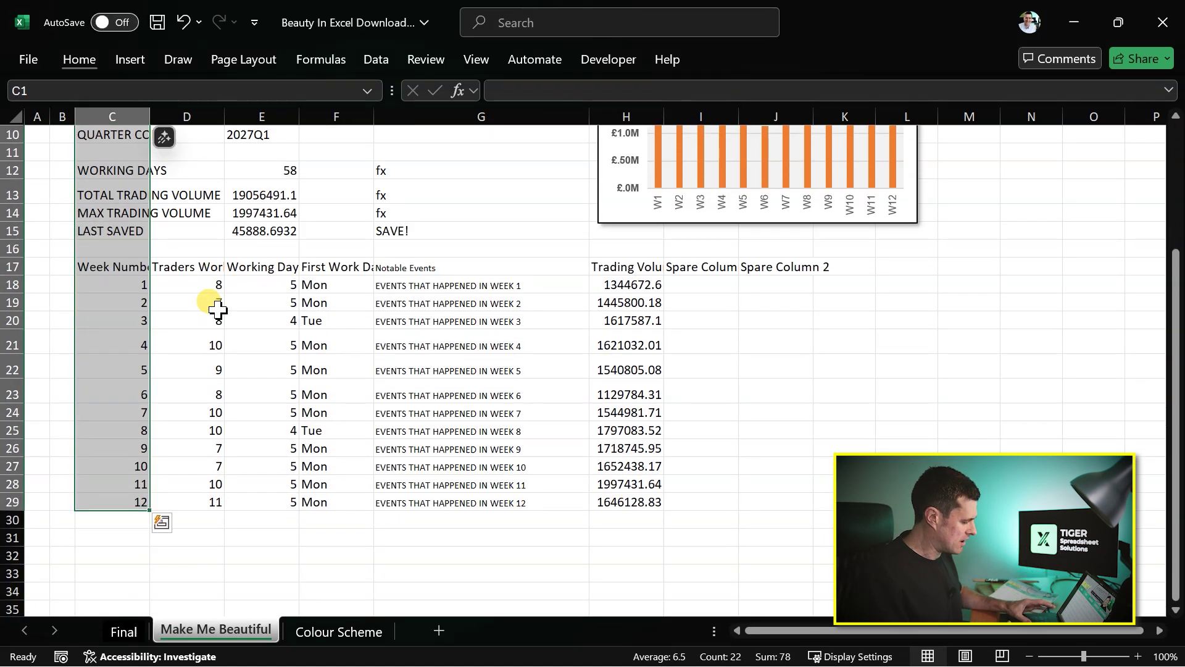
Set the row height of rows 1–29 to 15, discarding stray typed text
text(h)
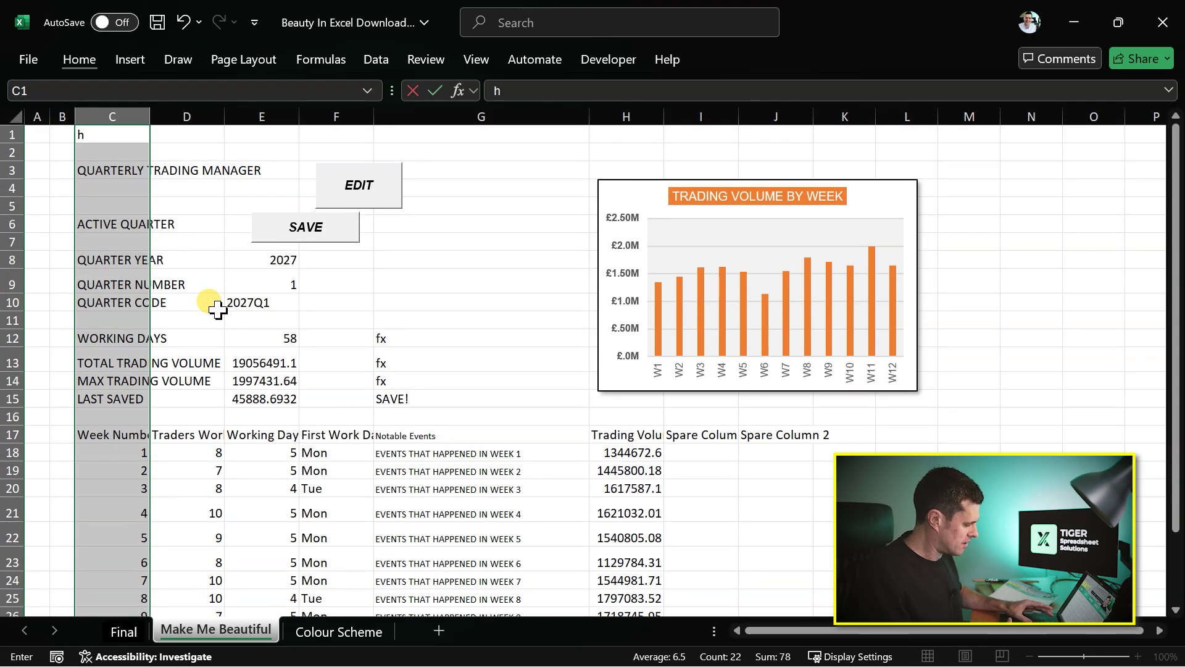
key(alt+h)
key(o)
key(Escape)
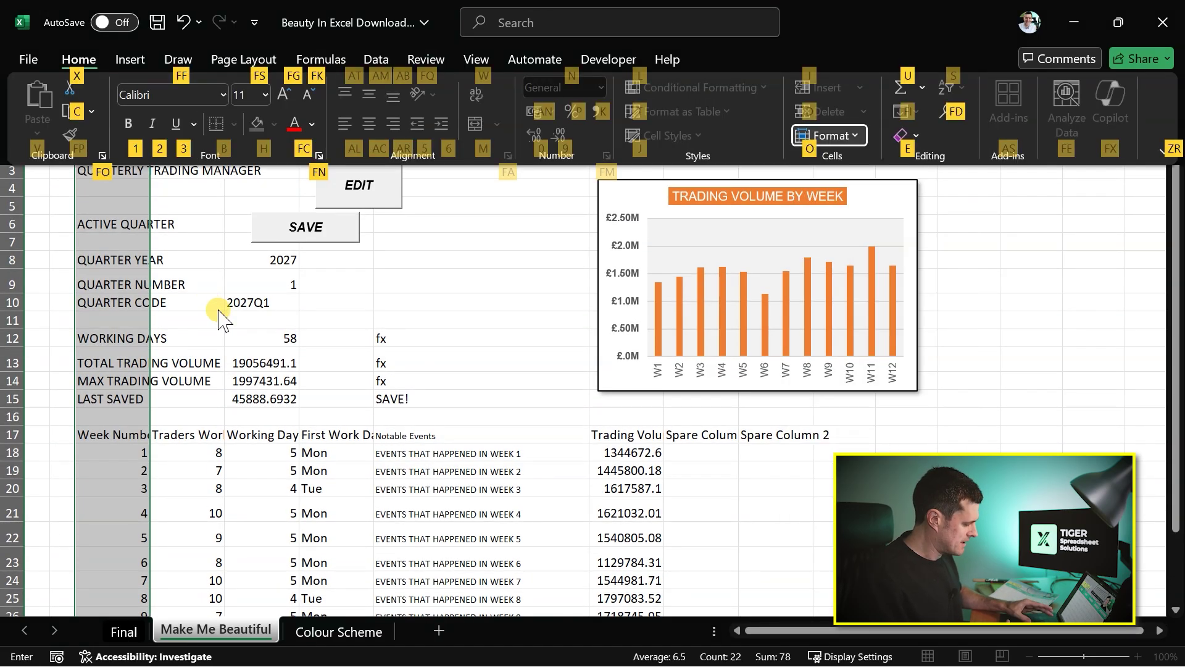
text(hoh)
key(Escape)
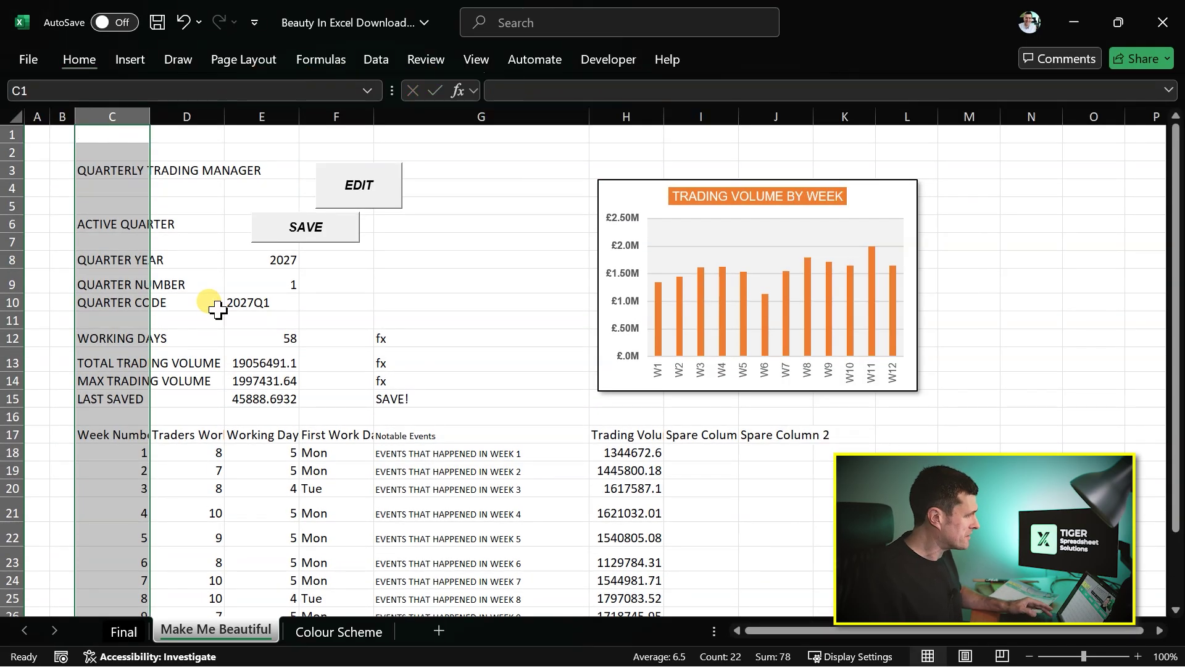
key(alt)
text(hoh)
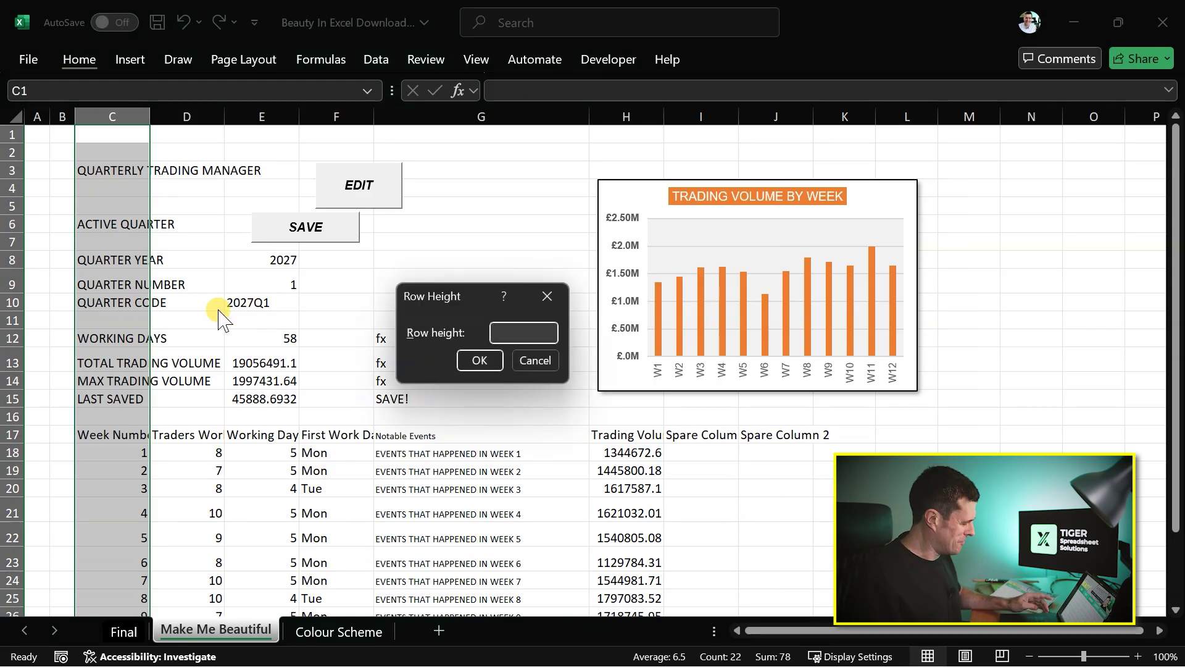
text(15)
key(Return)
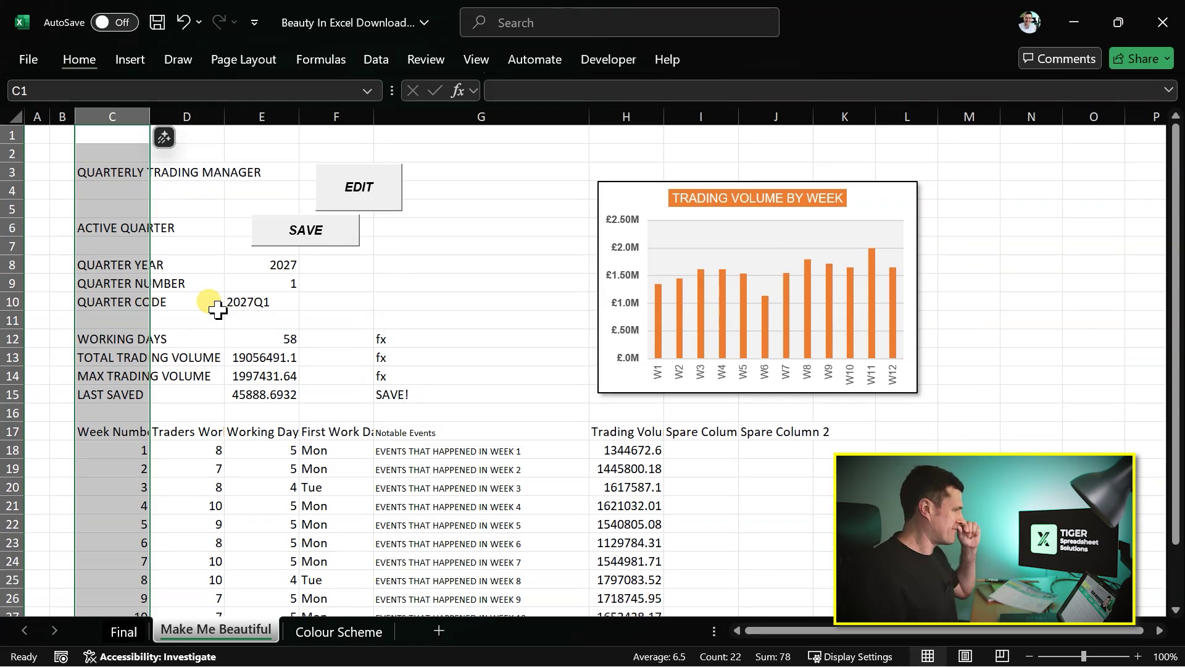
key(Down)
key(Down)
key(Down)
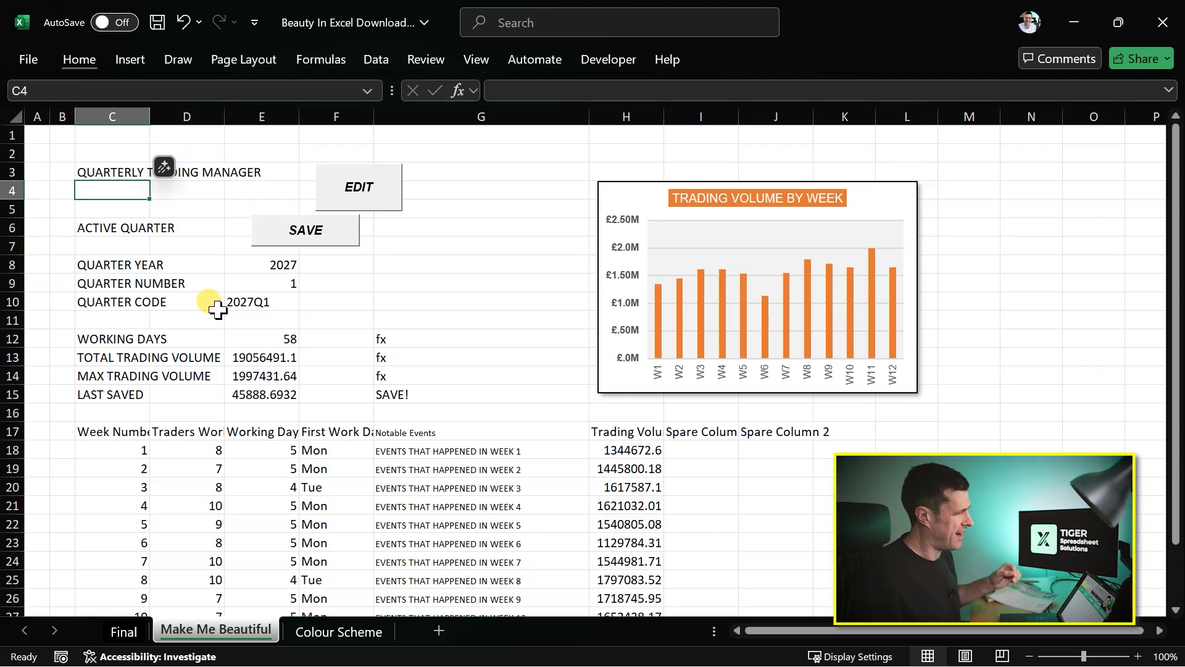
Set rows 4–5 to height 10, then repeat it on rows 7, 11 and 16 with F4
key(shift+Down)
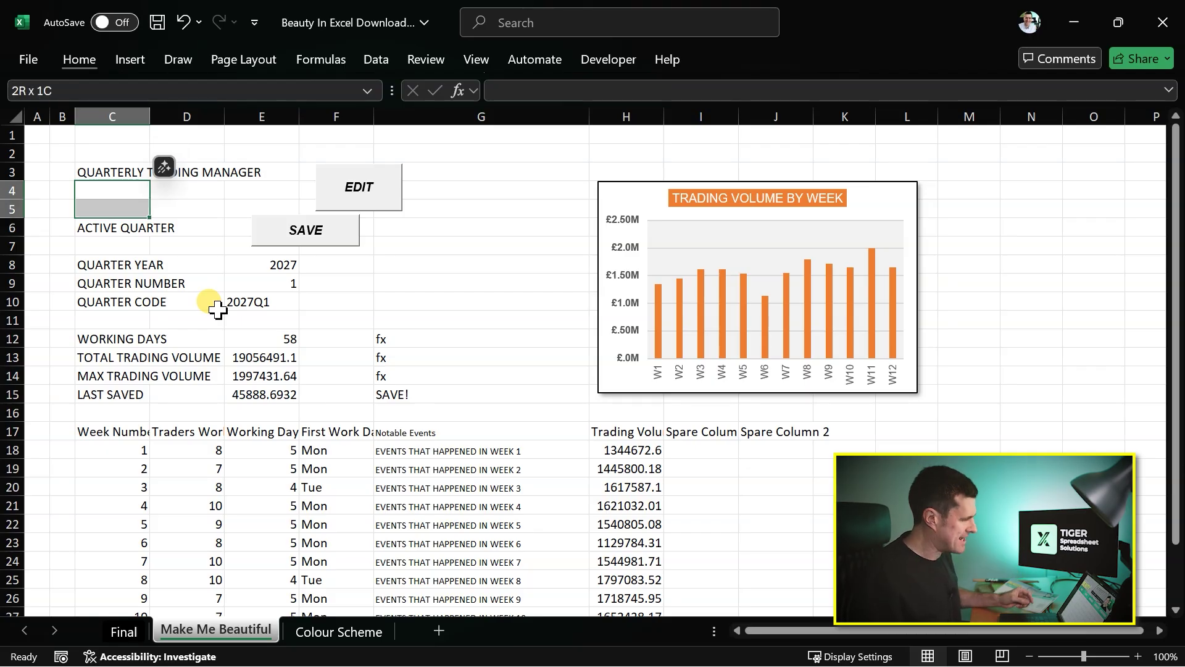
key(alt+h)
text(oh)
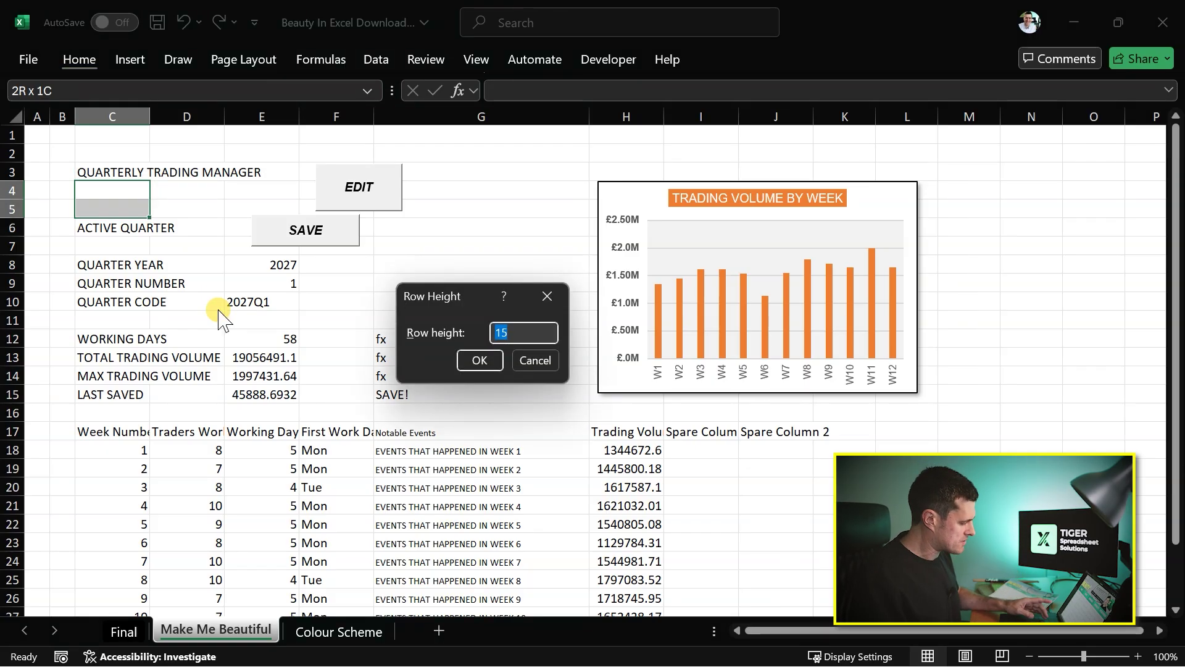
text(1)
key(Return)
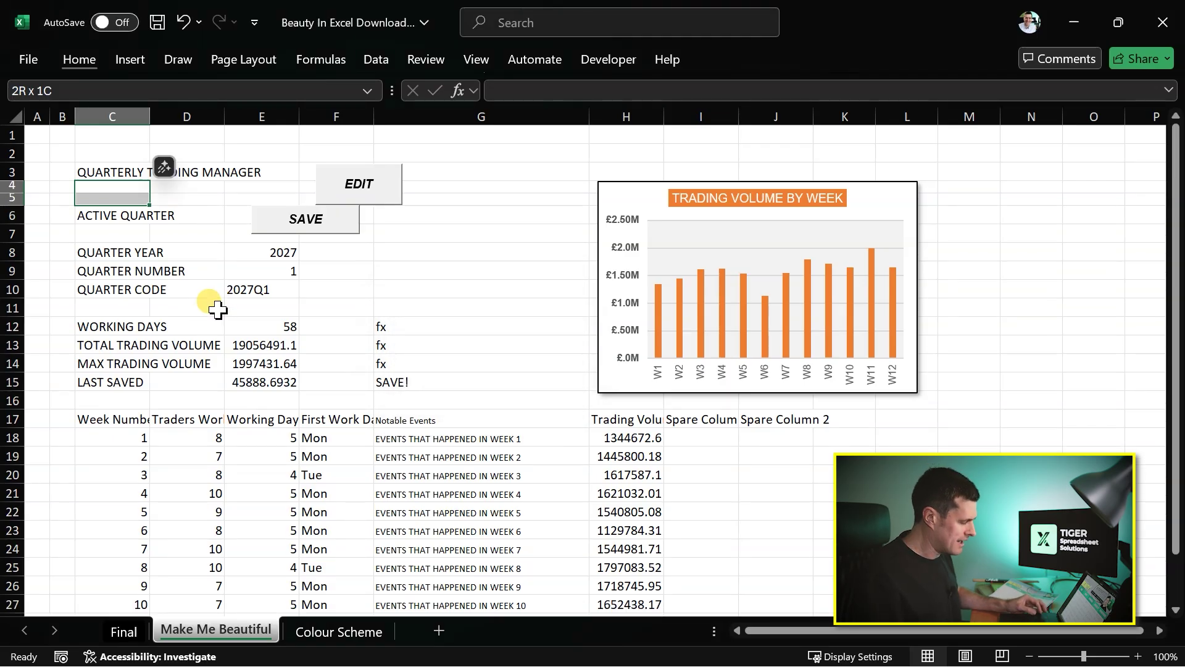
key(Down)
key(Down)
key(Down)
key(F4)
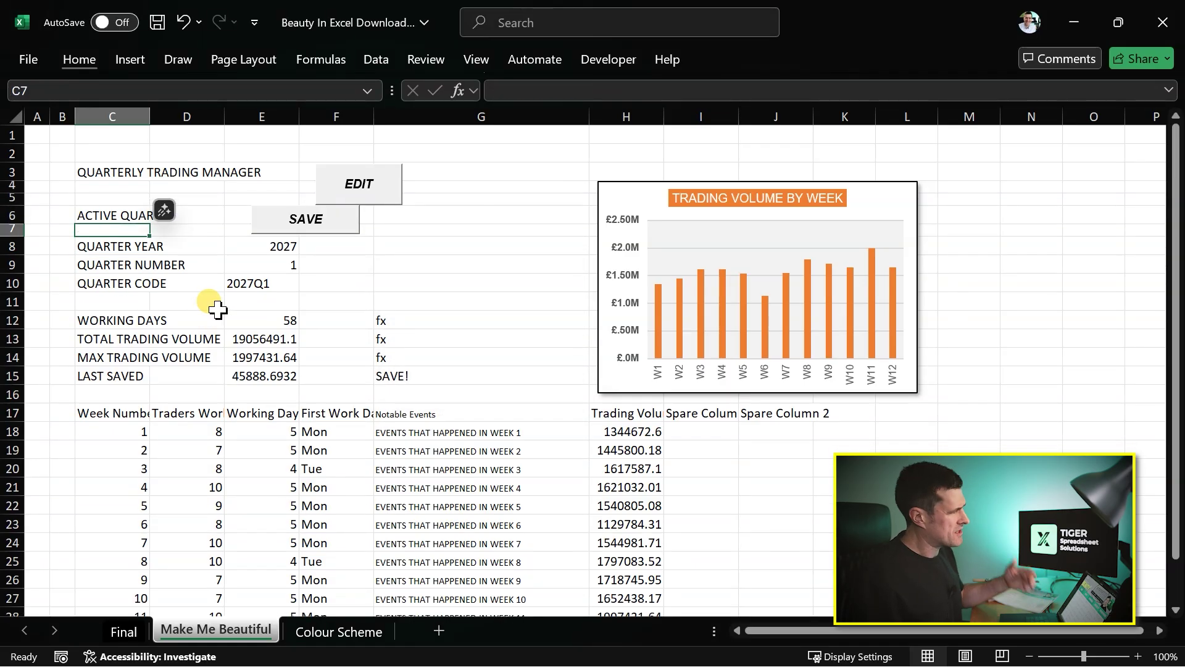
key(Down)
key(Down)
key(Down)
key(Down)
key(F4)
key(Down)
key(Down)
key(Down)
key(Down)
key(Down)
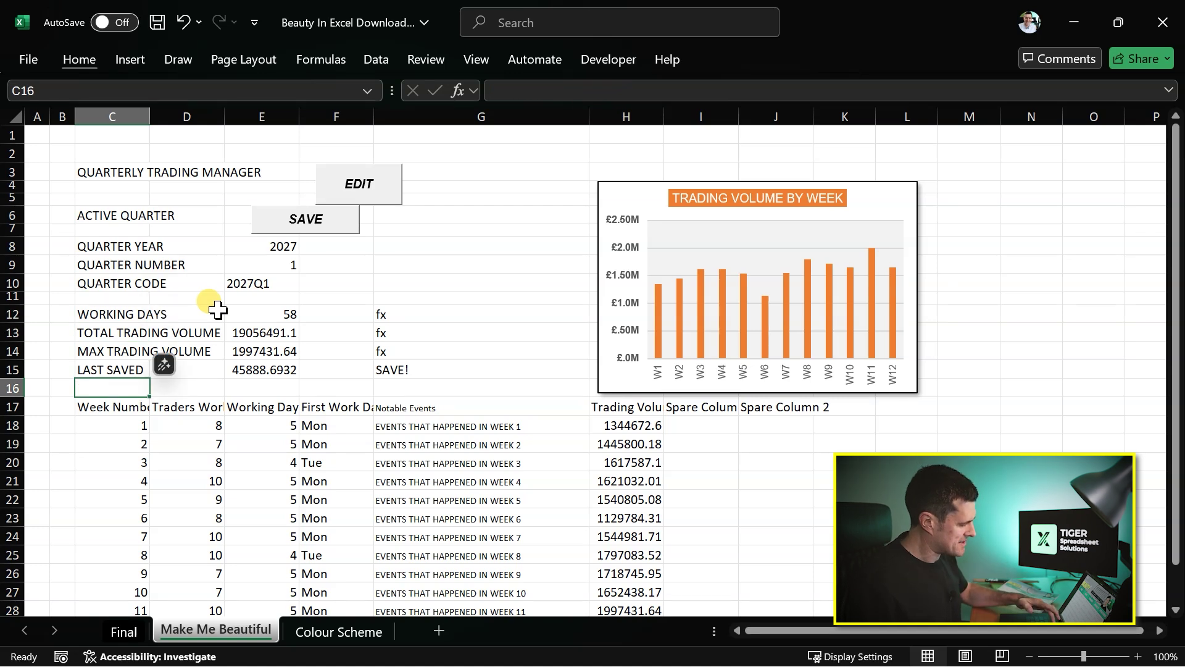
key(F4)
key(Down)
key(Down)
key(Down)
key(Down)
key(Down)
key(Up)
key(Up)
key(Up)
key(Up)
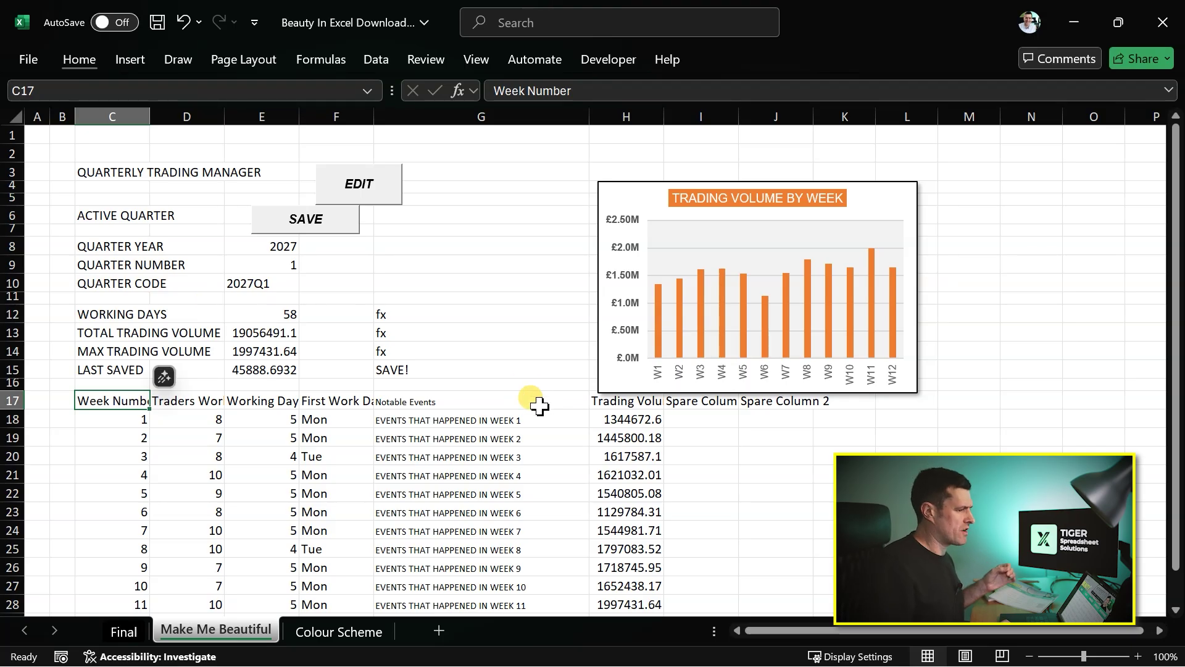
click(539, 297)
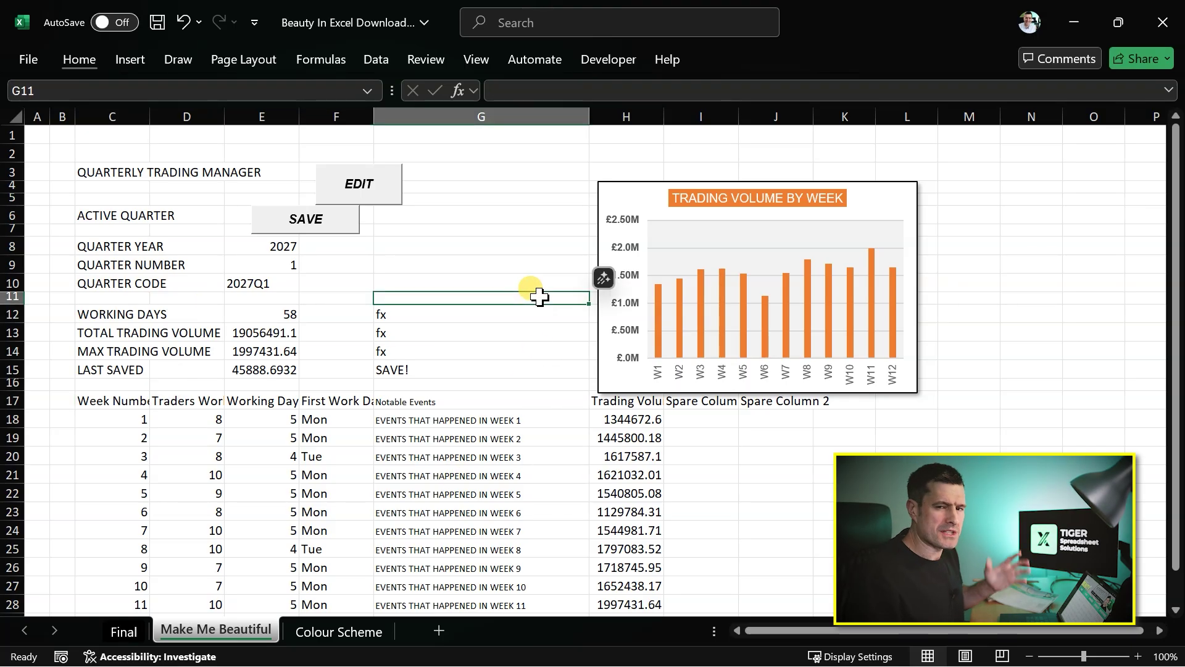
click(1028, 656)
click(1028, 656)
click(1141, 655)
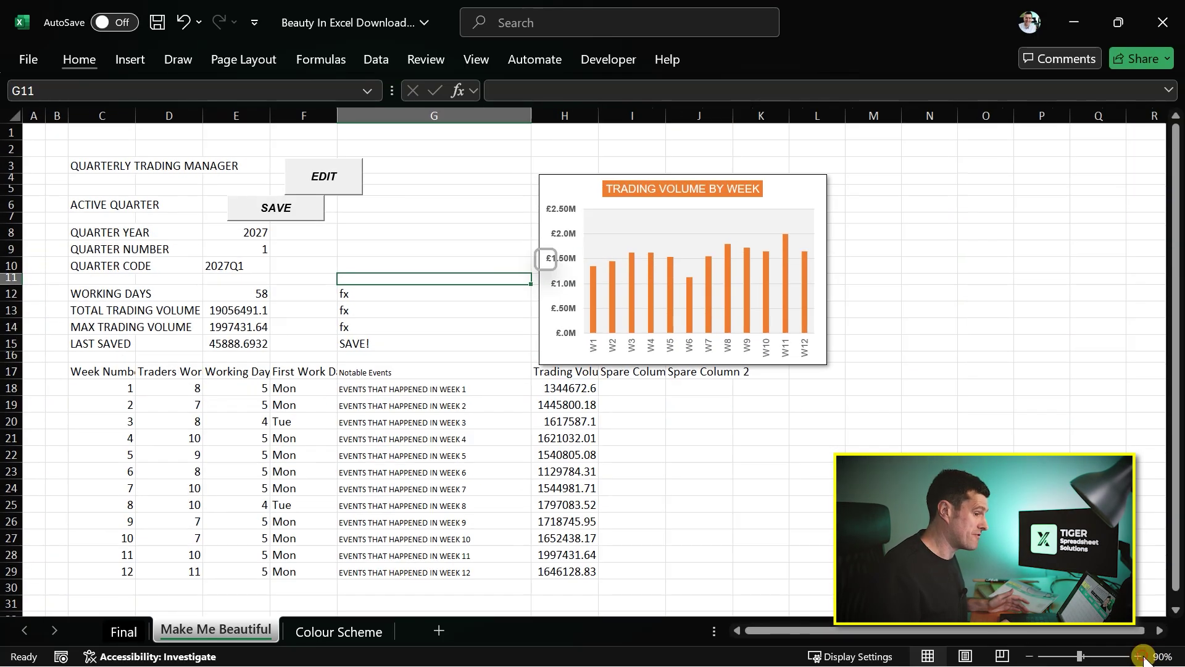
click(1141, 655)
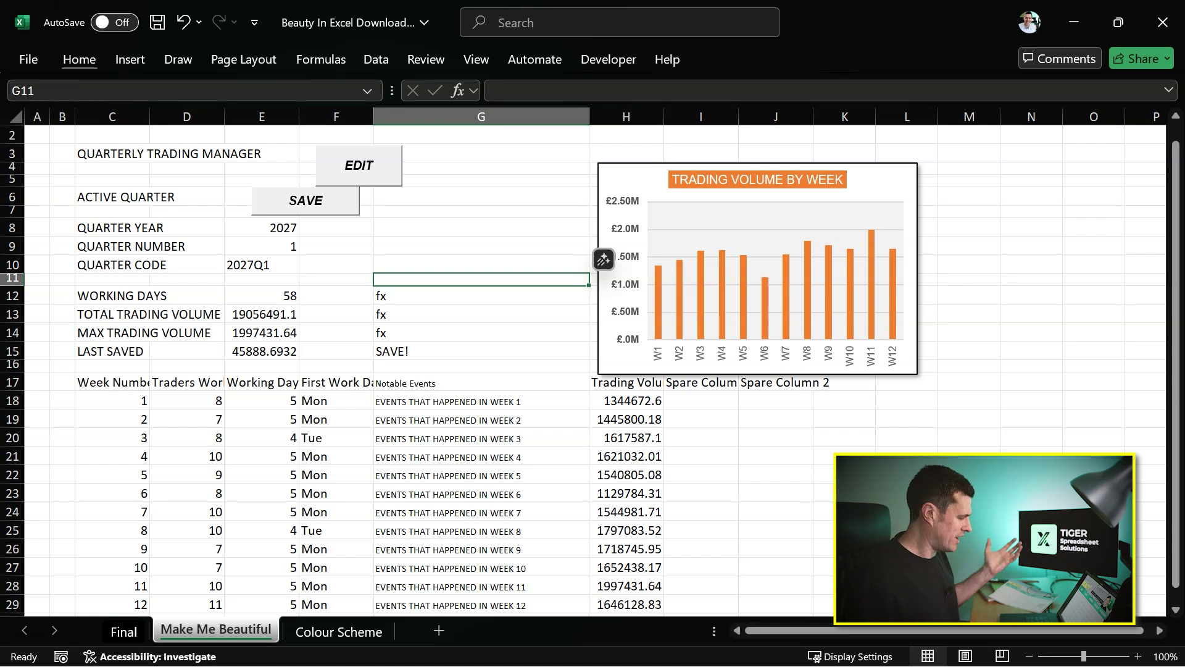
click(531, 226)
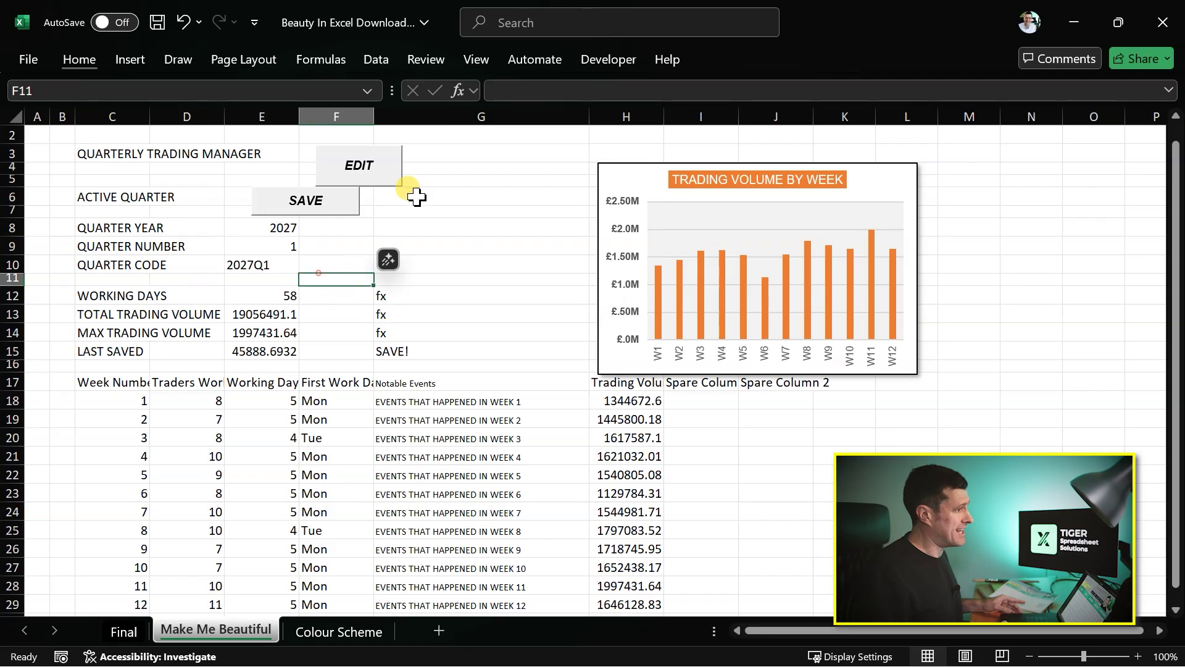
Move the chart down-left over columns F–H and the EDIT button to column I
click(887, 189)
drag(887, 188, 610, 325)
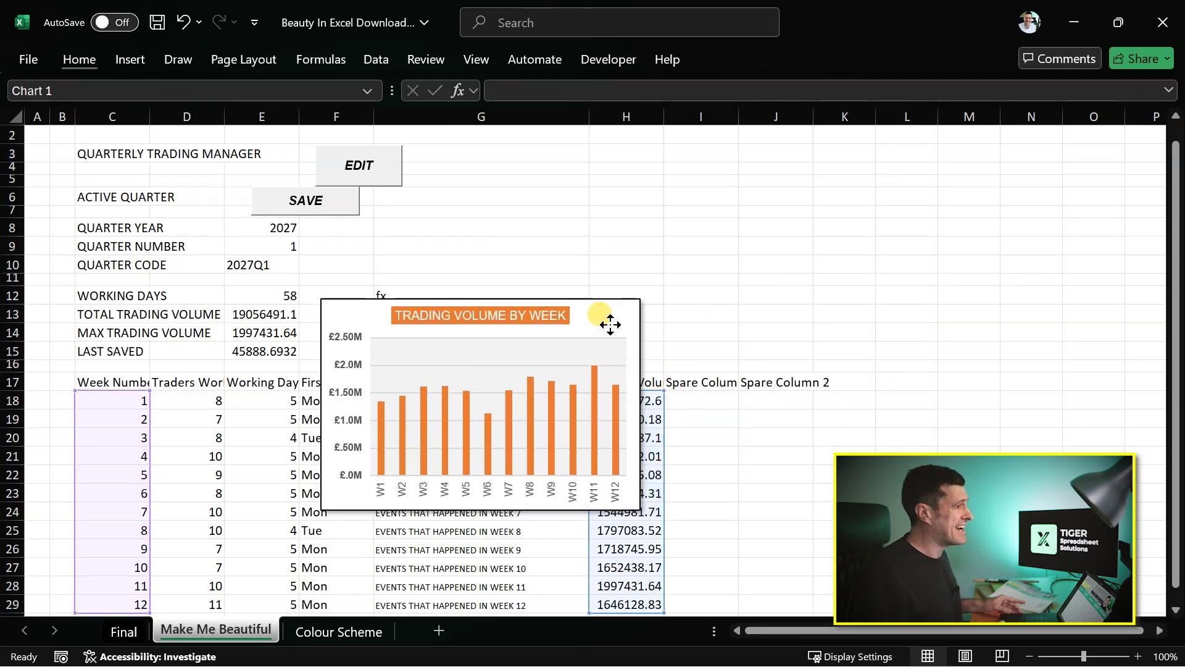
ctrl+click(388, 158)
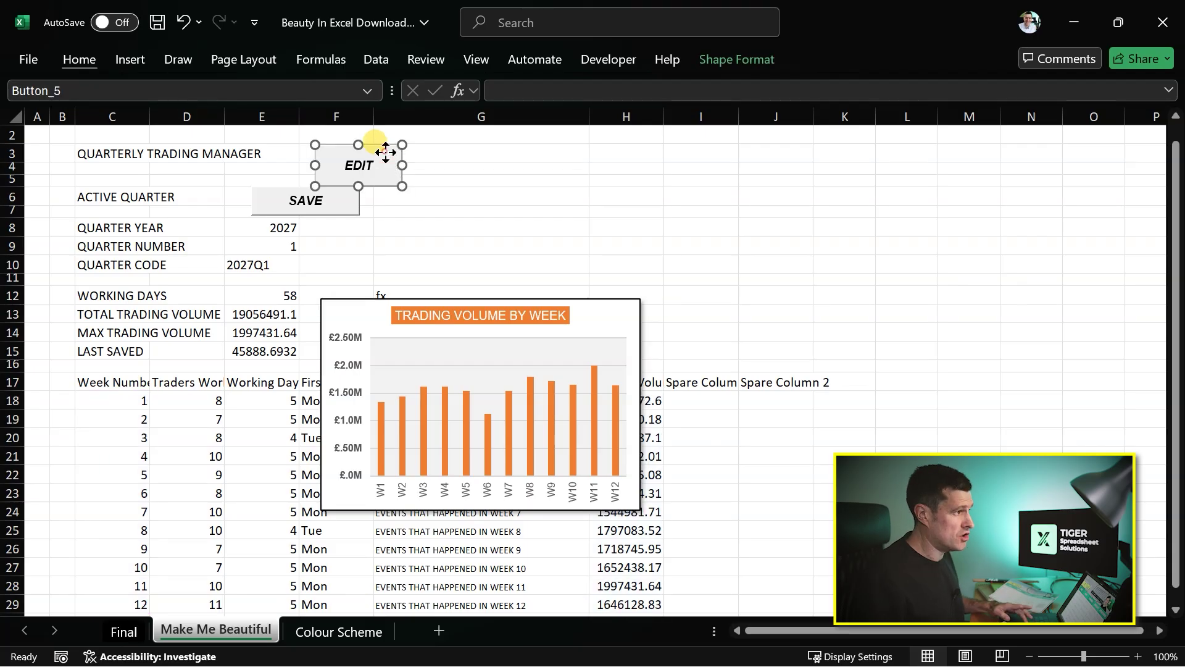
drag(388, 157, 735, 162)
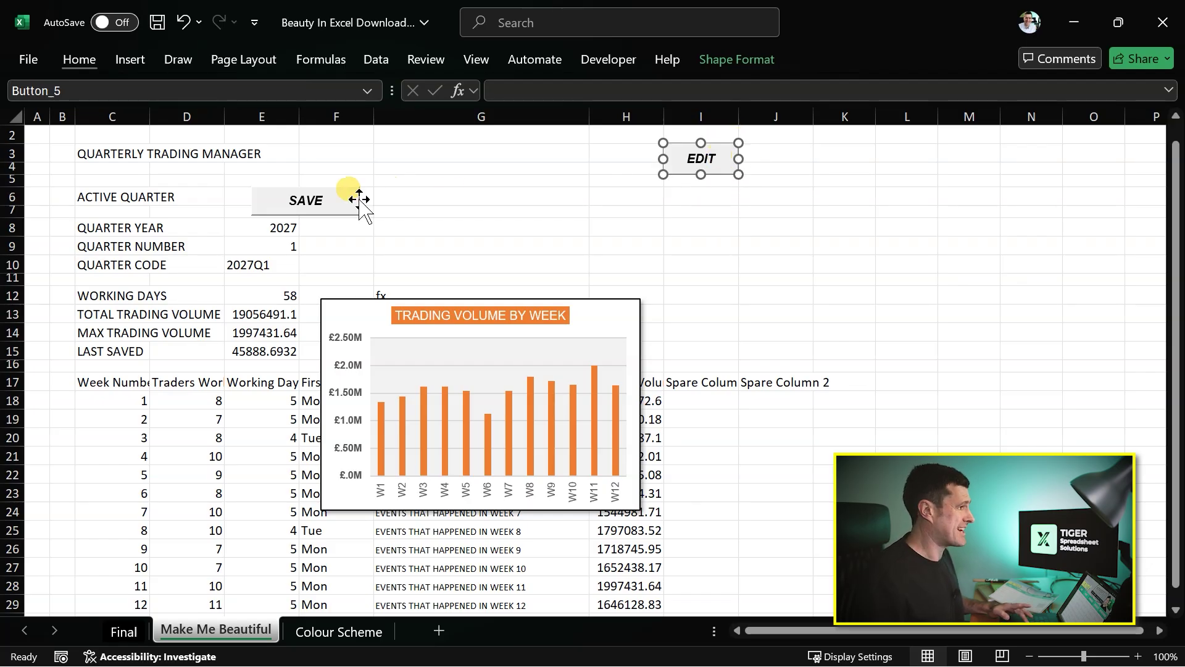
Place the SAVE button beside EDIT in column J, sized to match it
click(336, 187)
drag(317, 185, 823, 143)
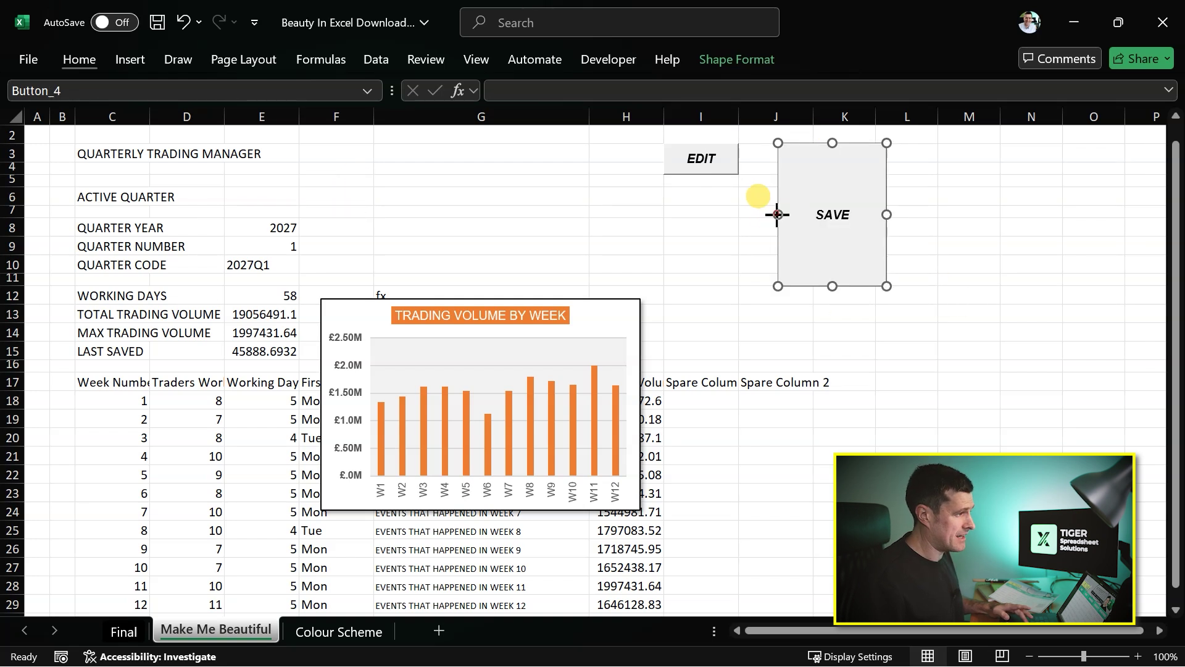
drag(777, 214, 738, 213)
drag(813, 286, 793, 174)
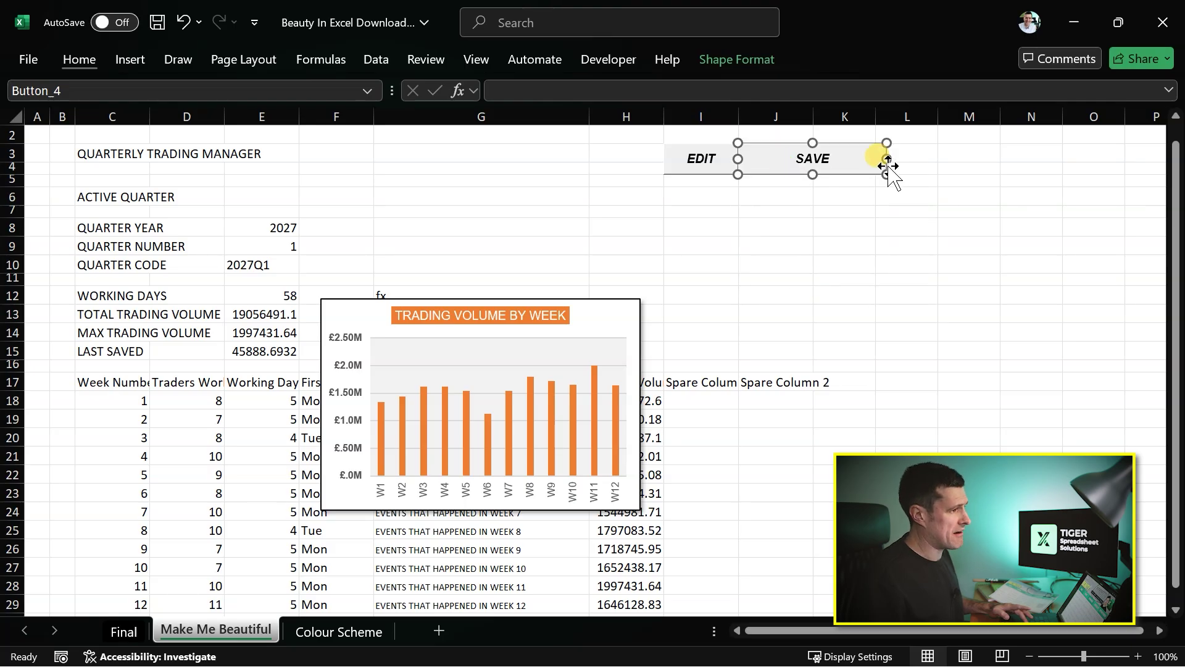
drag(888, 162, 813, 162)
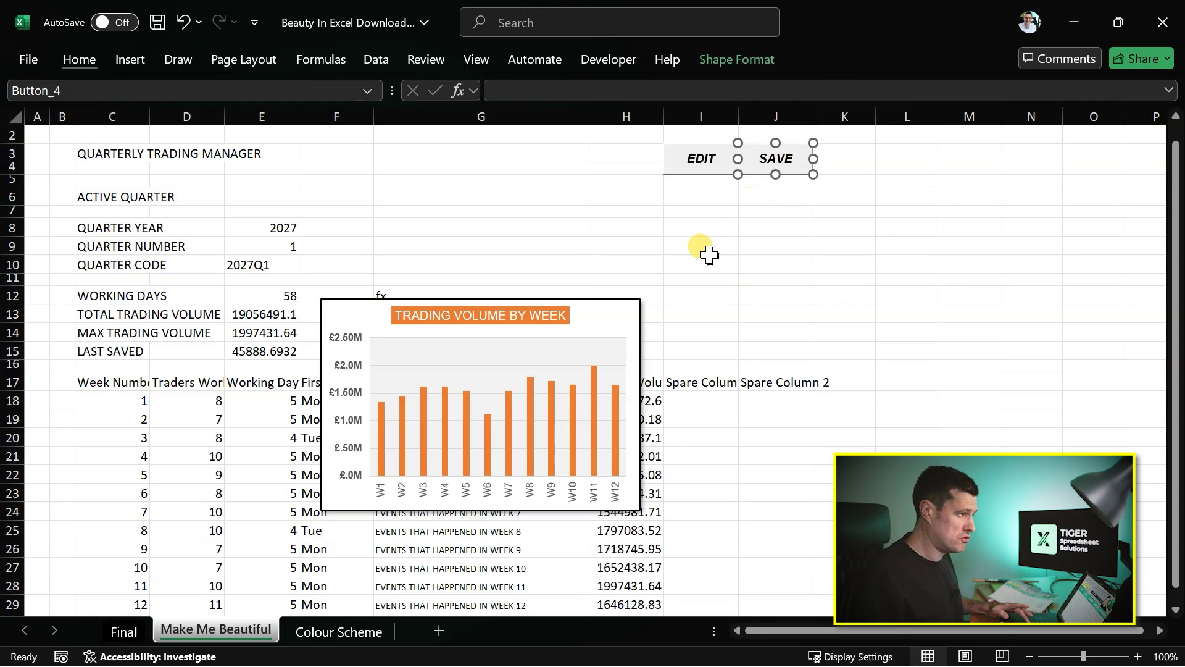
click(696, 215)
Select the EDIT and SAVE buttons together and move them left beside the title
click(644, 214)
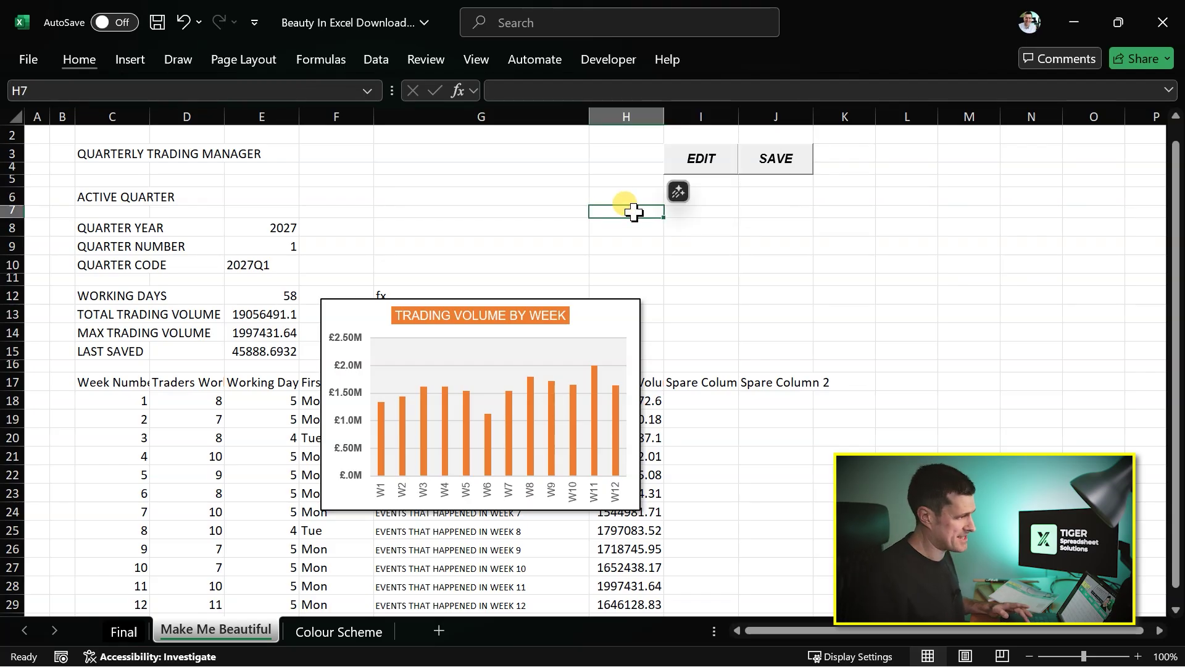
click(810, 217)
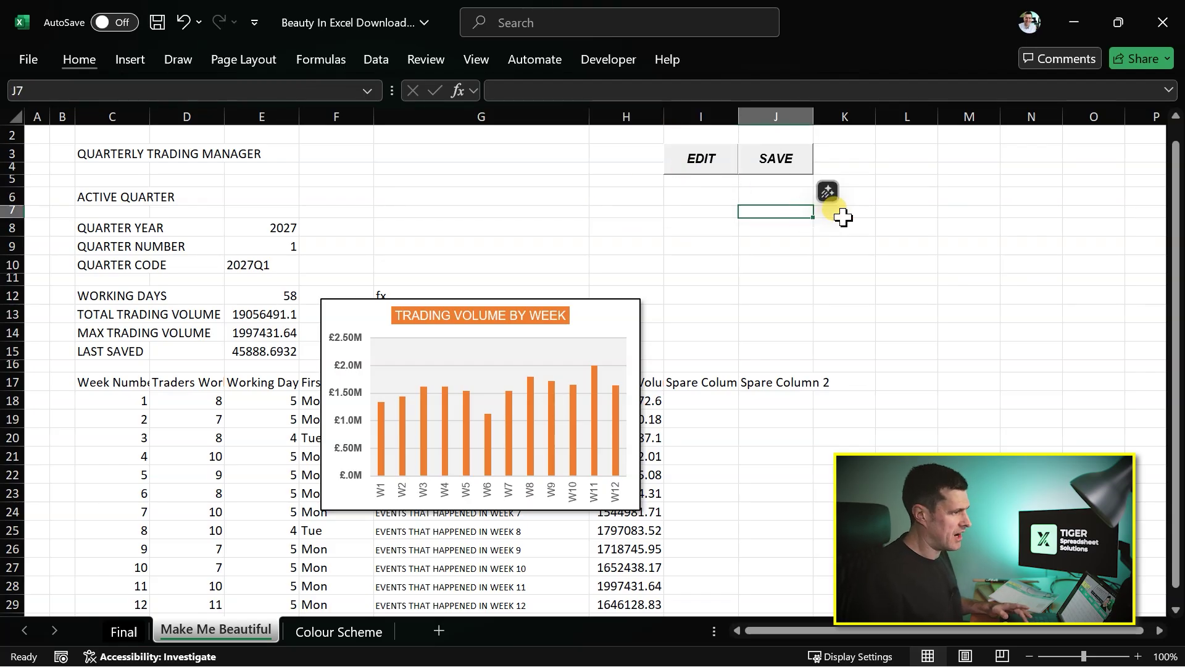
click(843, 216)
key(alt+h)
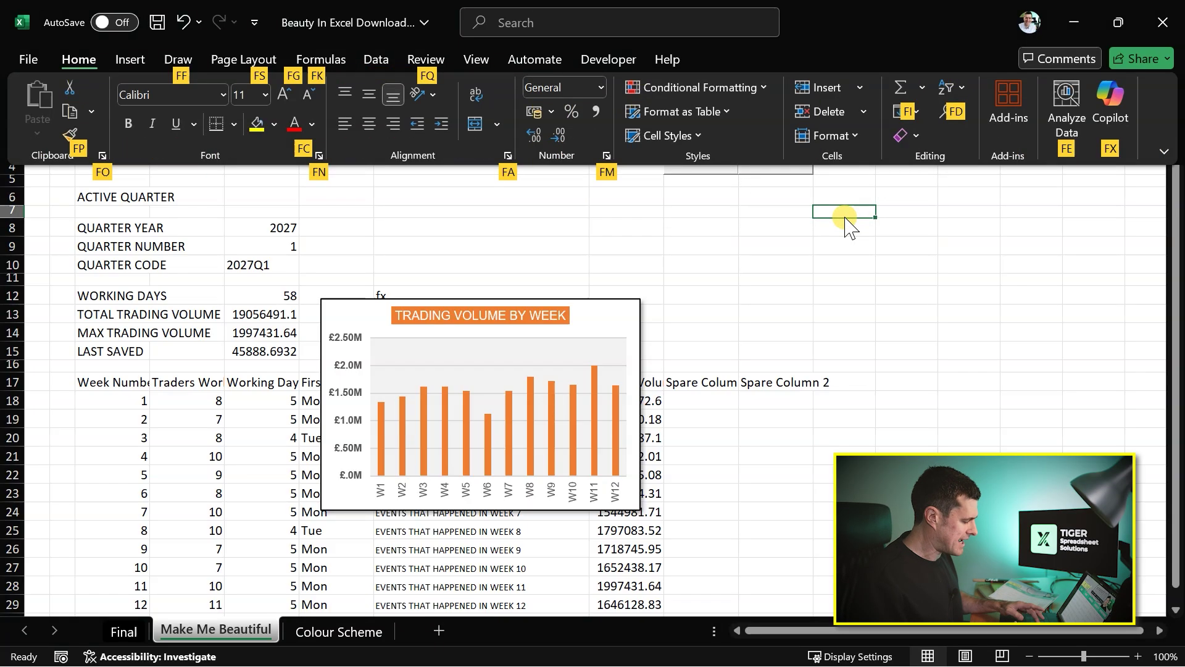
key(f)
key(d)
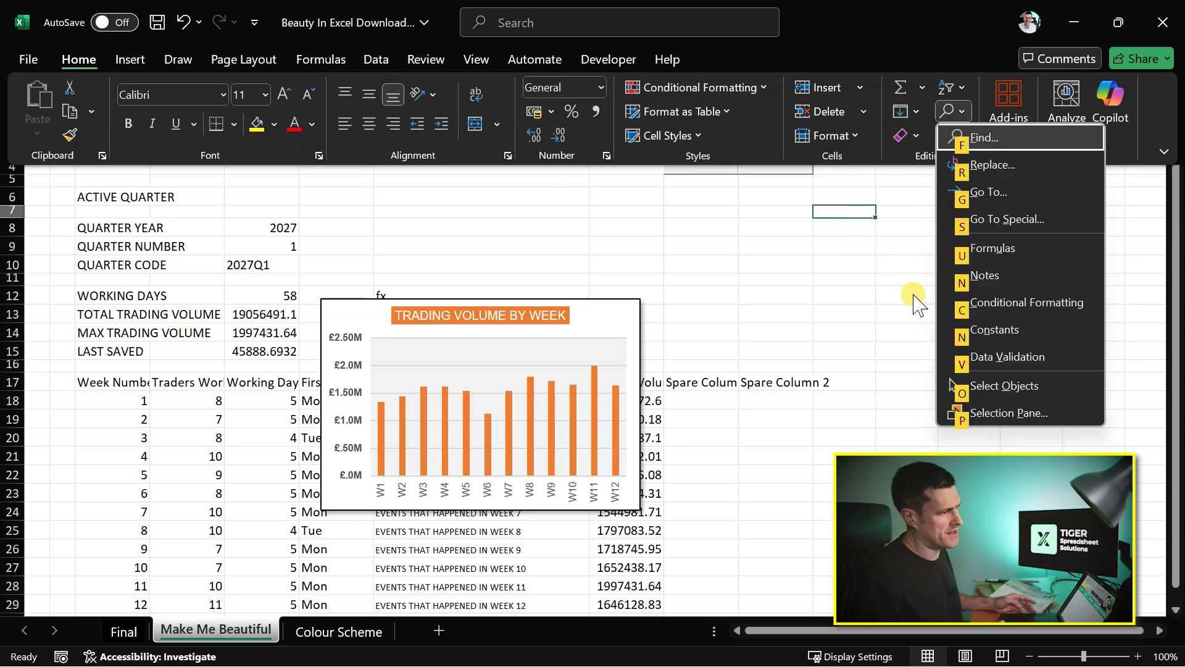
click(989, 382)
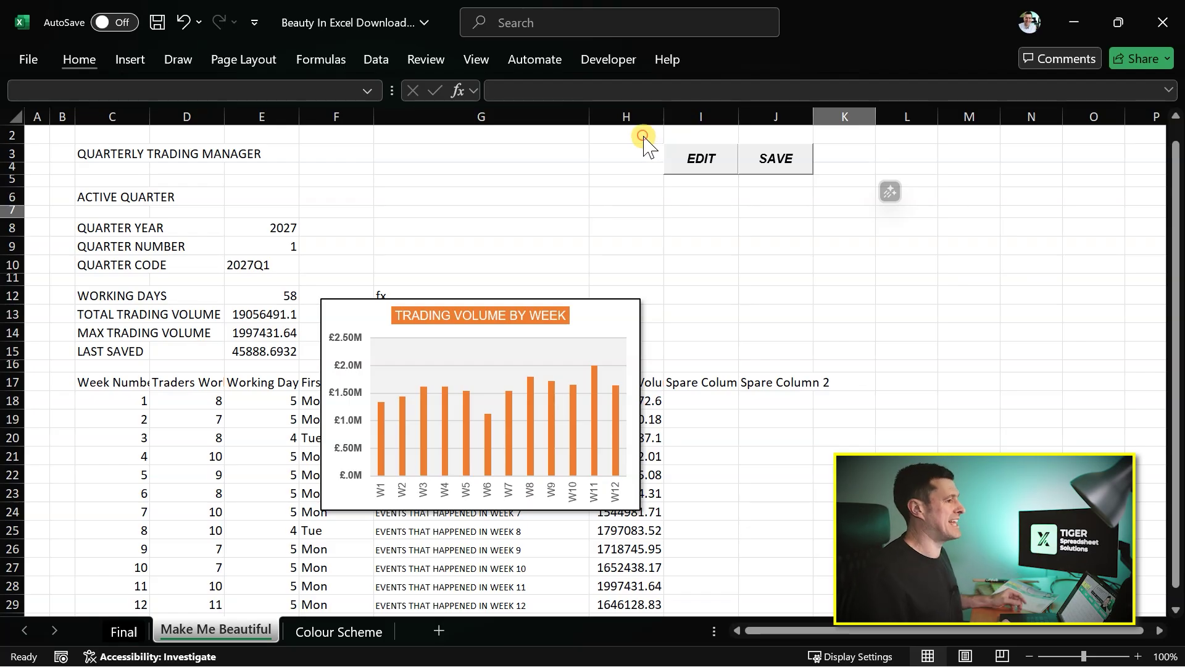
drag(642, 135, 837, 186)
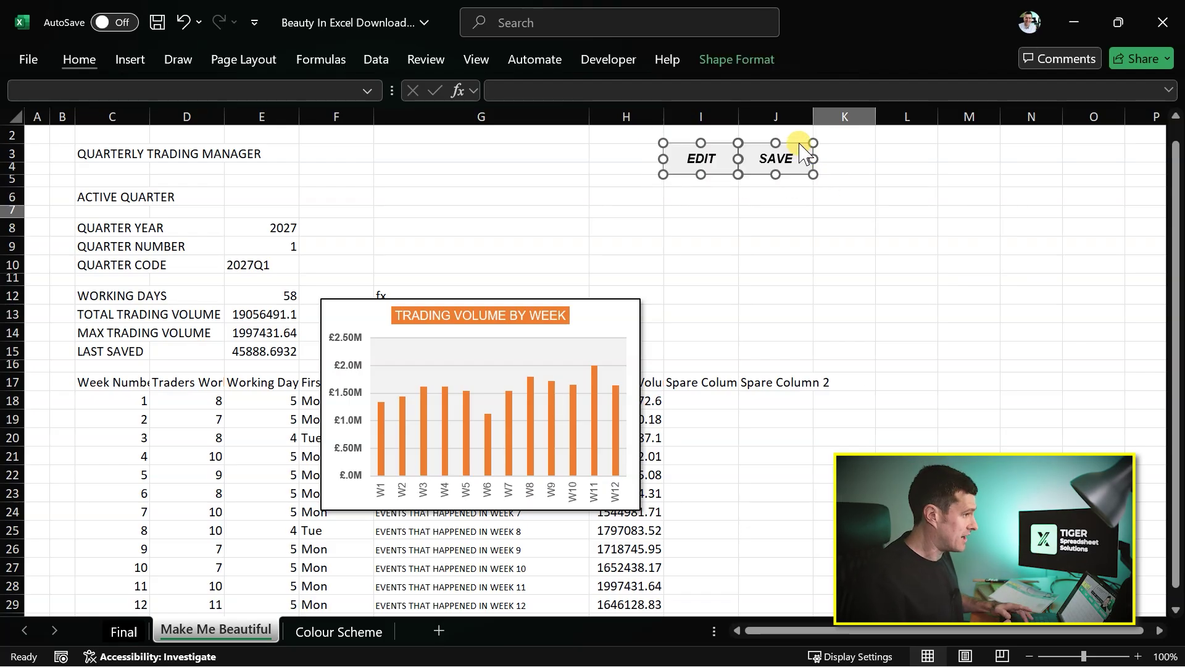
drag(797, 148, 415, 143)
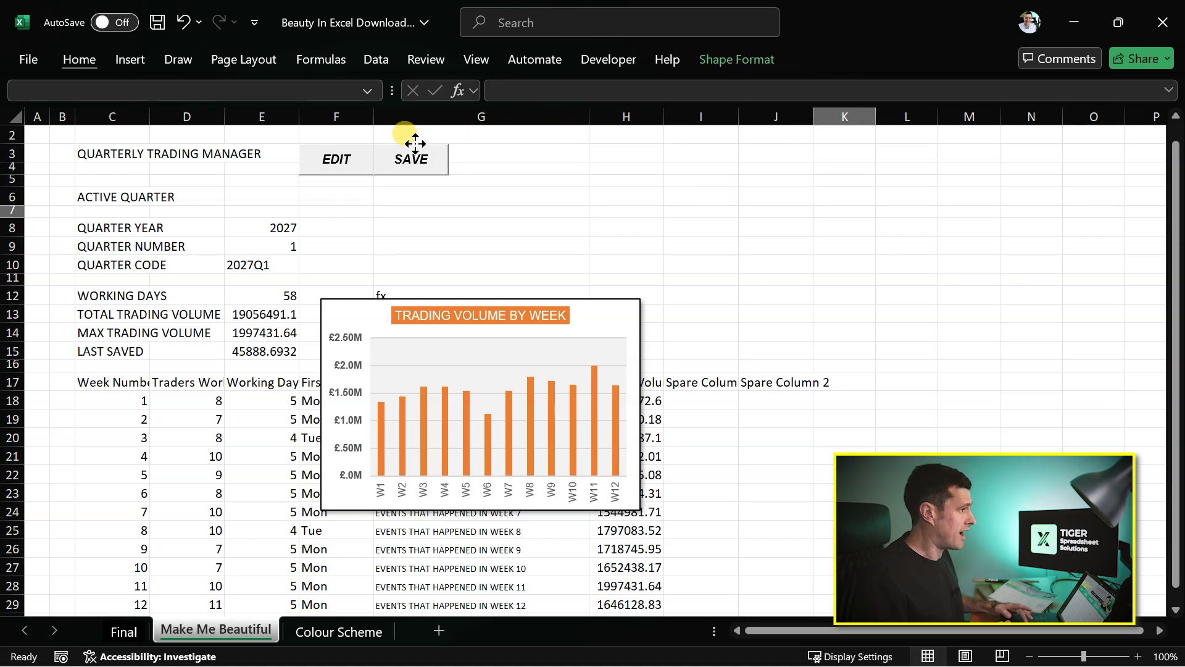
click(695, 203)
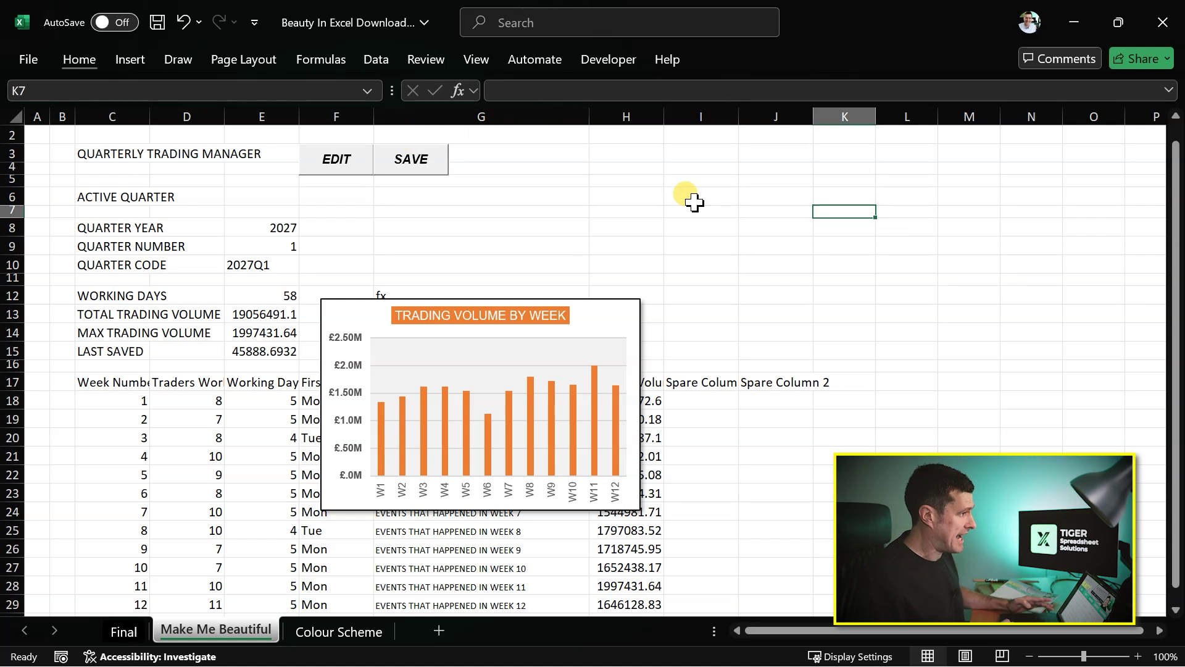
Move the trading volume chart up to the top right and make it slightly taller
click(536, 301)
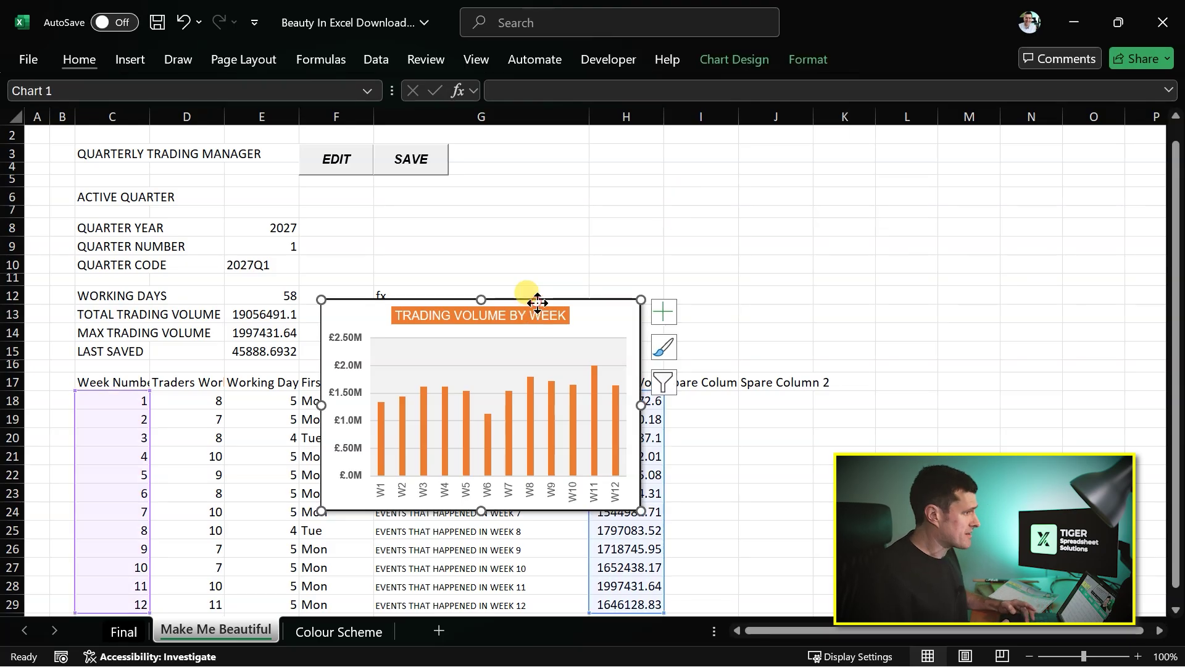
drag(537, 302, 728, 147)
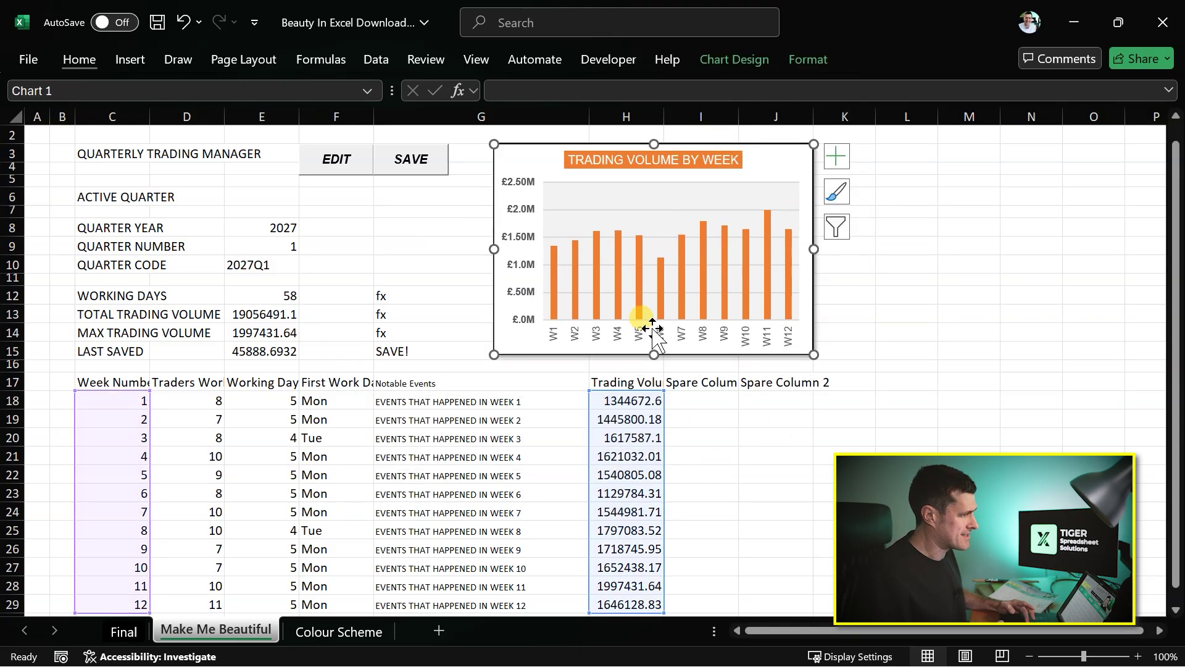
drag(653, 355, 655, 362)
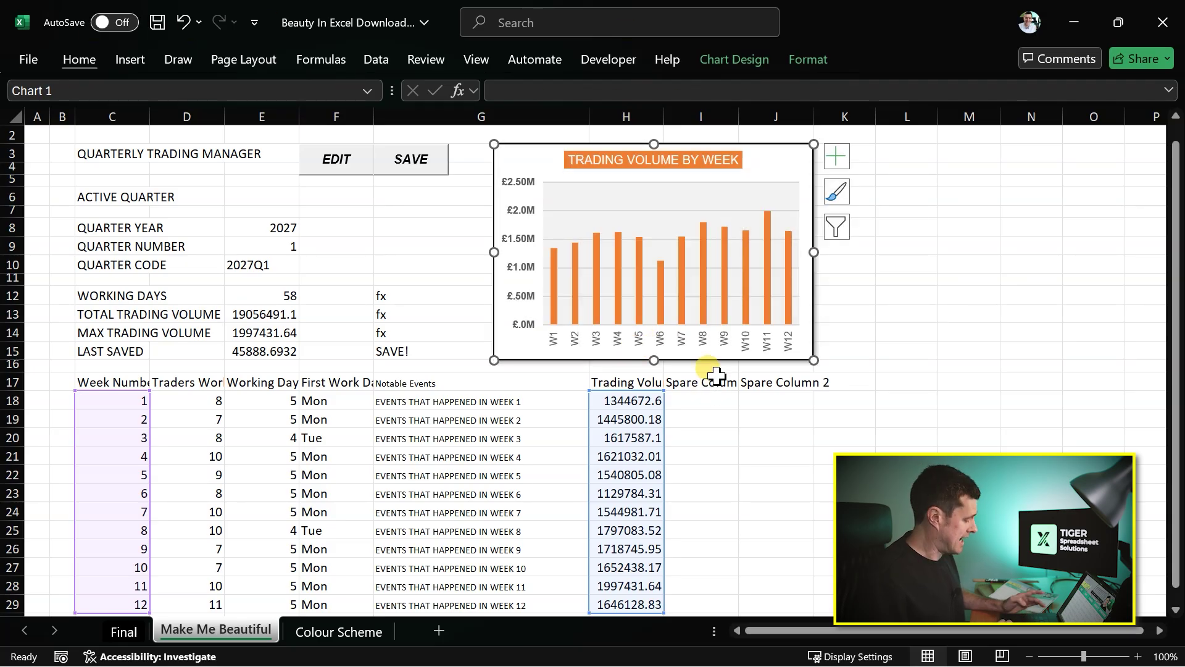
key(Escape)
click(328, 418)
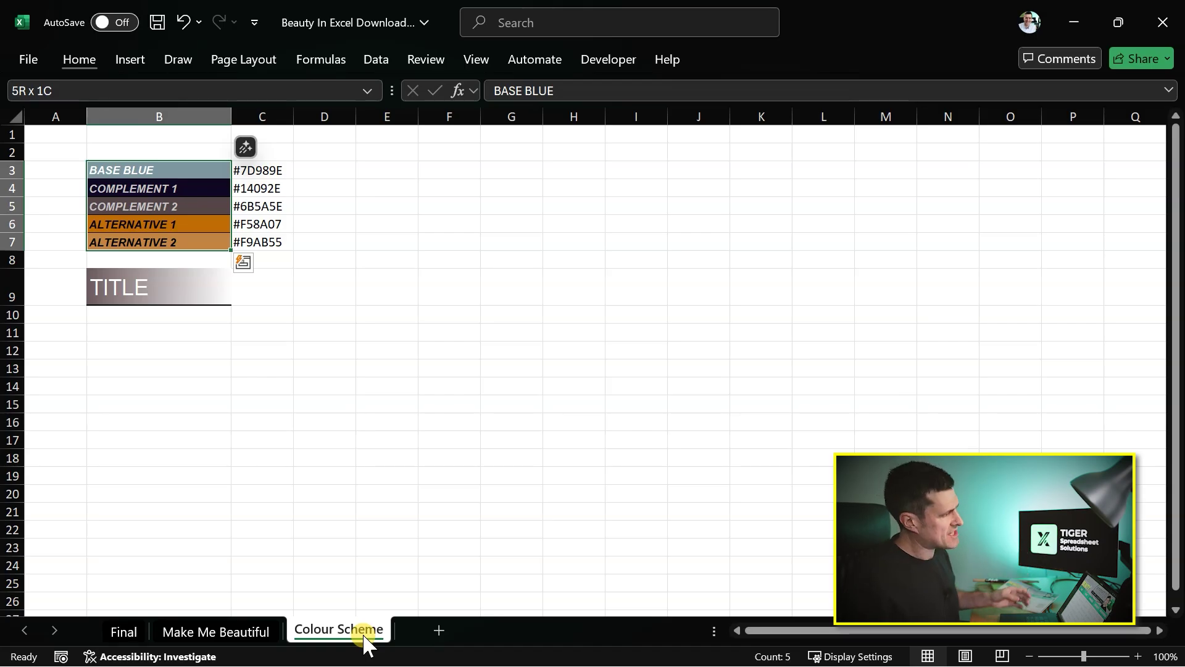
key(Right)
key(shift+Down)
key(shift+Down)
key(shift+Down)
key(shift+Down)
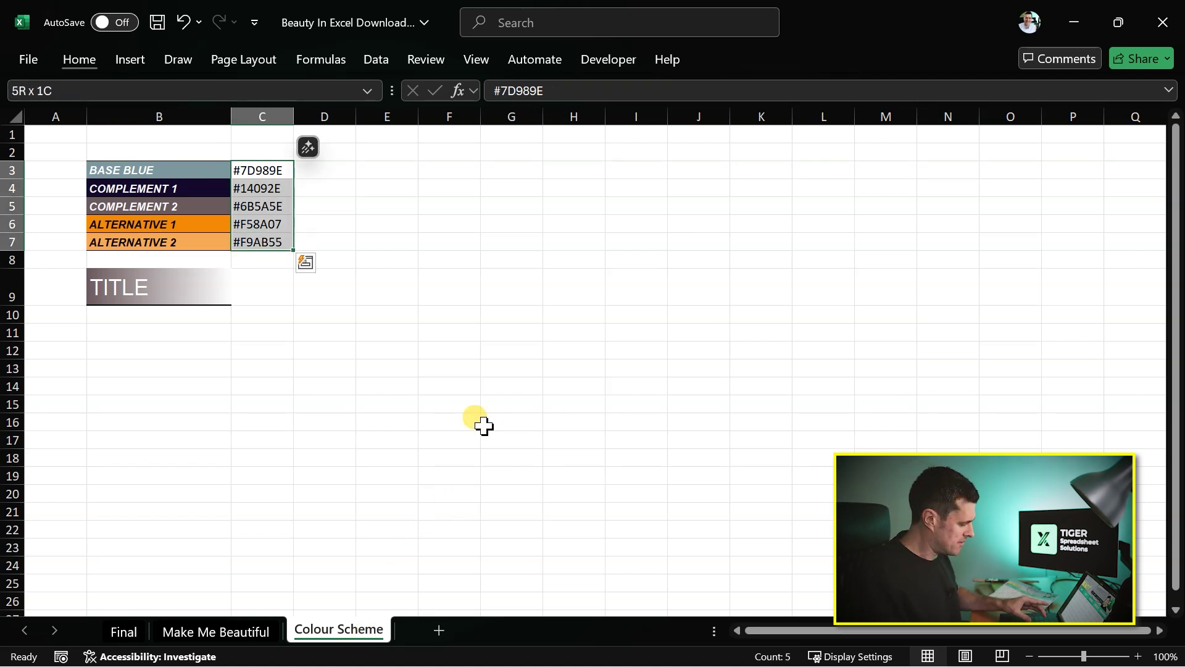
key(alt)
key(h)
key(h)
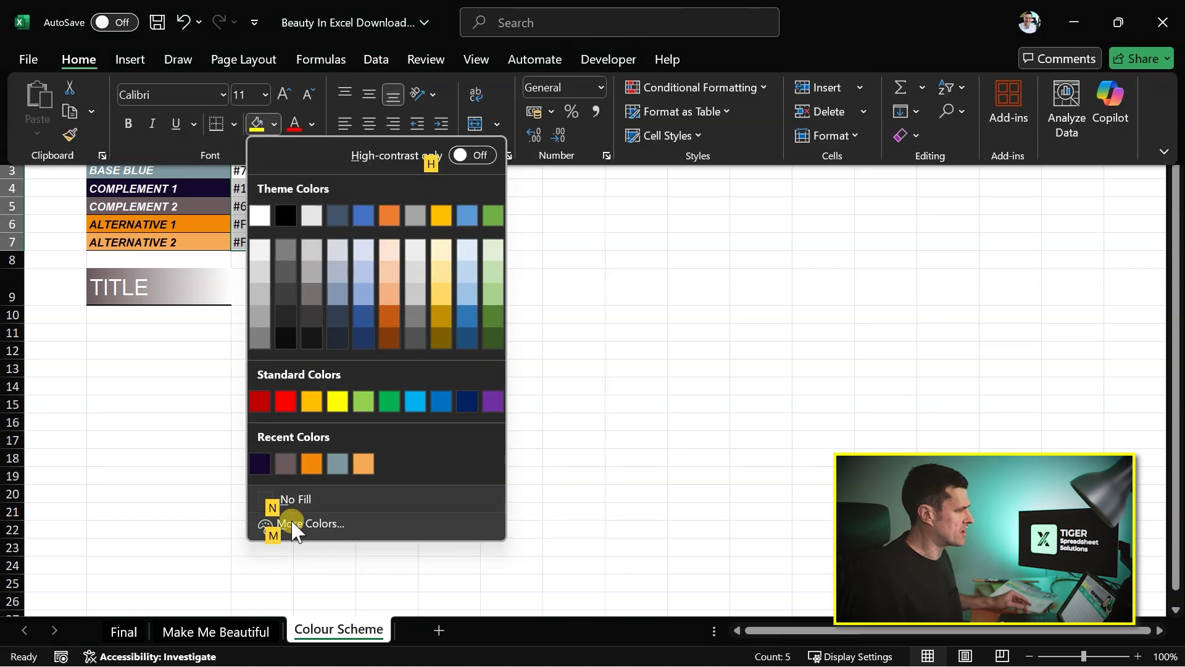
click(307, 525)
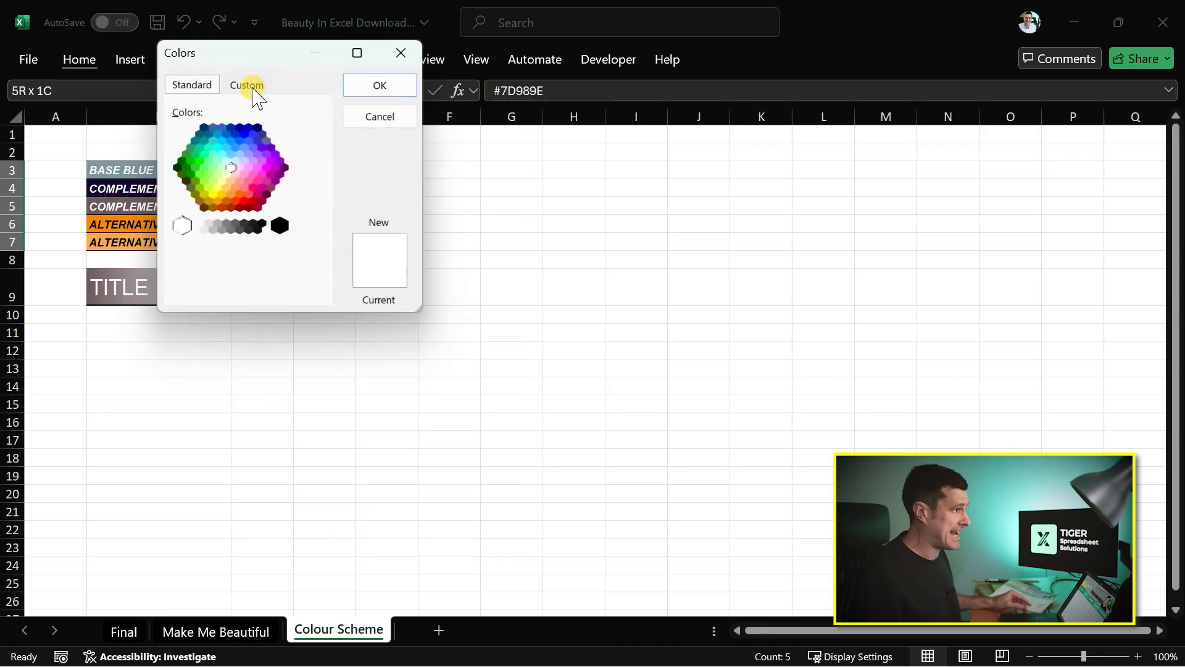
click(252, 90)
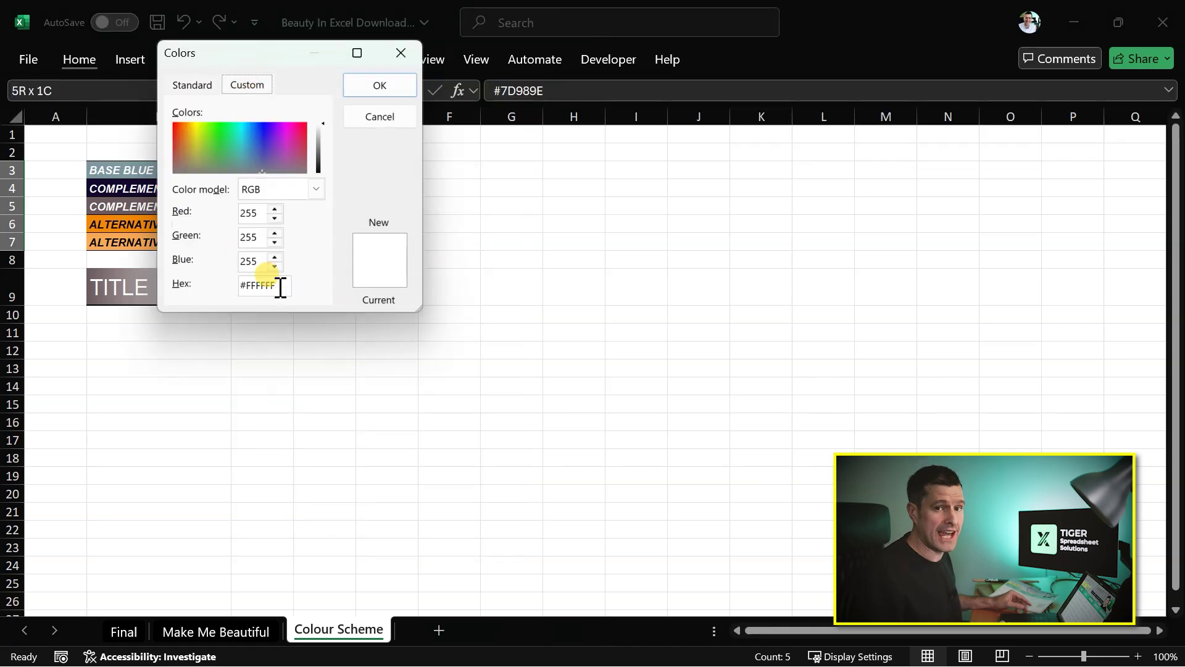
click(408, 56)
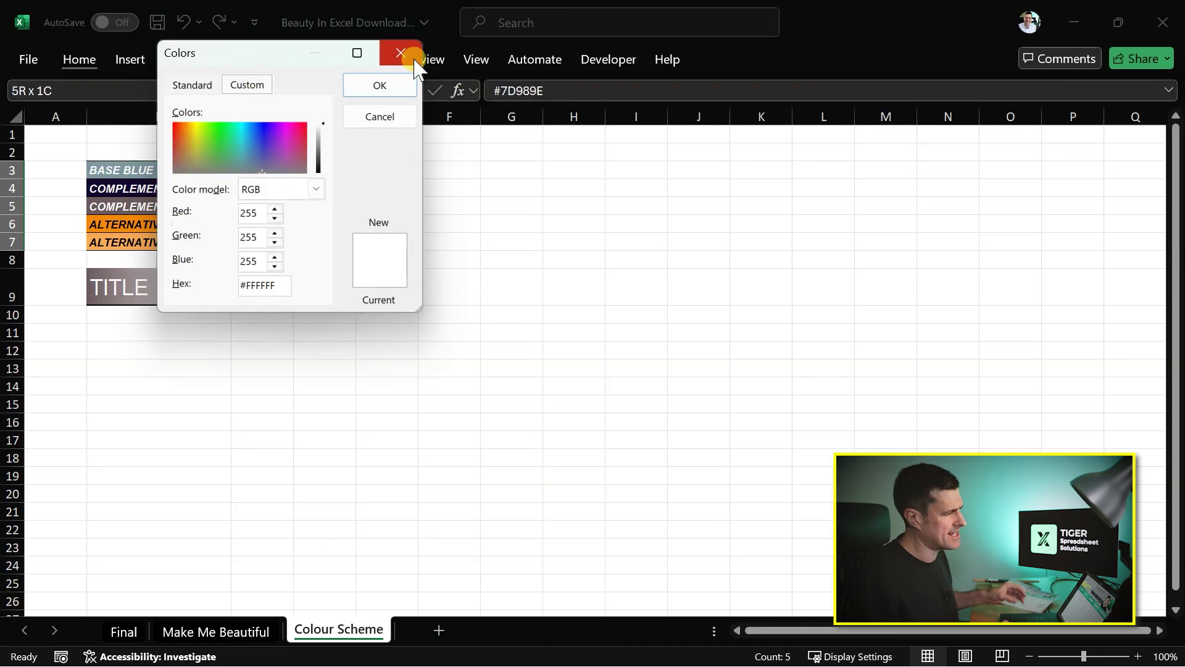
click(369, 169)
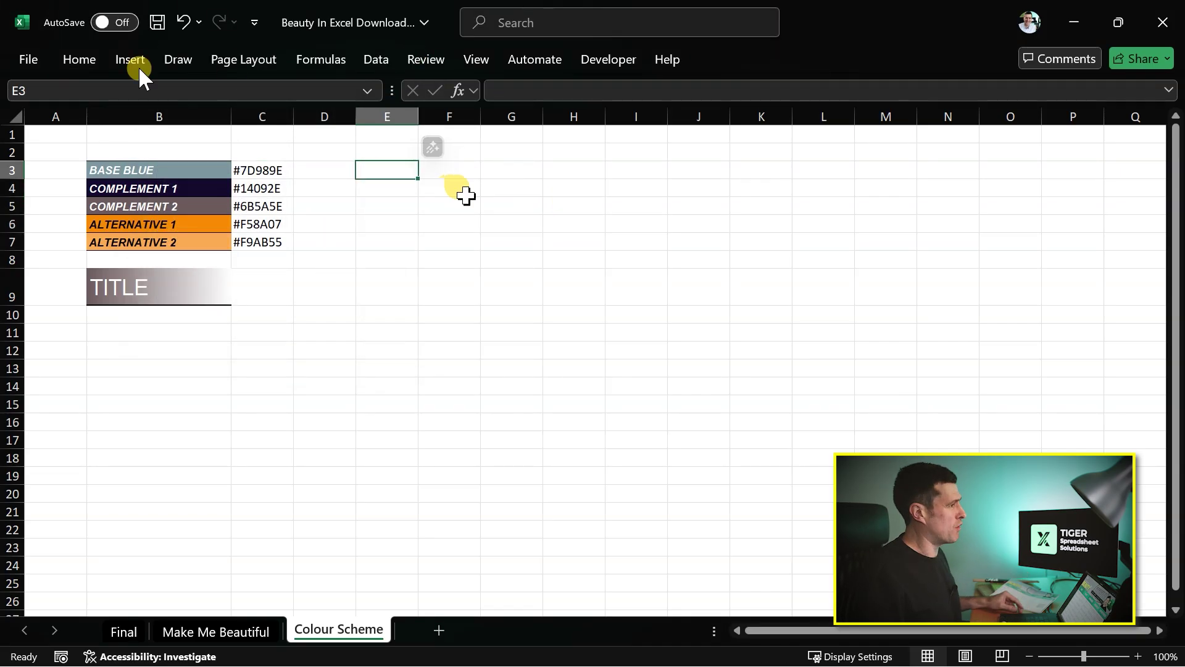
Fill cell E3 with dark blue and enter the word 'text' in it
click(83, 61)
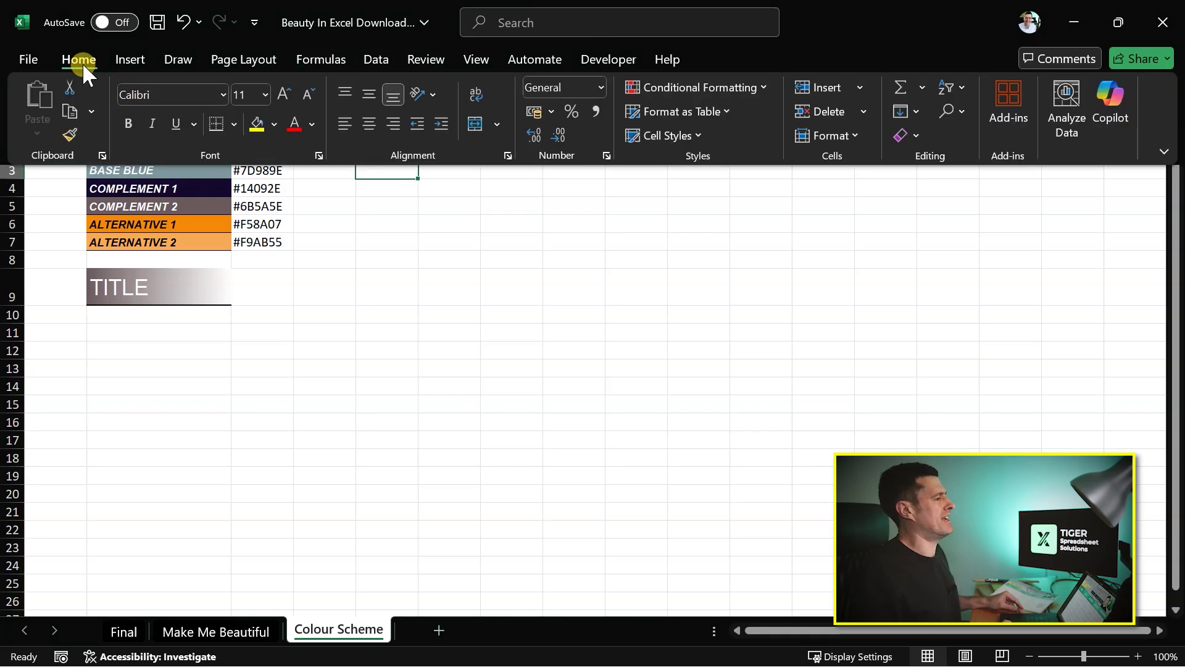
click(273, 124)
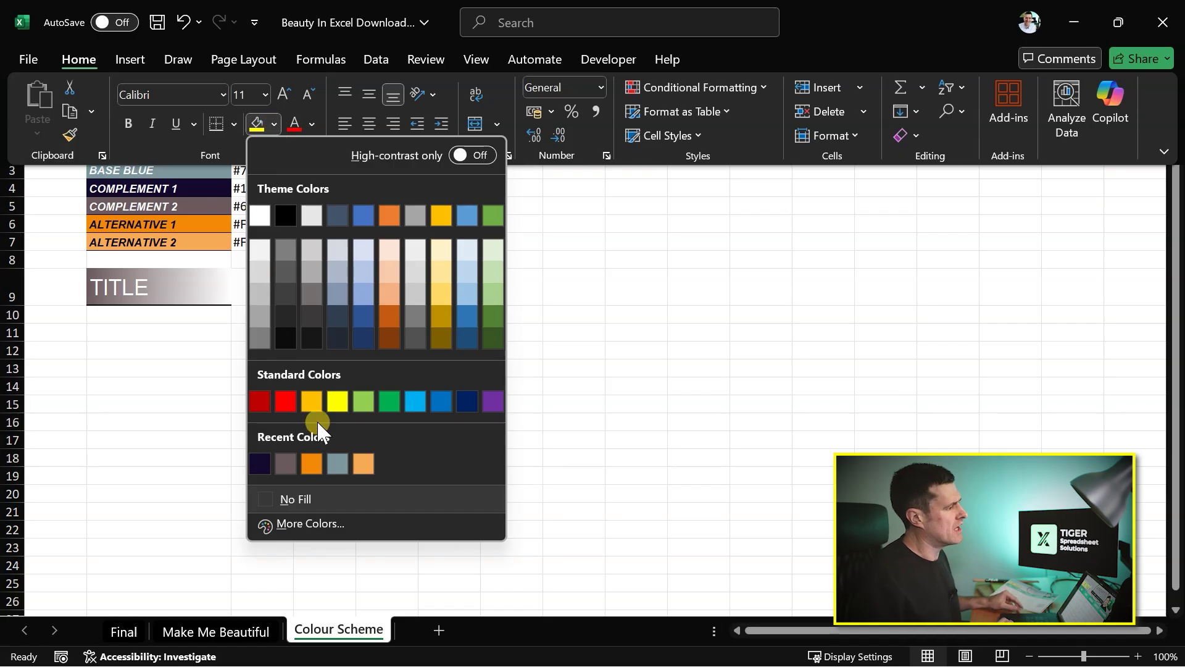
click(466, 402)
key(ctrl+F1)
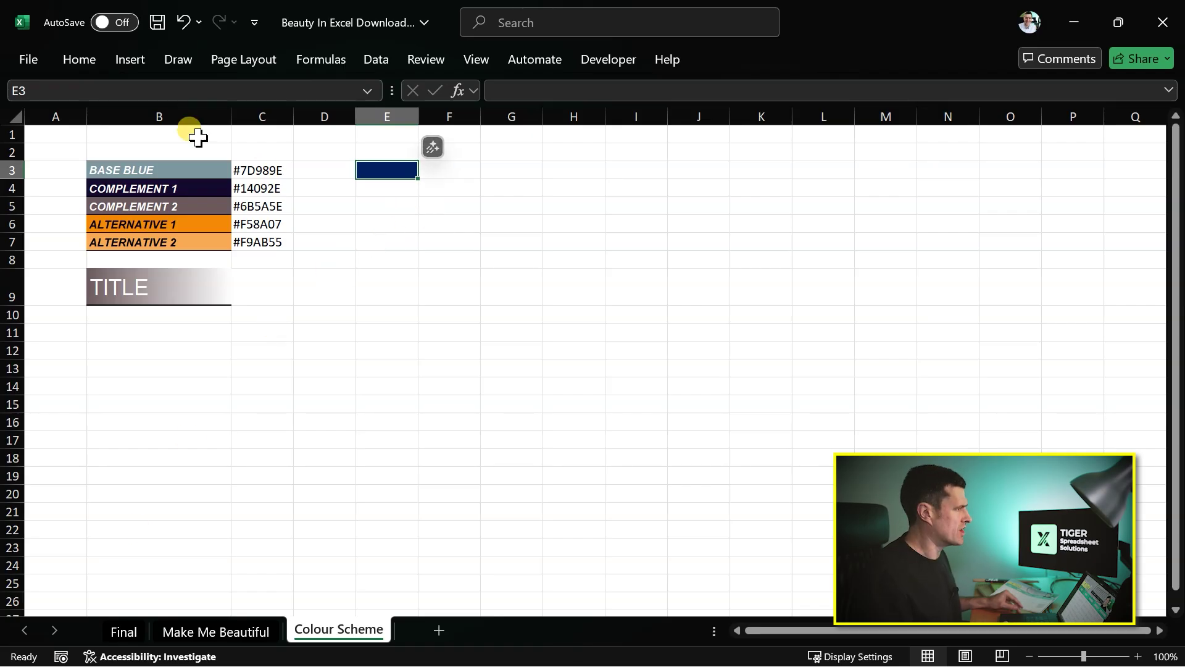
text(text)
key(Return)
key(Up)
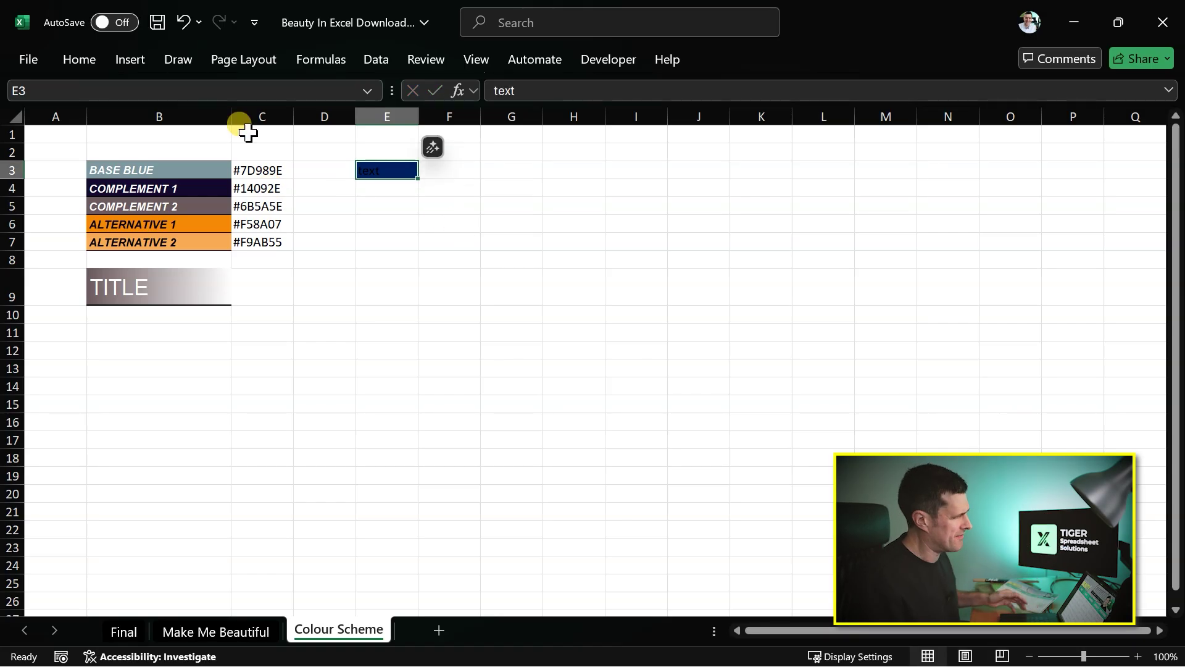
Make the font colour of E3 white
click(84, 62)
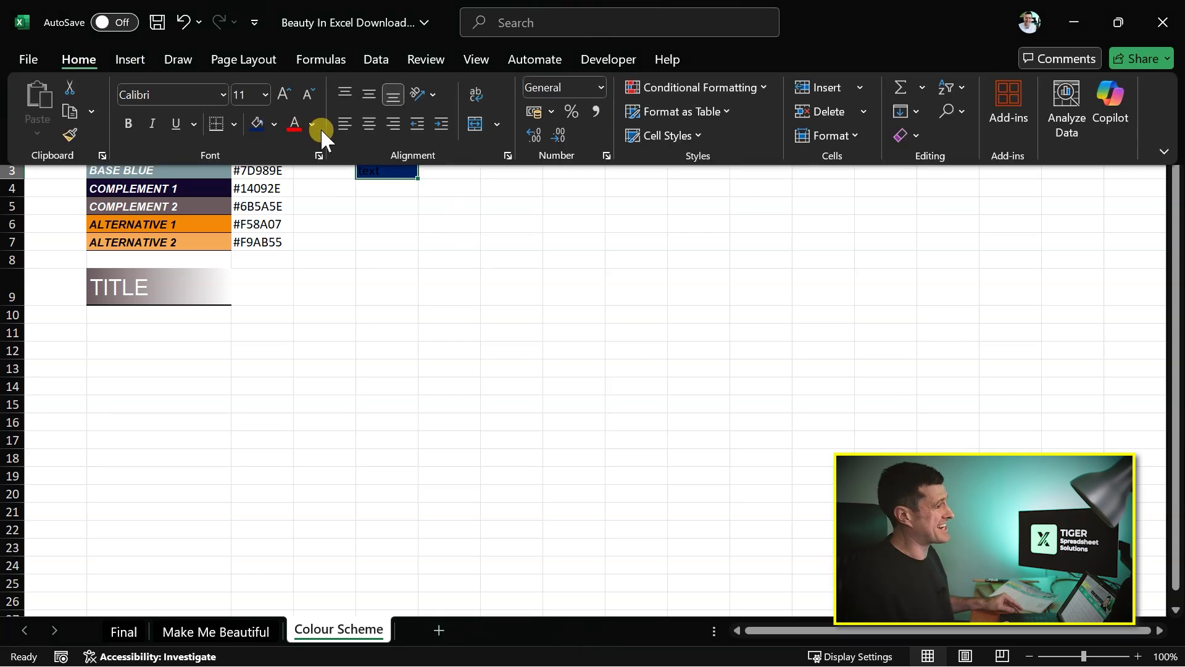
click(313, 124)
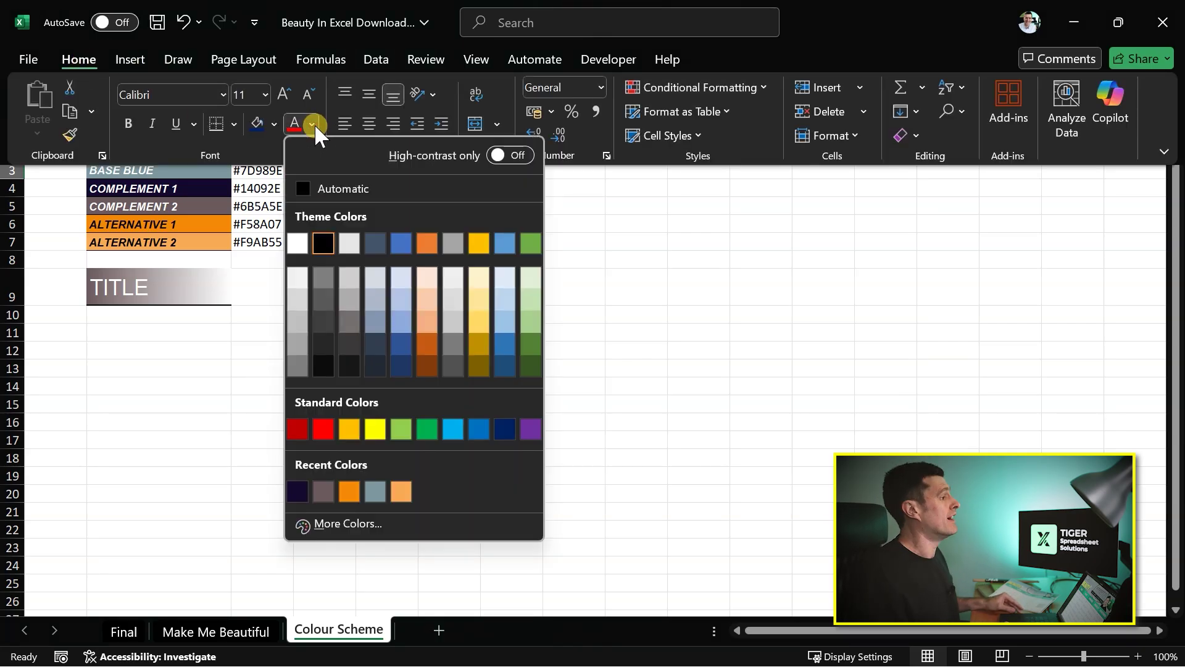
click(299, 242)
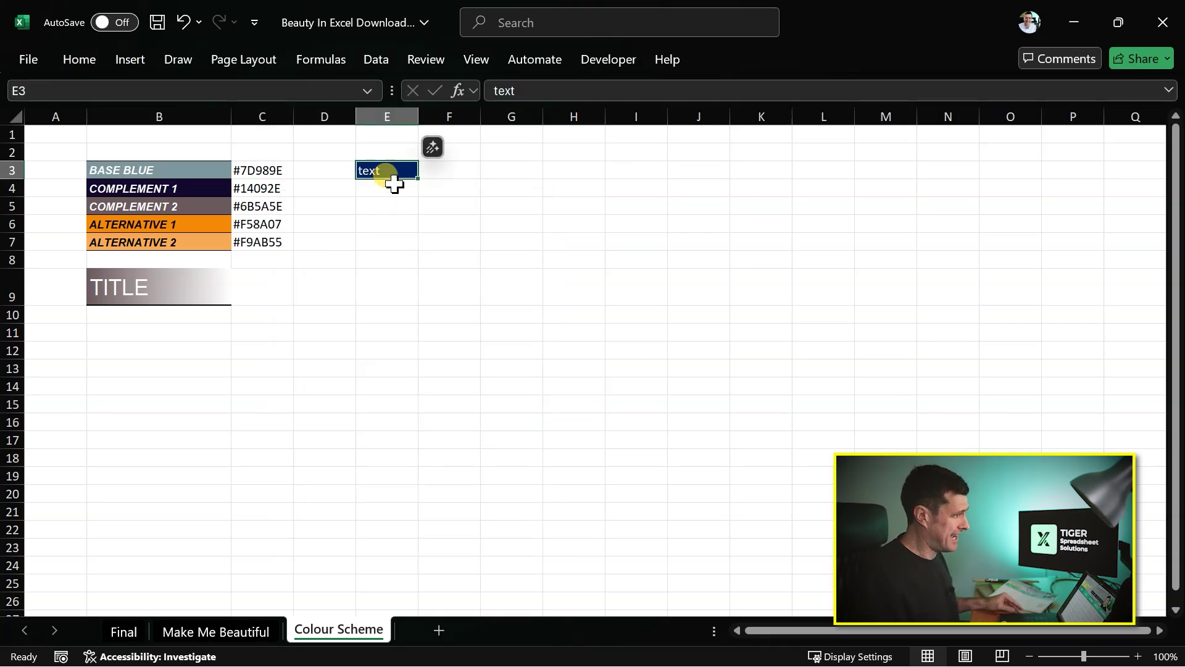
click(394, 183)
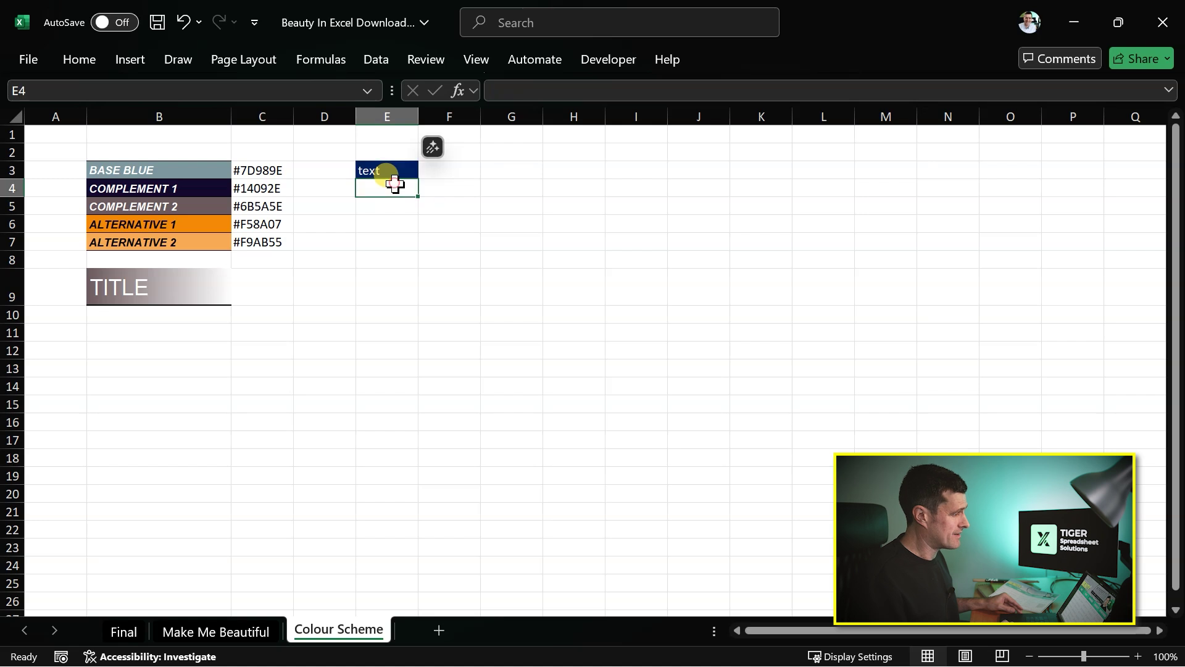
Give E4 a light blue fill with a contrasting font colour and enter 'text'
click(83, 51)
click(276, 123)
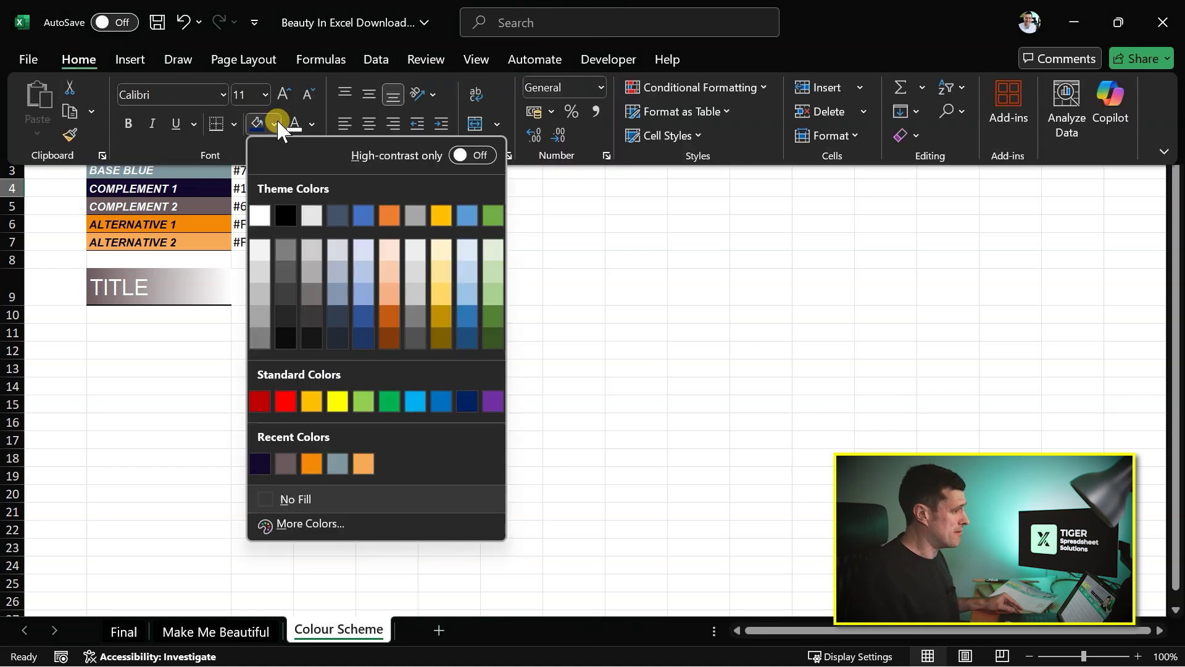
click(416, 403)
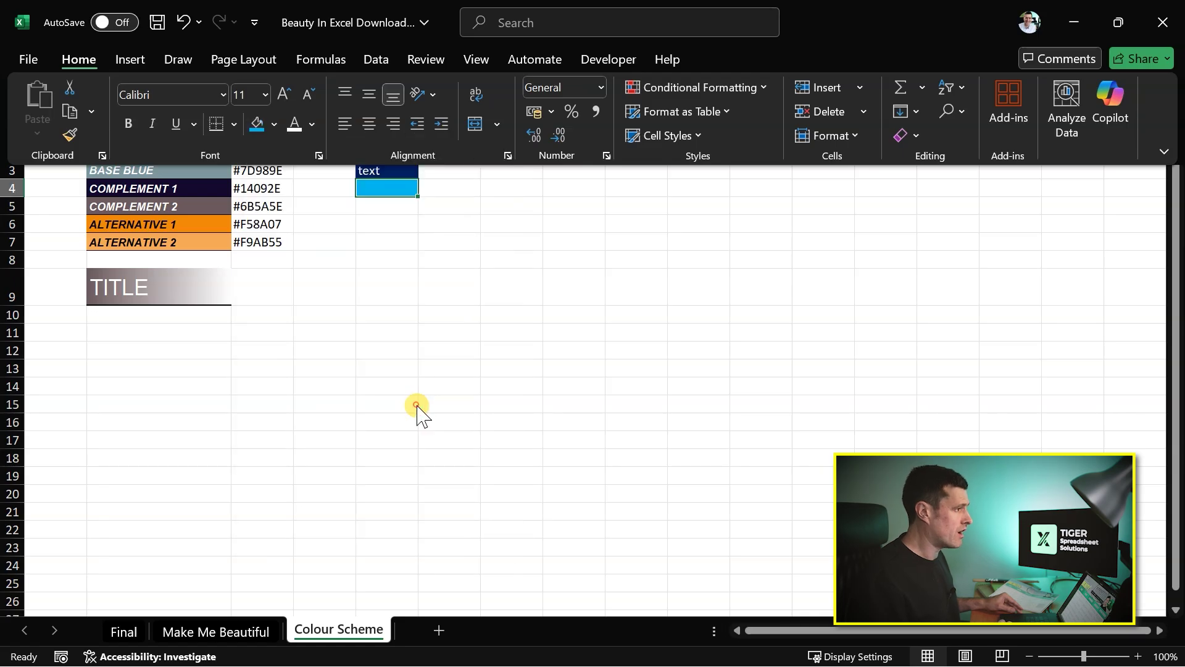
click(313, 124)
click(322, 242)
click(395, 195)
text(text)
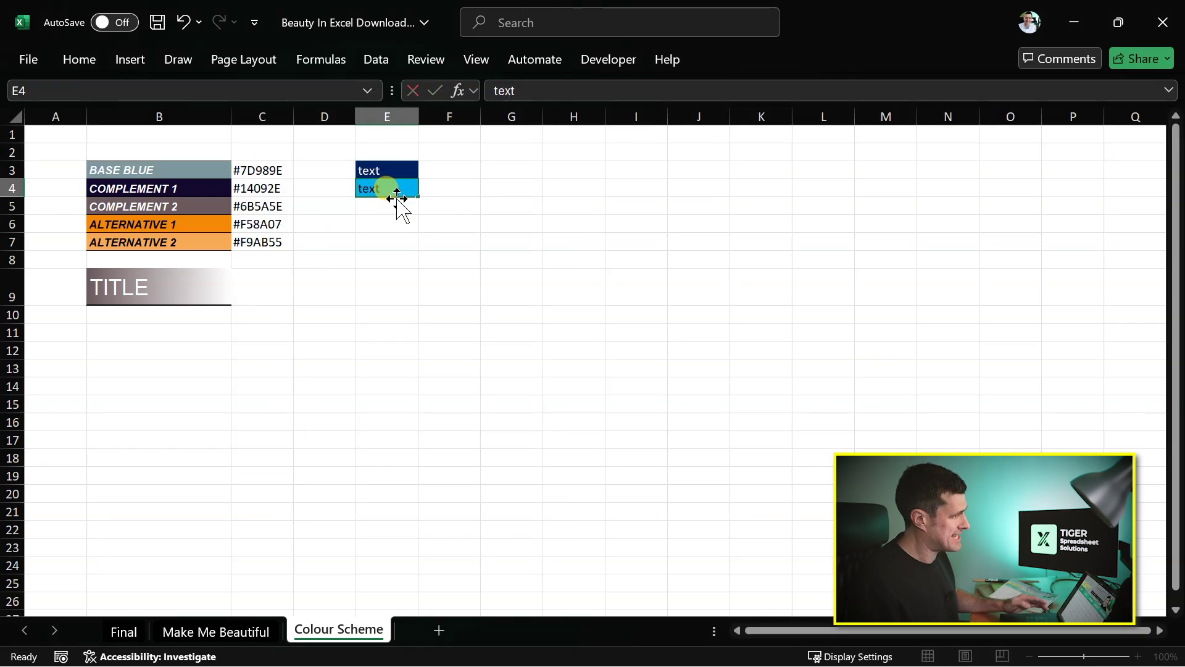
key(Return)
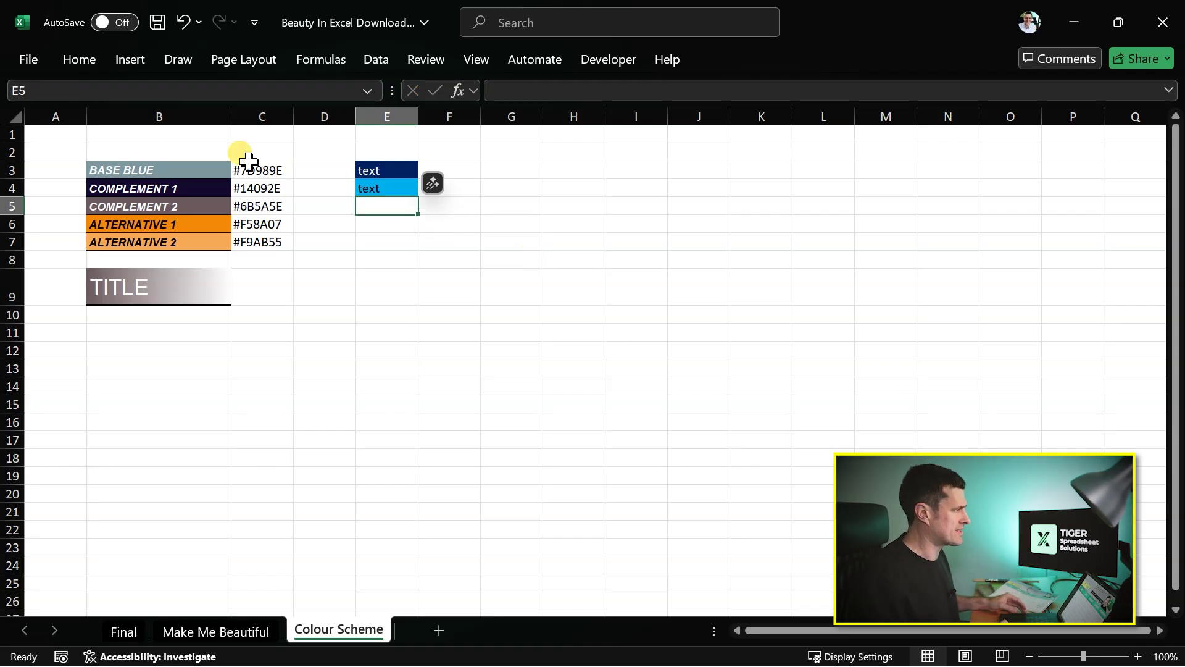
Give E5 a light grey fill and enter 'text'
click(74, 60)
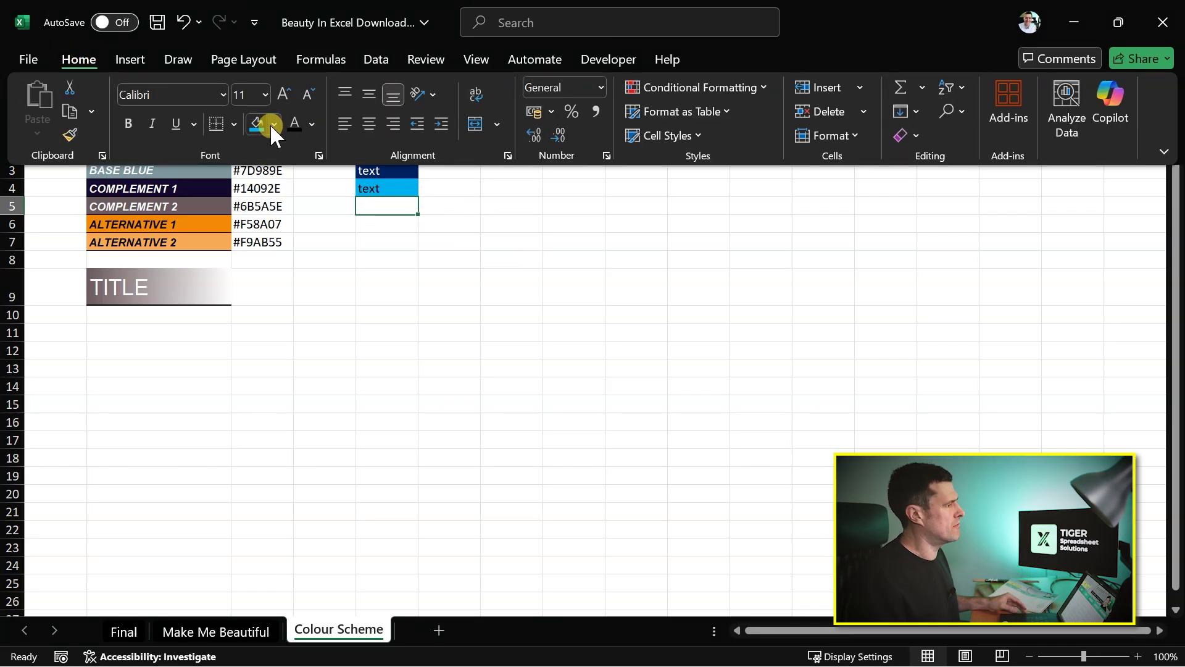
click(274, 125)
click(260, 252)
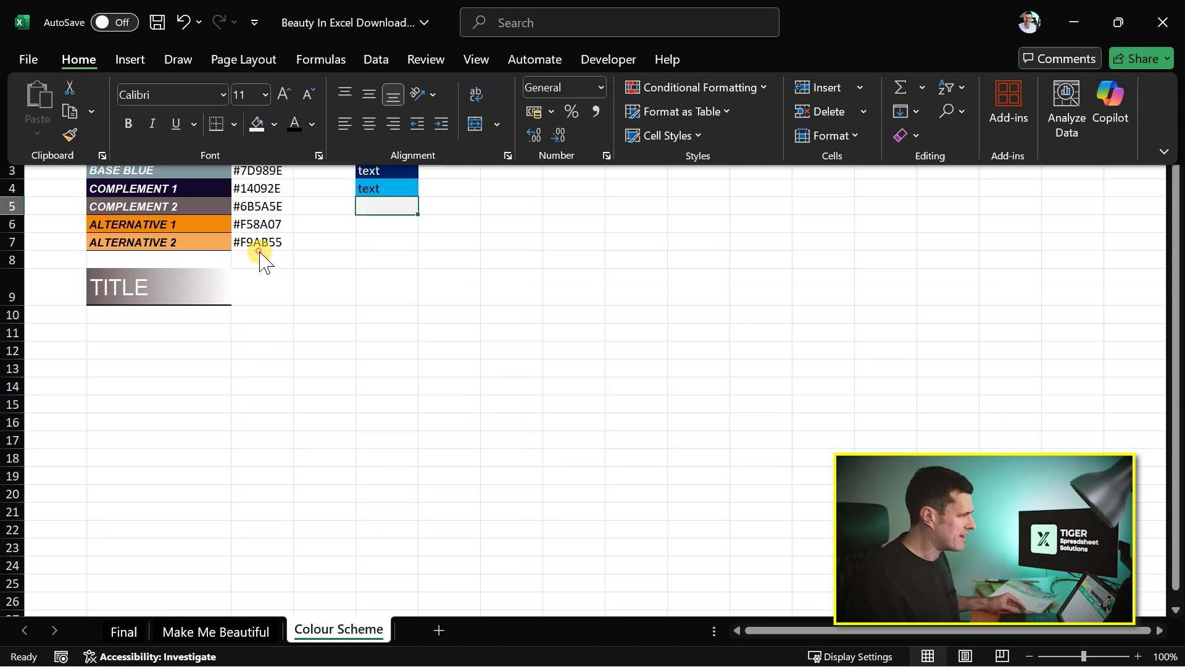
click(378, 205)
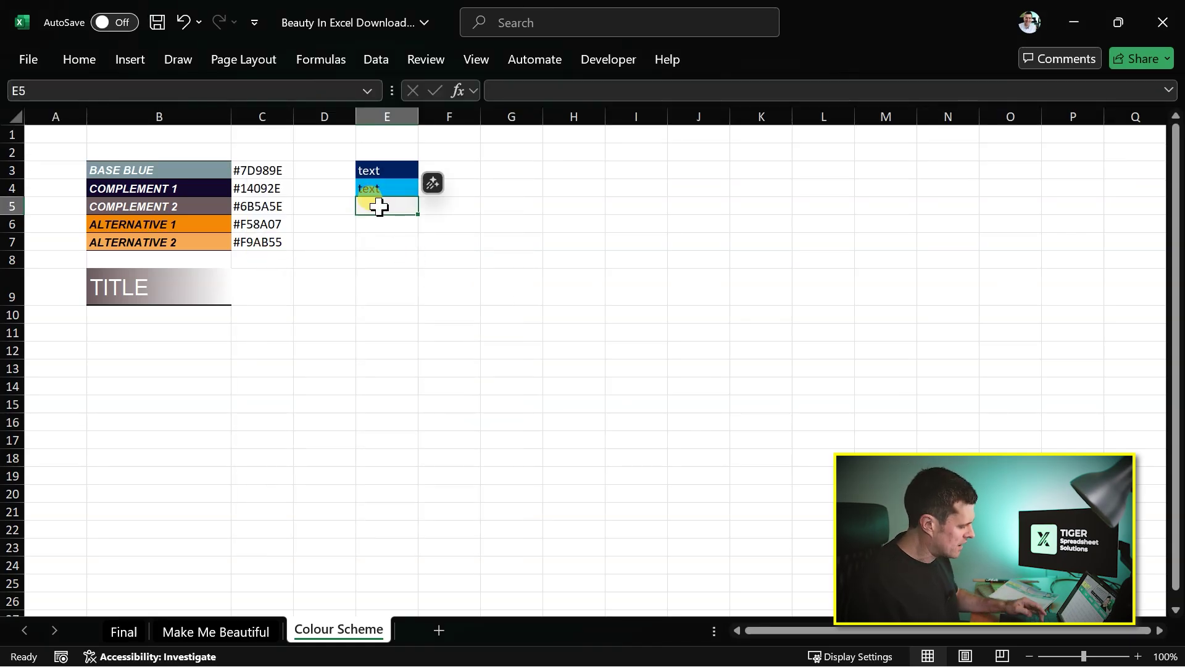
text(text)
key(Return)
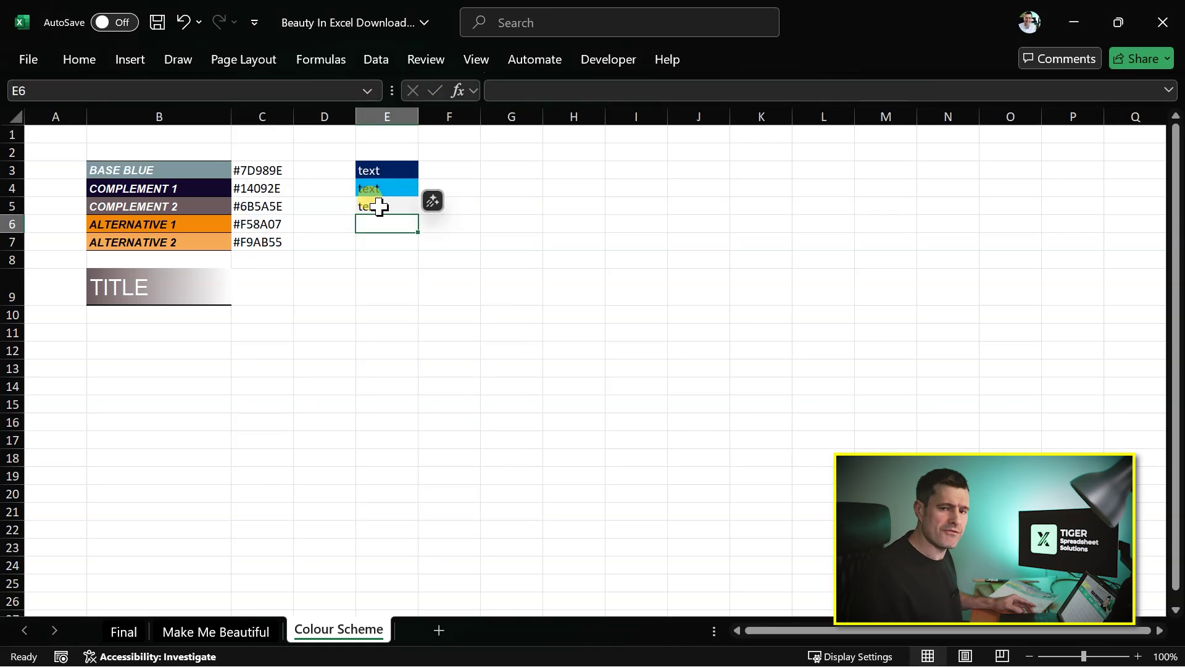
Give E6 an orange fill, enter 'text', then deselect the swatches
click(85, 58)
click(277, 123)
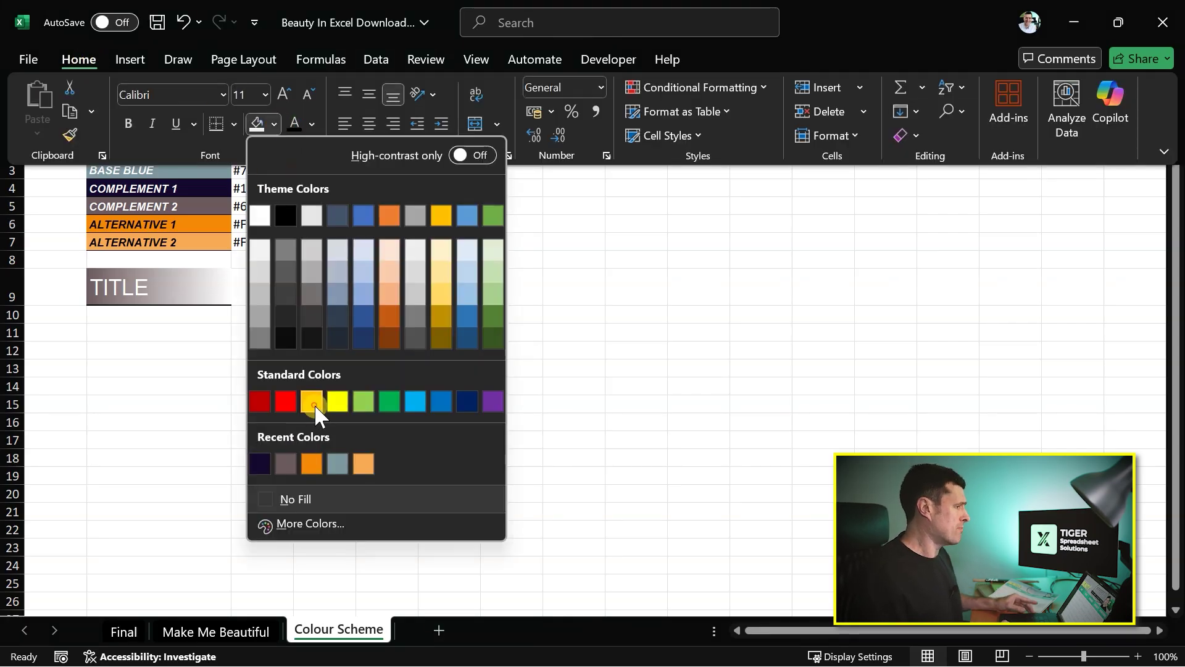
click(312, 402)
text(text)
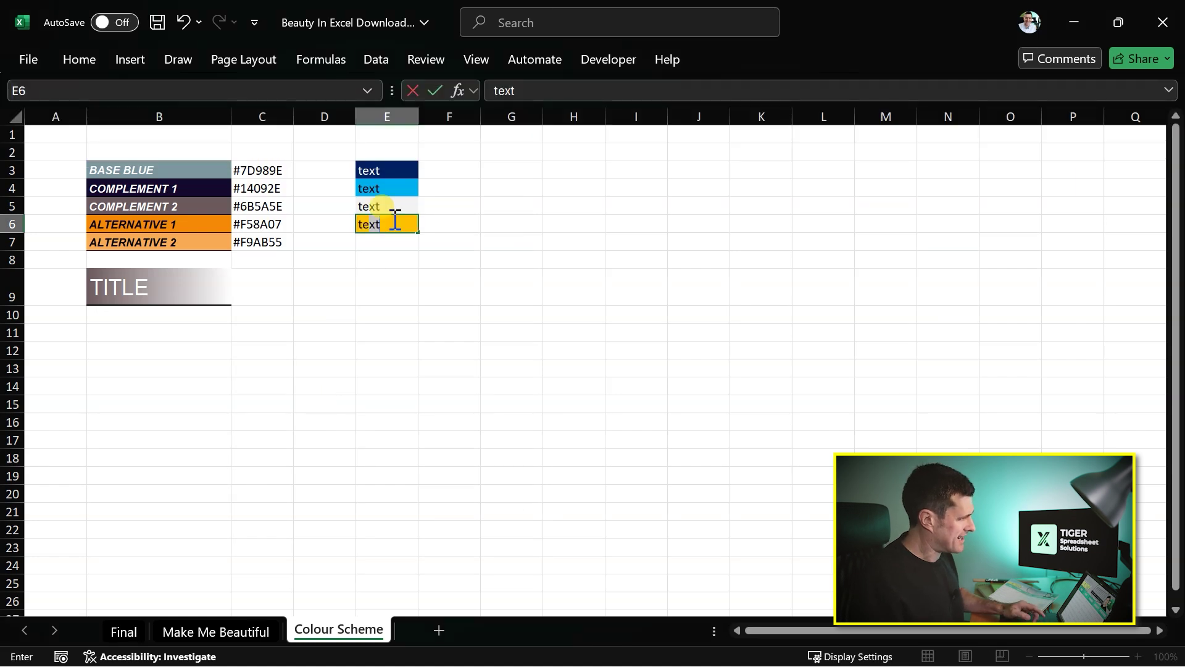
key(Return)
key(Return)
key(Right)
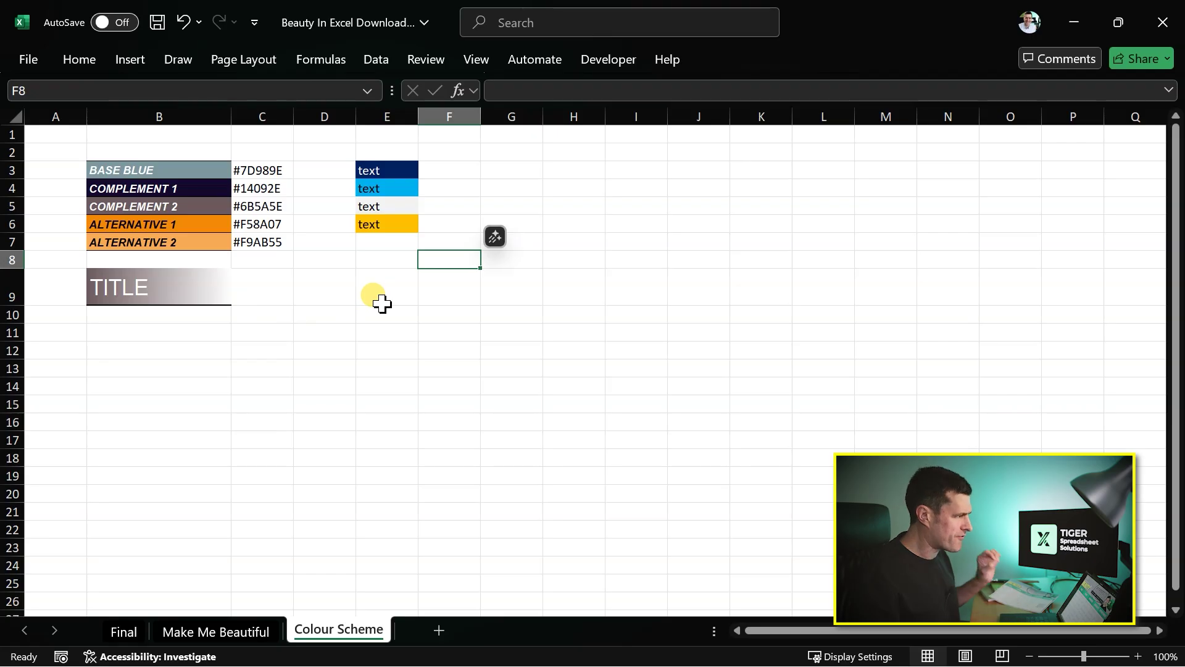
click(199, 225)
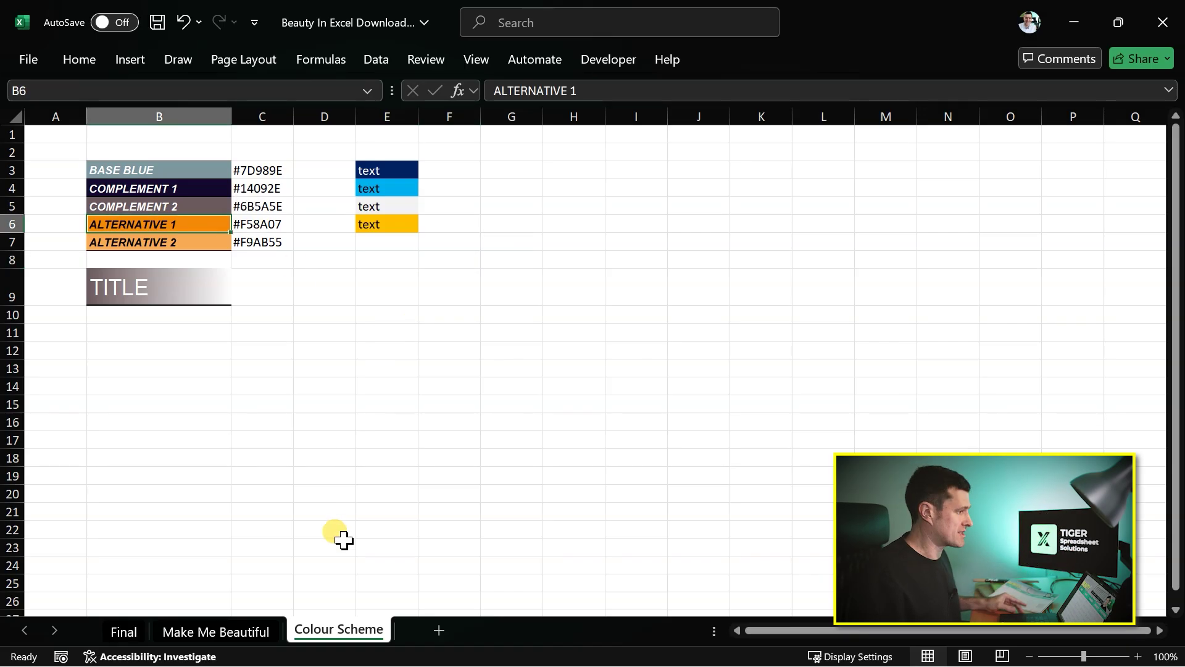
click(300, 477)
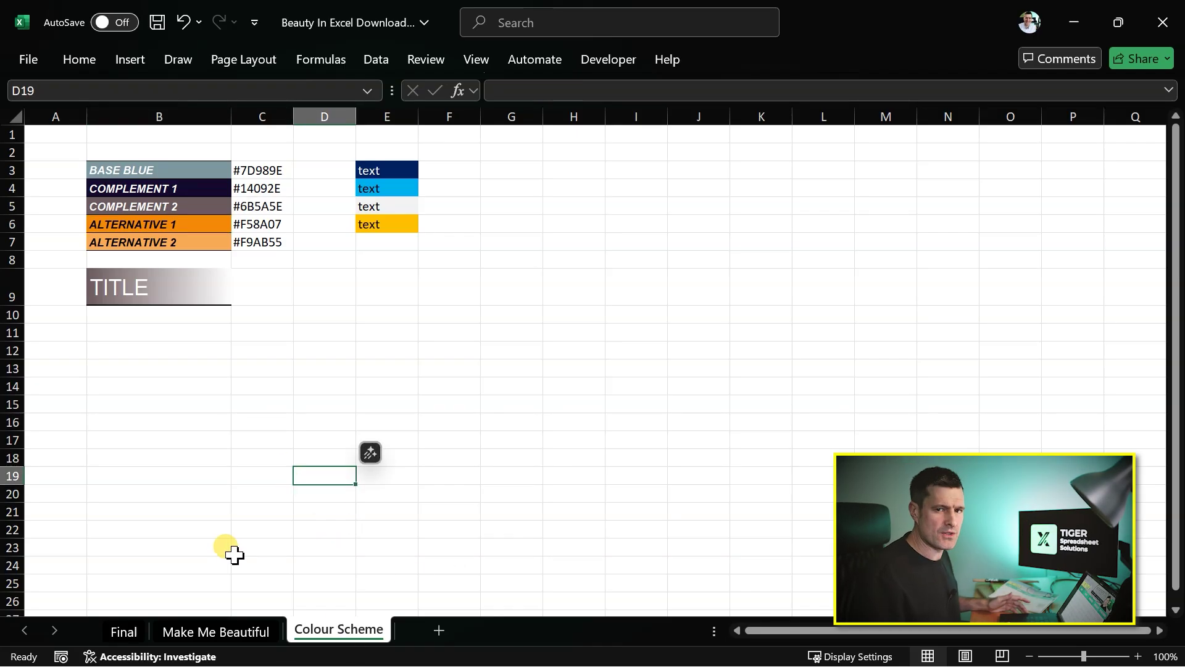
Copy the BASE BLUE cell B3 and paste its formats onto the ACTIVE QUARTER heading C6:E6
click(137, 166)
key(ctrl+c)
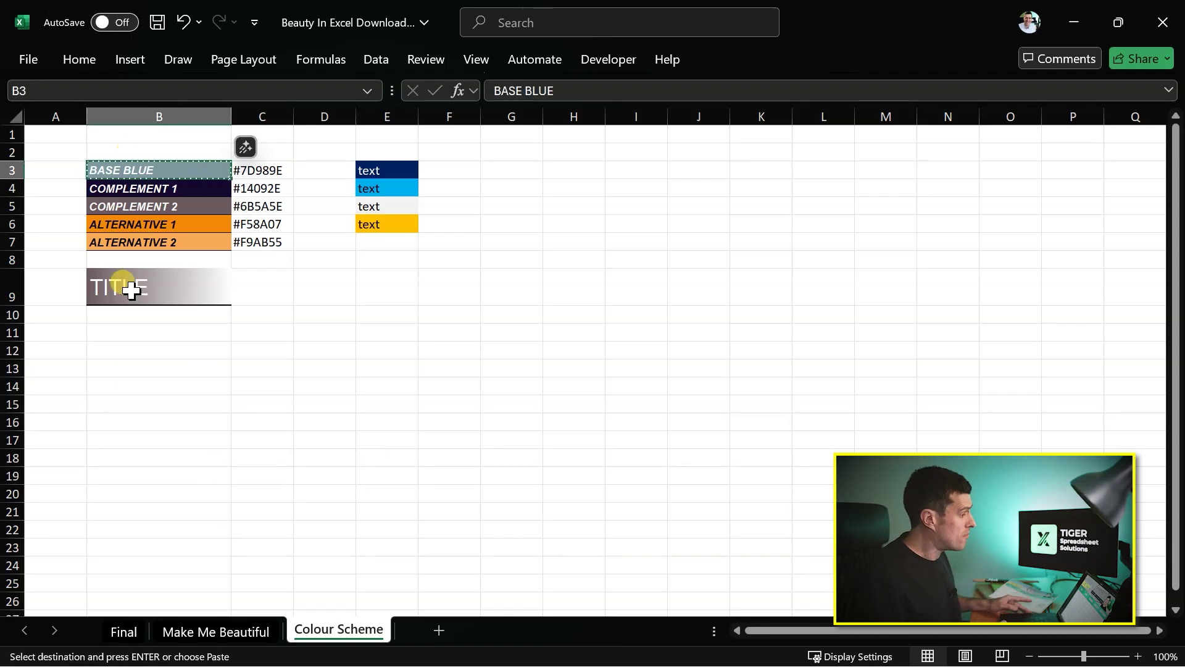
click(225, 631)
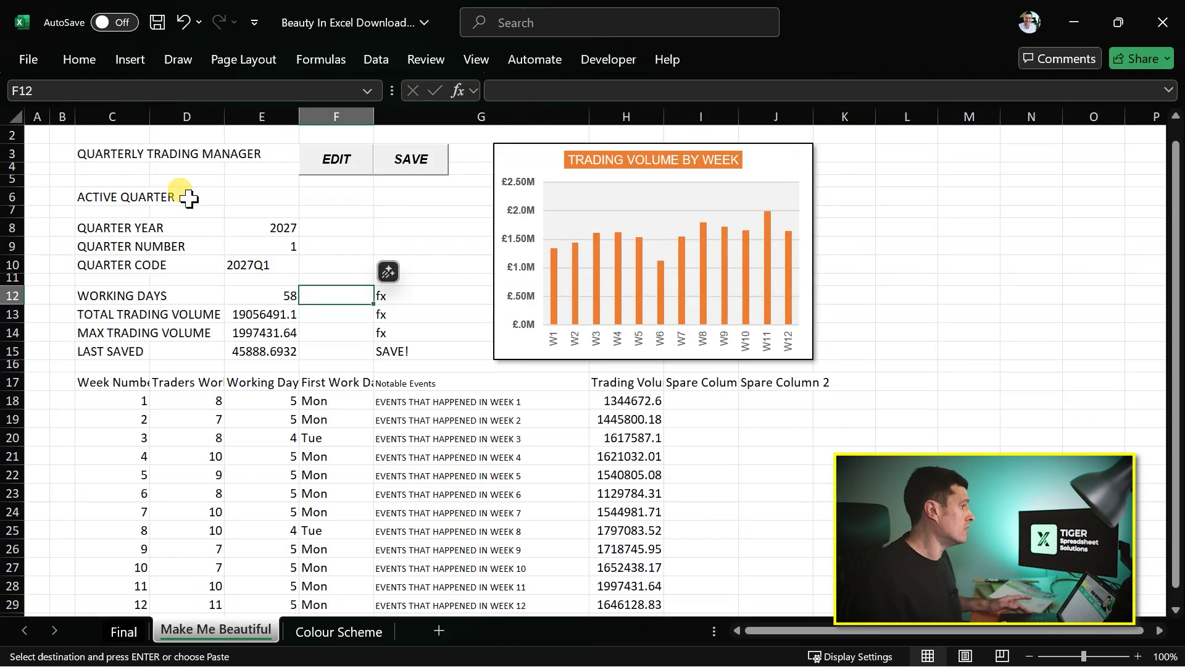
click(114, 232)
key(Up)
key(Up)
key(shift+Right)
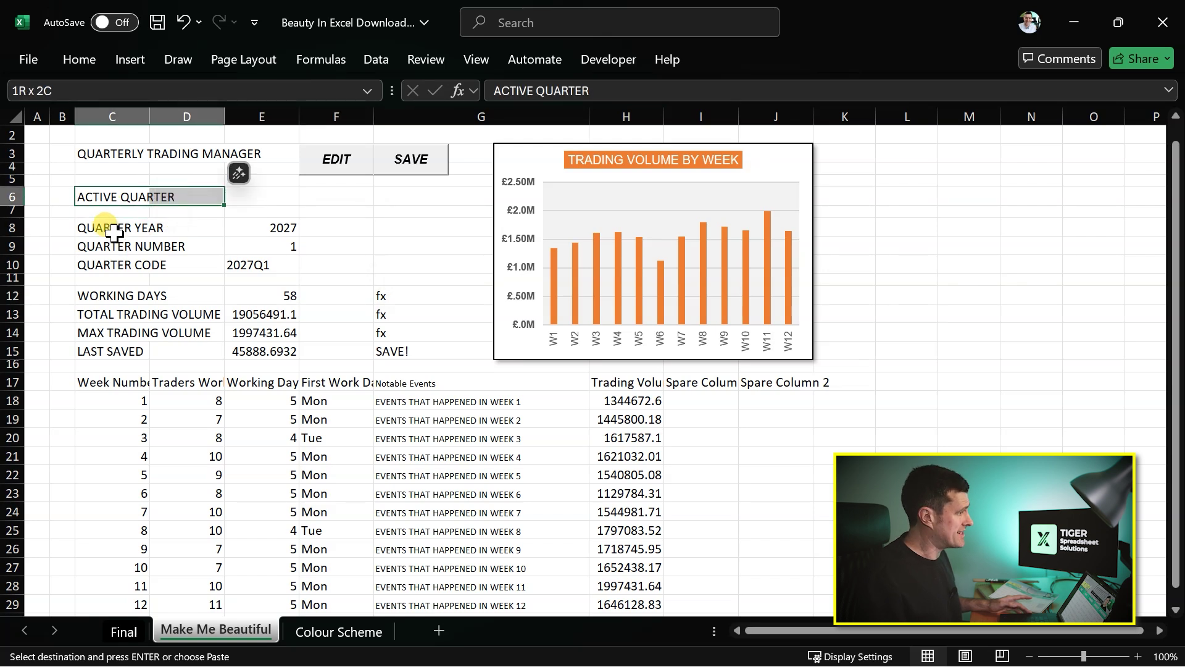
key(shift+Right)
key(ctrl+alt+v)
key(t)
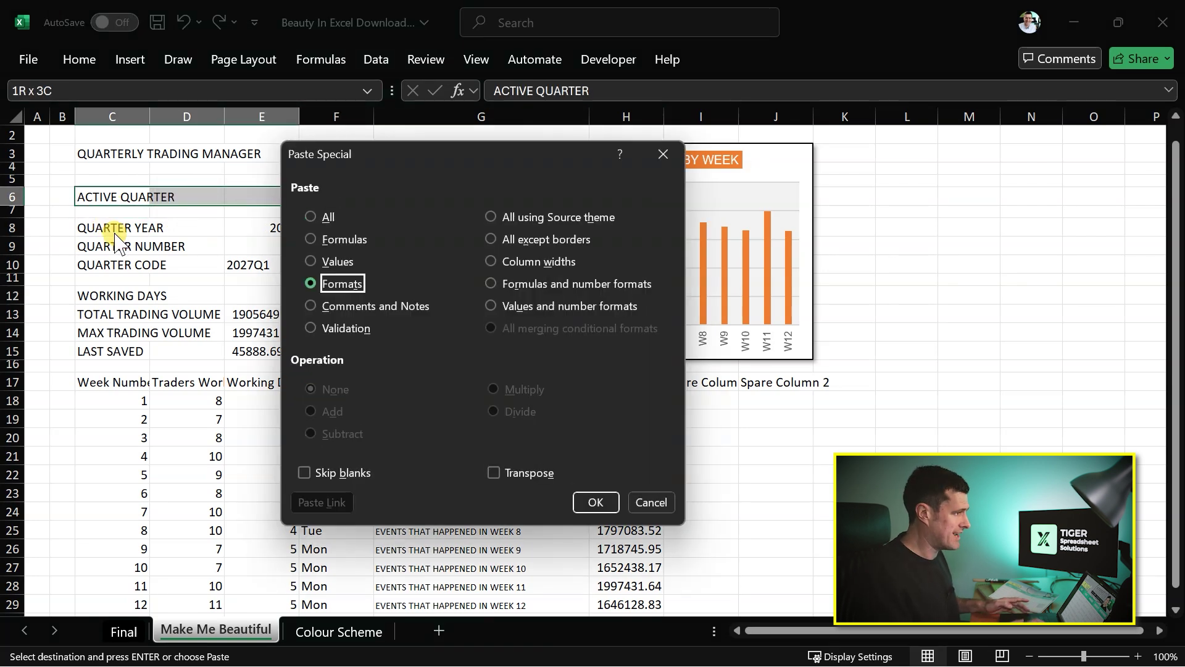
key(Return)
Paste the Base Blue formats onto the row 17 table headers
key(Down)
key(Down)
key(Down)
key(Down)
key(Down)
key(Down)
key(Down)
key(Down)
key(Down)
key(Down)
key(Down)
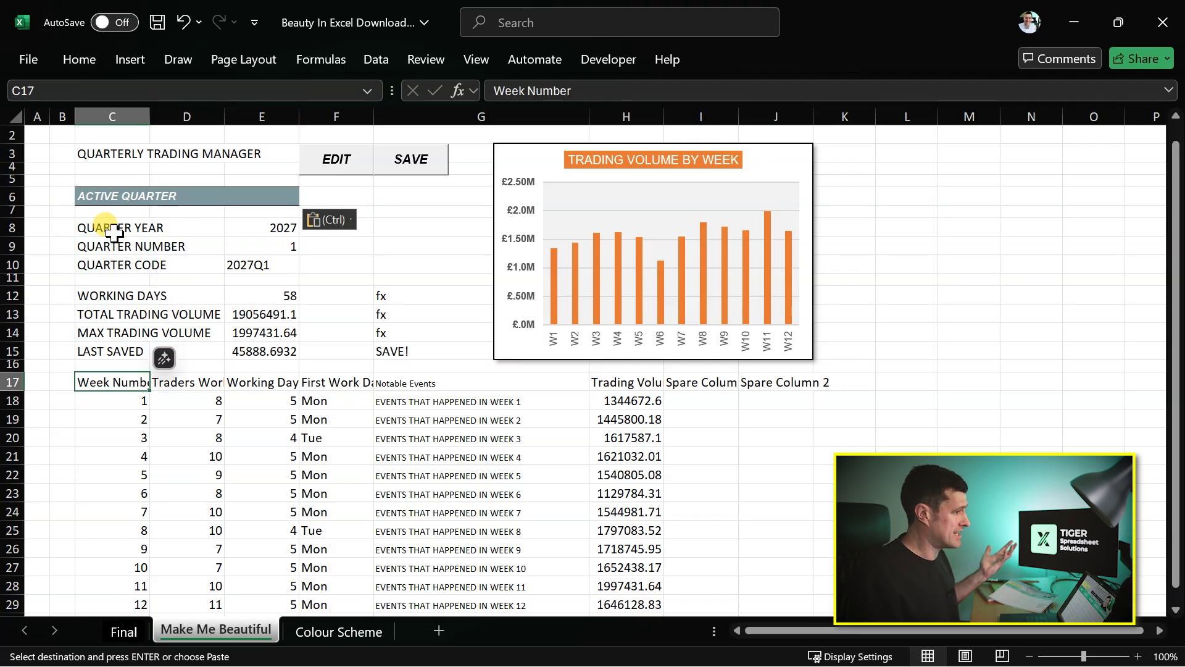
key(shift+Right)
key(shift+Right)
key(shift+Right)
key(shift+Right)
key(shift+Right)
key(shift+Right)
key(shift+Right)
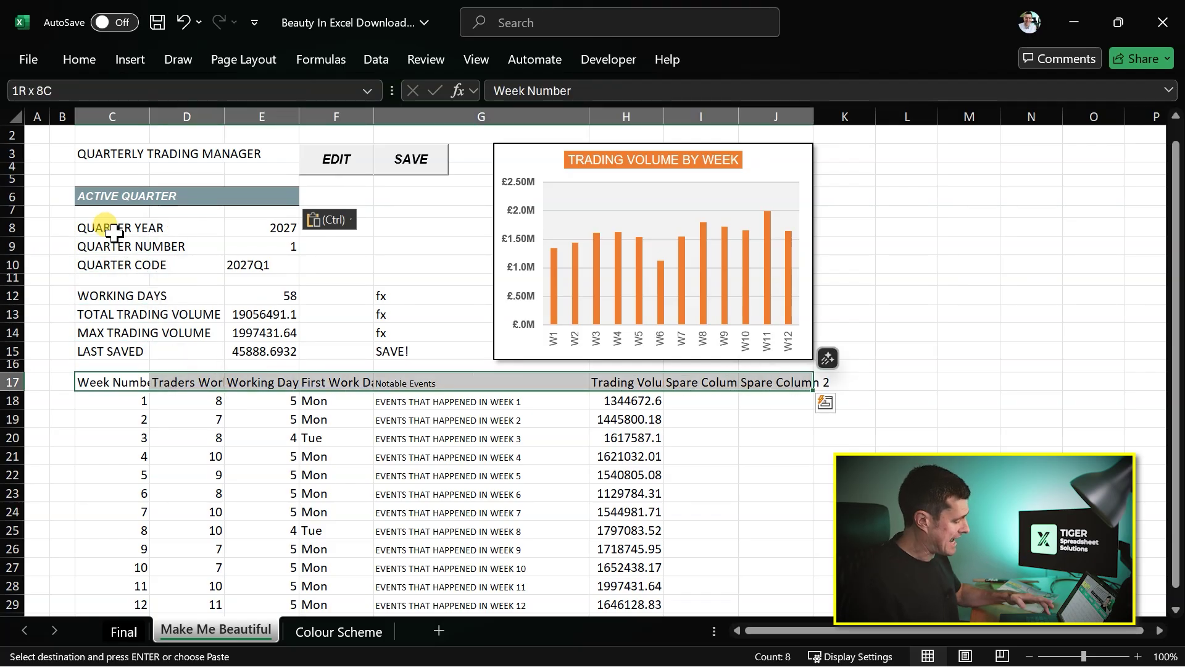
key(ctrl+alt+v)
key(t)
key(Return)
Clear all contents and formatting from the spare headers I17:J17
key(Right)
key(Right)
key(Right)
key(Right)
key(Right)
key(Right)
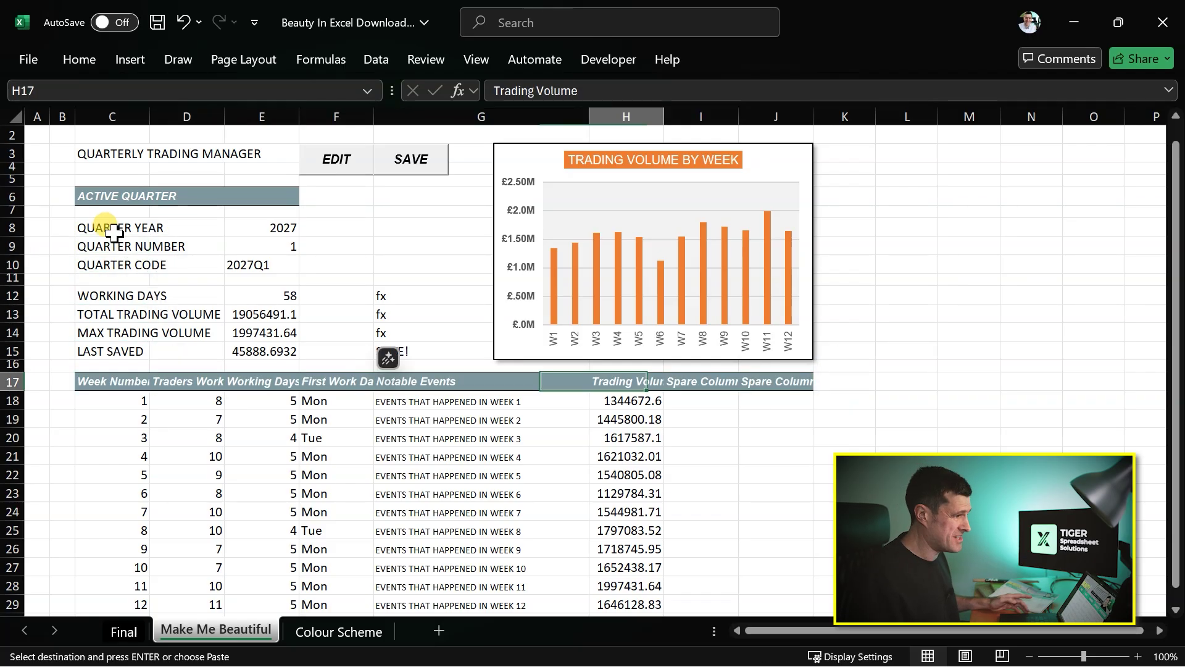
key(shift+Right)
key(alt+h)
key(e)
key(a)
key(Left)
key(Left)
key(Left)
key(Left)
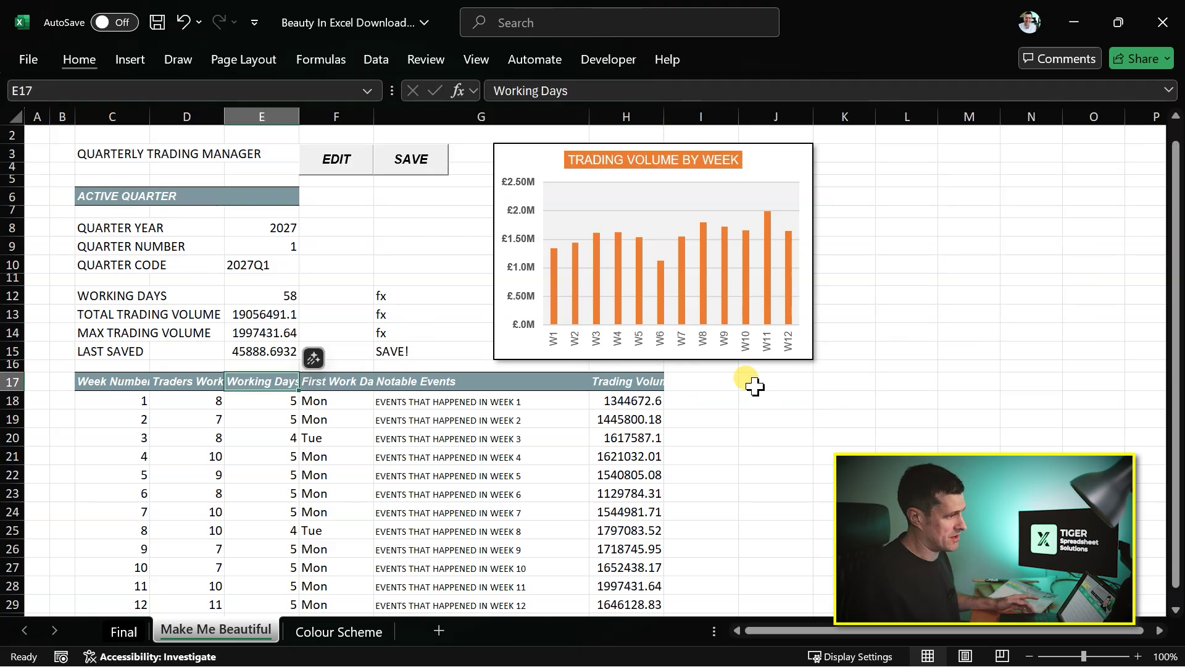
click(717, 378)
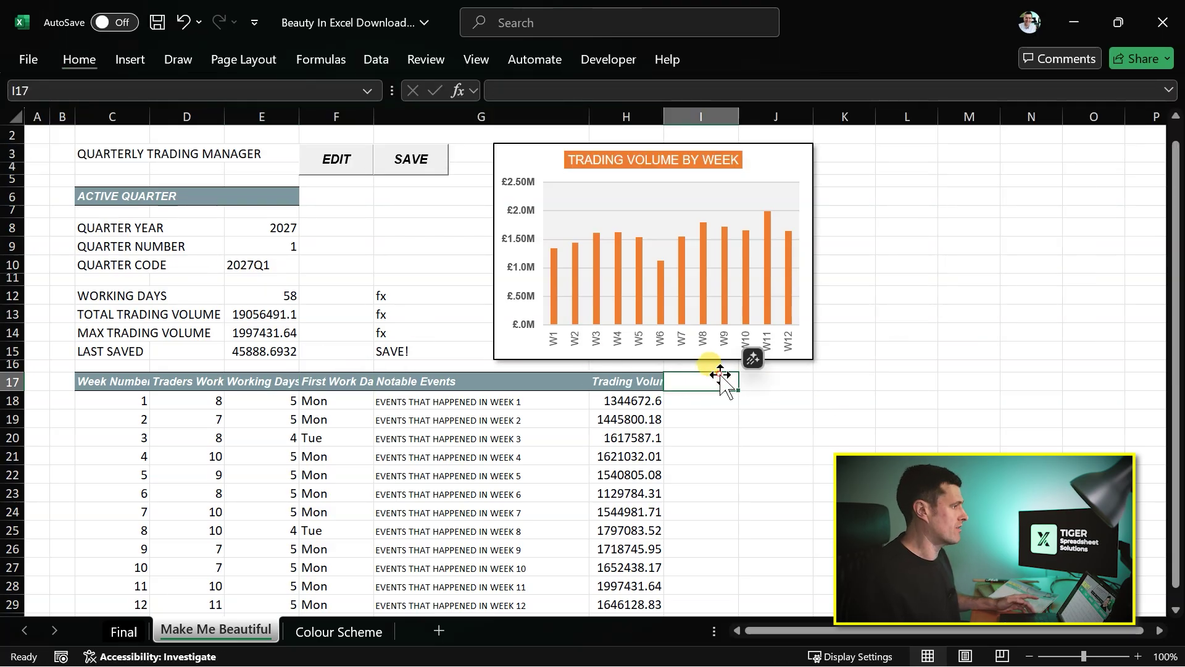
Paste the COMPLEMENT 1 formats onto the quarter labels C8:D10, giving dark navy fill
click(136, 228)
key(ctrl+Page_Down)
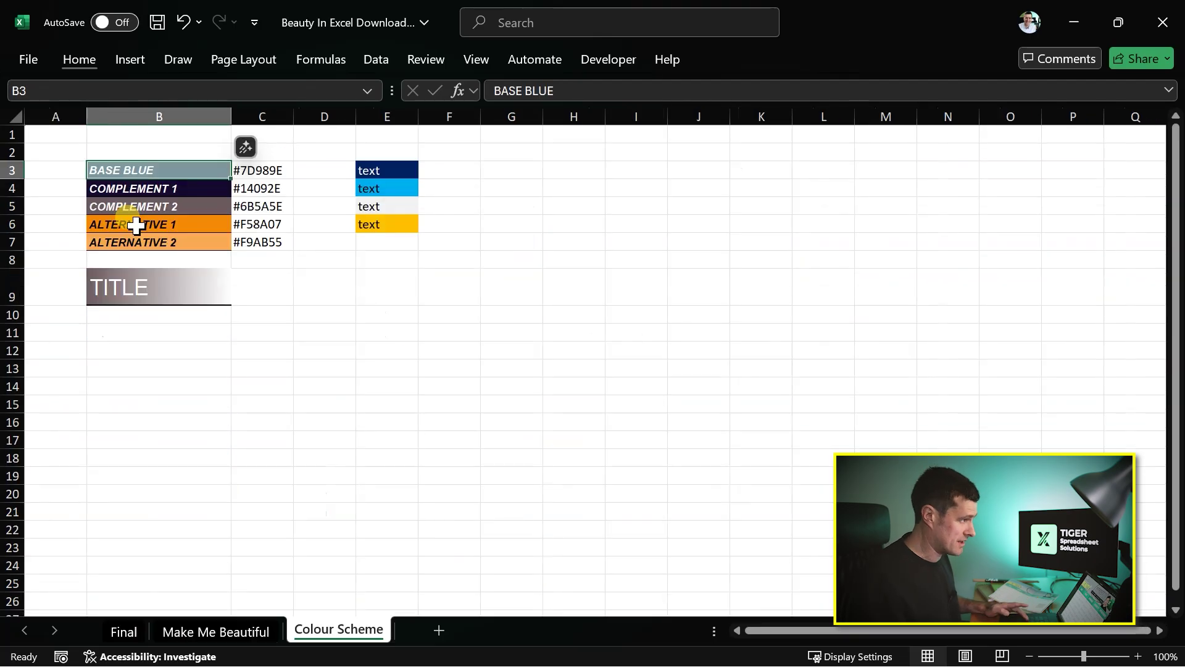
click(135, 224)
key(Up)
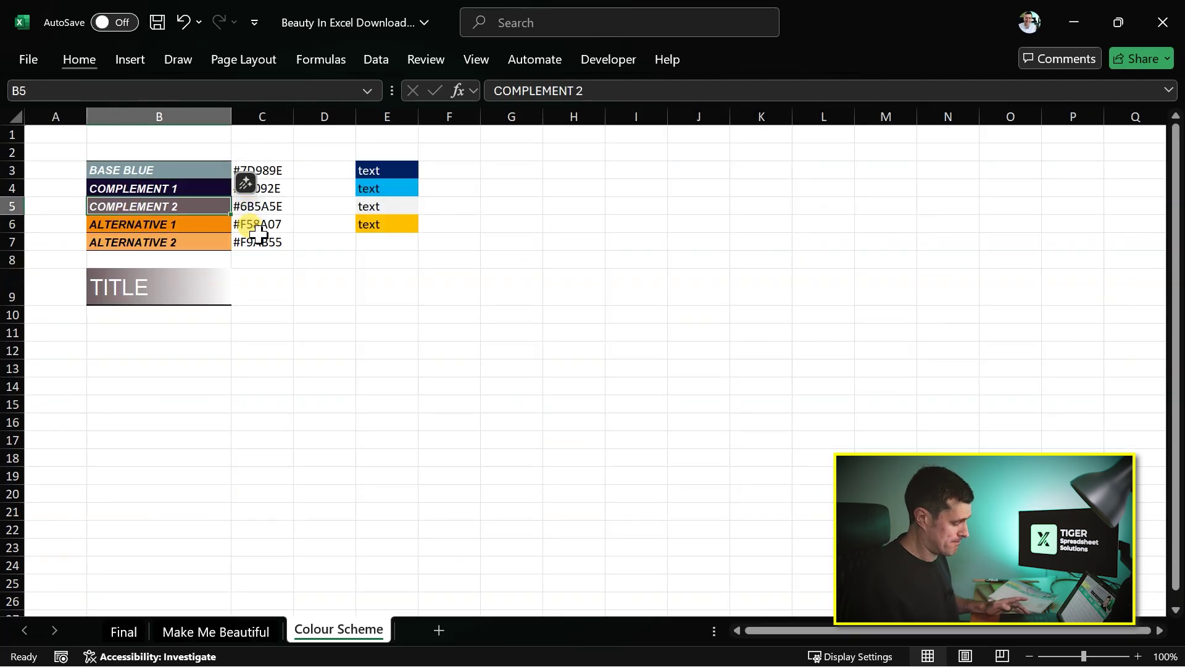
key(Up)
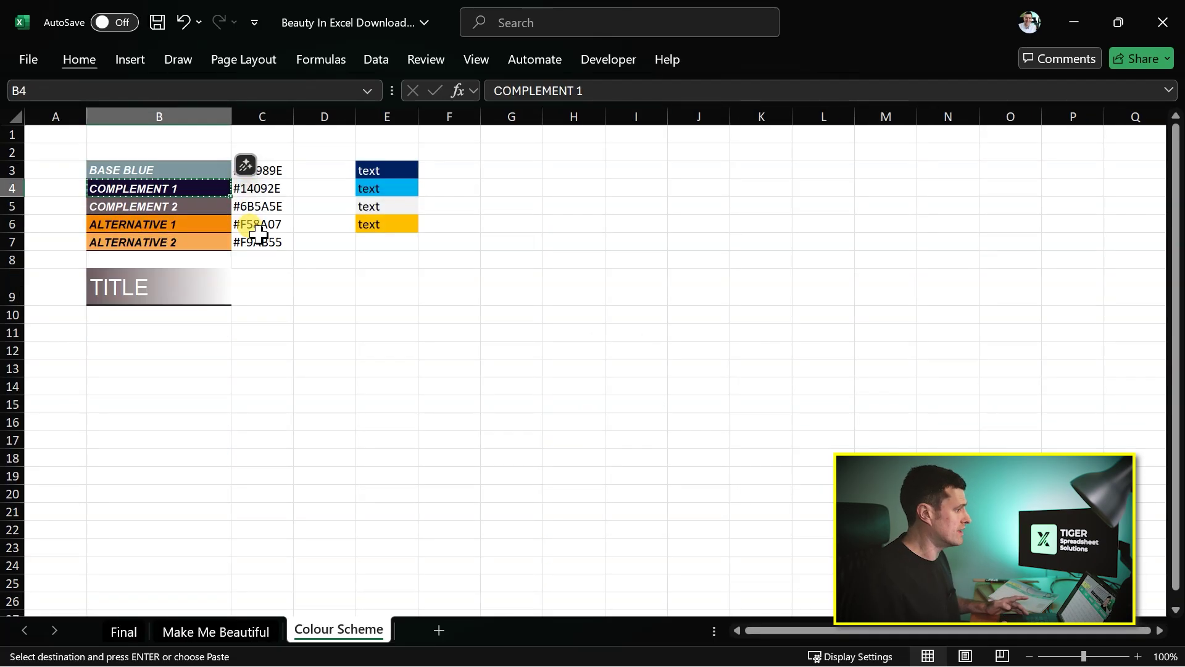
click(192, 631)
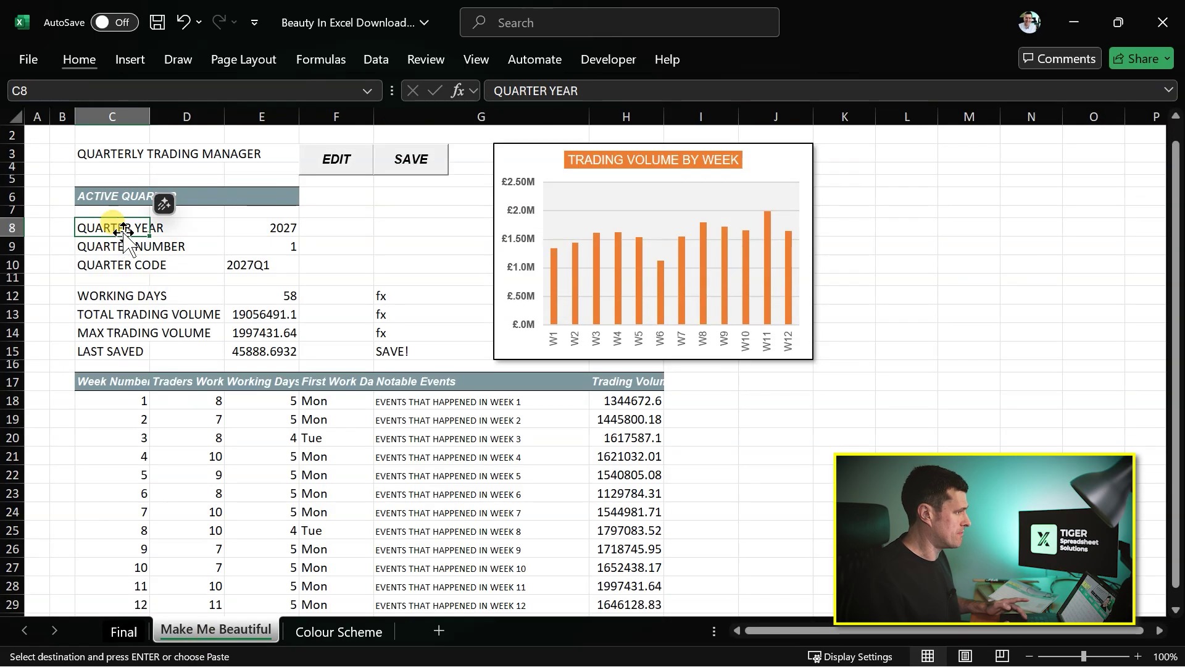
key(shift+Right)
key(shift+Down)
key(shift+Down)
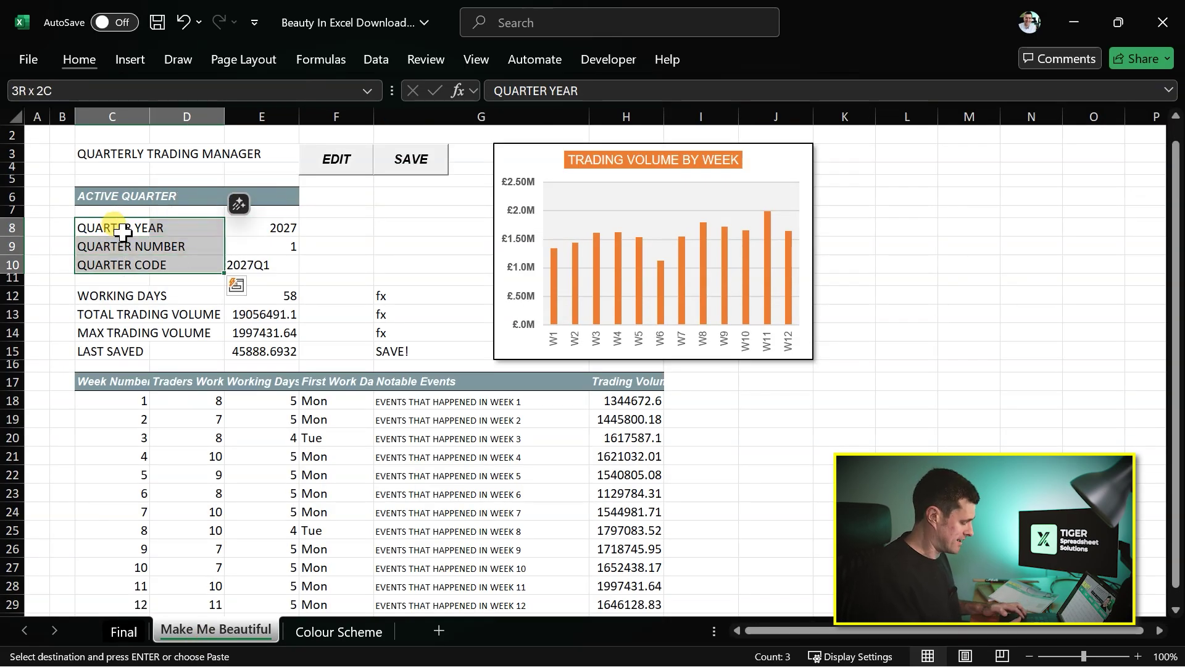
key(ctrl+alt+v)
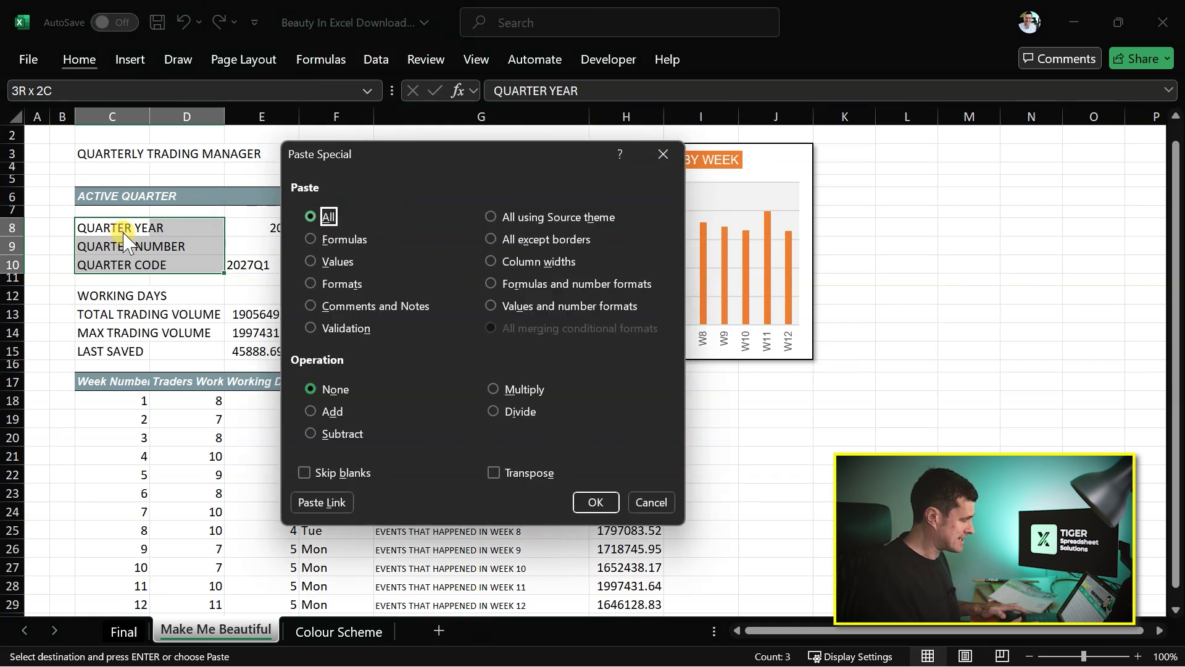
key(t)
key(Return)
Paste the COMPLEMENT 2 formats onto the summary labels C12:D15, giving taupe-grey fill
key(Down)
key(Down)
key(Down)
key(Down)
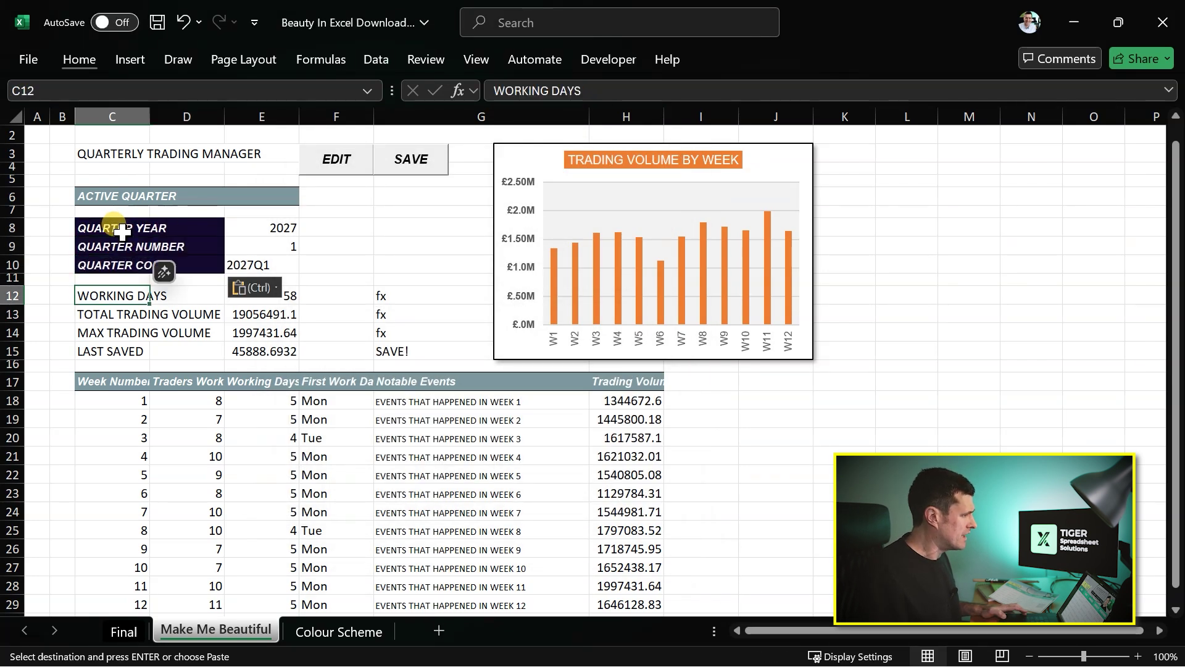
key(shift+Right)
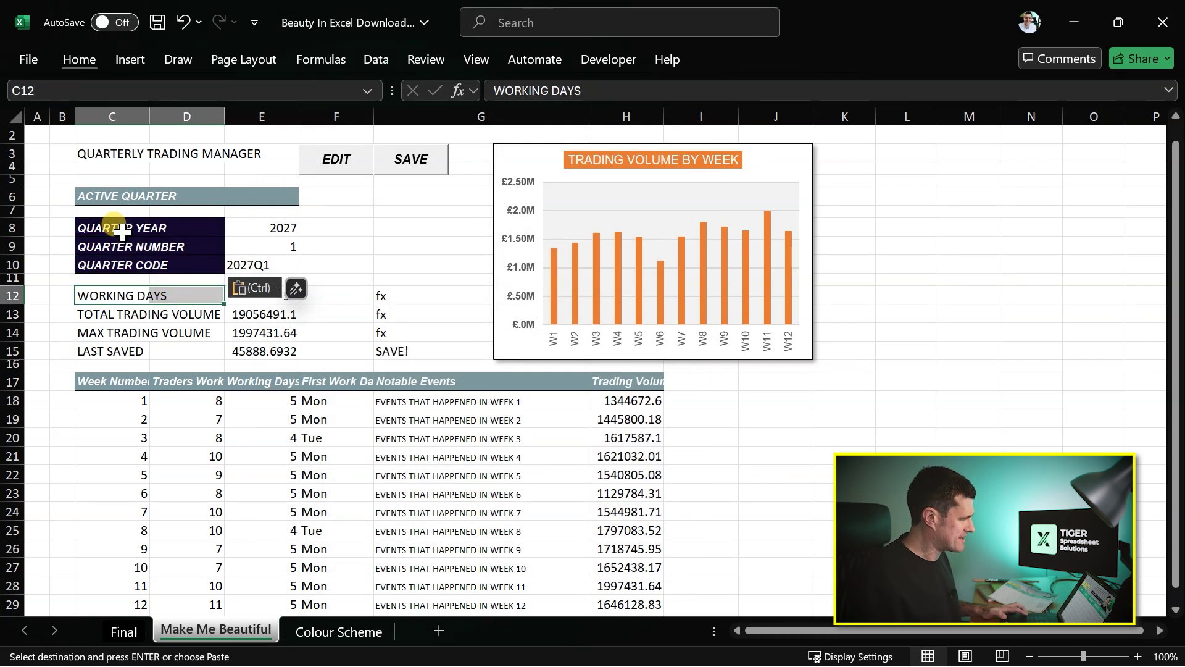
key(ctrl)
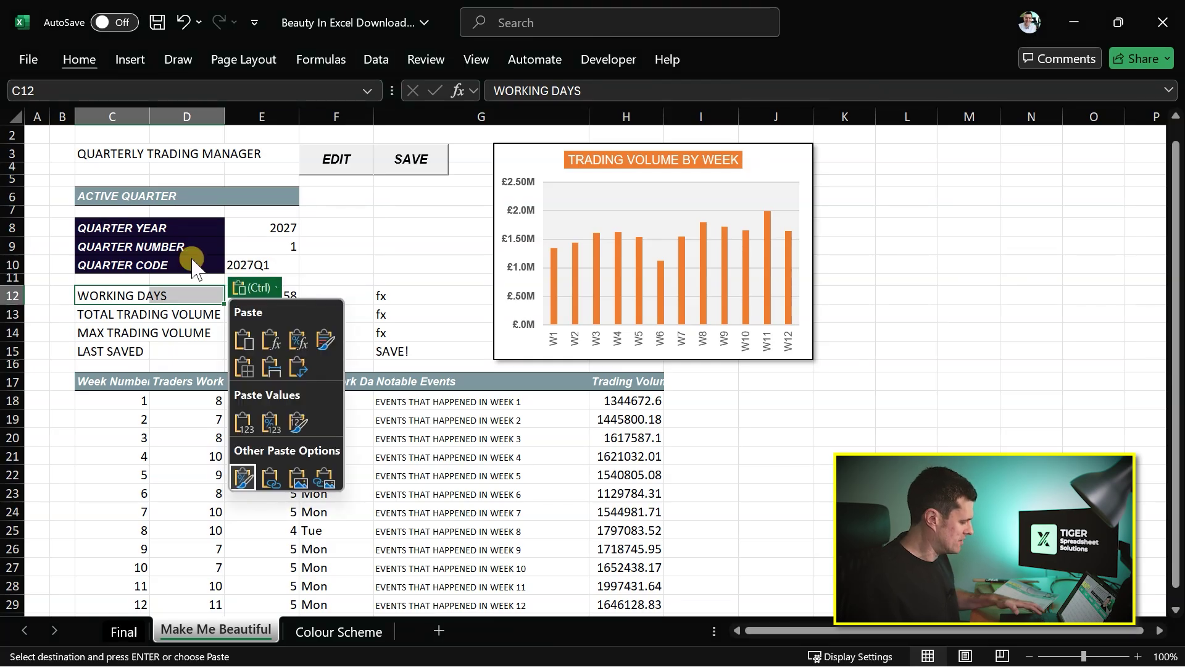
key(Escape)
key(ctrl+Page_Down)
click(173, 205)
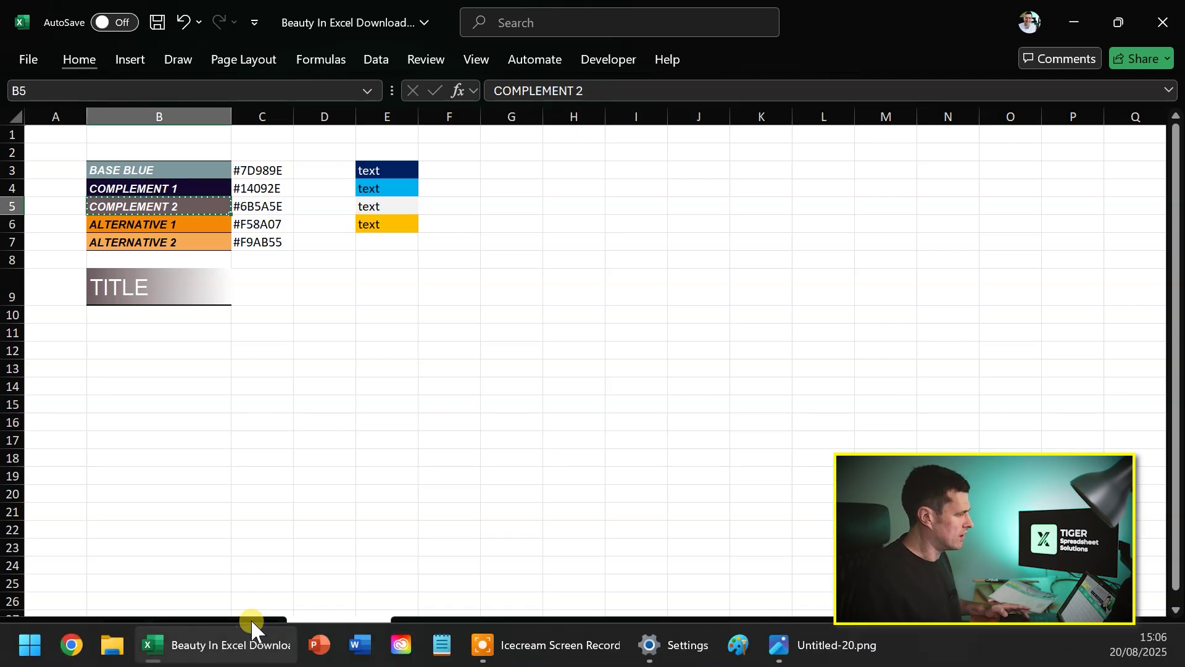
click(448, 470)
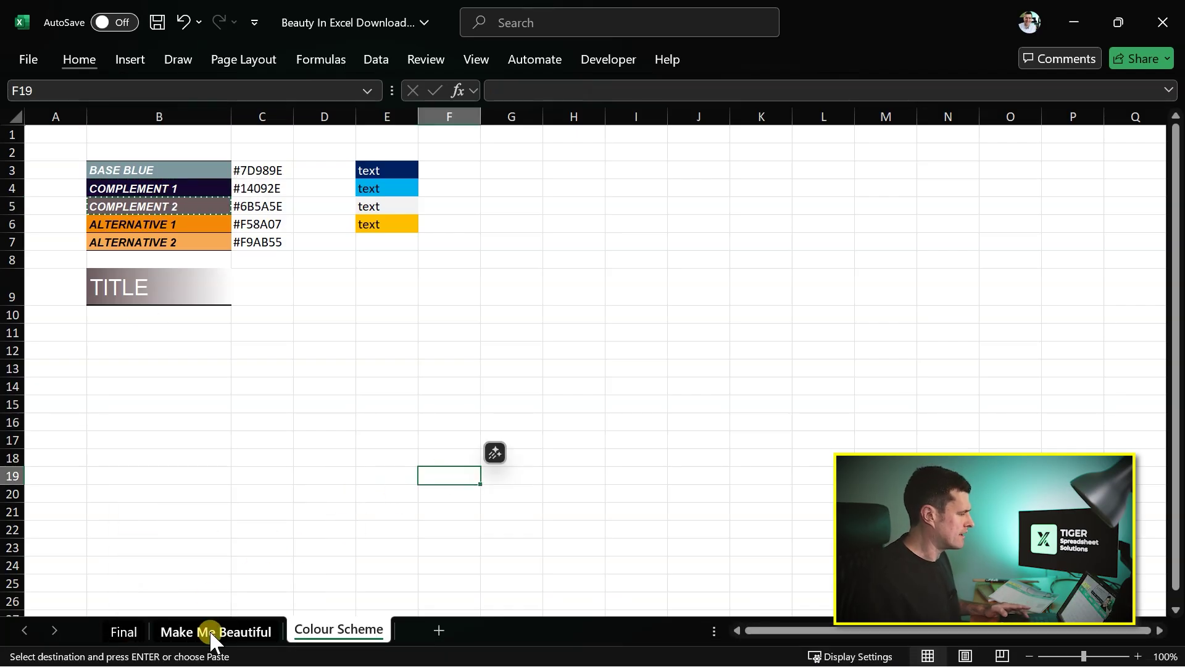
click(208, 629)
key(shift+Down)
key(shift+Down)
key(shift+Down)
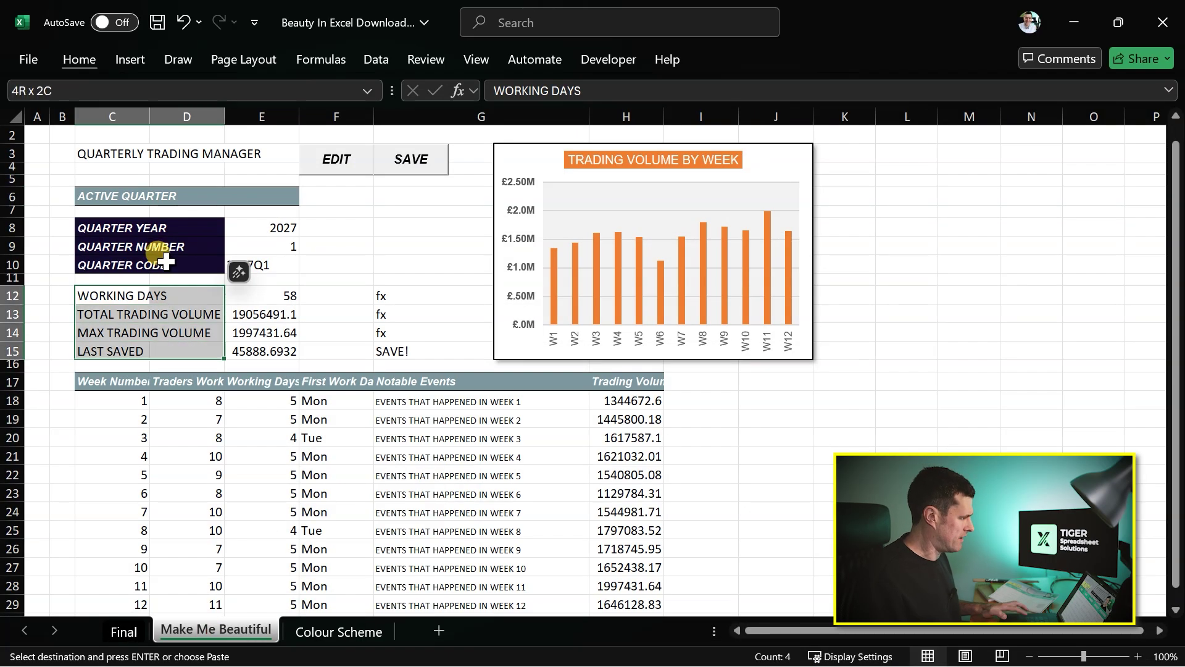
key(ctrl+alt+v)
key(t)
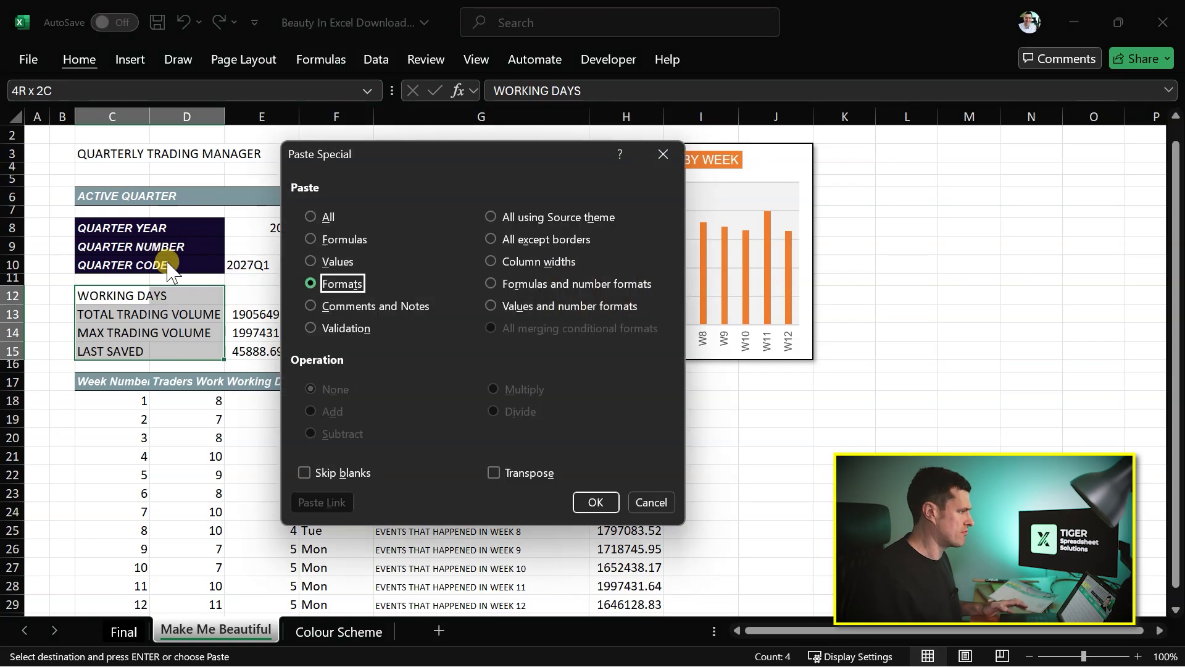
key(Return)
key(Escape)
key(Right)
key(Right)
key(Up)
key(Up)
key(Up)
key(Up)
key(Up)
key(Up)
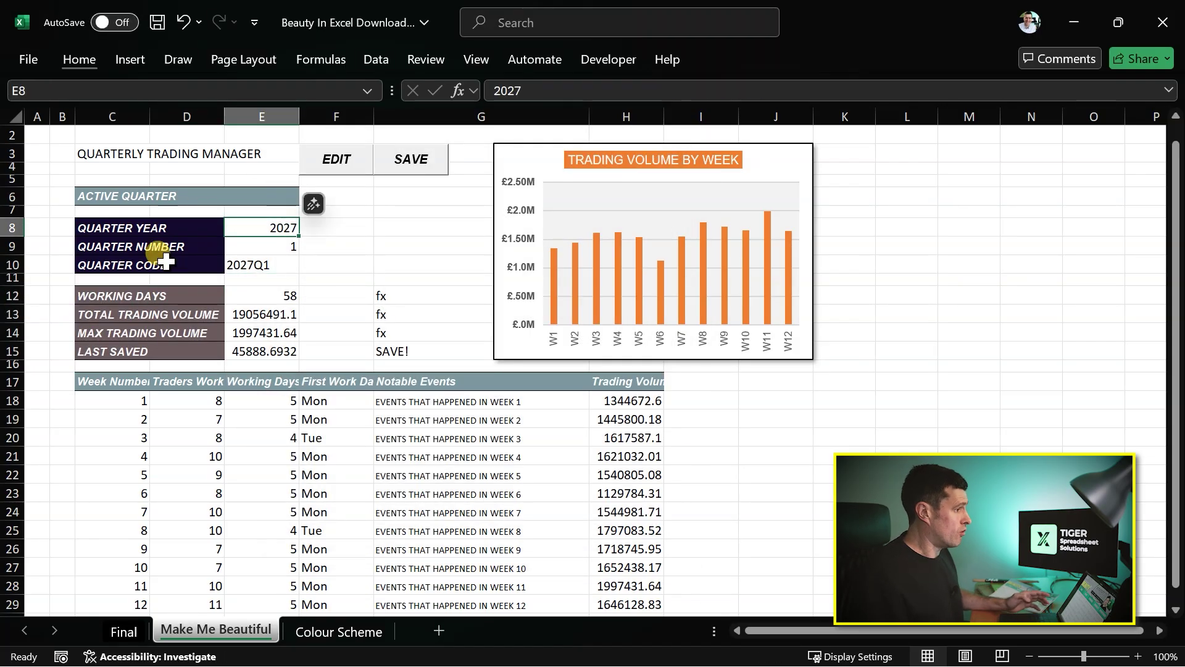
Select C8:I29 and change its font to Arial
key(Left)
key(Left)
key(Down)
key(Down)
key(shift+Right)
key(shift+Right)
key(shift+Right)
key(shift+Right)
key(shift+Right)
key(shift+Right)
key(shift+Down)
key(shift+Down)
key(shift+Down)
key(shift+Down)
key(shift+Down)
key(shift+Down)
key(shift+Down)
key(shift+Down)
key(shift+Down)
key(shift+Down)
key(shift+Down)
key(shift+Down)
key(shift+Down)
key(shift+Down)
key(shift+Down)
key(shift+Down)
key(shift+Down)
key(shift+Down)
key(shift+Down)
key(shift+Down)
key(shift+Down)
key(shift+Down)
key(shift+Down)
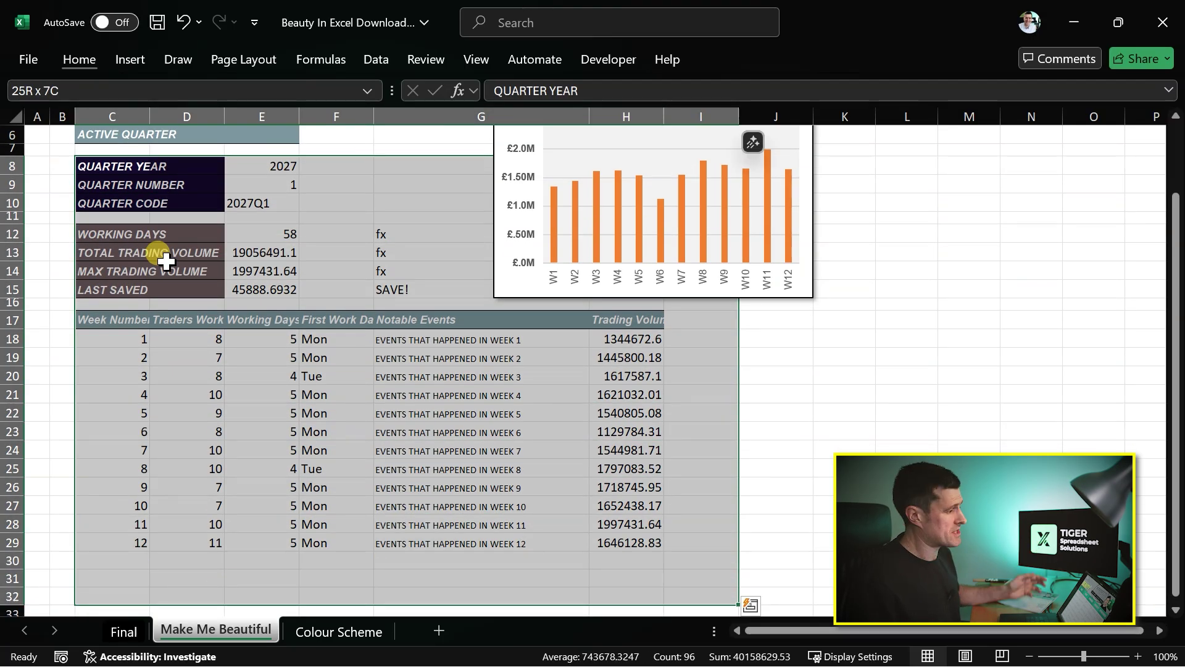
key(shift+Up)
key(shift+Up)
key(shift+Up)
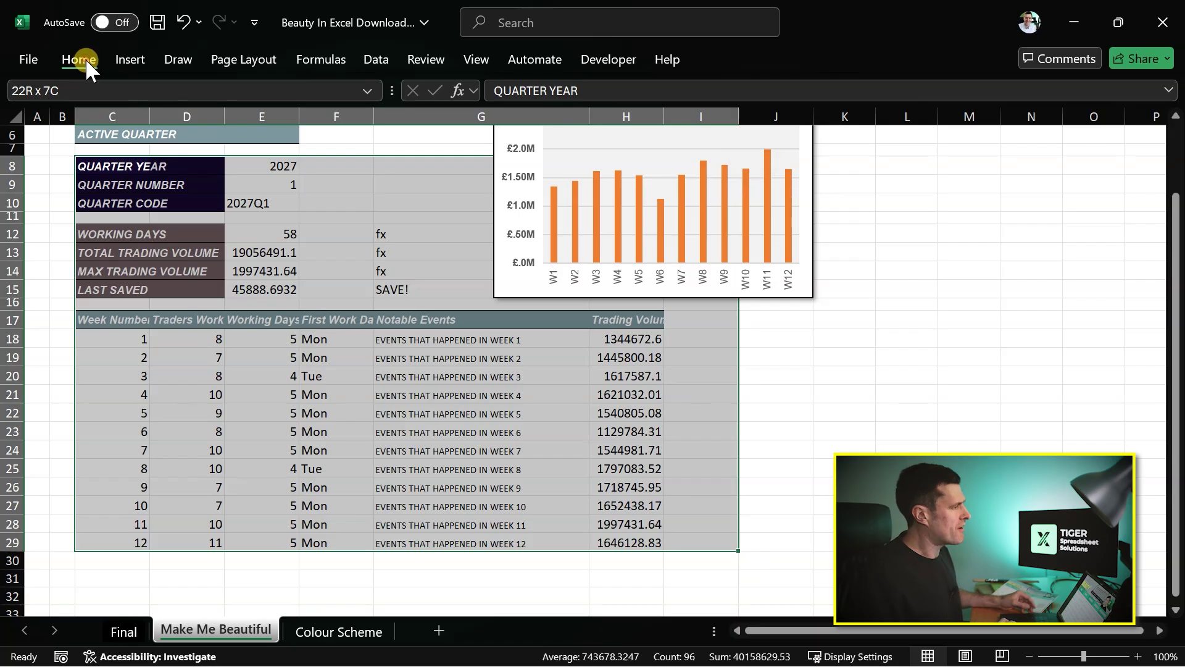
click(86, 58)
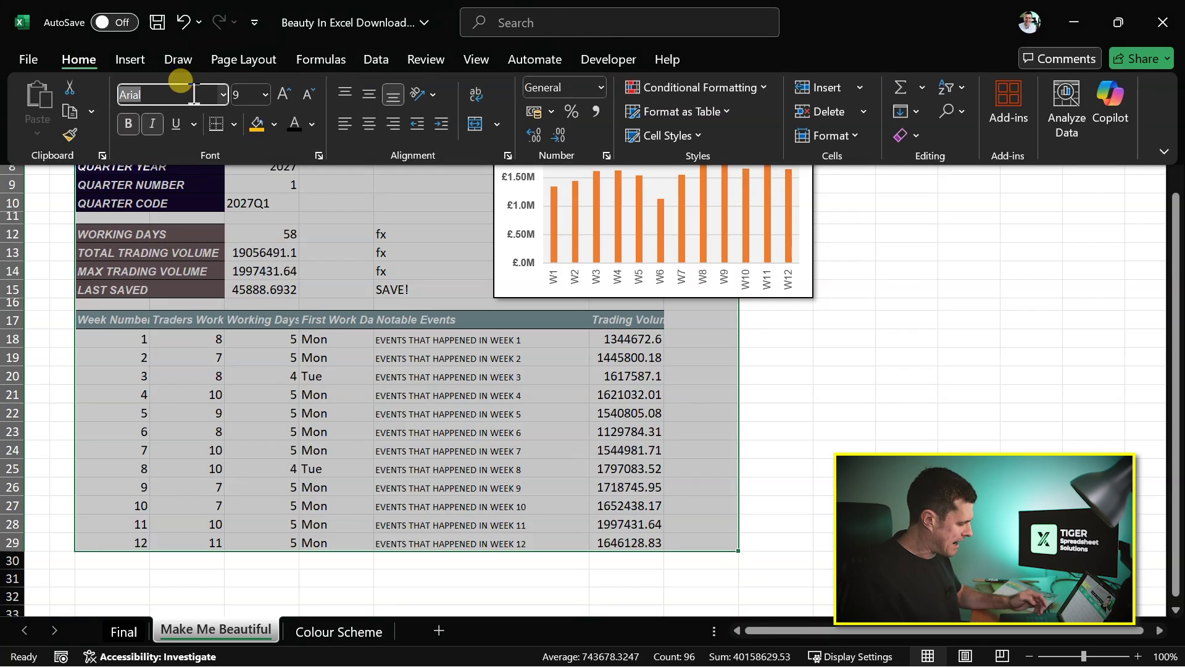
text(Arial)
key(Return)
Set the font size of C8:I29 to 9, after briefly trying 10
click(192, 92)
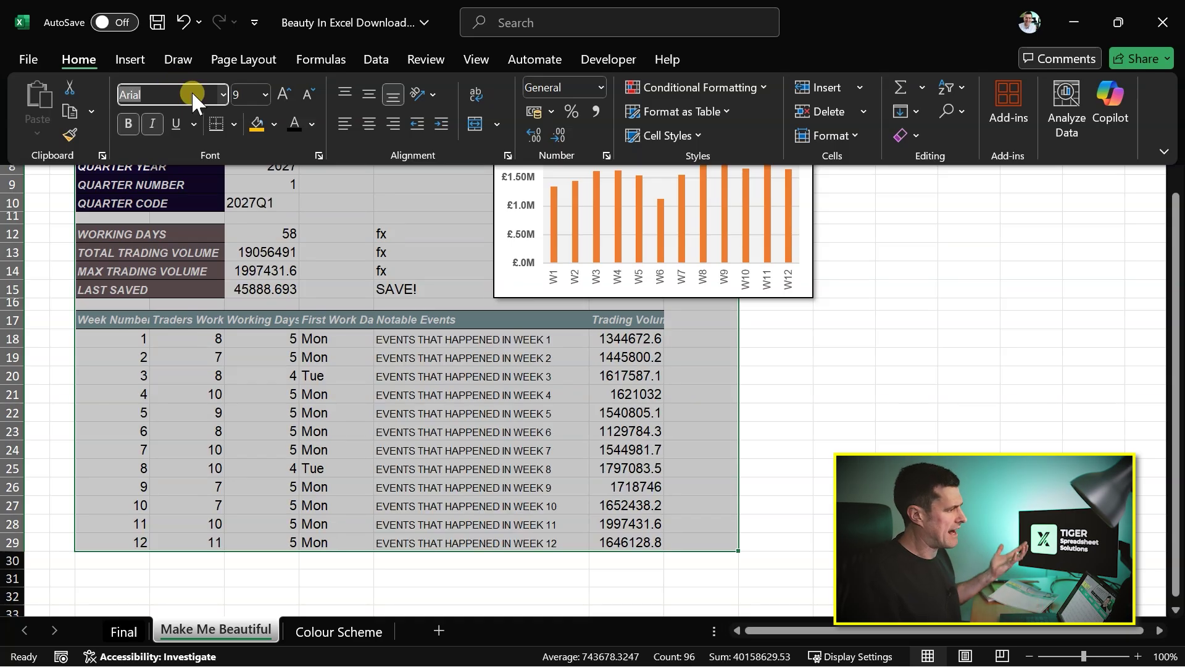
click(240, 94)
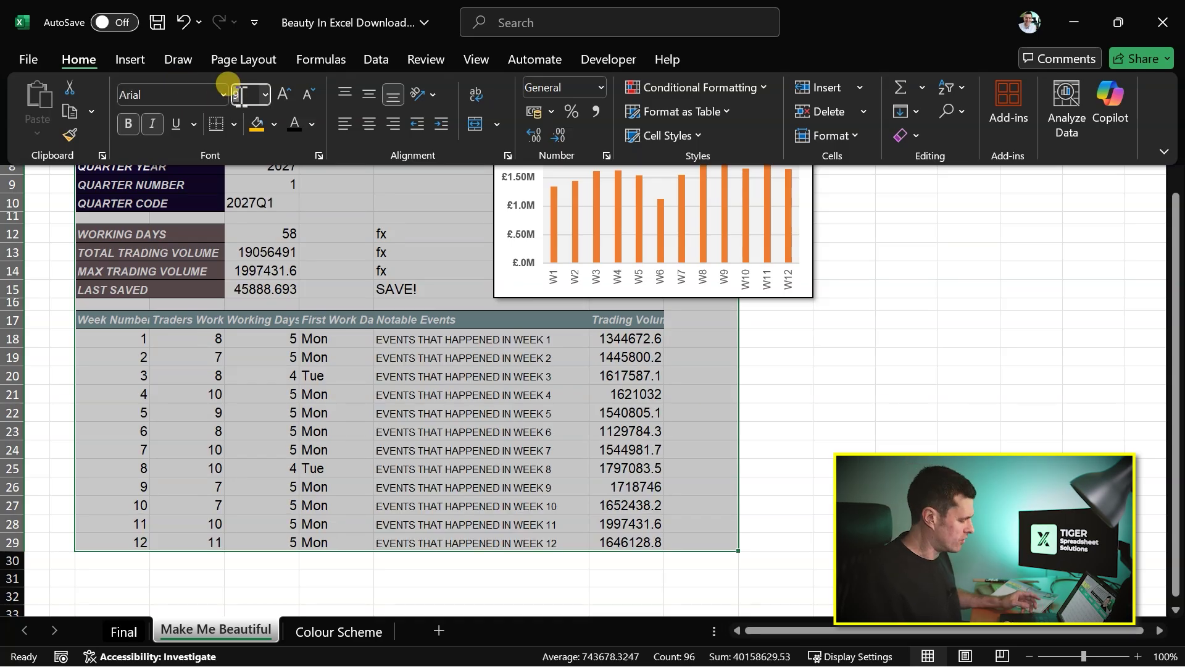
text(10)
key(Return)
click(239, 95)
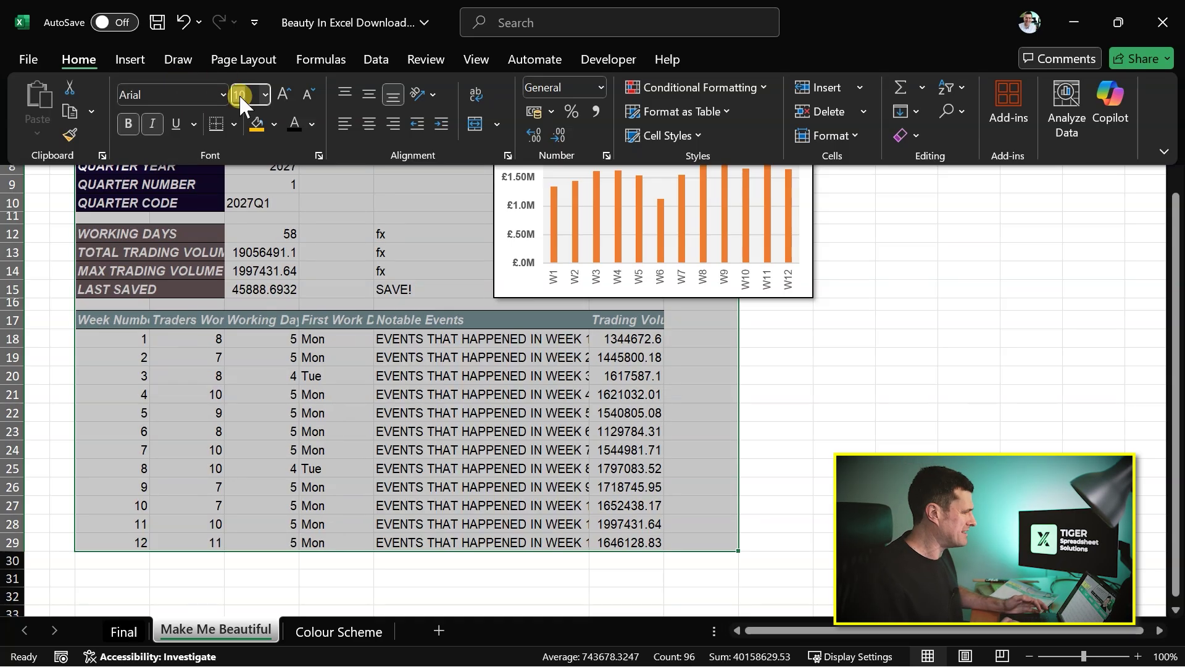
text(9)
key(Return)
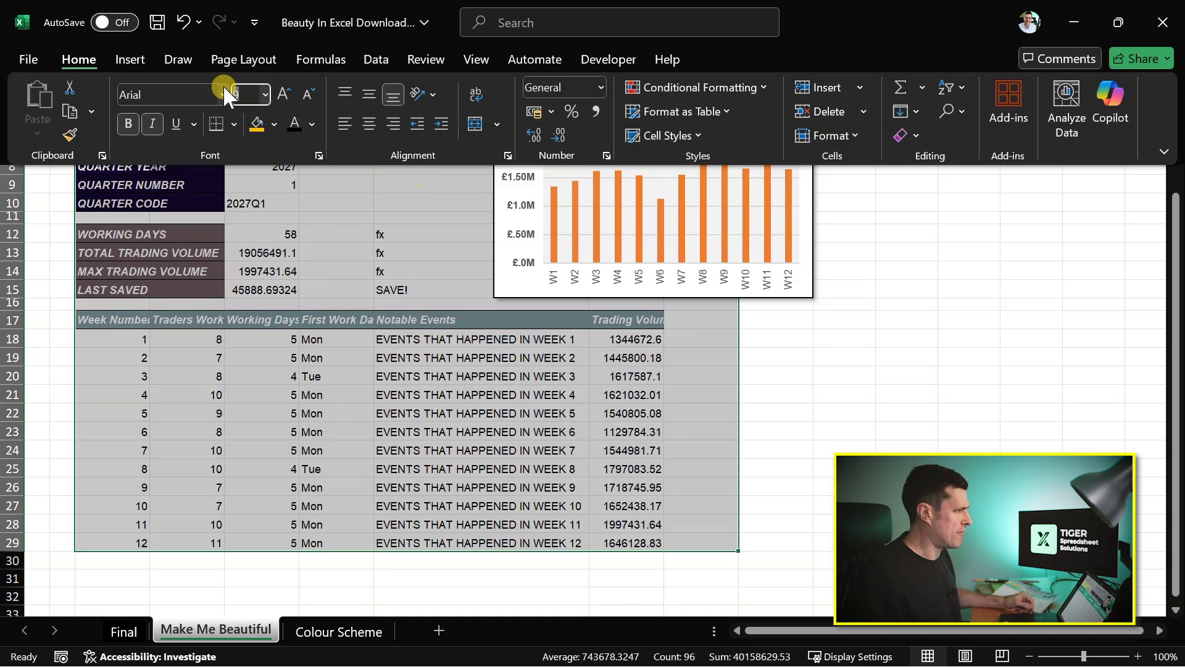
click(417, 211)
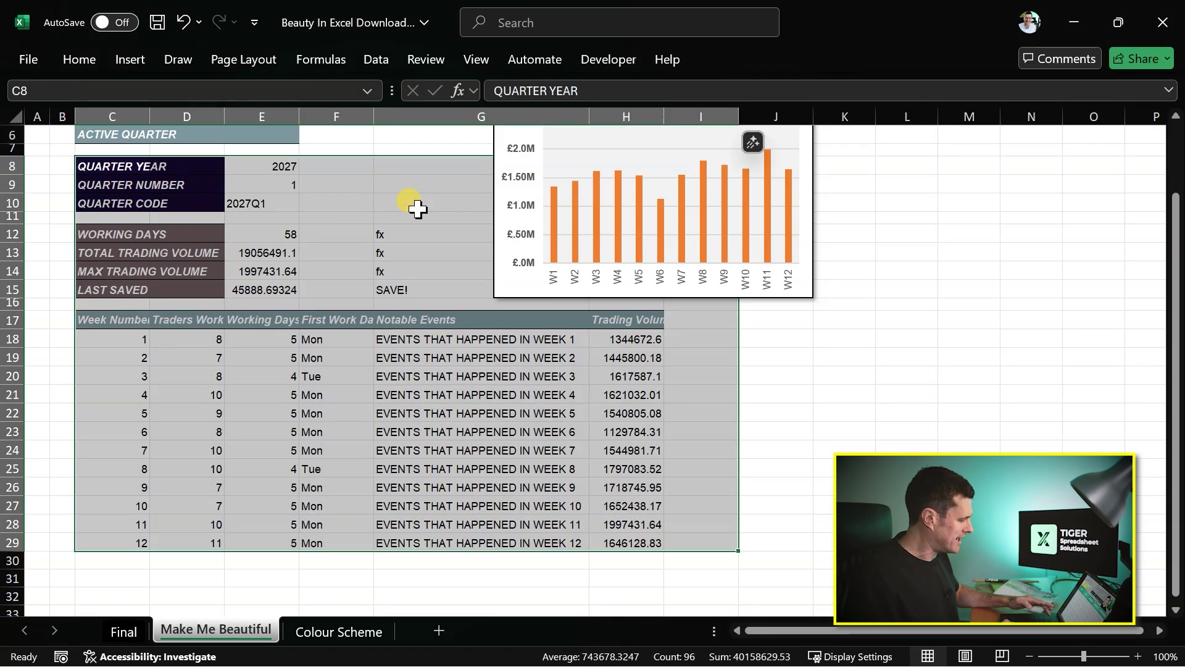
click(412, 185)
scroll(412, 187, up, 2)
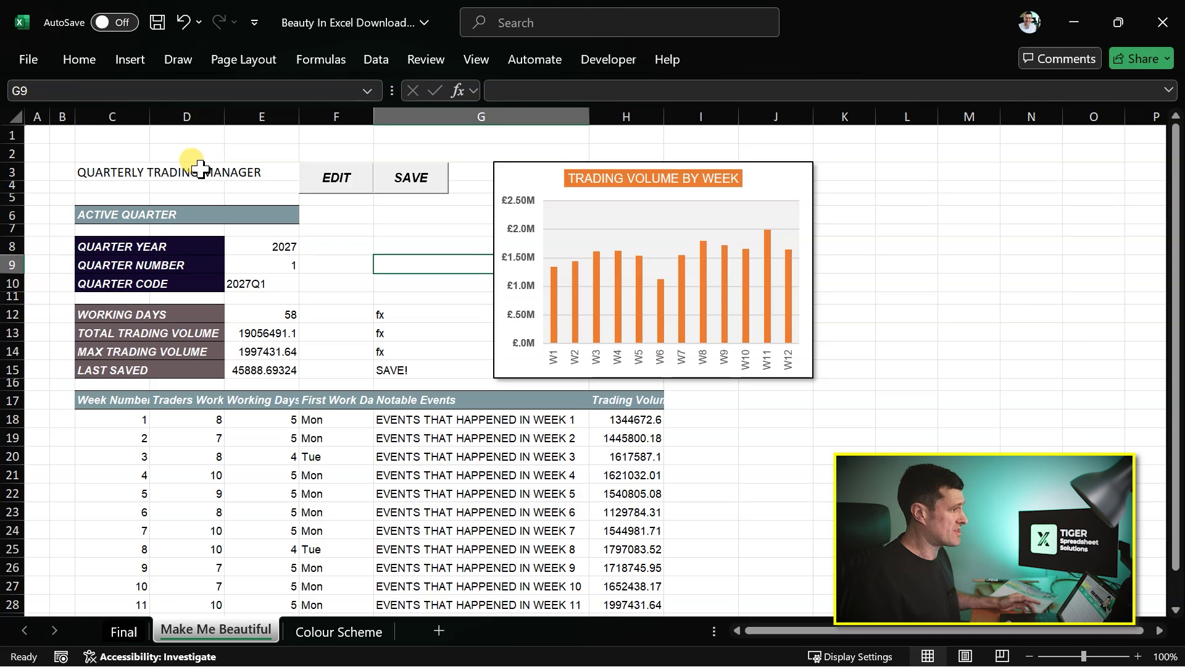
click(395, 384)
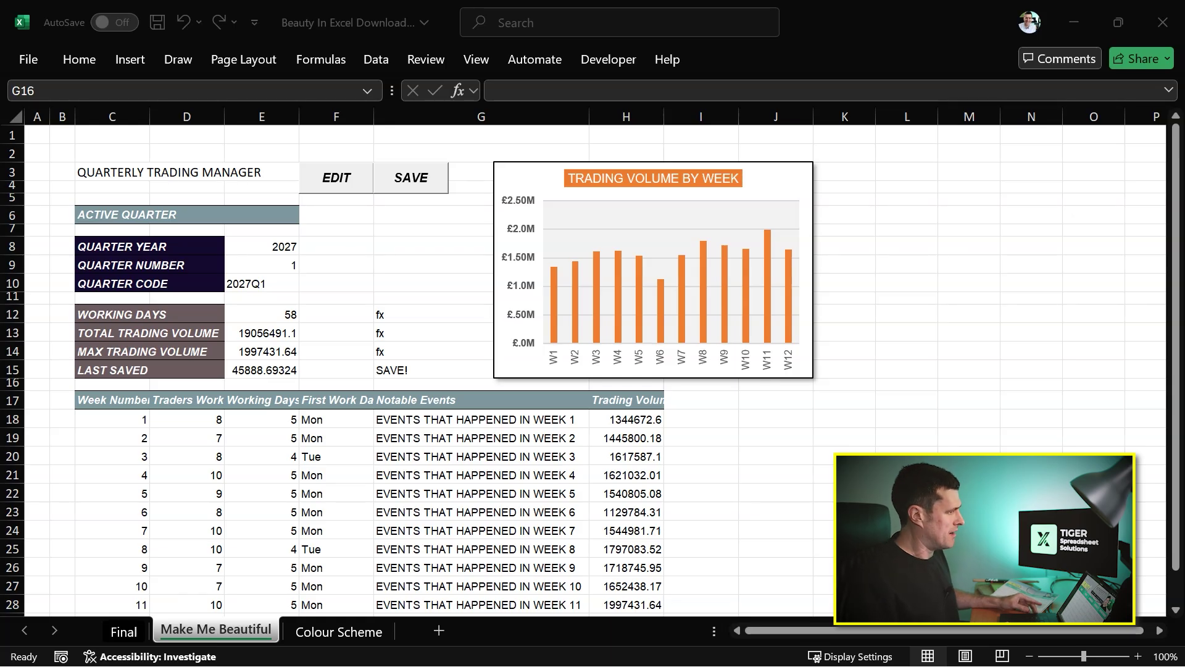
Move the fx and SAVE! labels from G12:G15 into F12:F15
click(389, 315)
key(shift+Down)
key(shift+Down)
key(shift+Down)
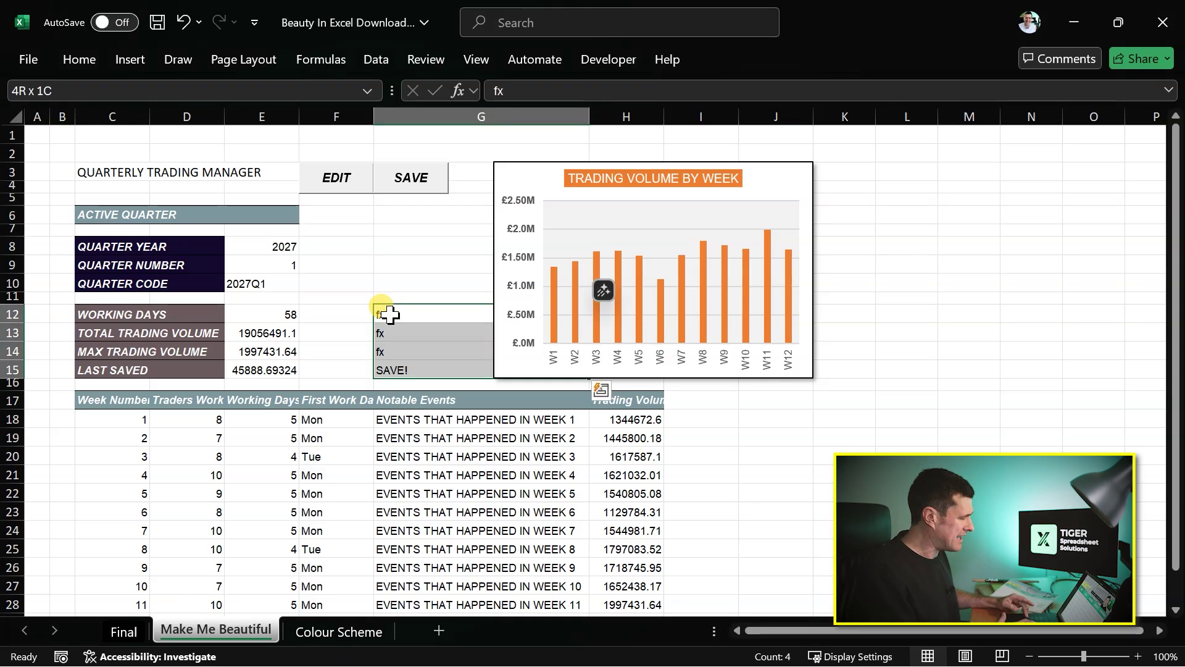
key(ctrl+c)
key(Left)
key(ctrl+v)
click(433, 313)
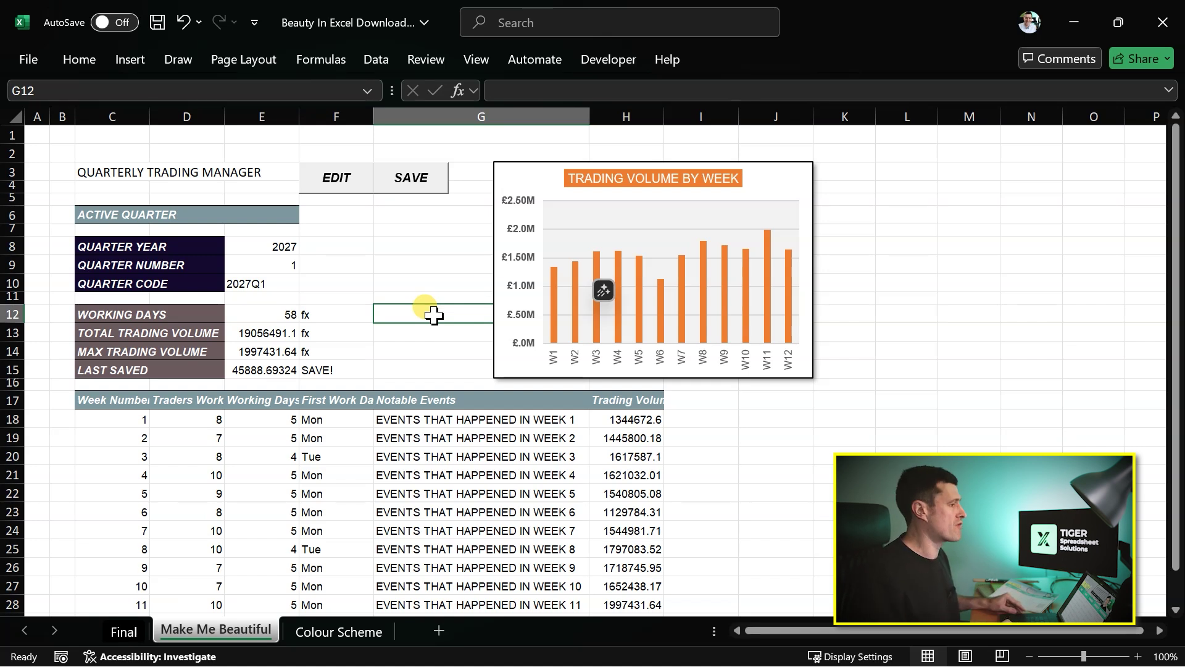
click(322, 368)
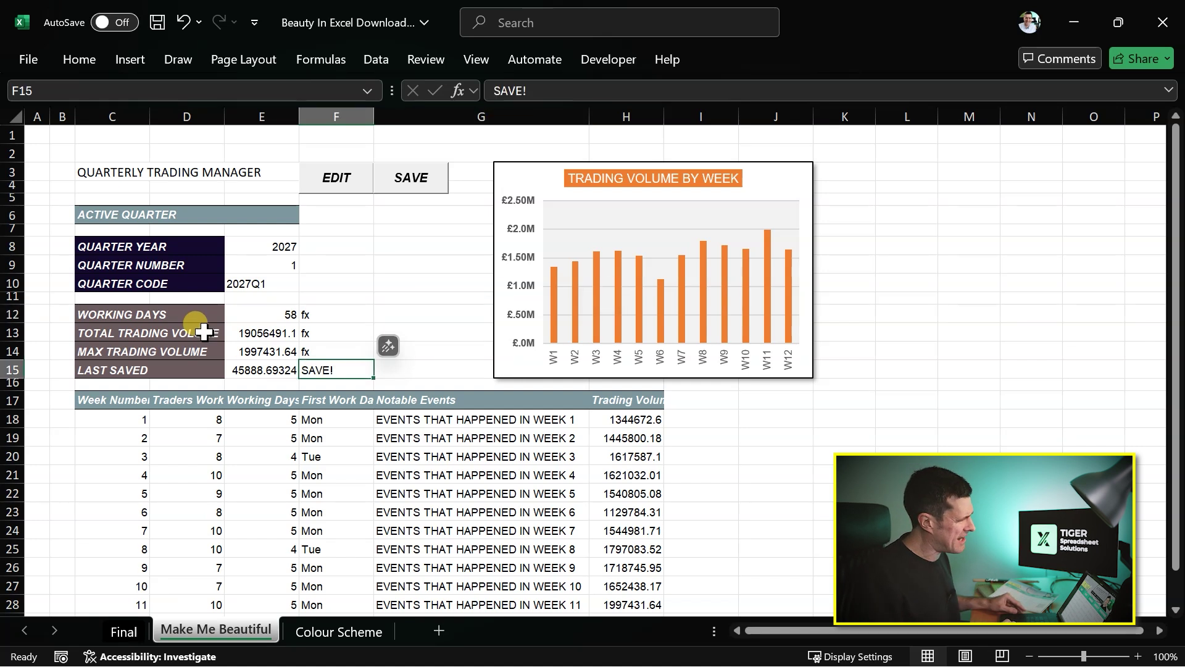
Colour the SAVE! label in F15 red
click(78, 59)
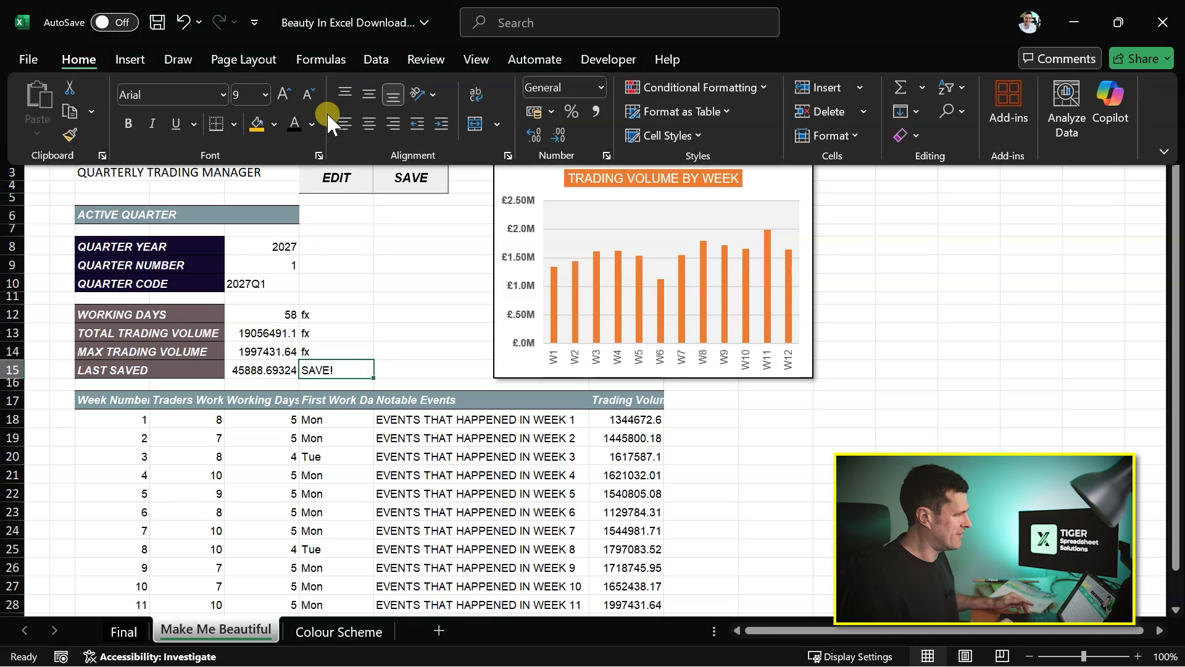
click(314, 121)
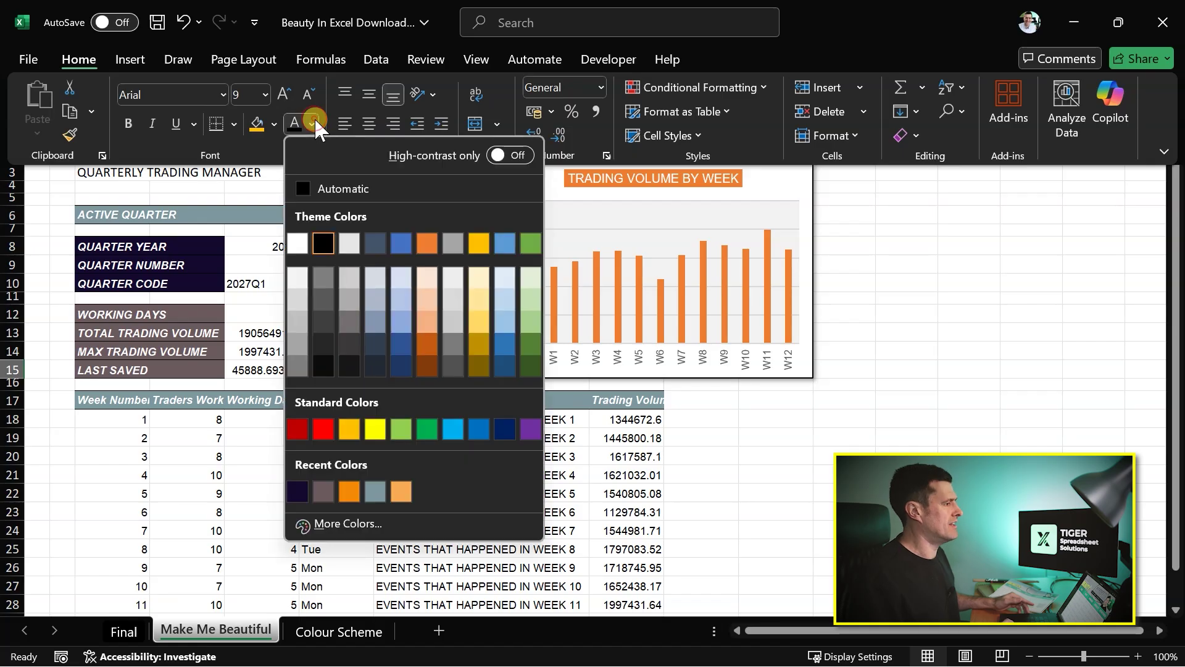
click(321, 434)
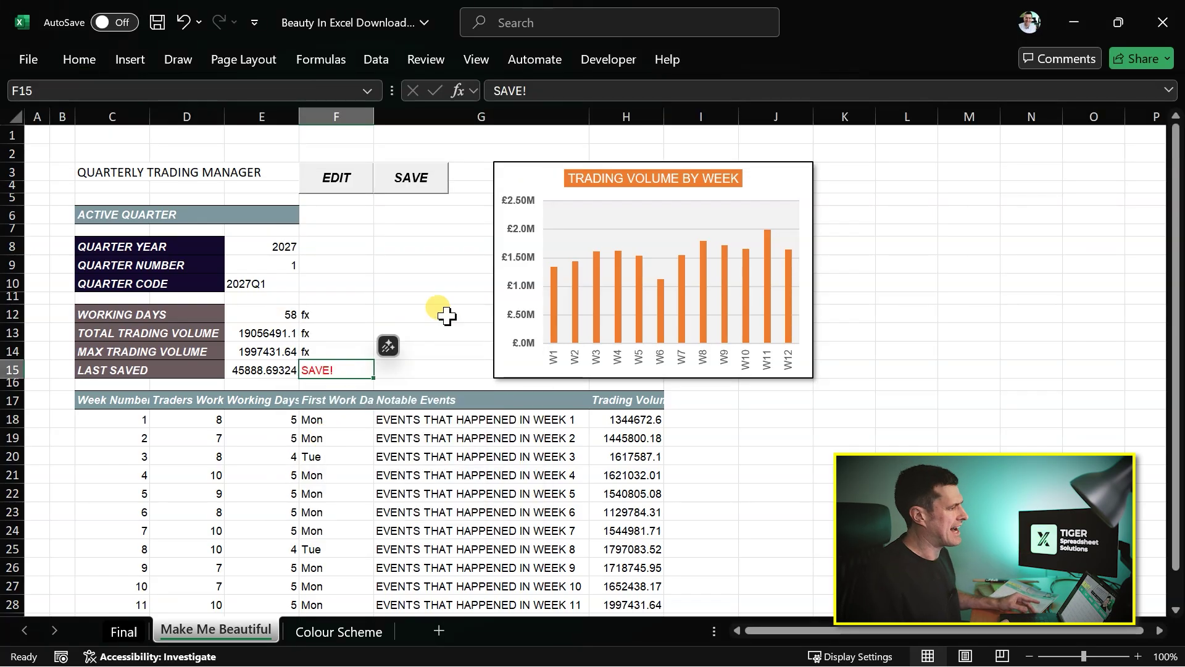
click(445, 331)
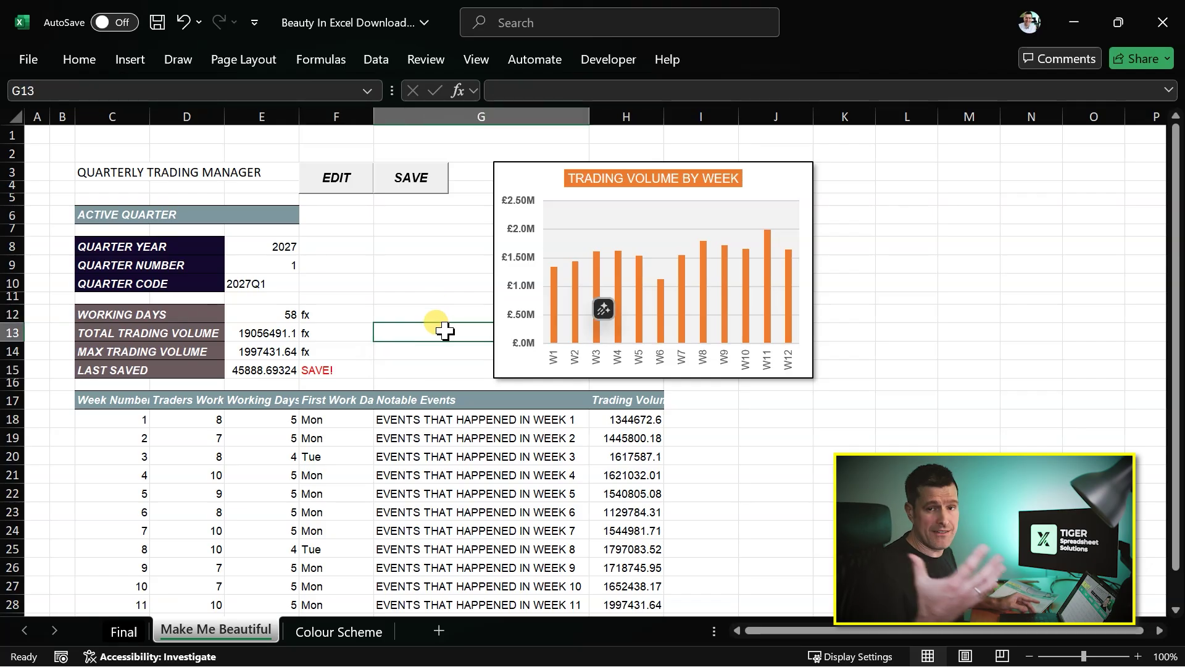
key(Left)
key(Left)
key(Down)
key(Down)
key(Right)
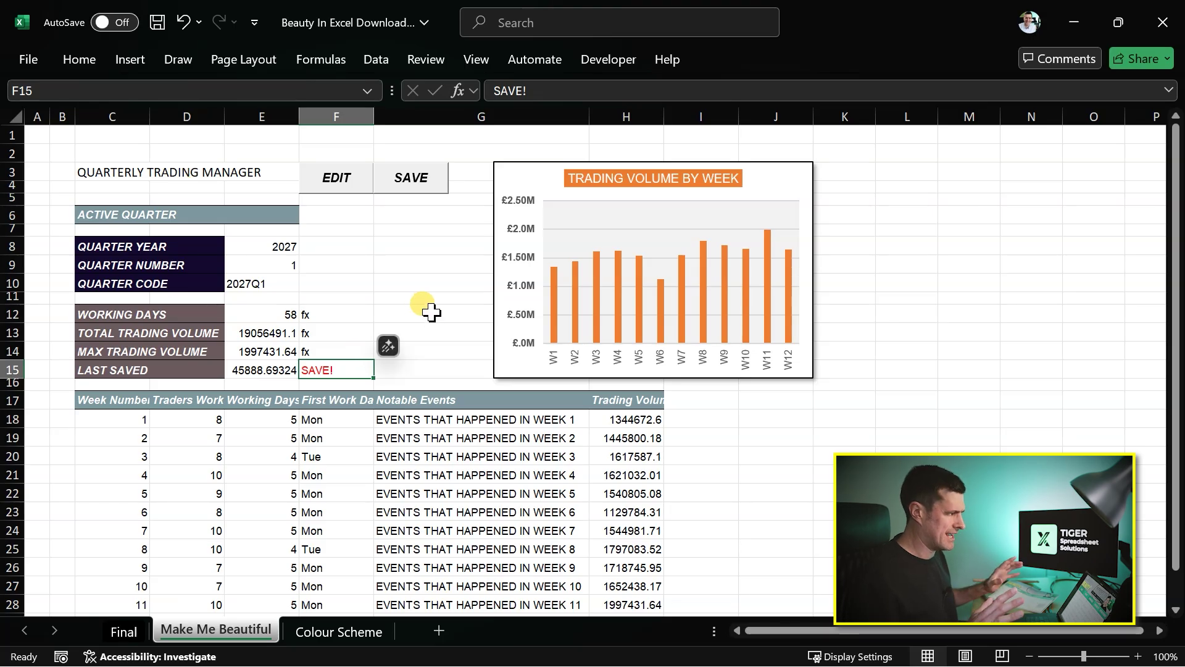
Try the red font on F12:F14 and E8:E10, then undo both to keep them black
key(shift+Up)
key(shift+Up)
key(shift+Up)
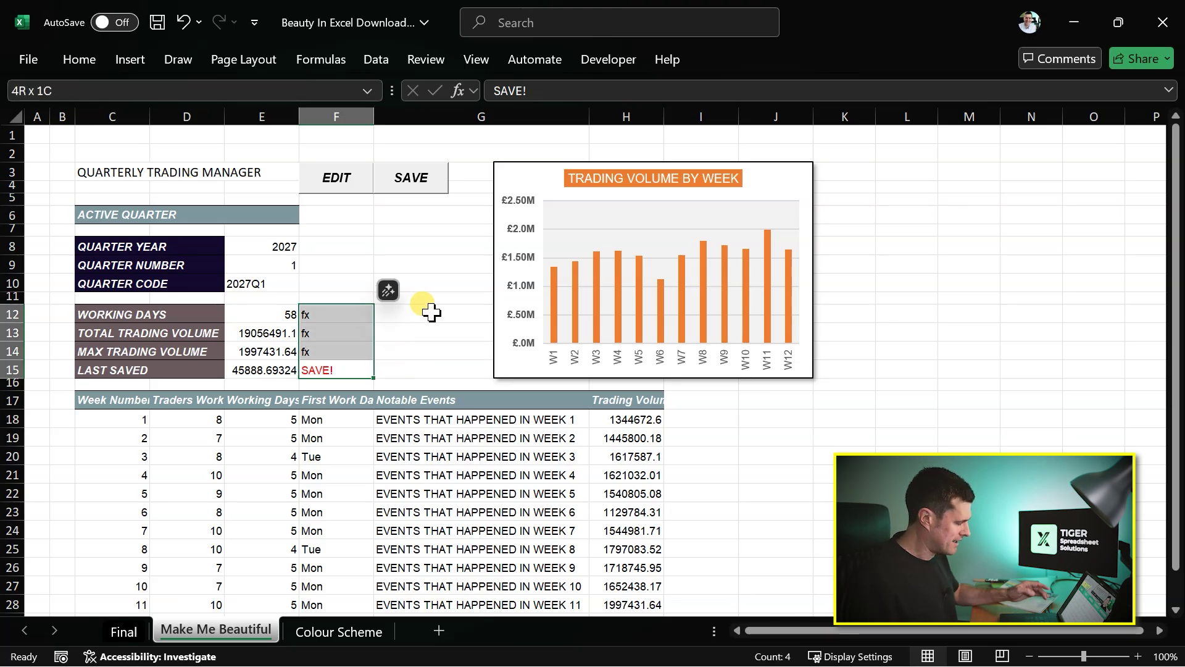
key(Left)
key(Up)
key(Up)
key(Up)
key(Up)
key(Up)
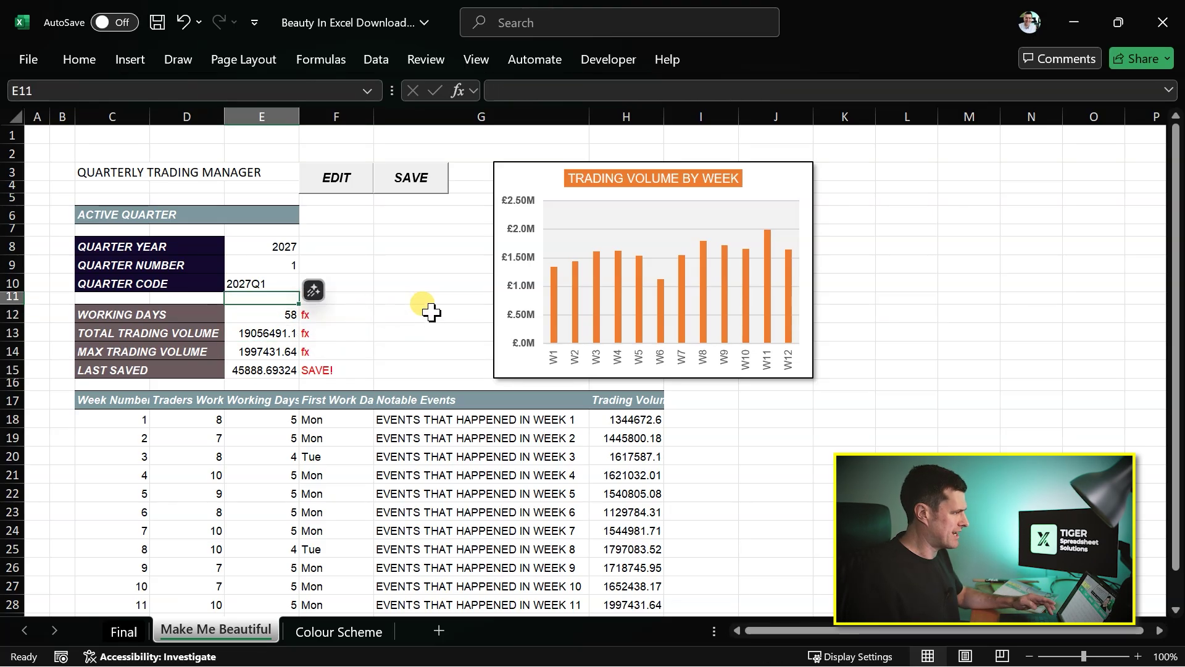
key(shift+Up)
key(shift+Up)
key(F5)
key(Escape)
key(Right)
key(Right)
key(Right)
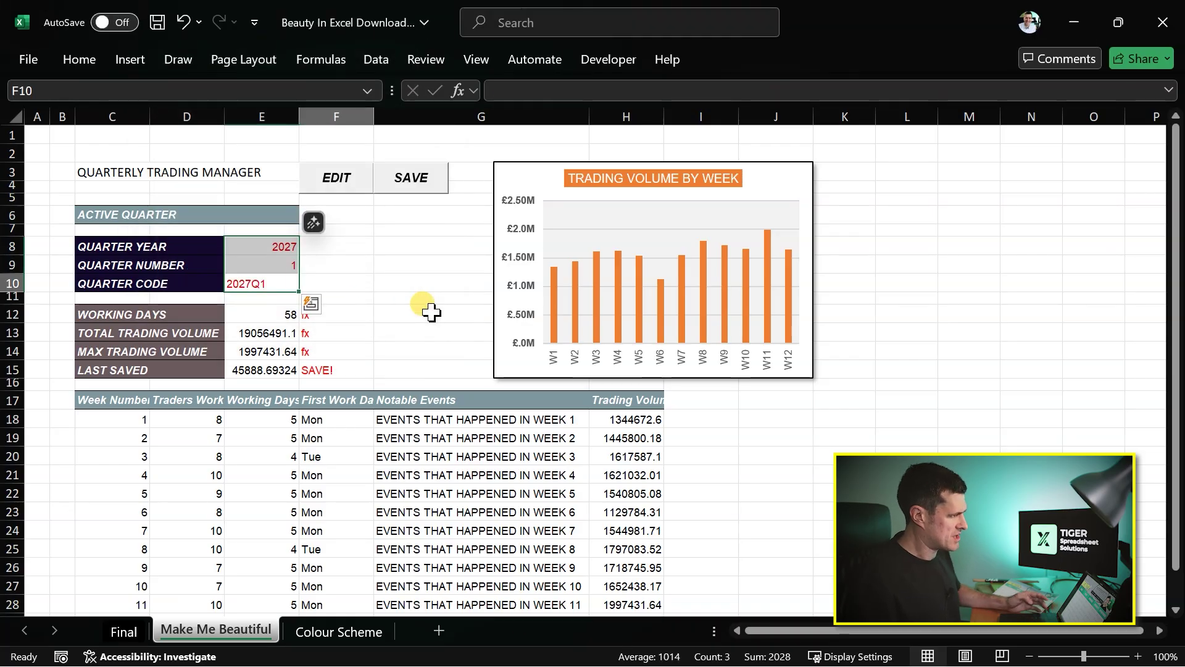
key(ctrl+z)
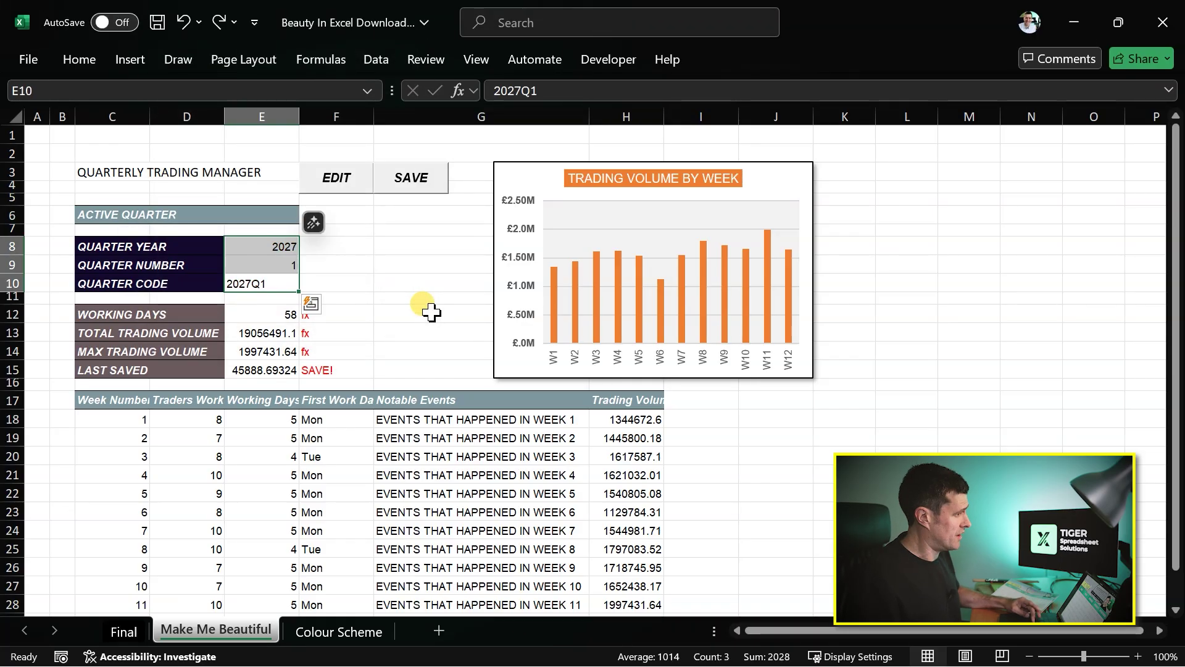
key(ctrl+z)
Select the fx labels F12:F14, then move to the LAST SAVED value 45888.69324 in E15
click(434, 269)
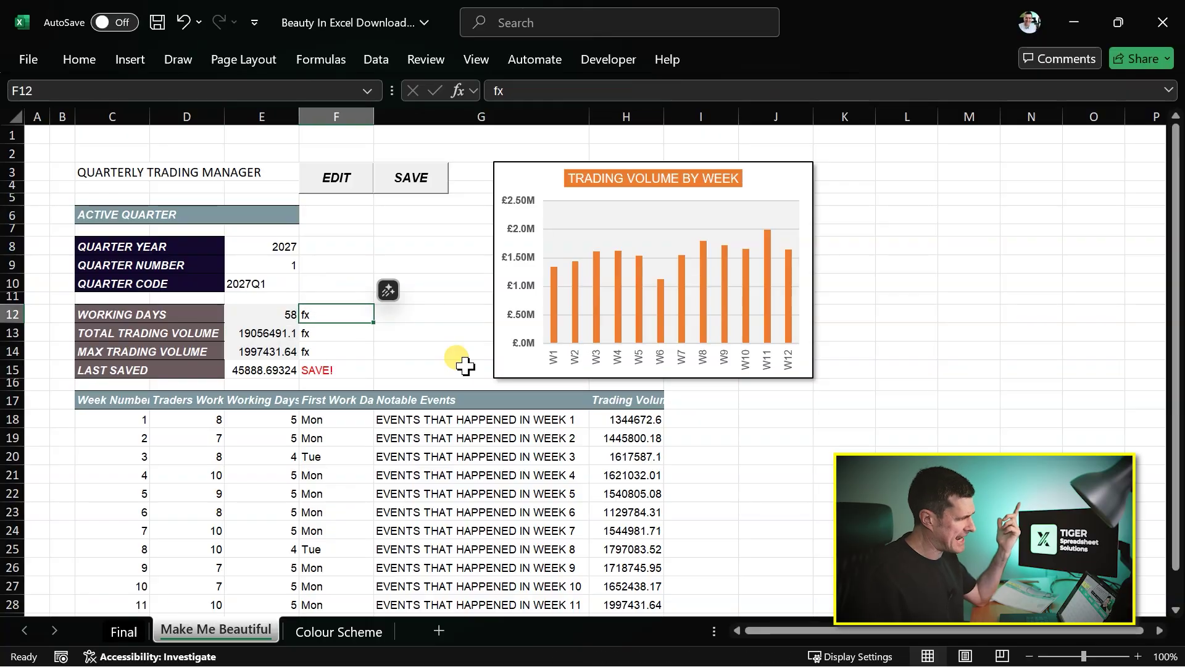
key(shift+Down)
key(shift+Down)
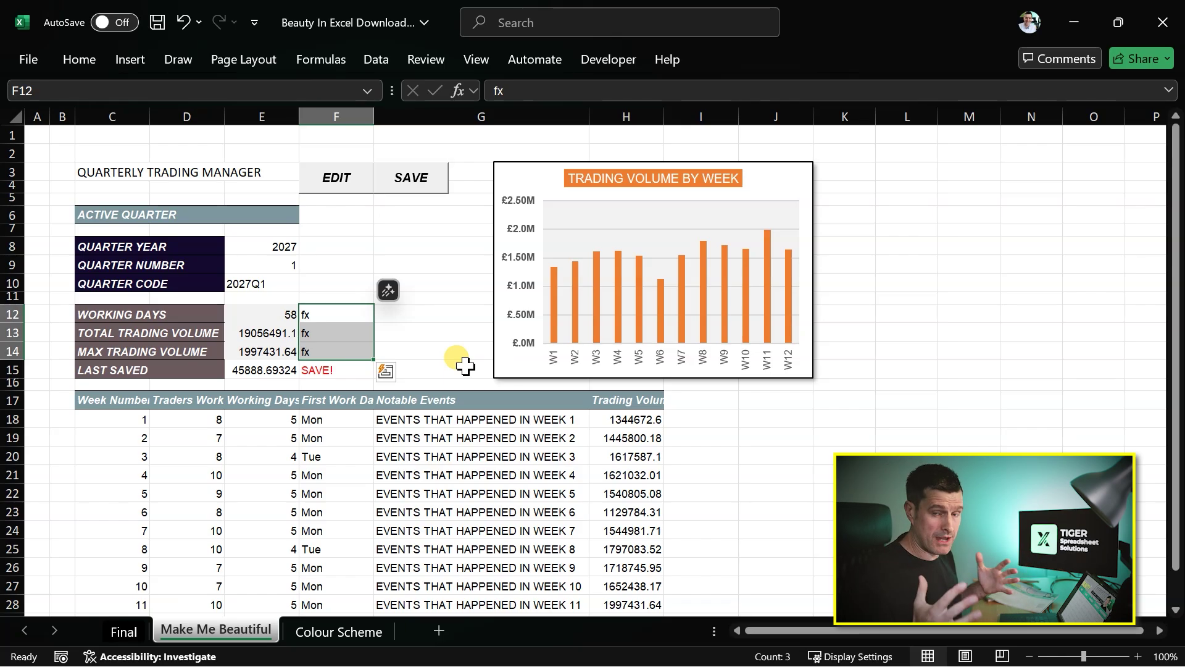
key(Down)
key(Down)
key(Down)
key(Left)
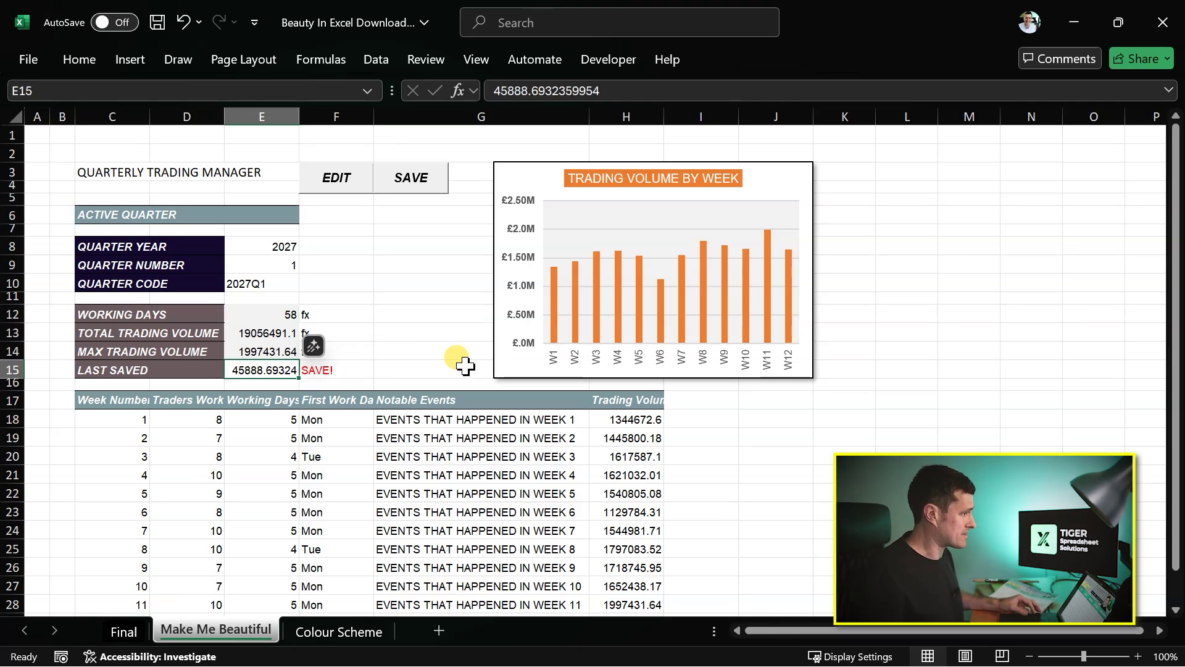
Look through the number format list unchanged, then reselect the LAST SAVED cell E15
click(79, 57)
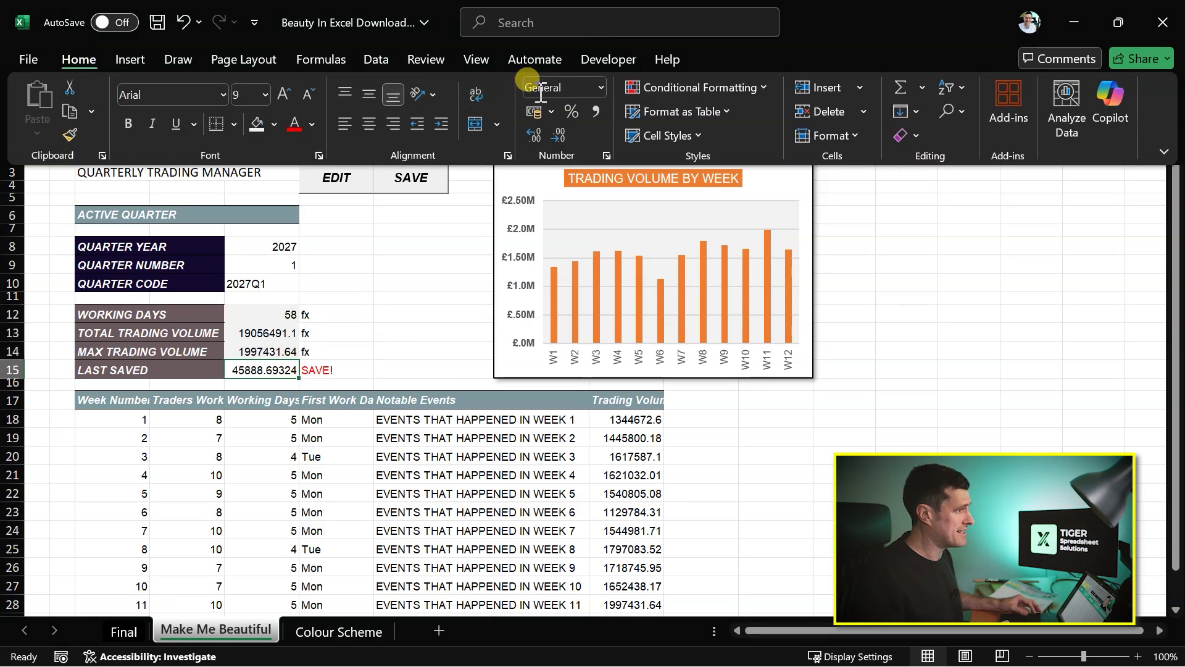
click(598, 87)
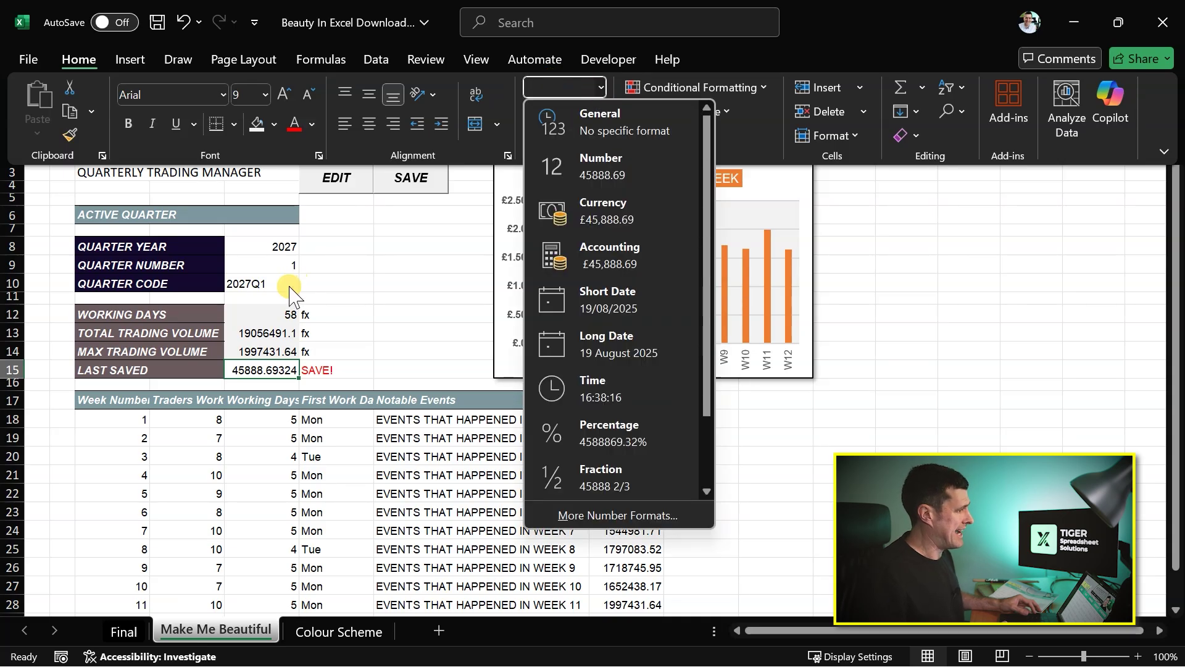
key(Escape)
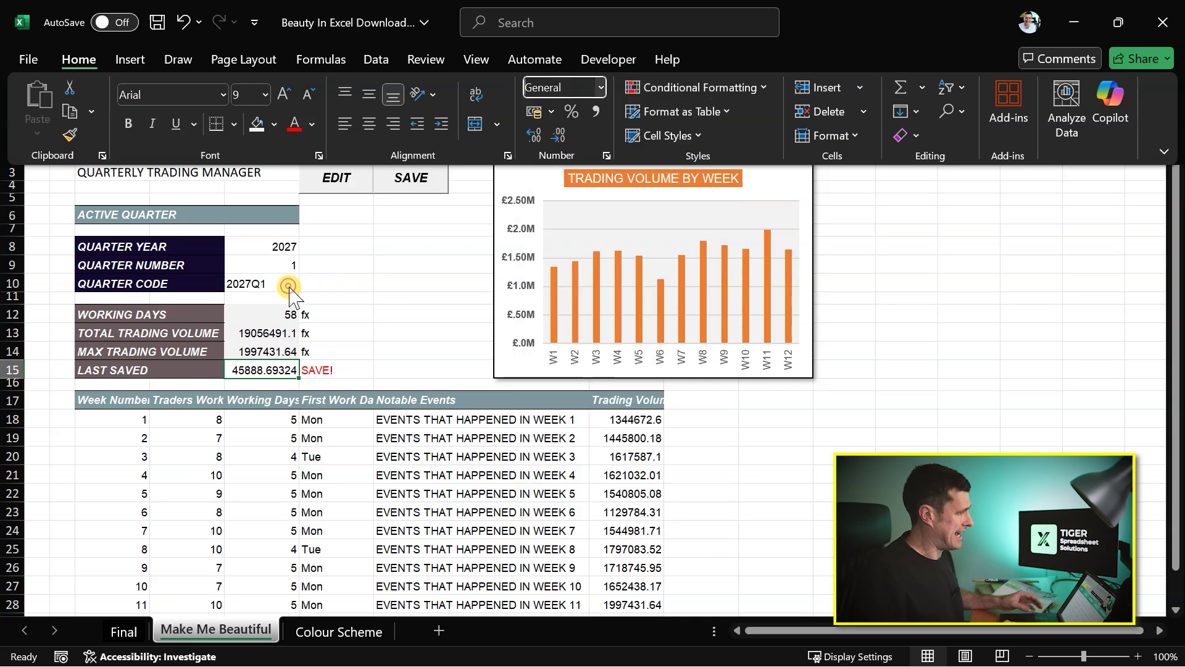
click(253, 369)
text(hoe)
key(Escape)
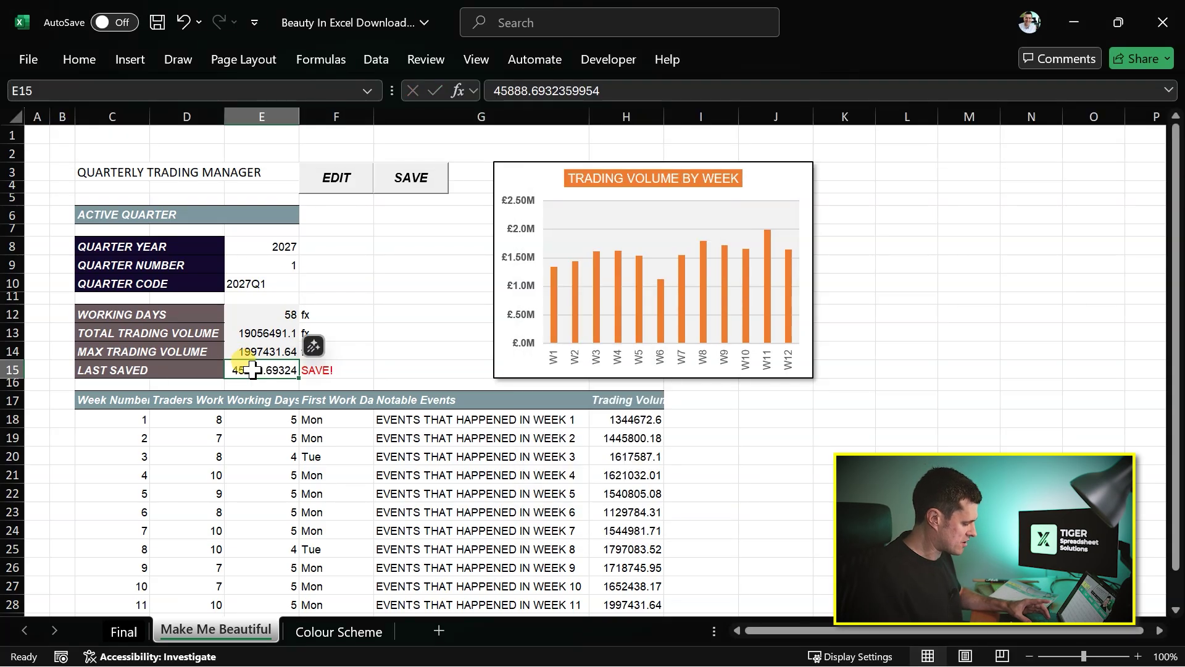
Apply the custom dd/mm/yyyy hh:mm format to E15 through Format Cells
key(alt+h)
key(o)
key(e)
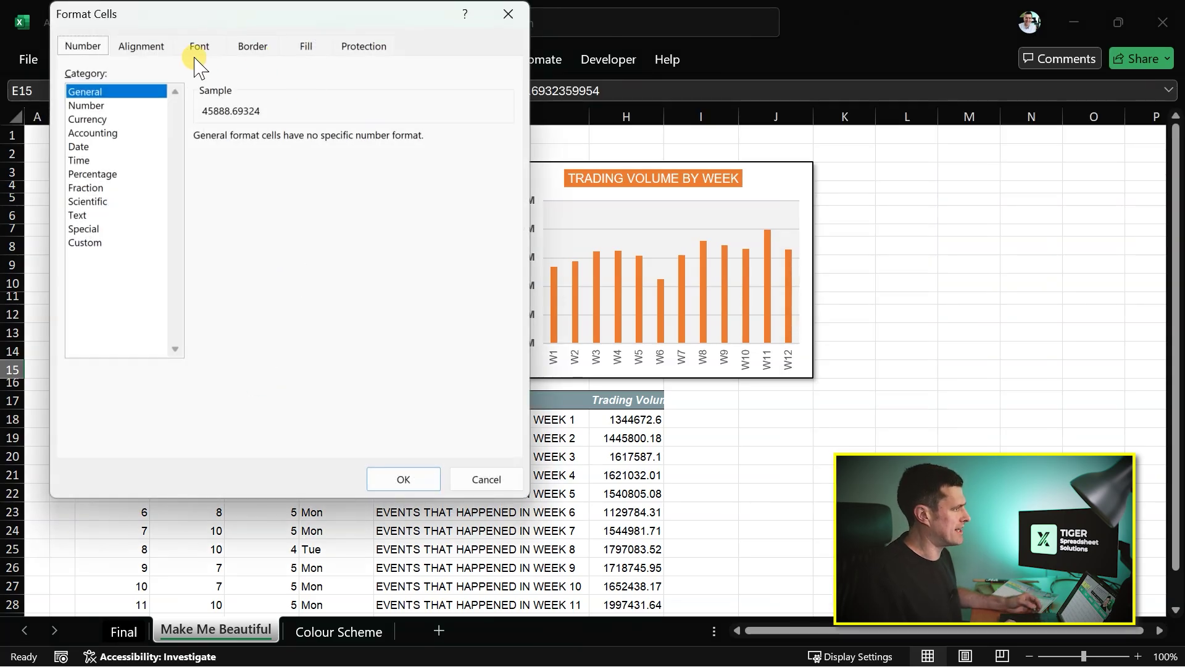
click(96, 243)
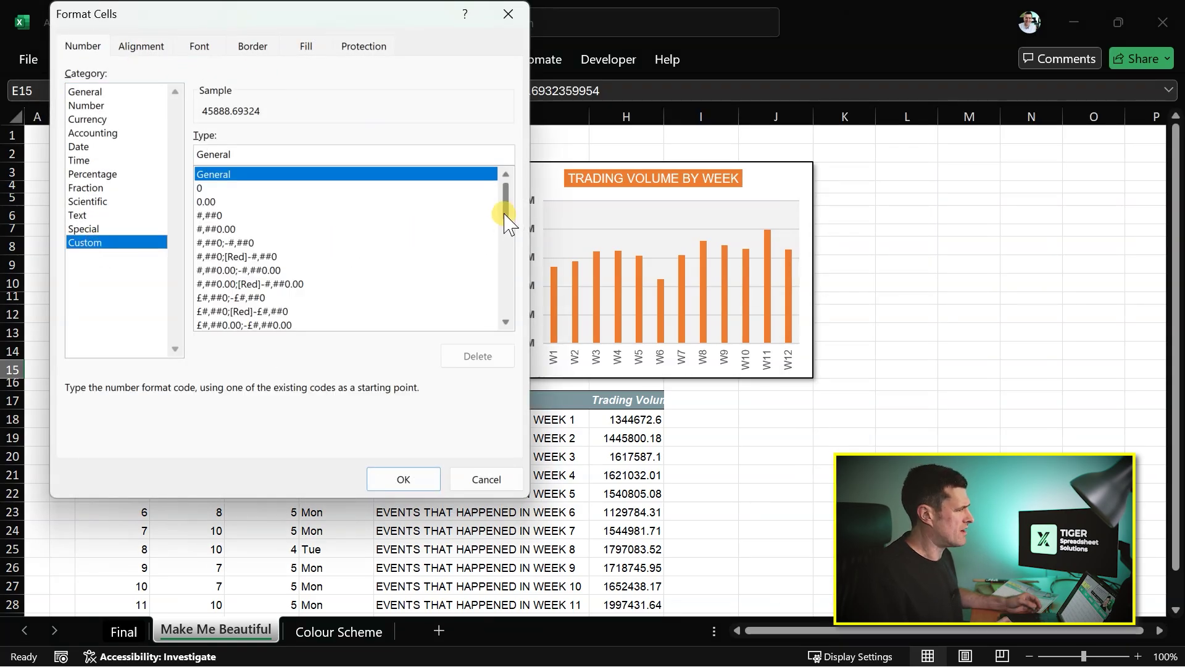
drag(506, 216, 508, 281)
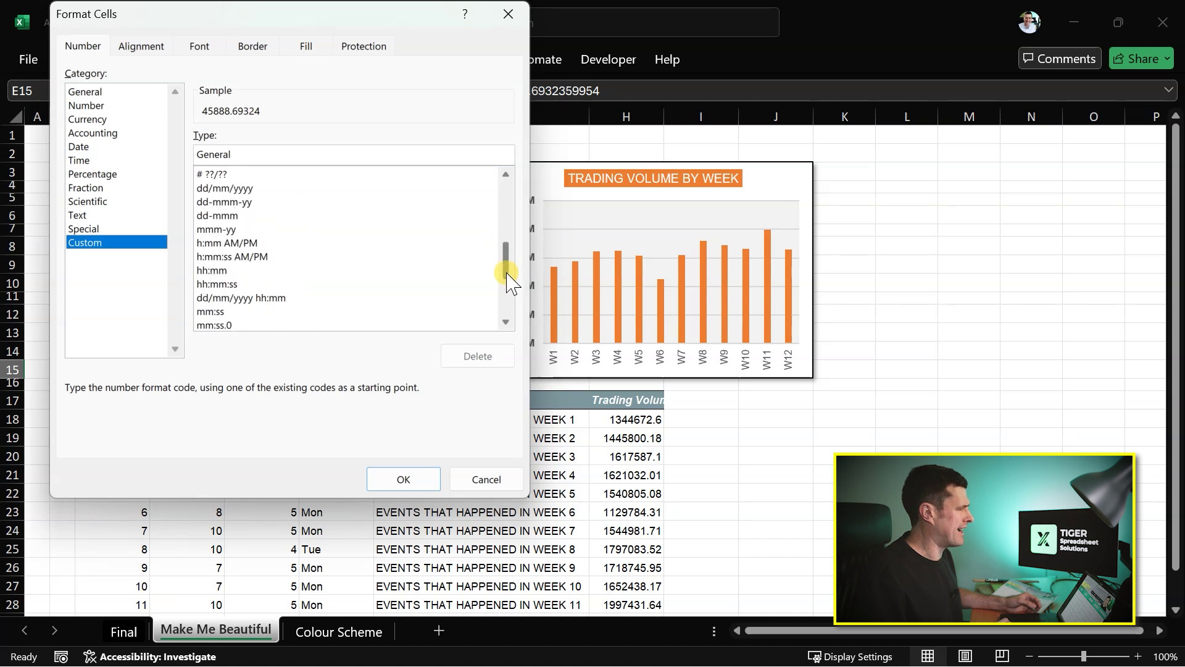
click(265, 298)
click(392, 478)
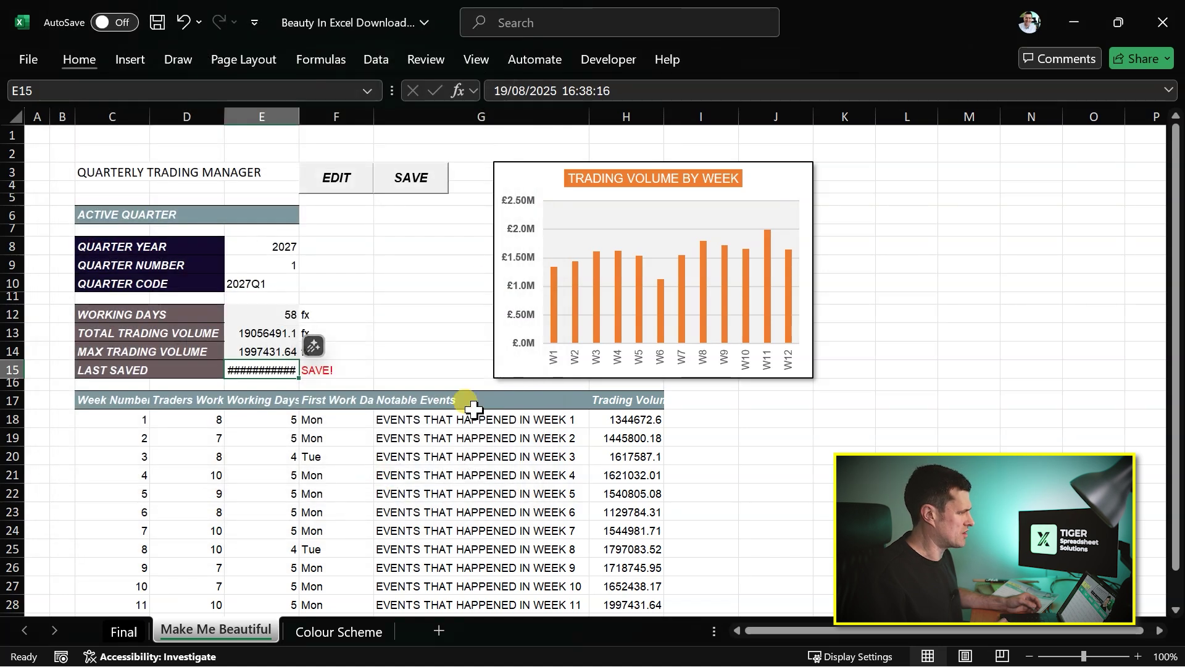
click(425, 329)
Set column E's width to 14 so the LAST SAVED date shows in full
click(255, 372)
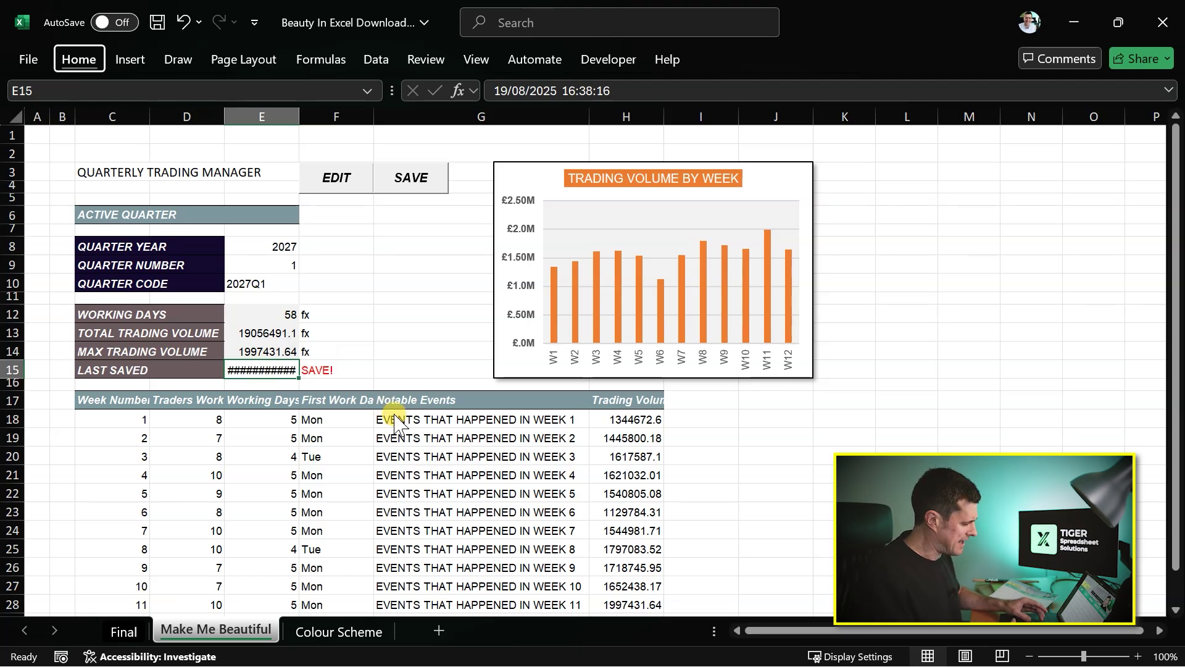
key(alt+h)
key(o)
key(w)
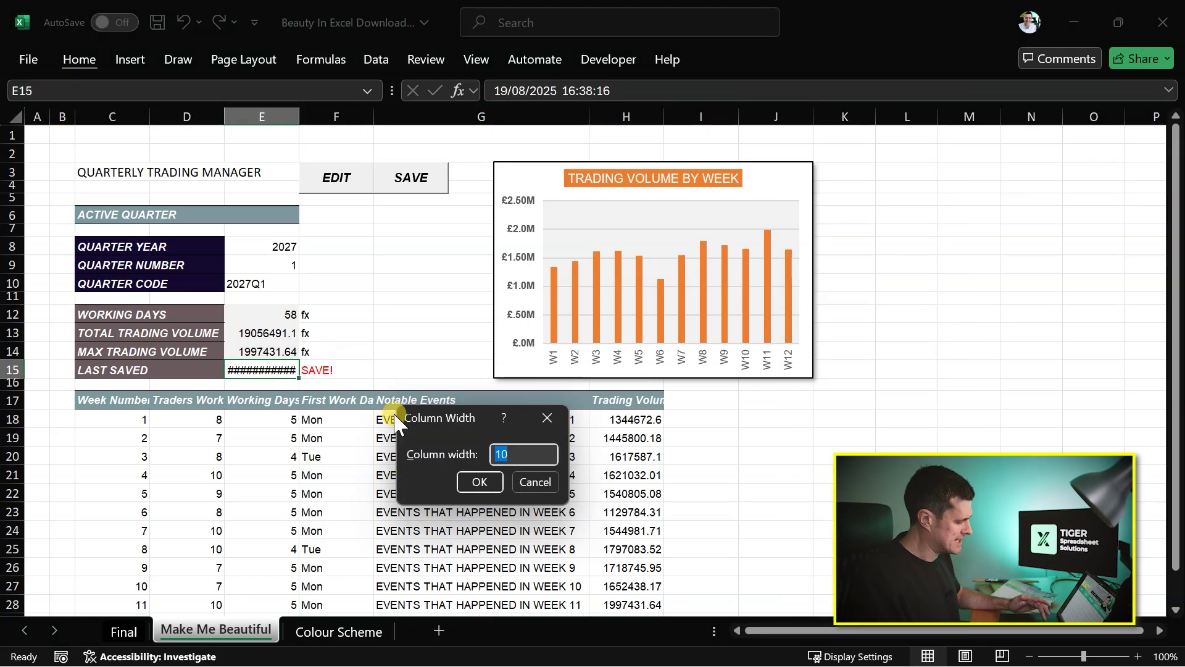
text(20)
key(Return)
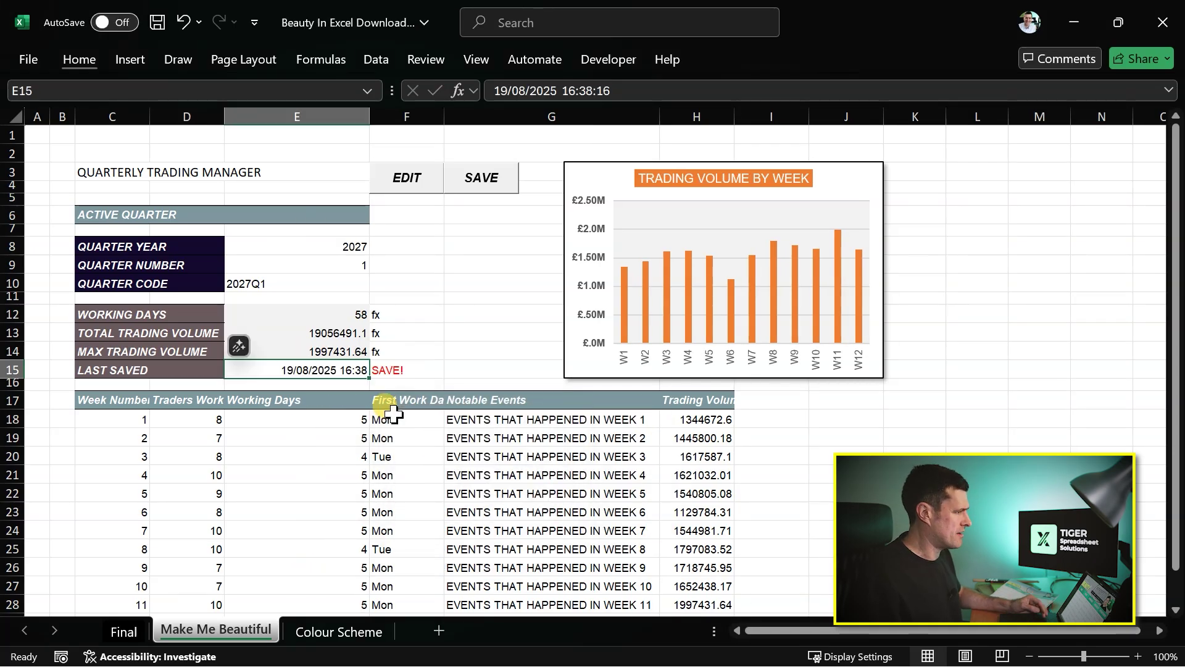
key(alt+h)
text(ow)
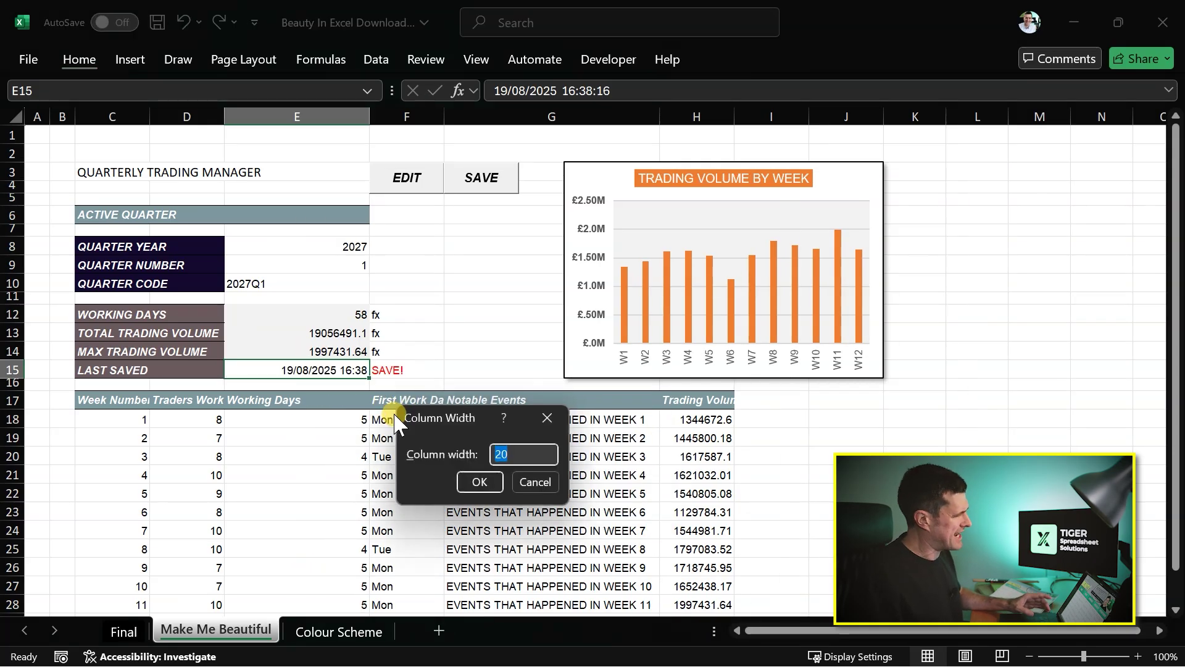
text(12)
key(Return)
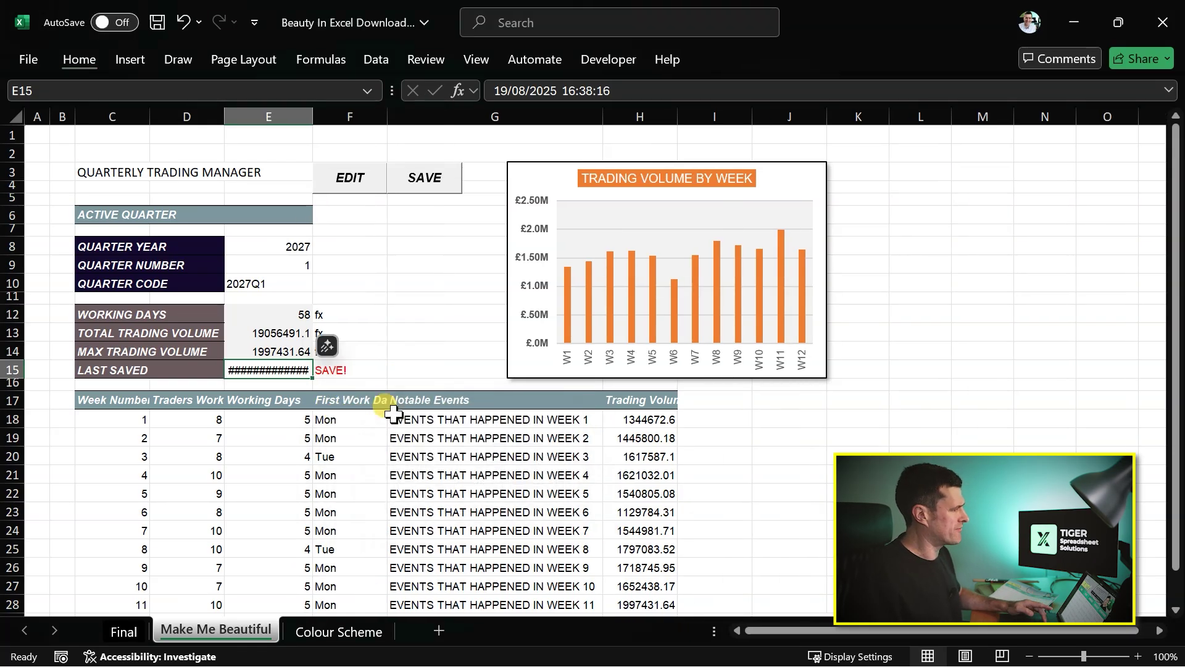
key(alt+h)
text(ow14)
key(Return)
AutoFit columns C and D to the Week Number and Traders Working headers
key(Down)
key(Down)
key(Left)
key(Left)
key(shift+Right)
key(alt+h)
key(o)
key(i)
AutoFit columns F and H to the First Work Day and Trading Volume headers
key(Right)
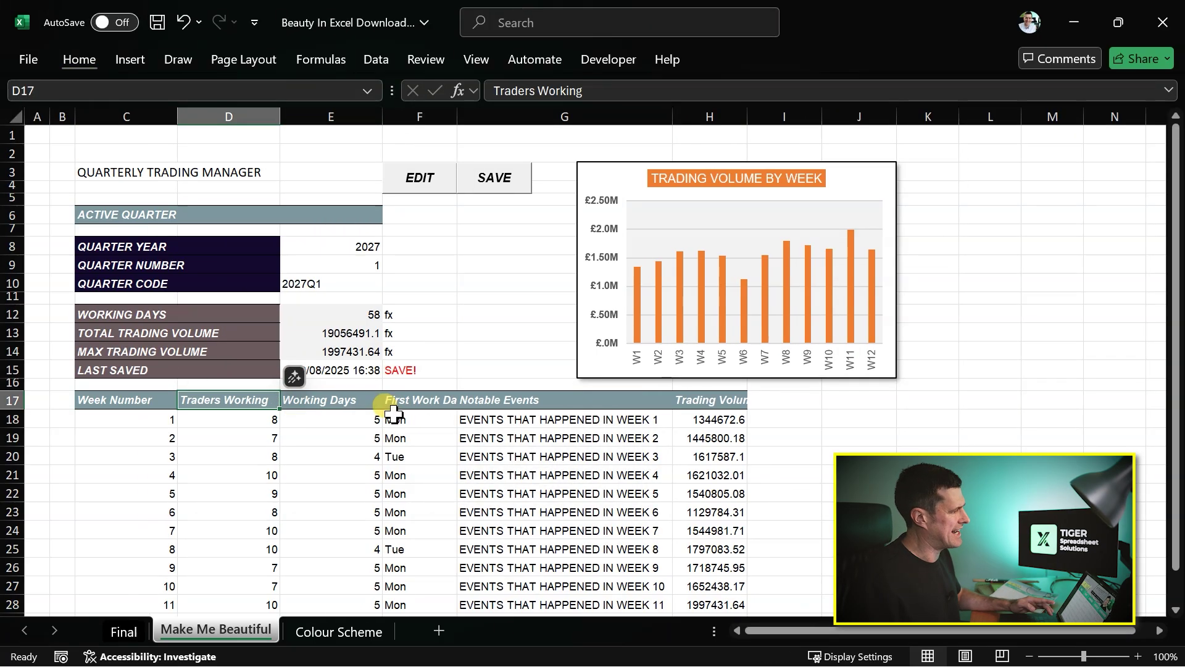
key(Right)
key(Right)
key(shift+Right)
key(Left)
key(Right)
key(alt+h)
key(o)
key(i)
key(Right)
key(Right)
key(alt+h)
key(o)
key(i)
Set the Notable Events column G to width 28
key(Left)
key(Left)
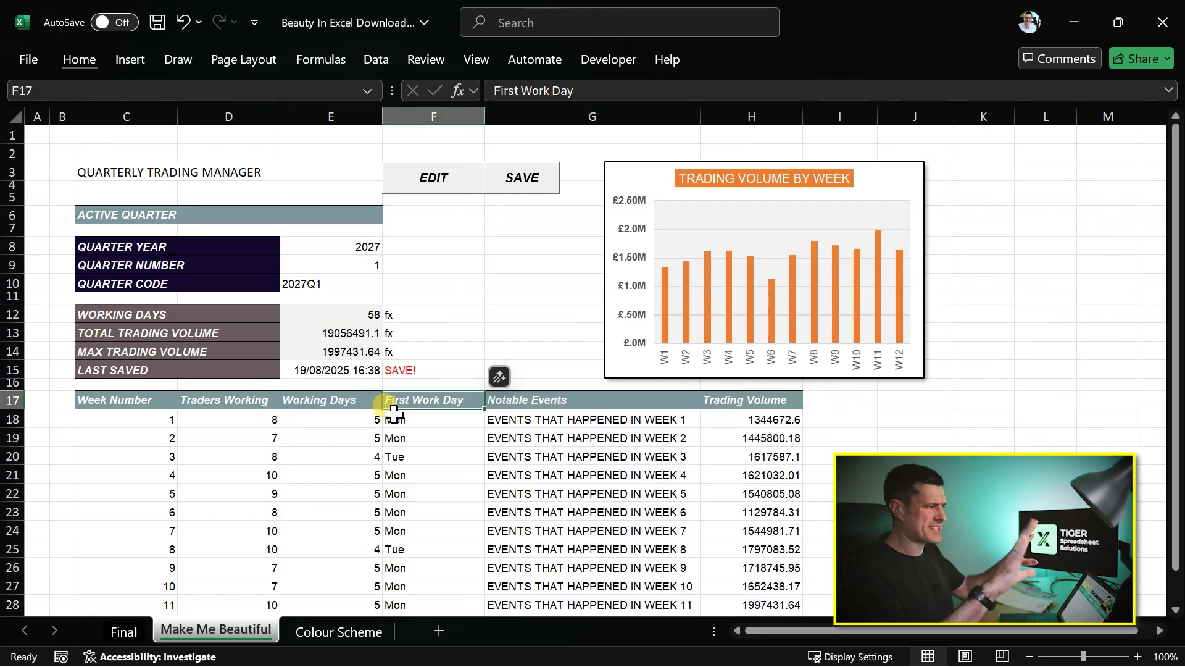
key(Right)
key(alt+h)
key(o)
key(w)
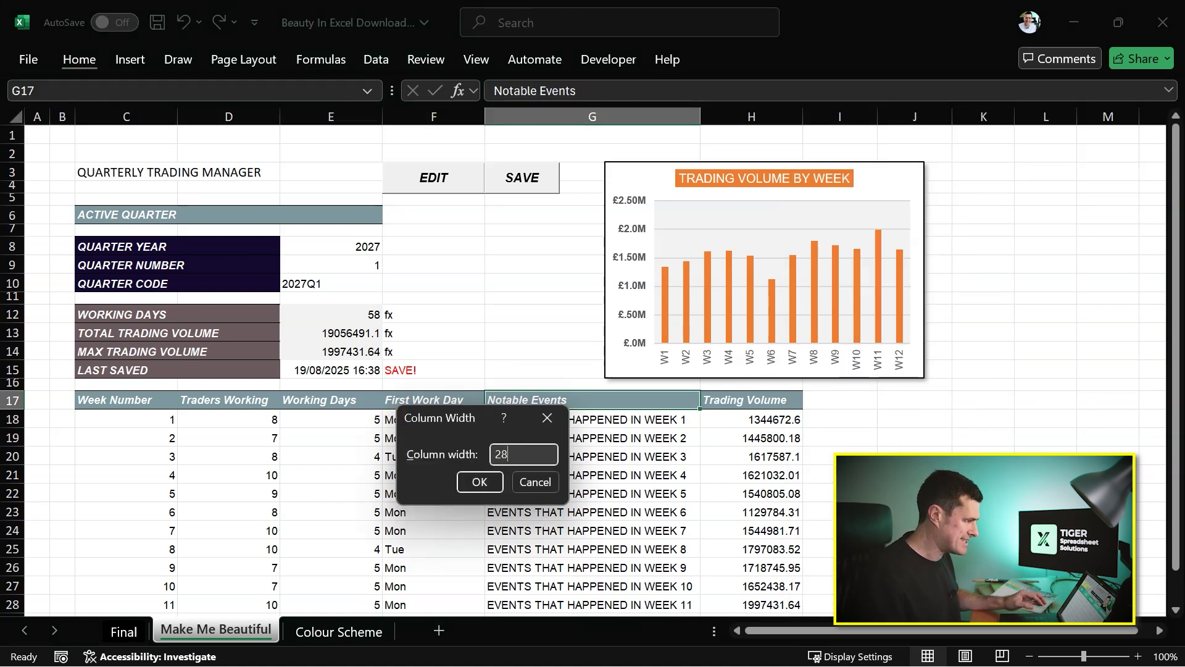
key(Return)
key(Left)
key(Left)
key(Left)
key(Left)
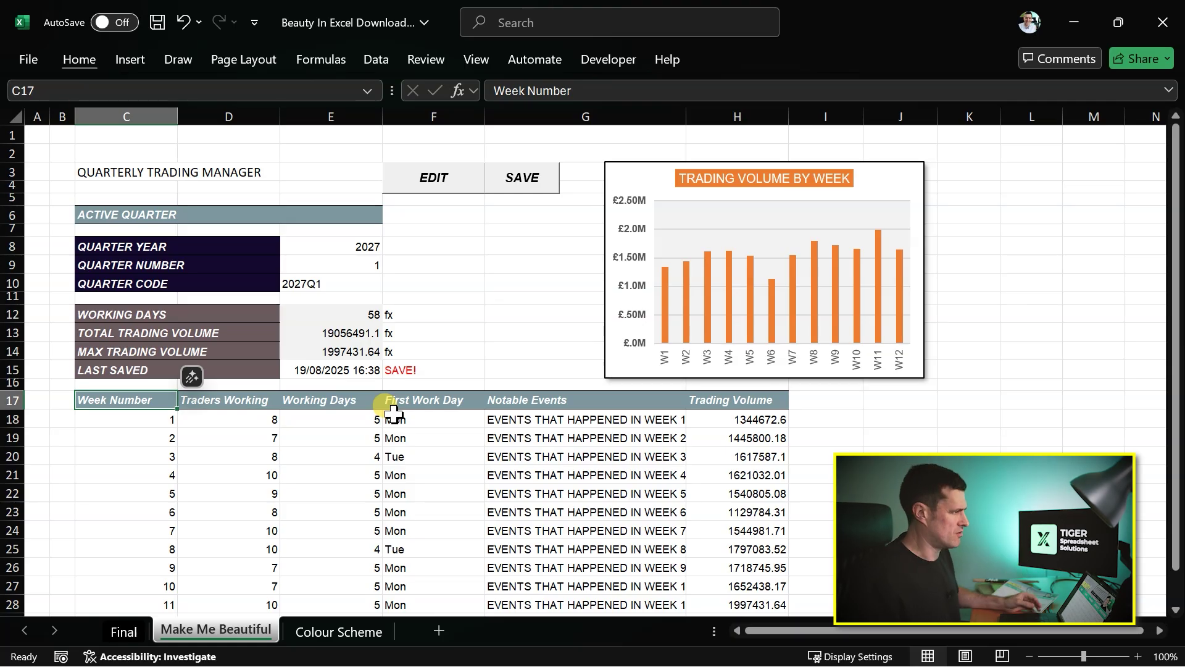
key(Up)
key(Up)
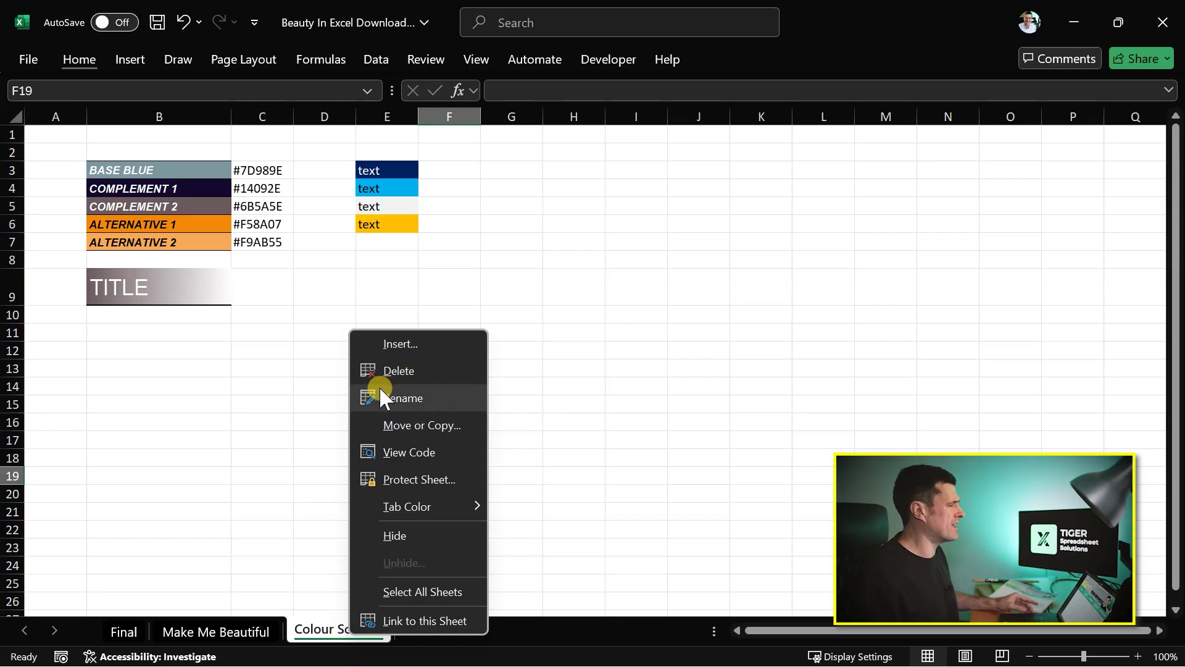
Give the Colour Scheme sheet tab a Green tab colour, then return to Make Me Beautiful
mouse_move(464, 505)
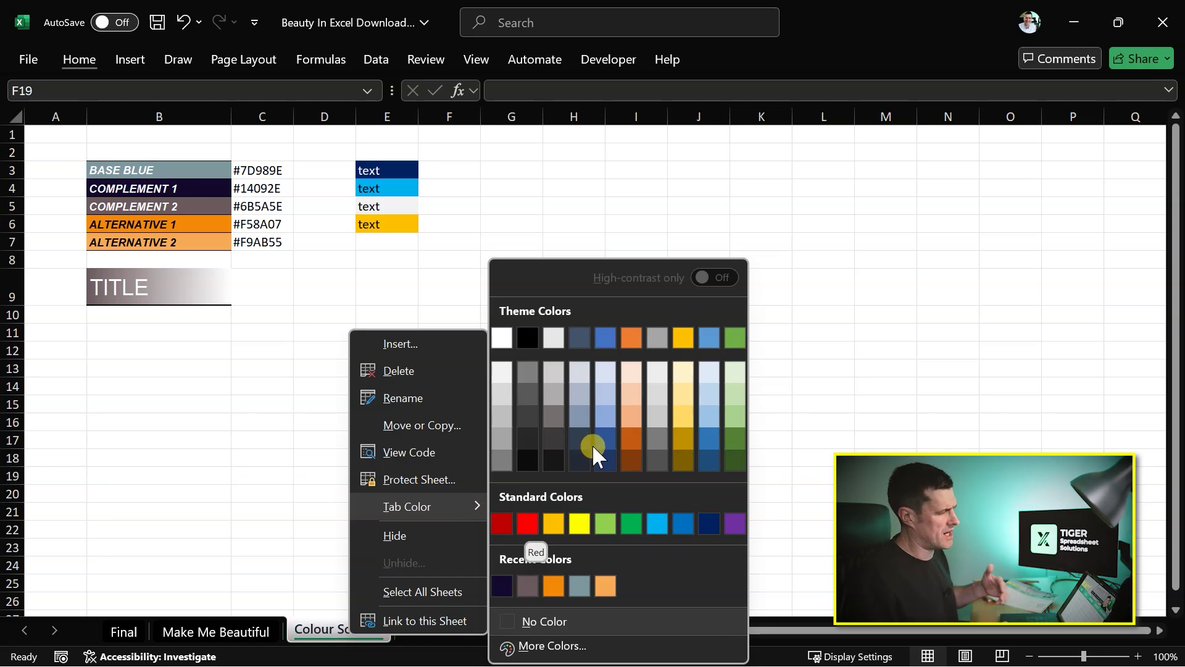
click(631, 523)
click(779, 387)
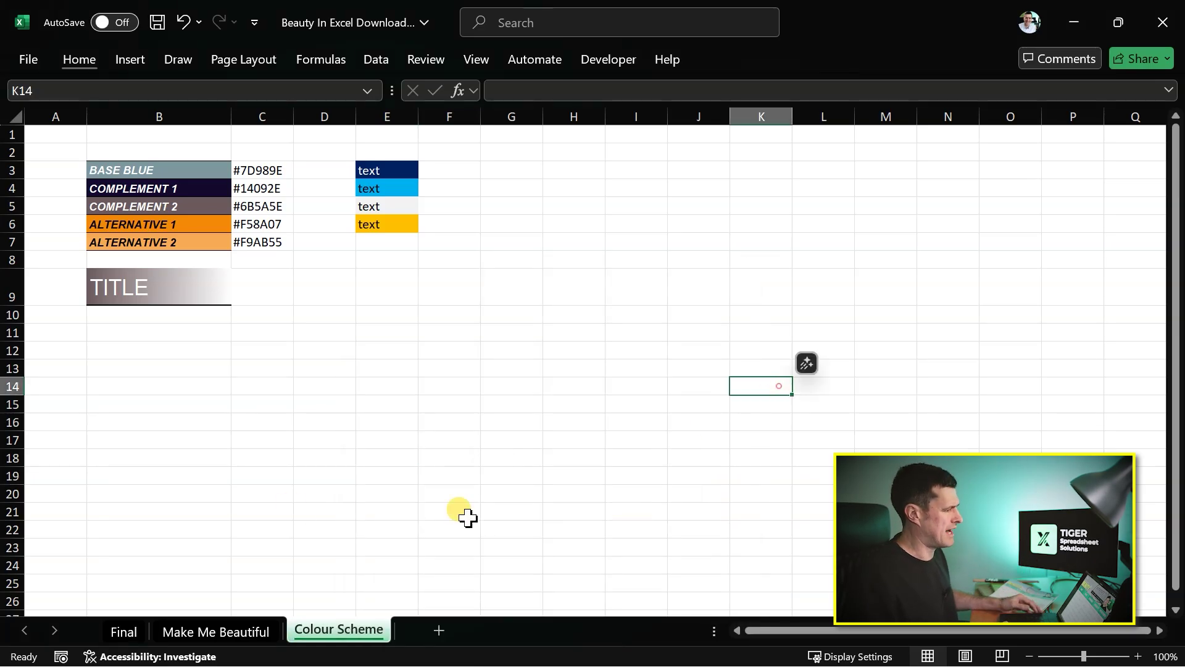
click(211, 628)
click(305, 631)
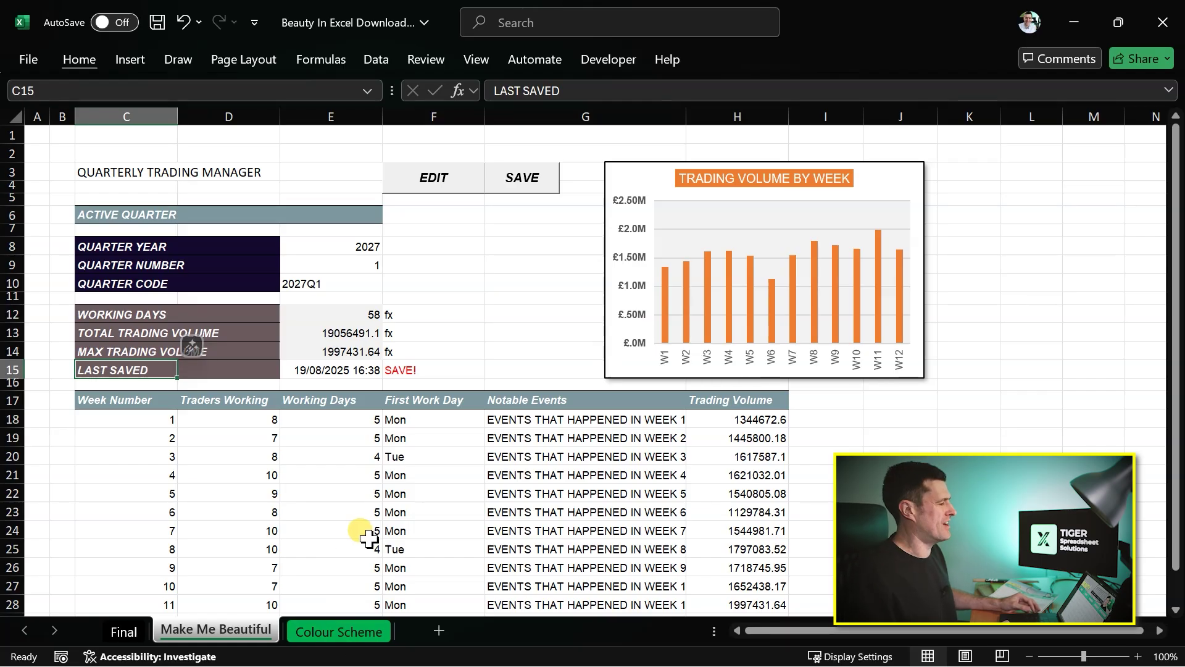
right_click(301, 645)
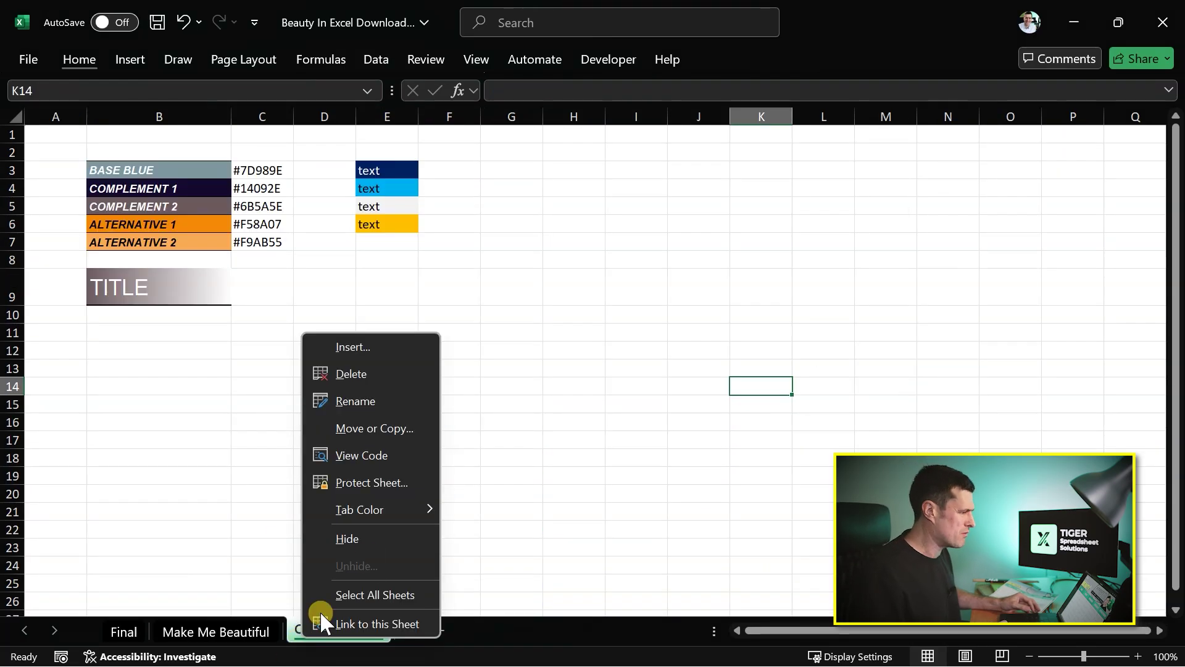
mouse_move(424, 509)
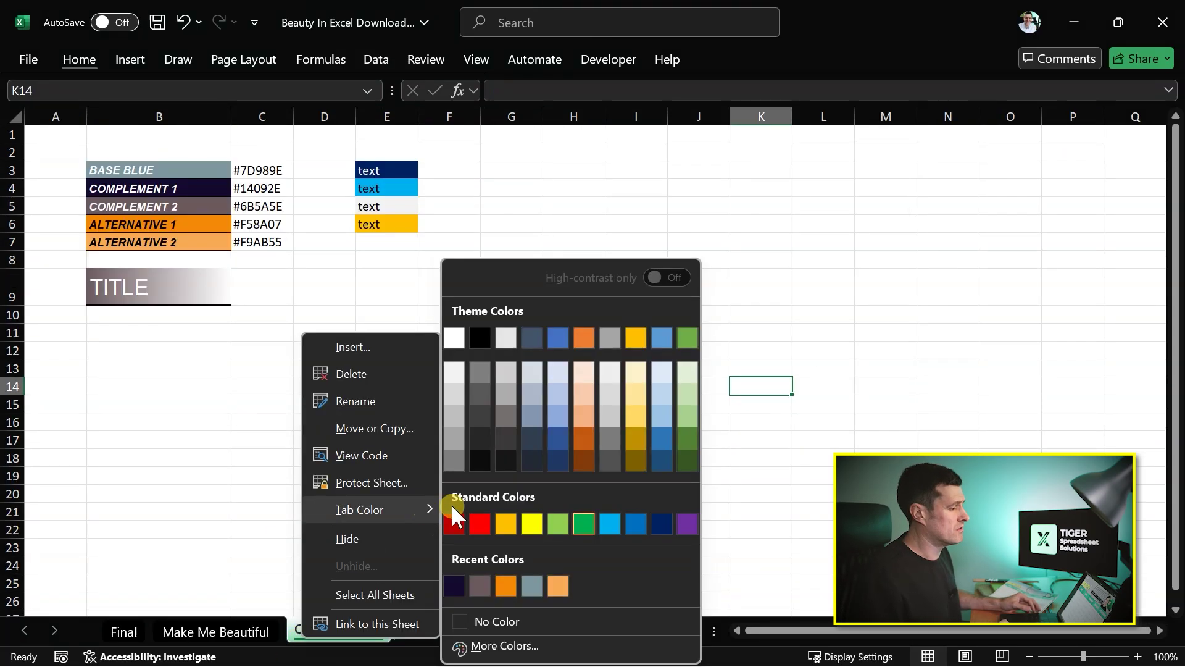
click(827, 475)
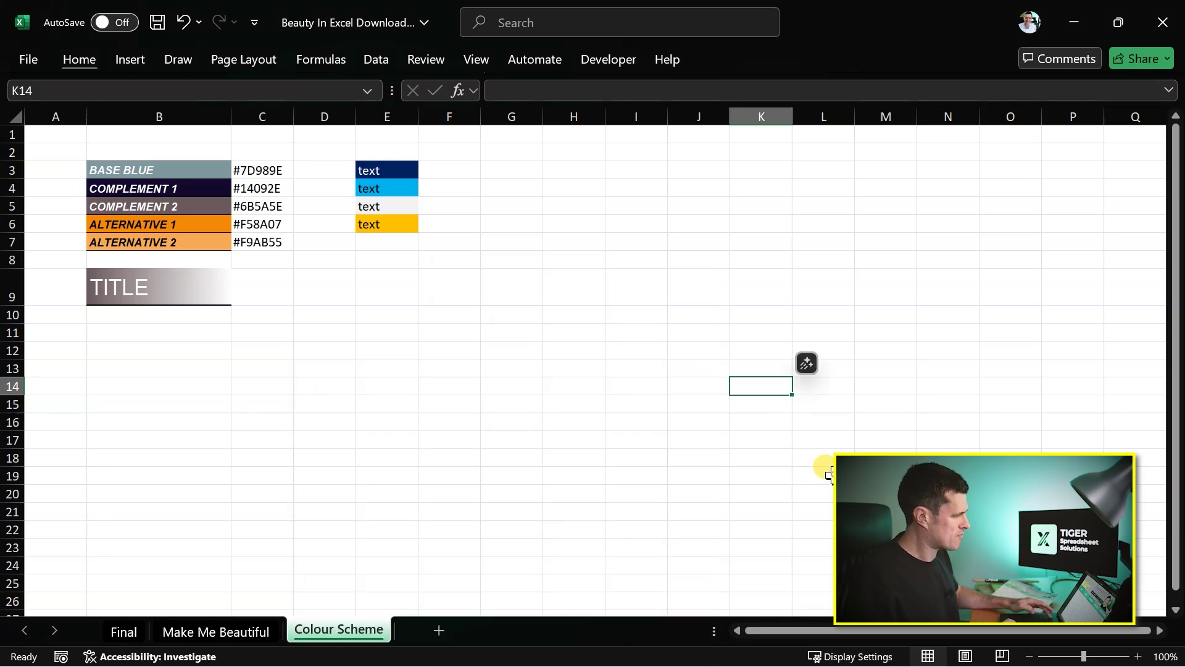
click(237, 631)
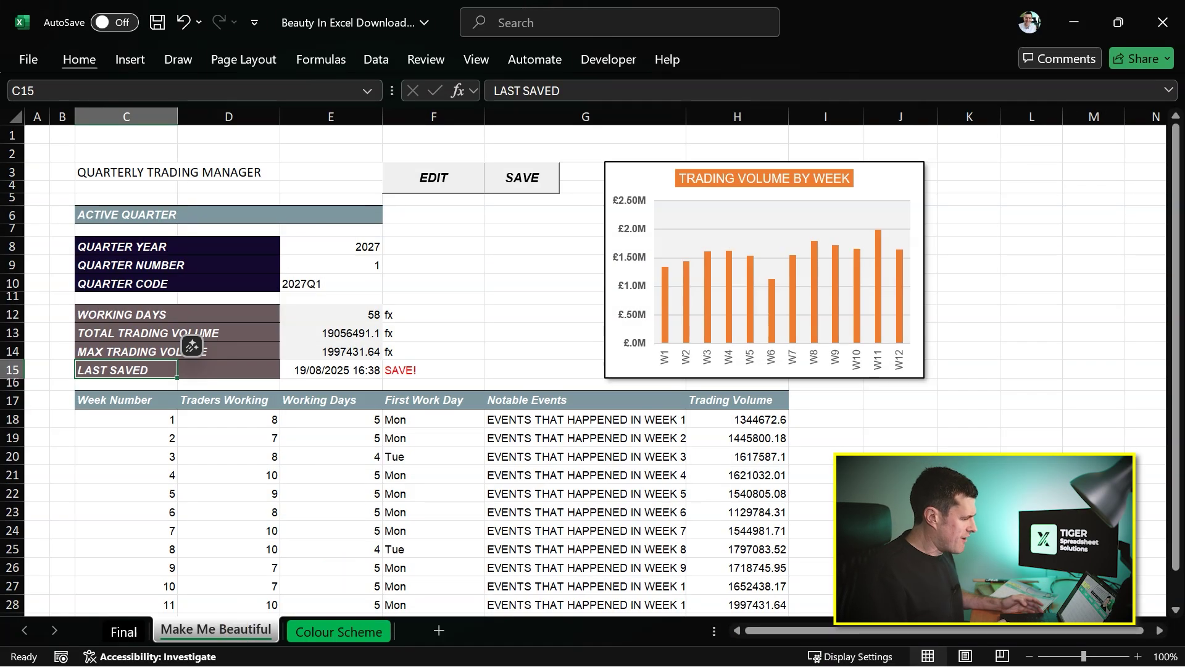
click(569, 401)
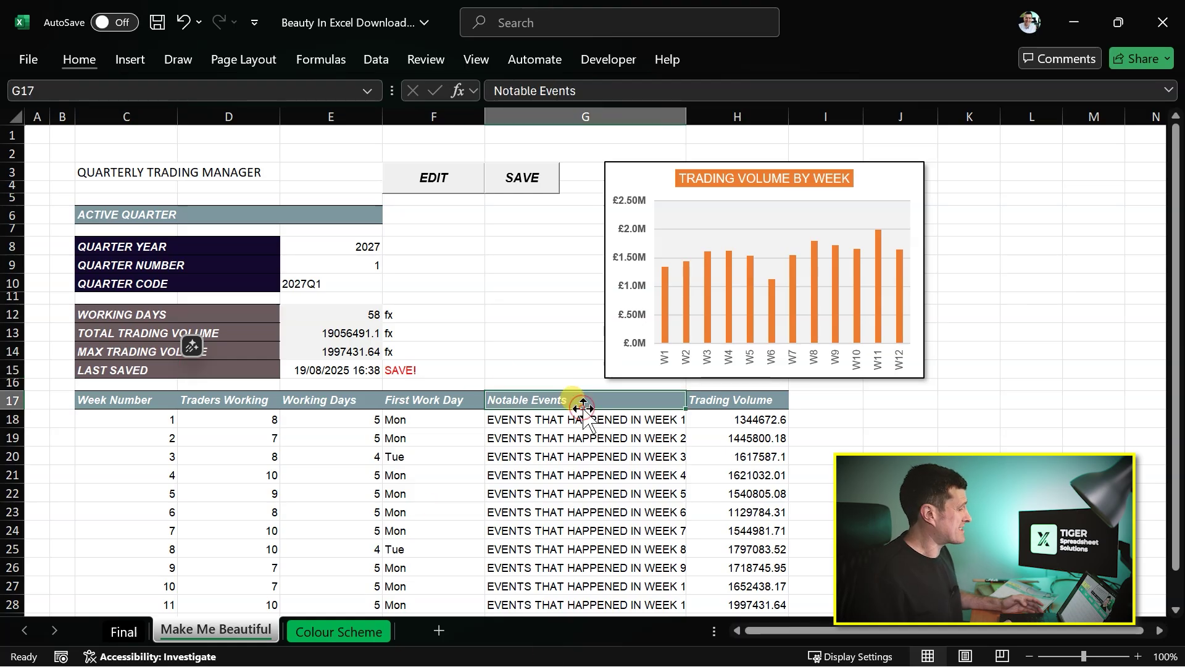
click(453, 401)
key(Left)
key(Left)
key(Up)
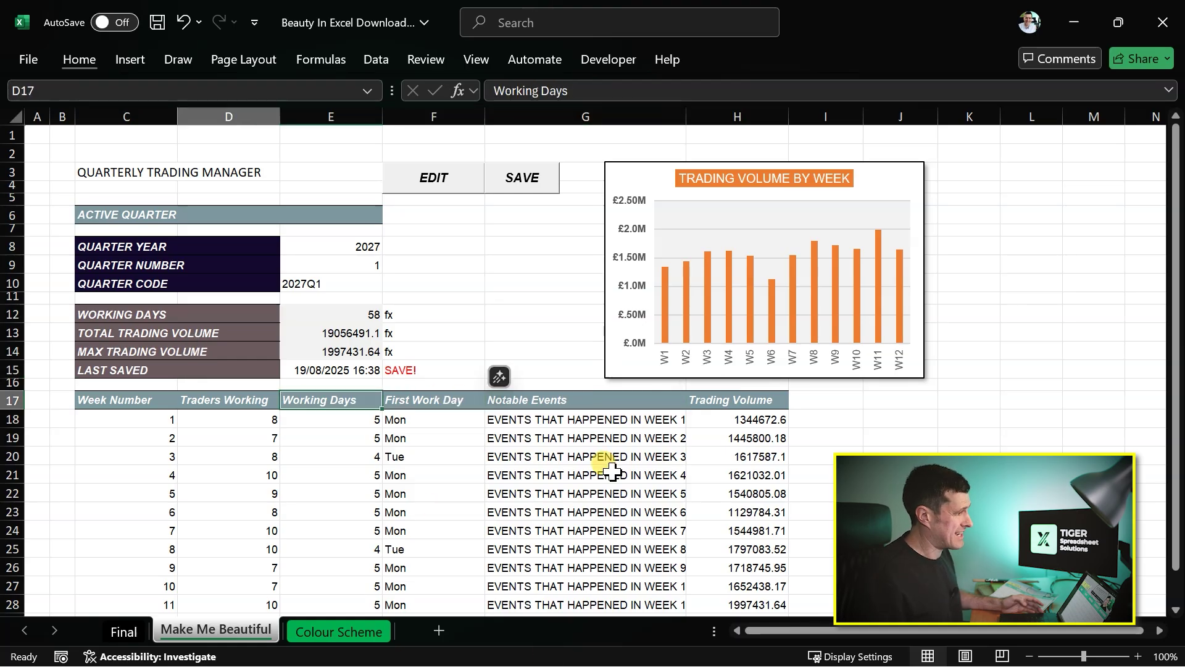
key(Up)
key(Right)
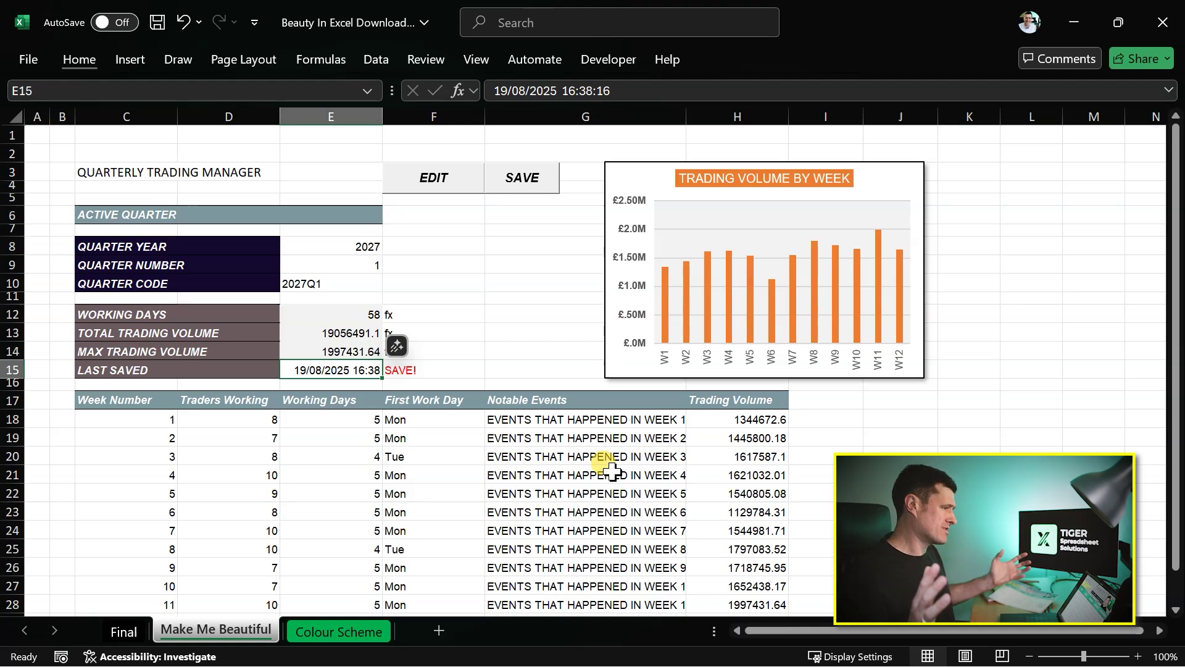
key(Down)
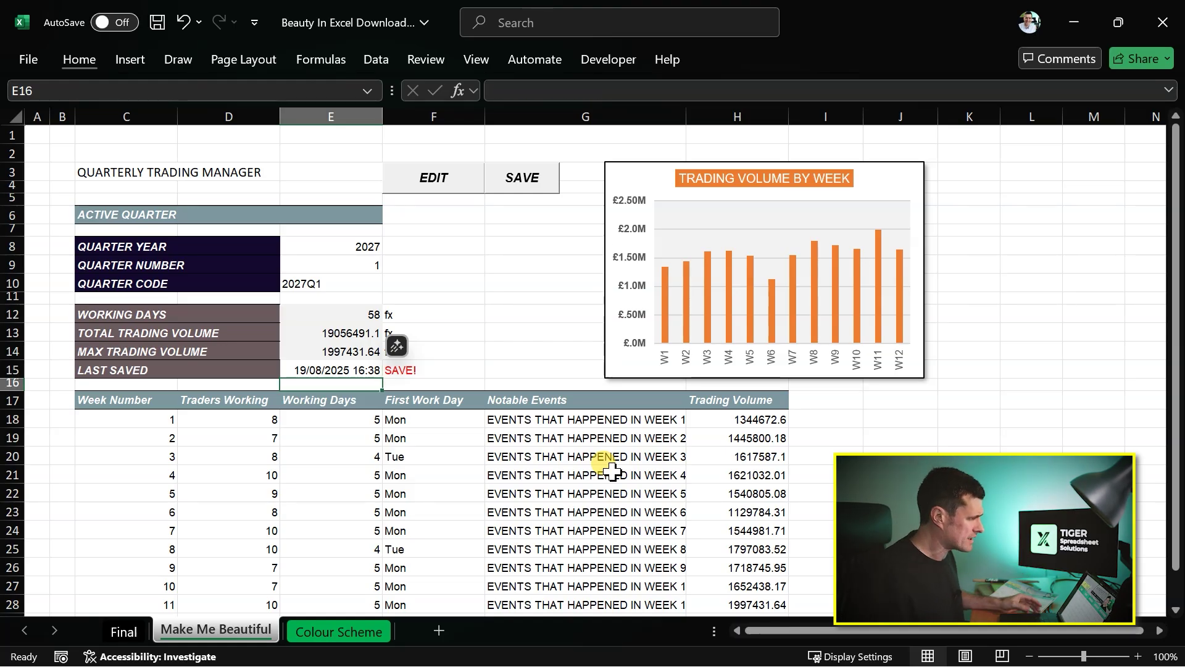
key(Left)
key(Down)
key(Left)
key(Left)
key(Right)
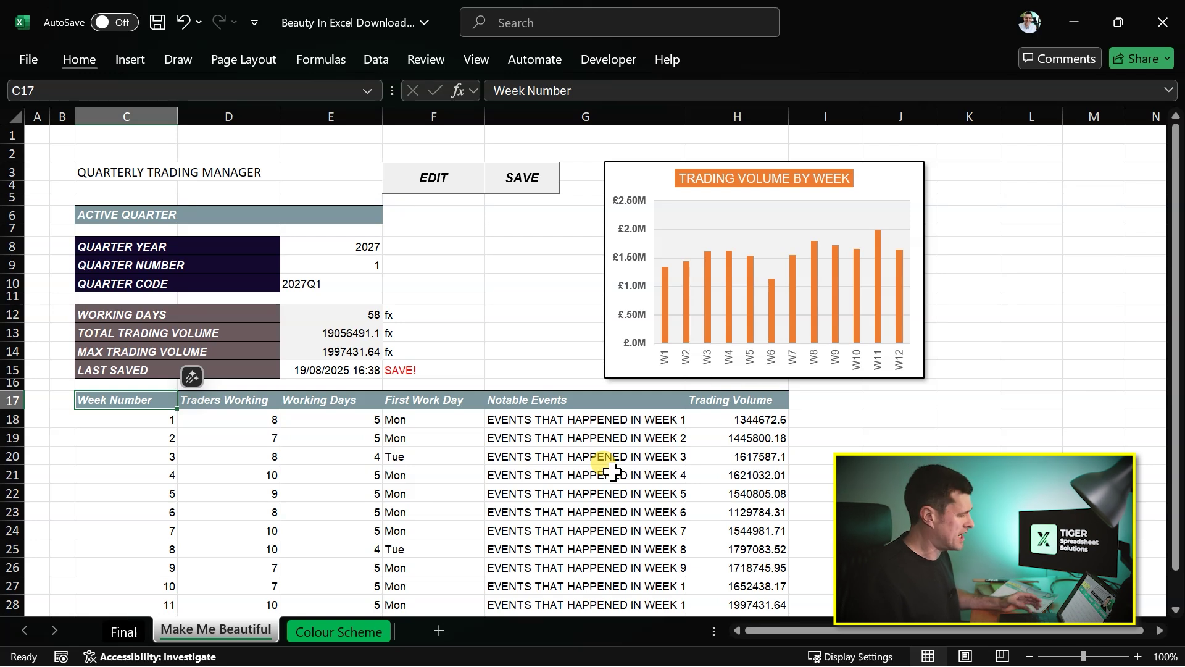
key(shift+Right)
key(shift+Right)
key(shift+Right)
key(shift+Right)
key(shift+Right)
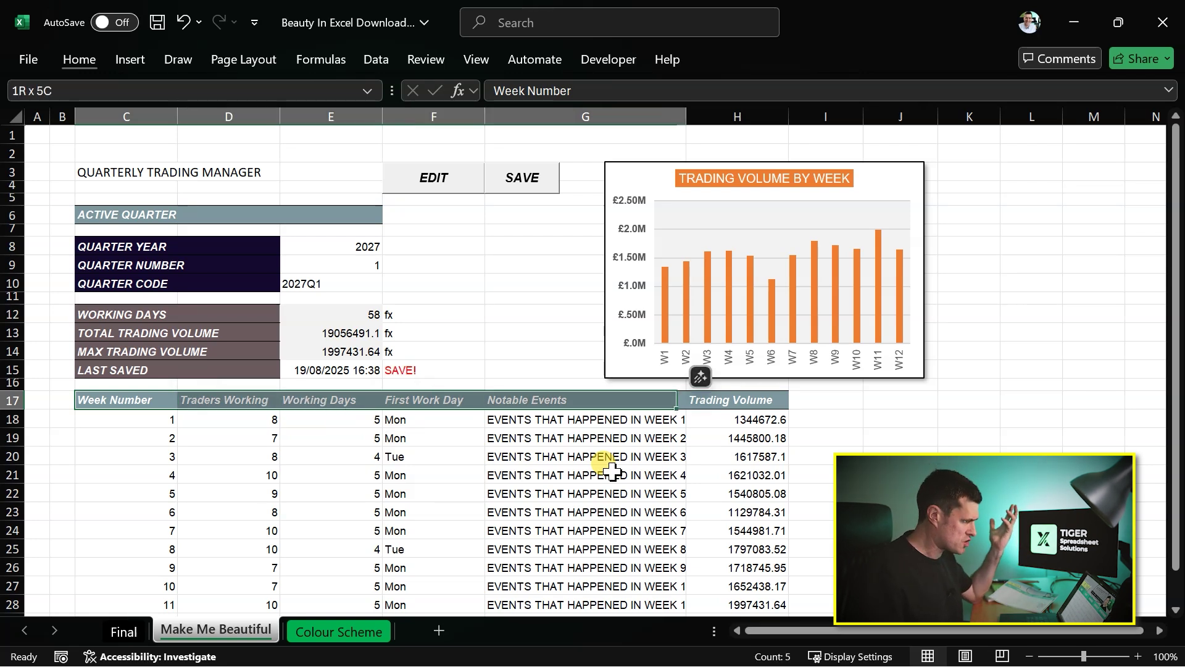
Post the comment 'Explanatory text about this cell' on F17's First Work Day header
click(473, 404)
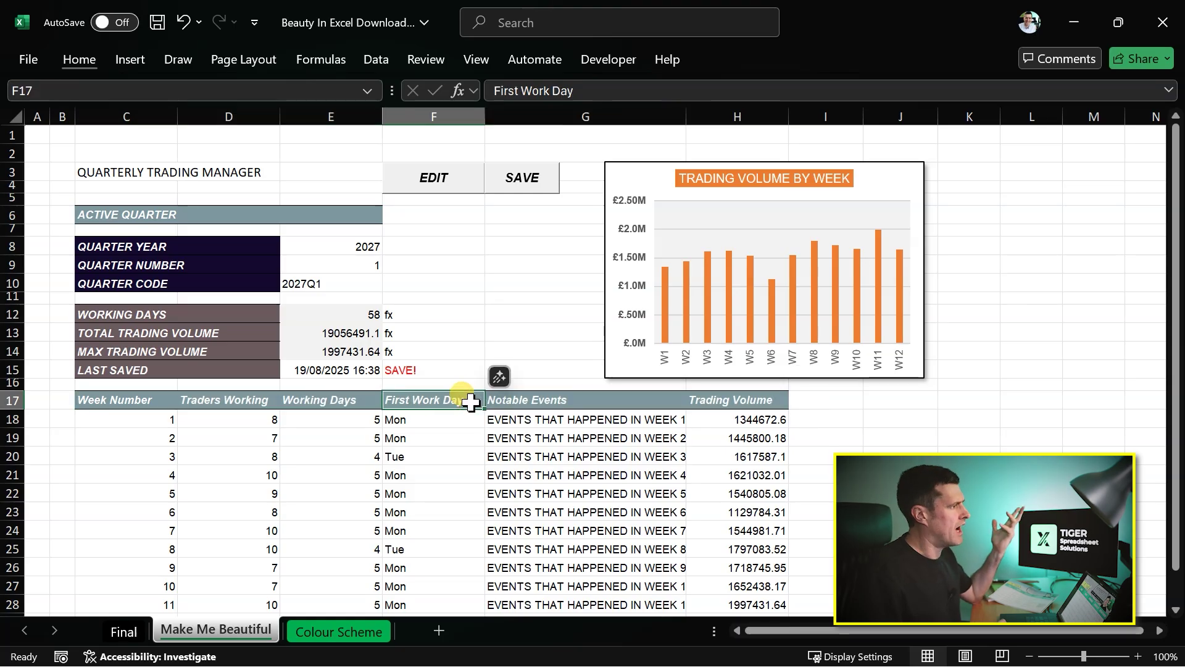
click(443, 61)
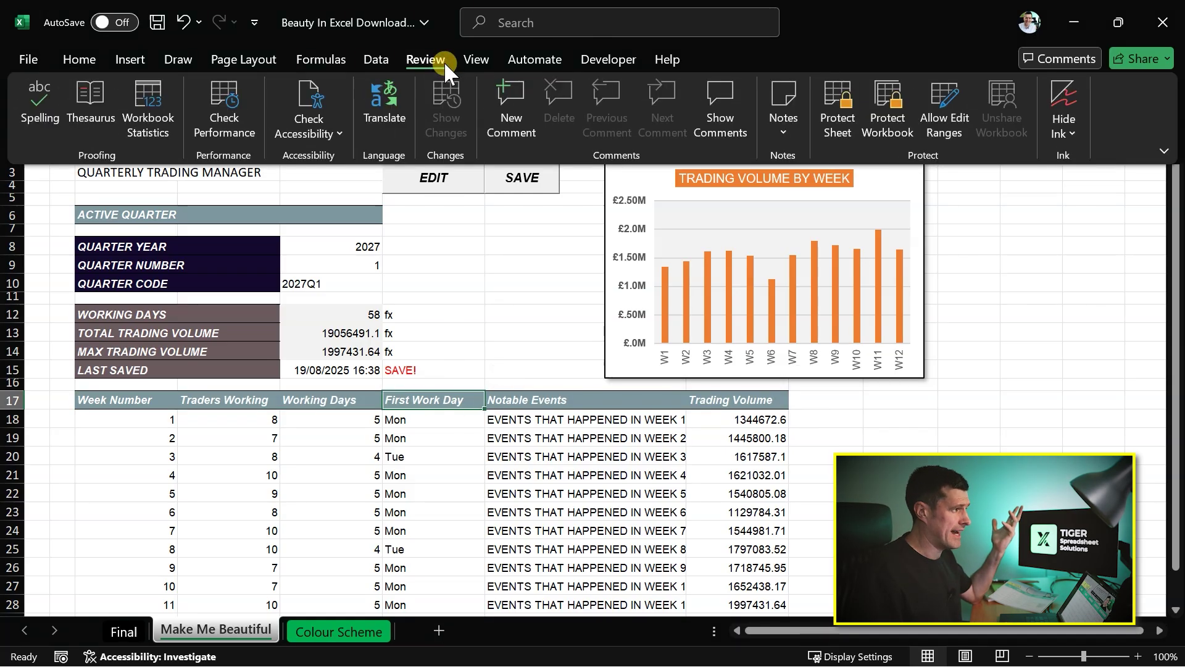
click(518, 102)
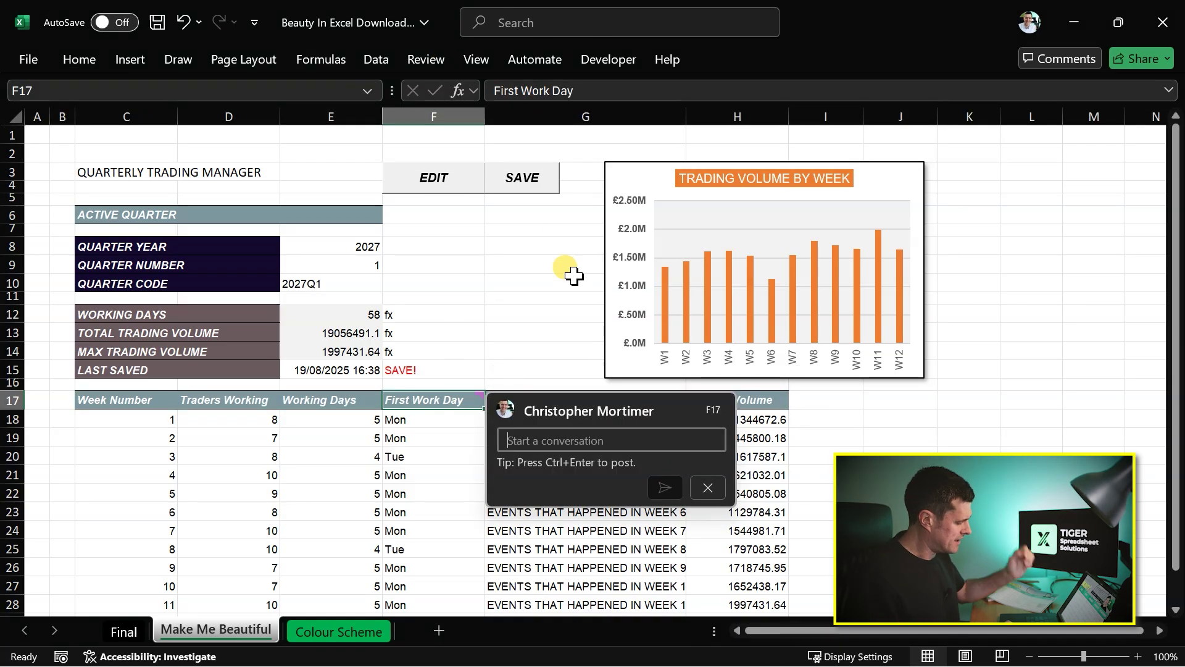
text(e)
key(BackSpace)
text(explanato)
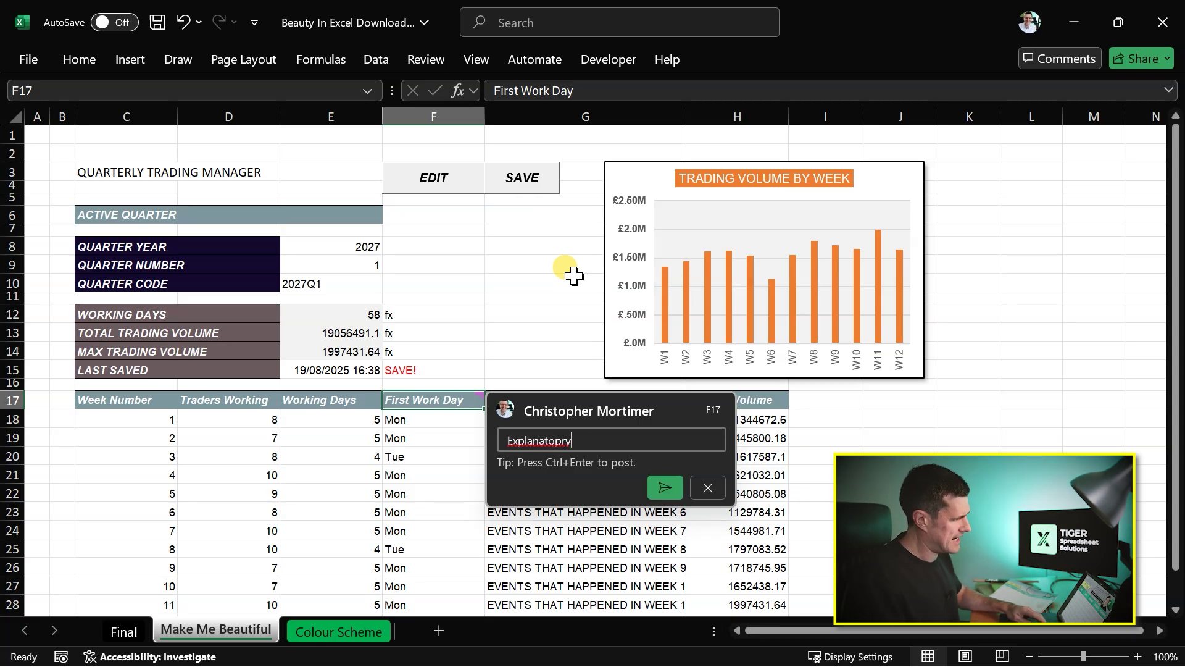
text(y)
key(BackSpace)
text(ry text about this cell)
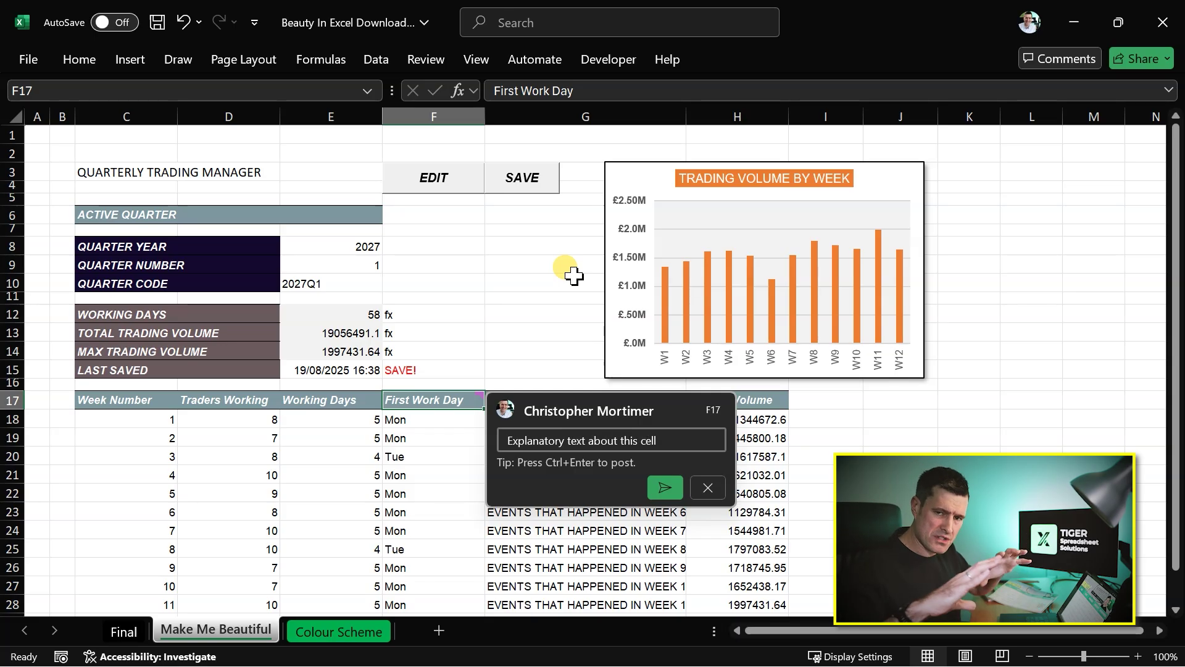
click(670, 488)
click(854, 426)
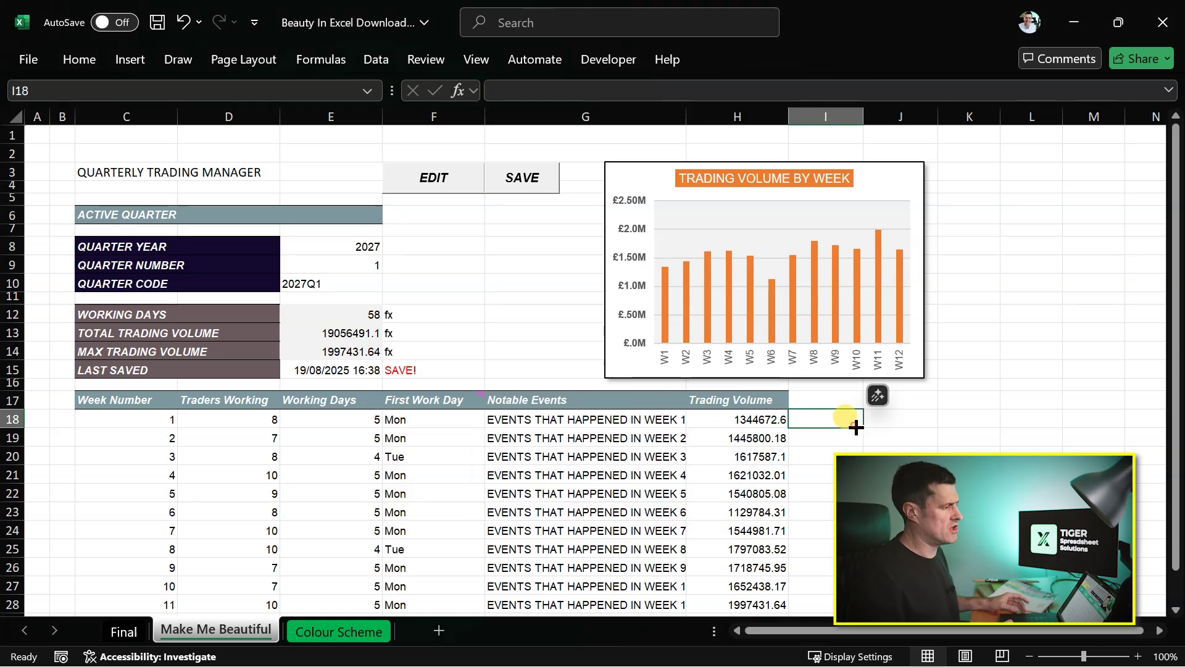
mouse_move(467, 400)
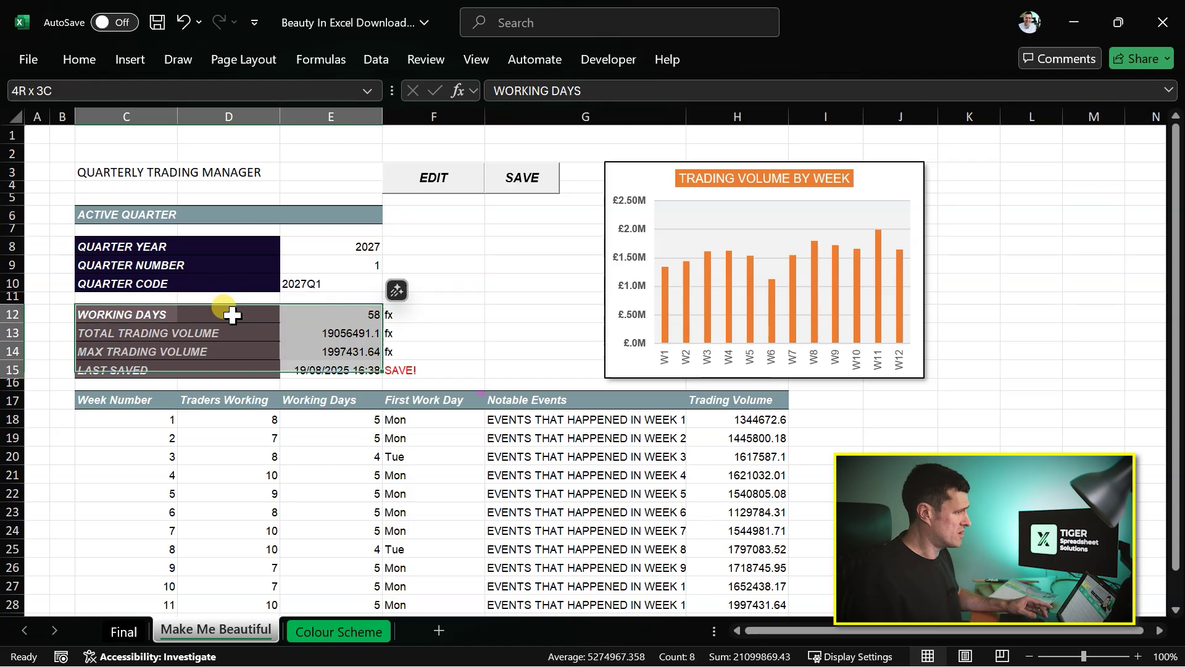
Add inside horizontal borders between the rows of the quarter block C8:E10
key(alt+h)
key(Escape)
key(Escape)
key(Left)
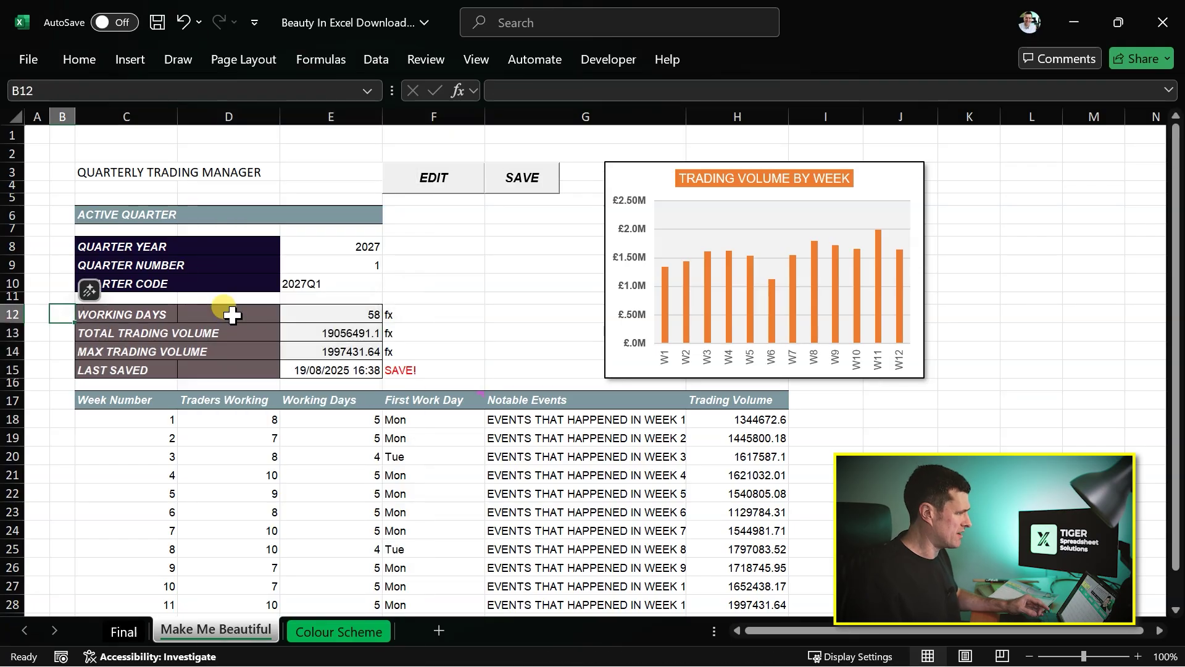
key(Right)
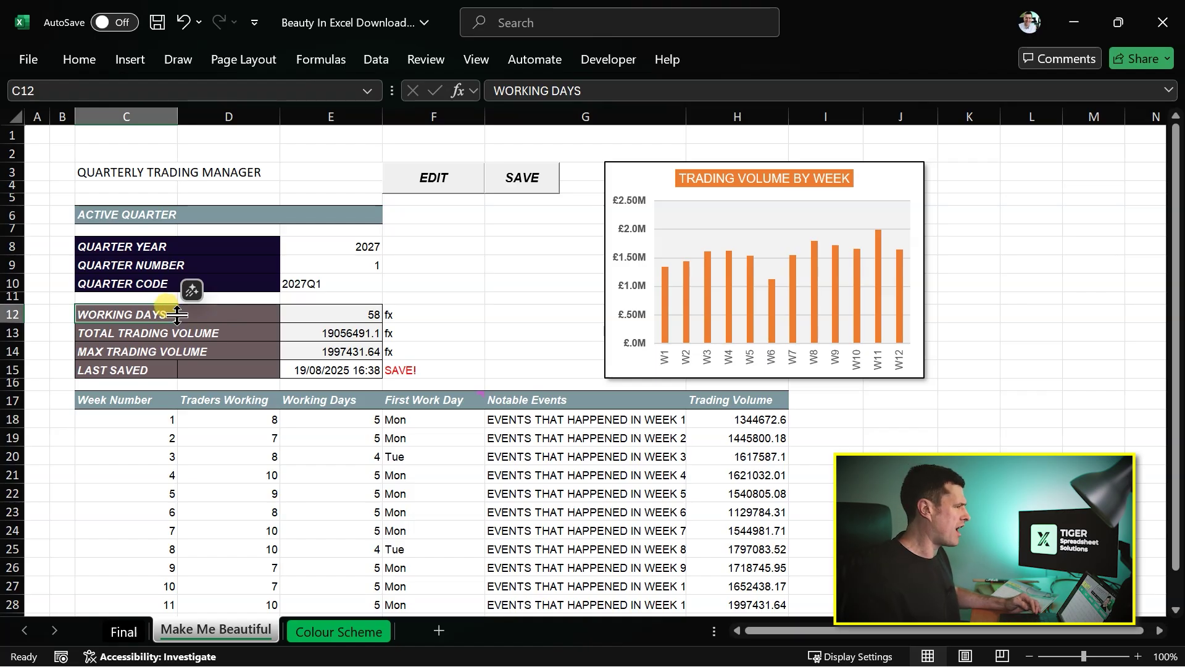
drag(177, 315, 177, 315)
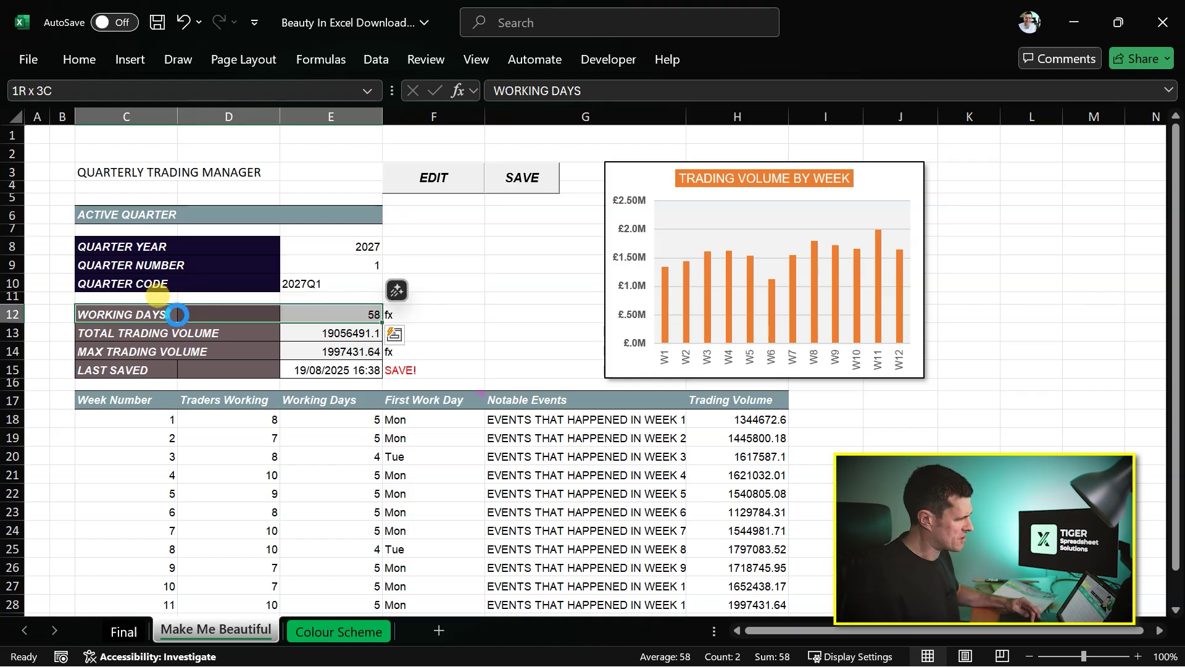
click(465, 284)
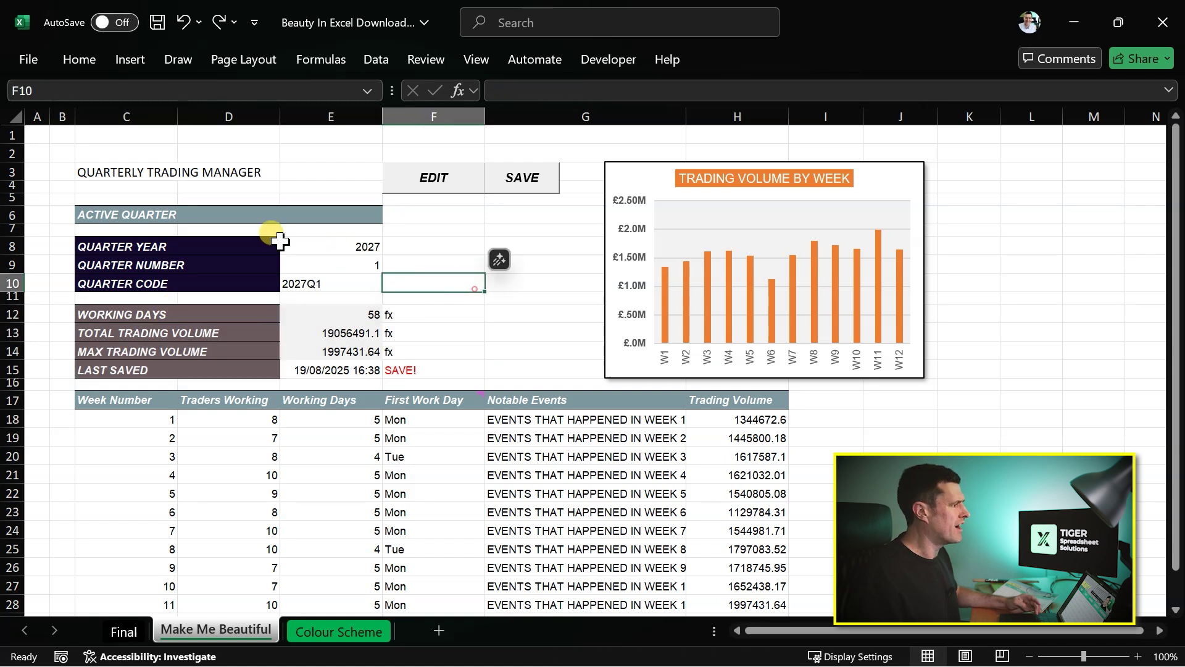
drag(232, 247, 233, 247)
key(ctrl+1)
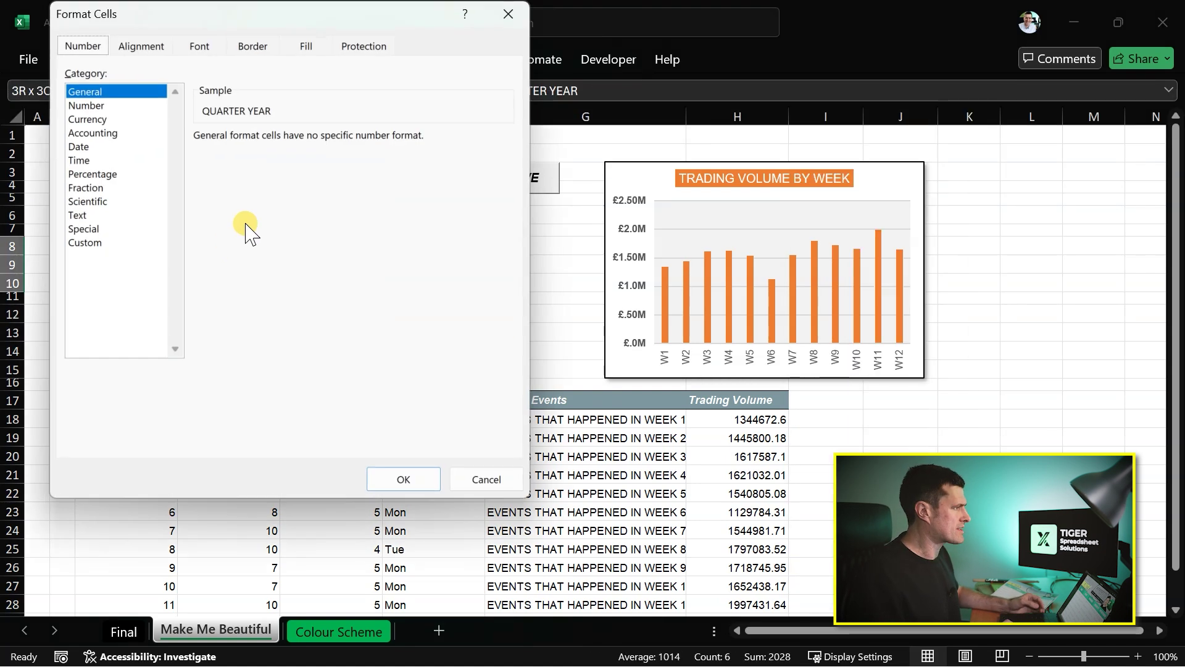
click(254, 47)
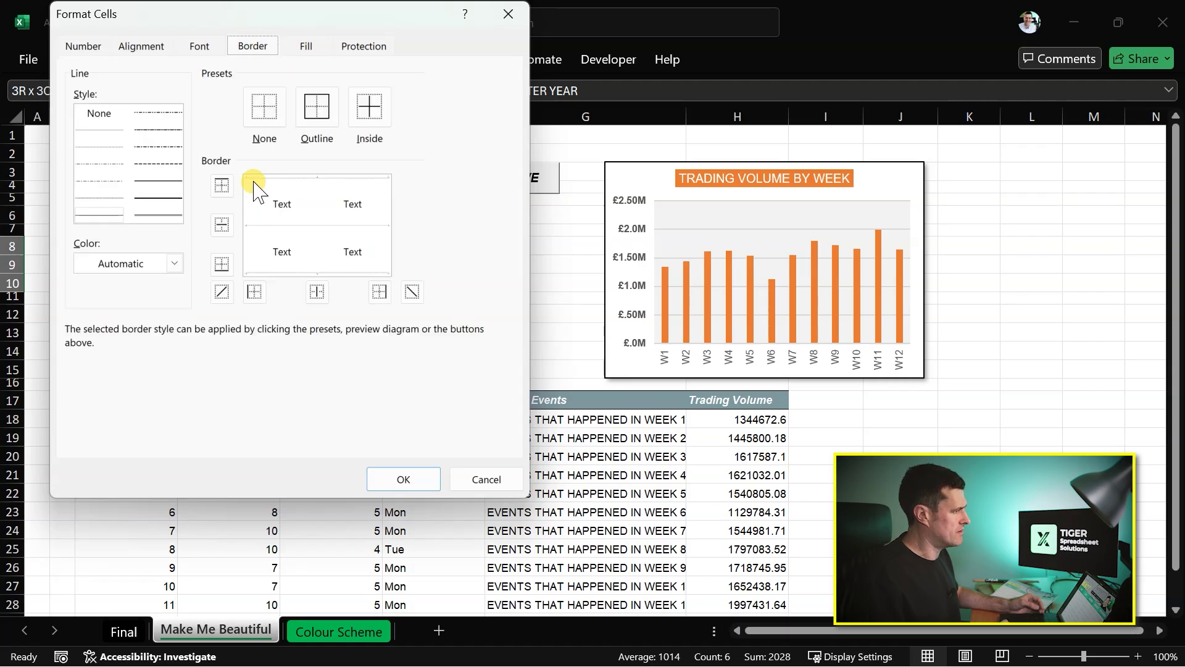
click(272, 227)
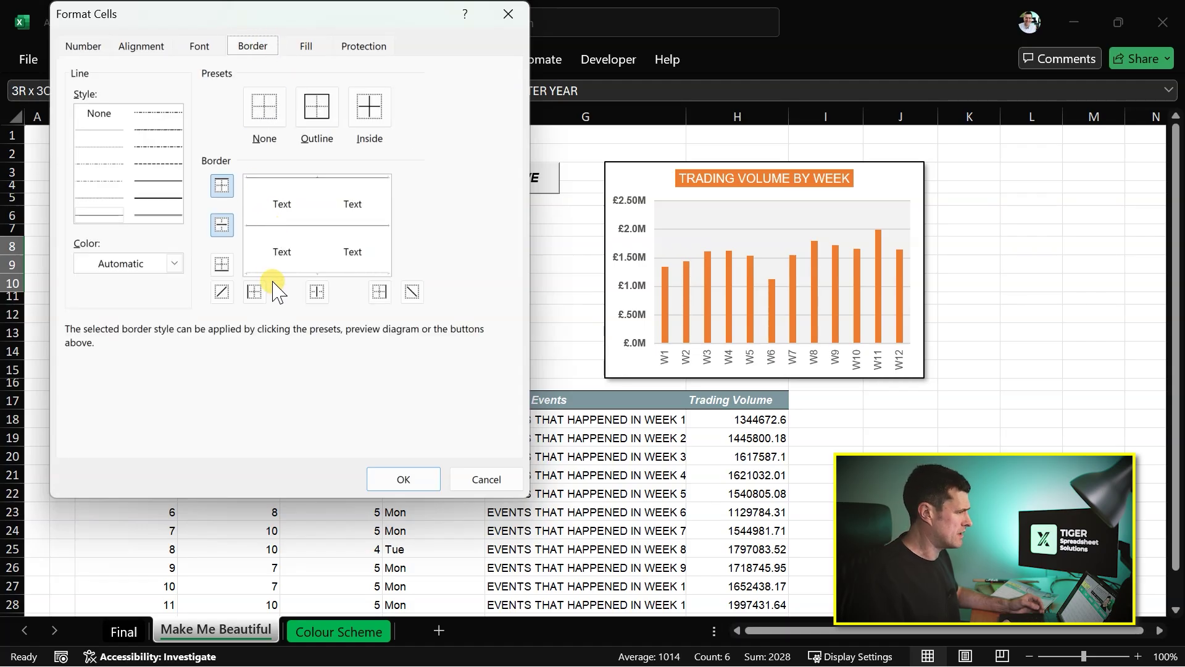
click(400, 479)
click(486, 309)
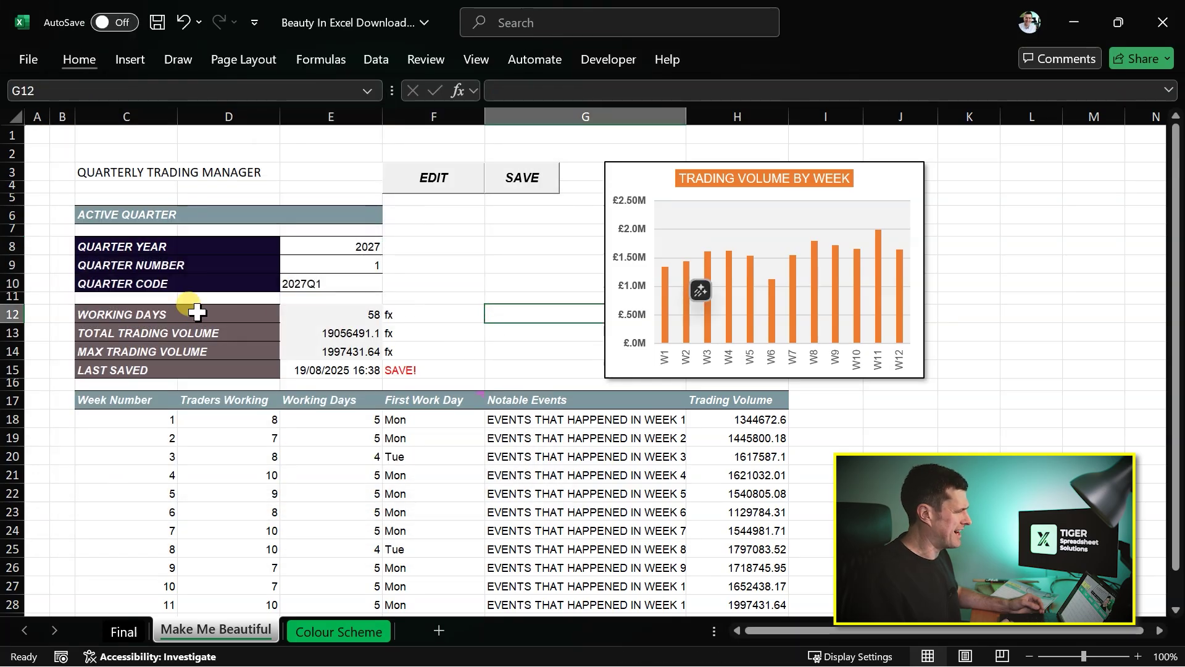
Select the weekly trading table C17:H29, including its header row
click(195, 312)
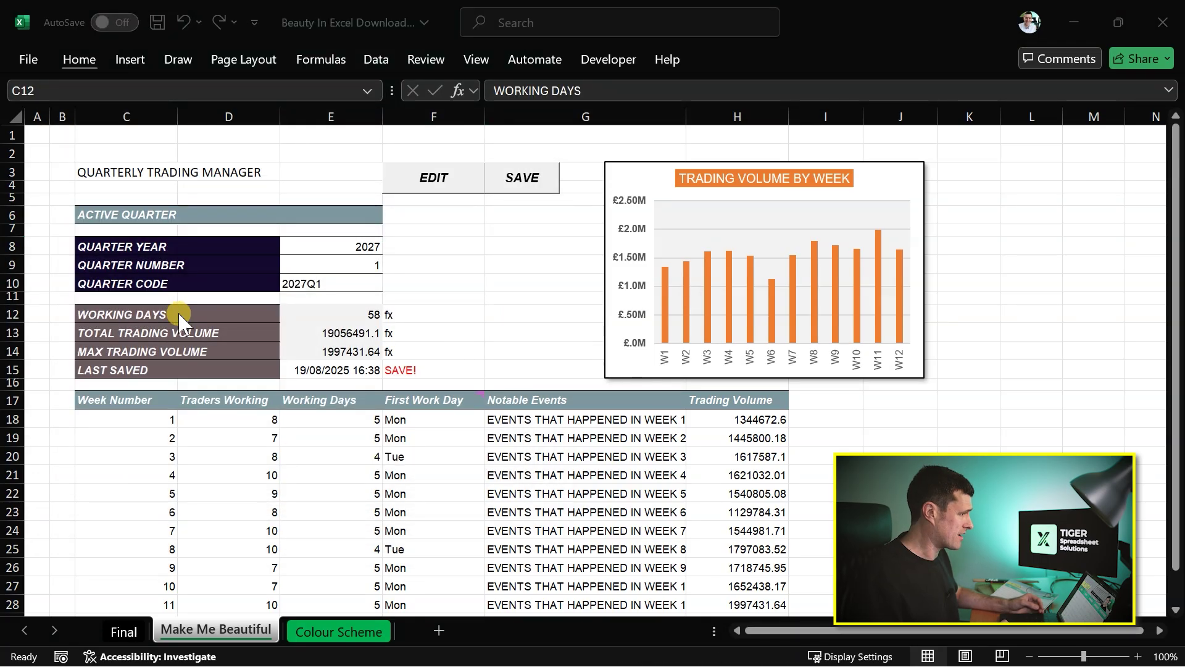
key(shift+Right)
key(shift+Right)
key(shift+Down)
key(shift+Down)
key(shift+Down)
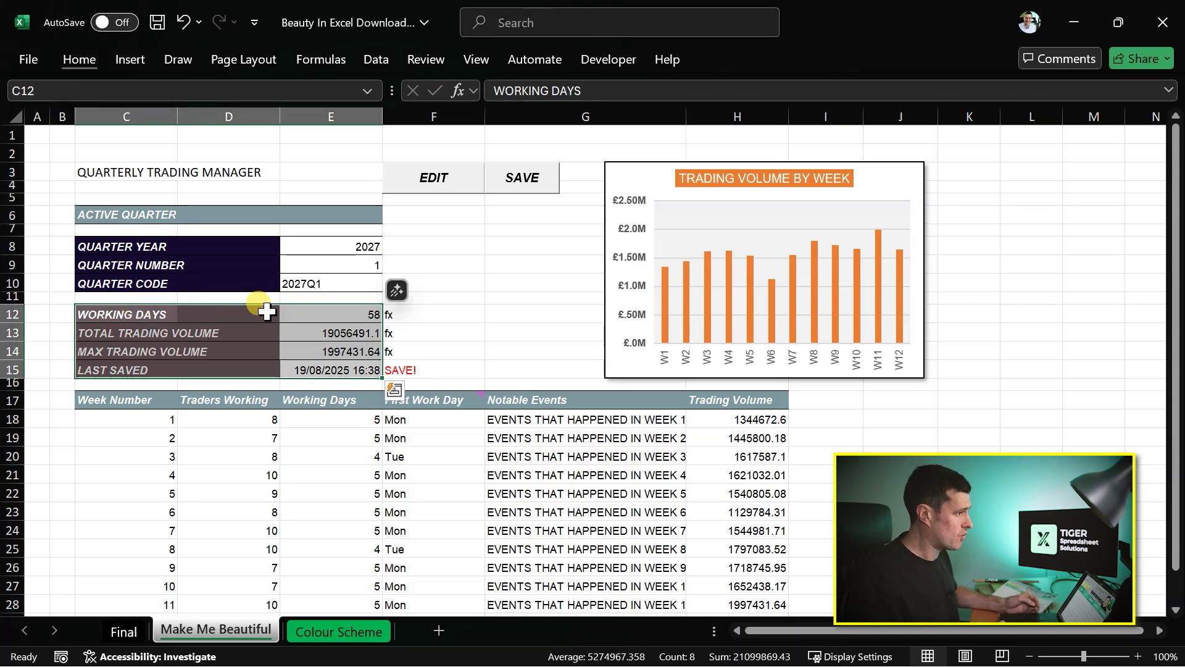
click(498, 297)
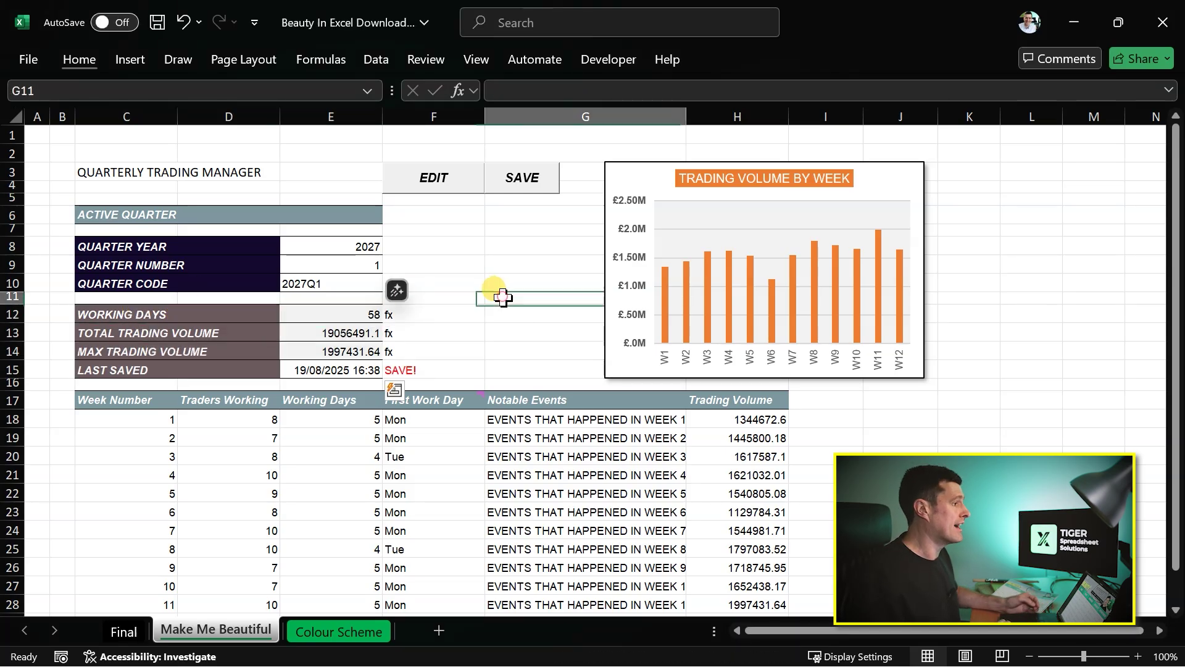
click(129, 400)
key(Down)
key(shift+Right)
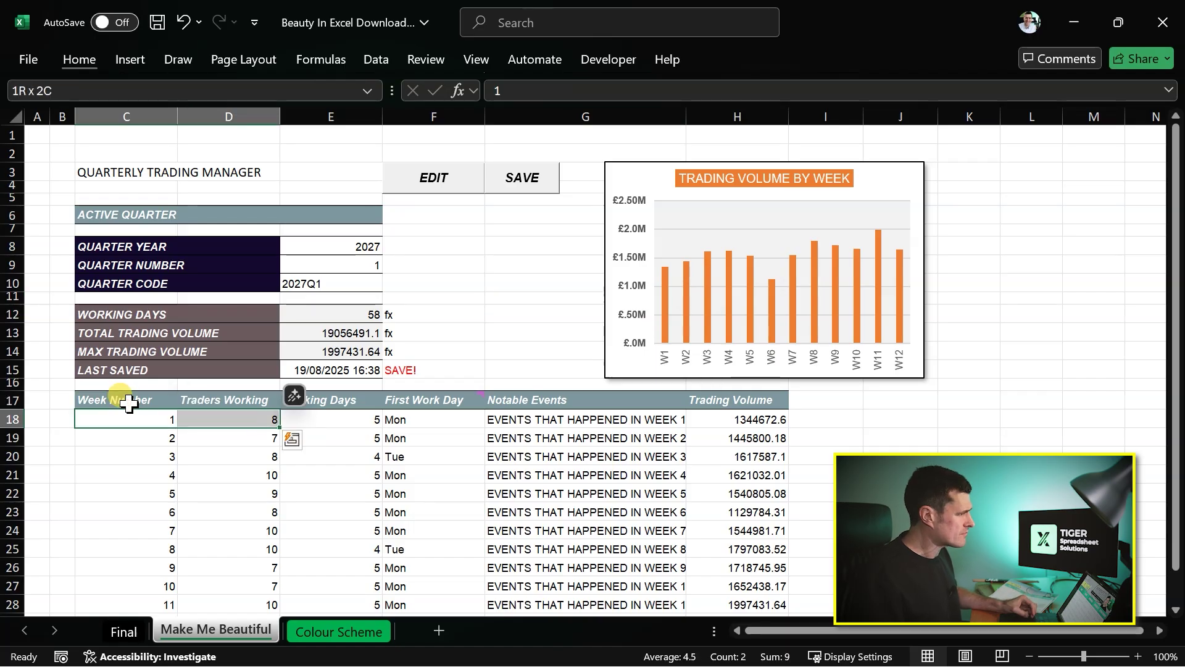
key(ctrl+shift+Right)
key(ctrl+shift+Down)
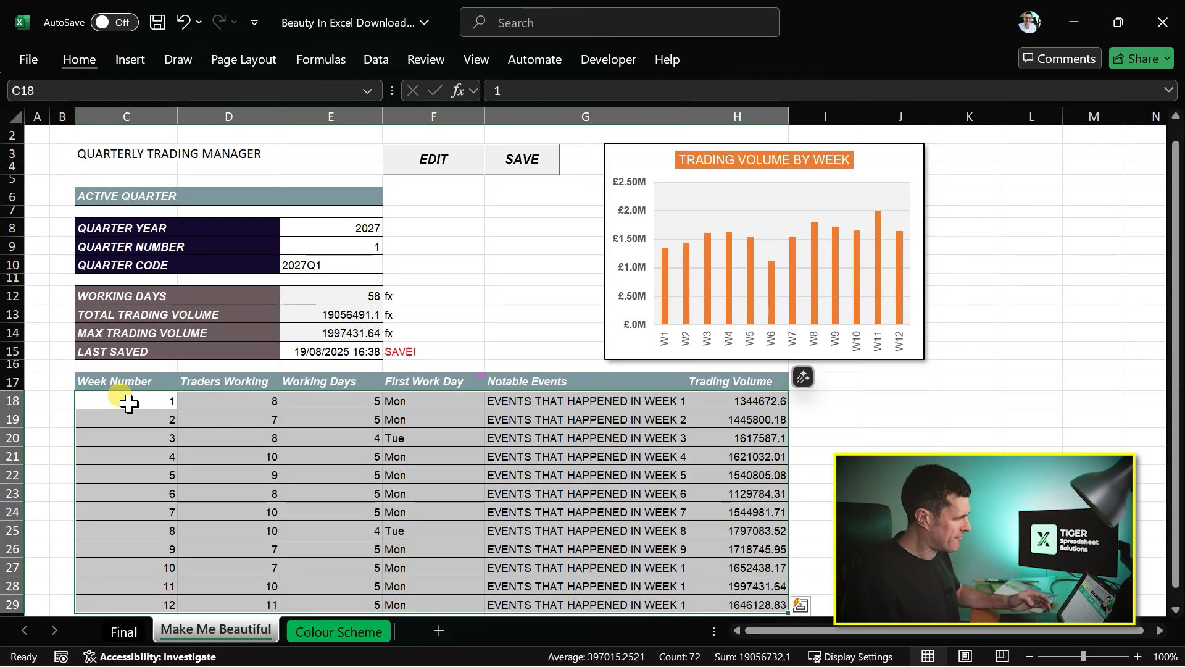
click(129, 402)
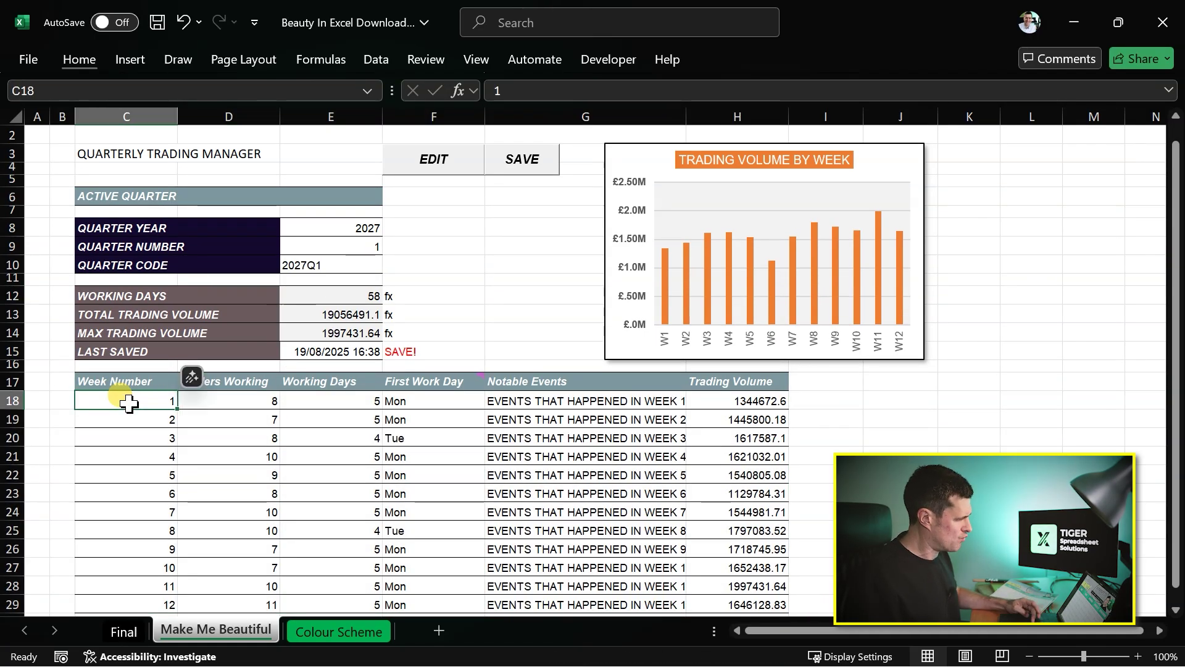
key(ctrl+z)
click(128, 402)
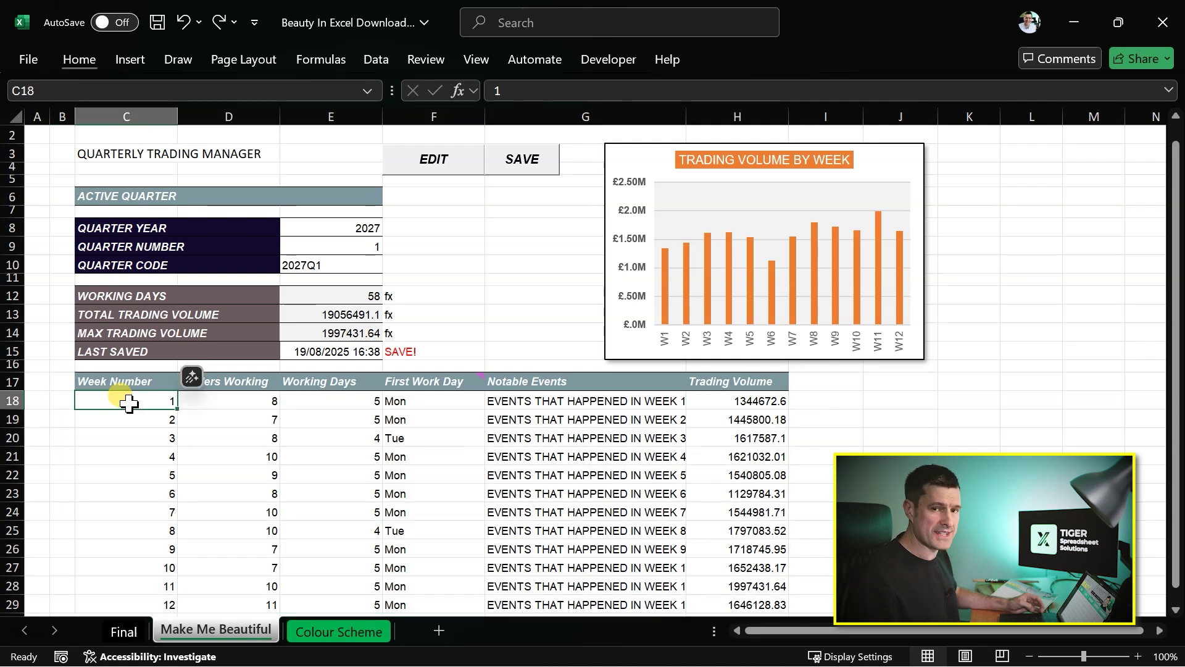
key(Up)
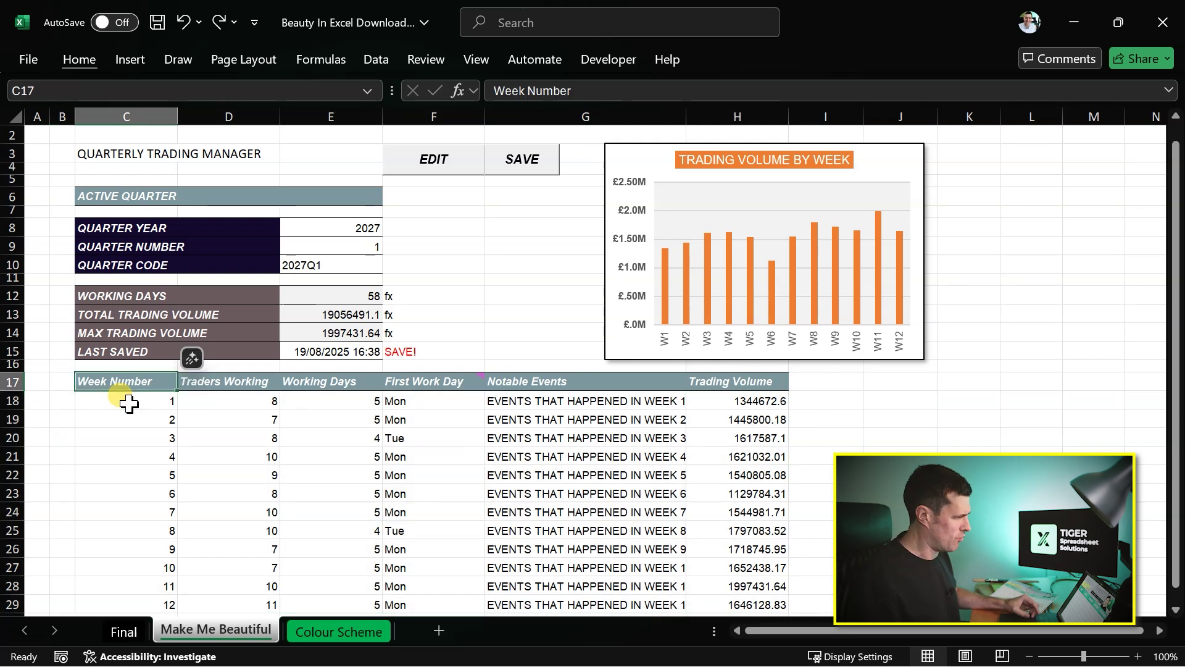
key(ctrl+shift+Right)
key(ctrl+shift+Down)
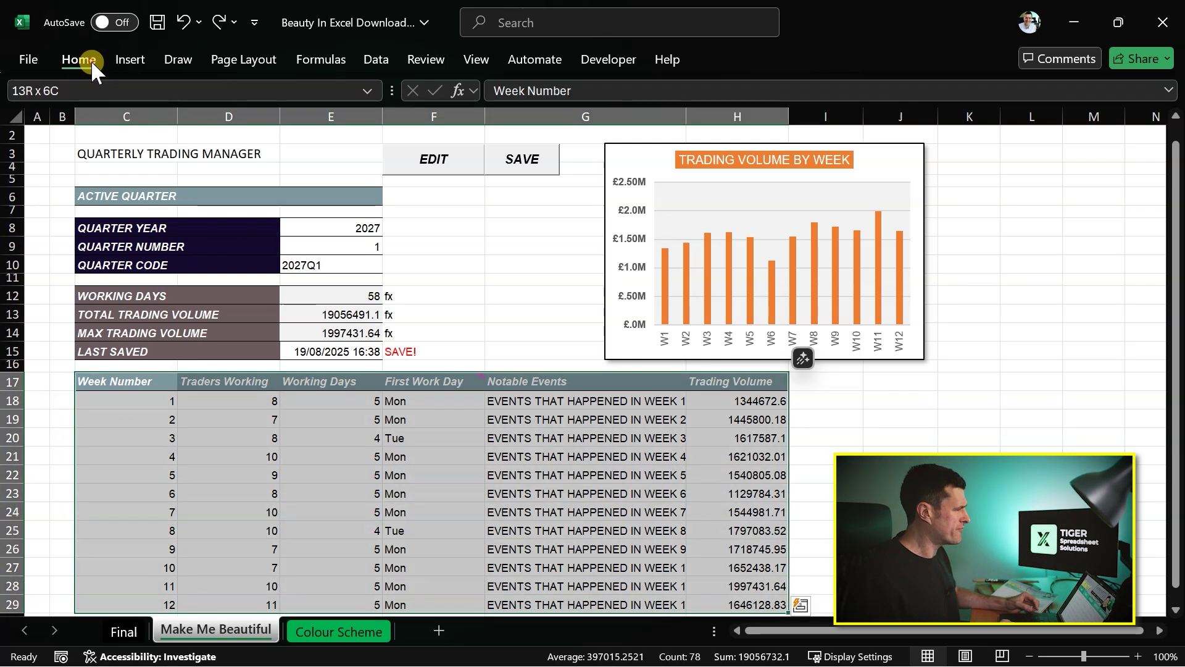
click(91, 61)
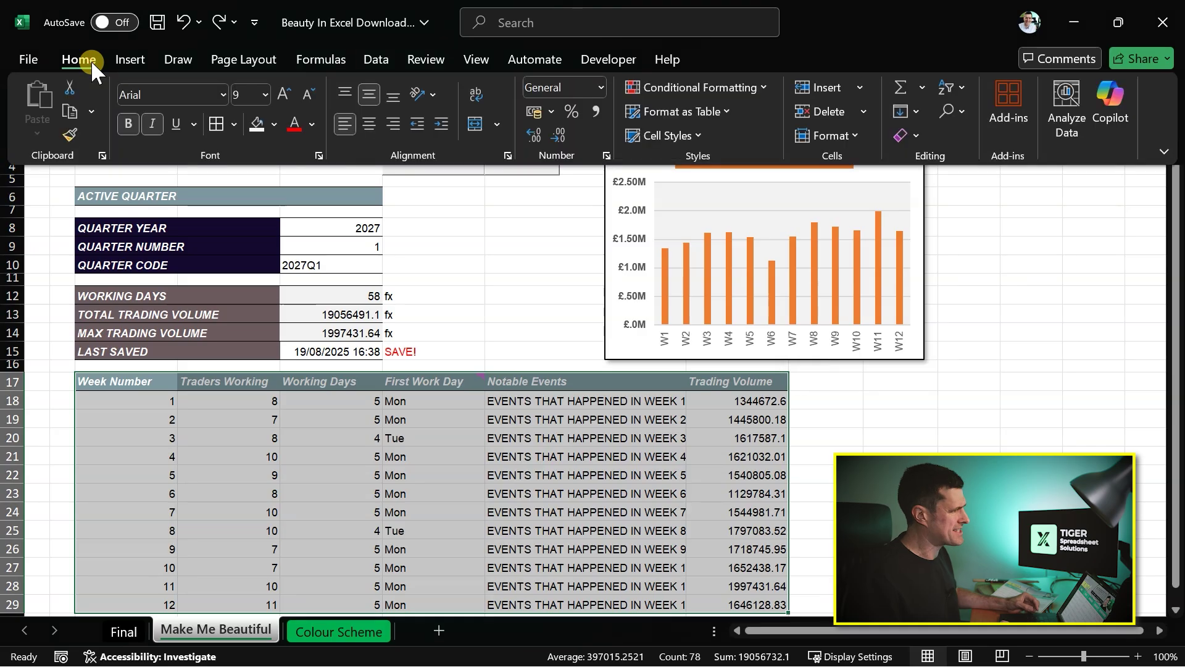
click(729, 110)
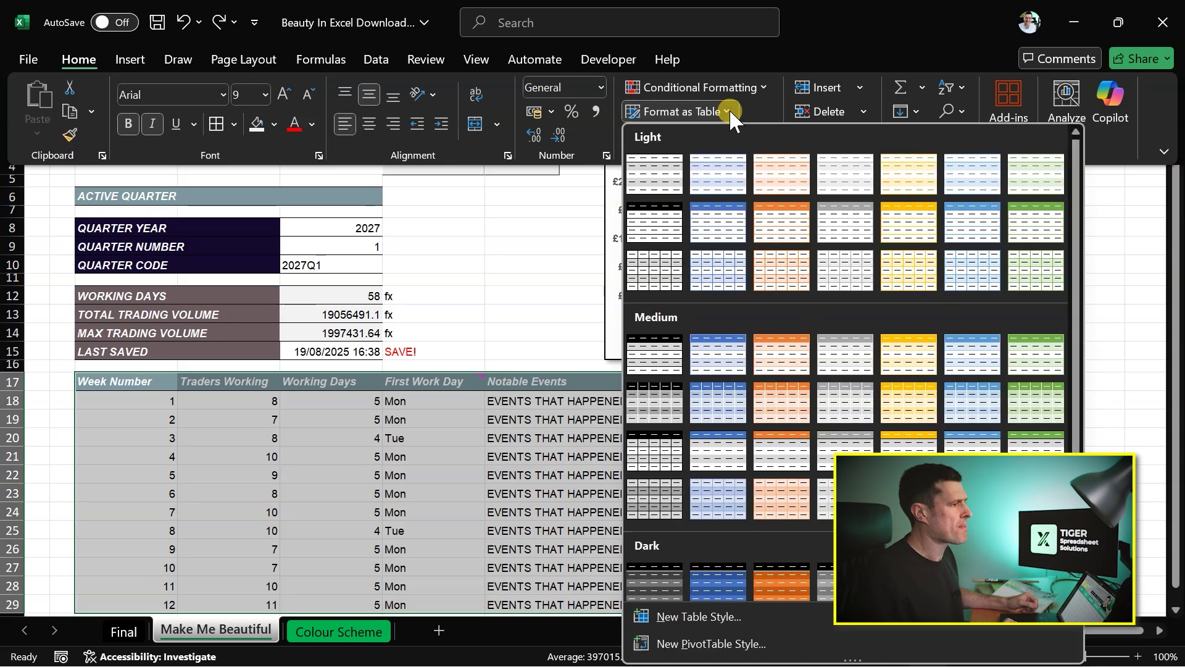
click(667, 175)
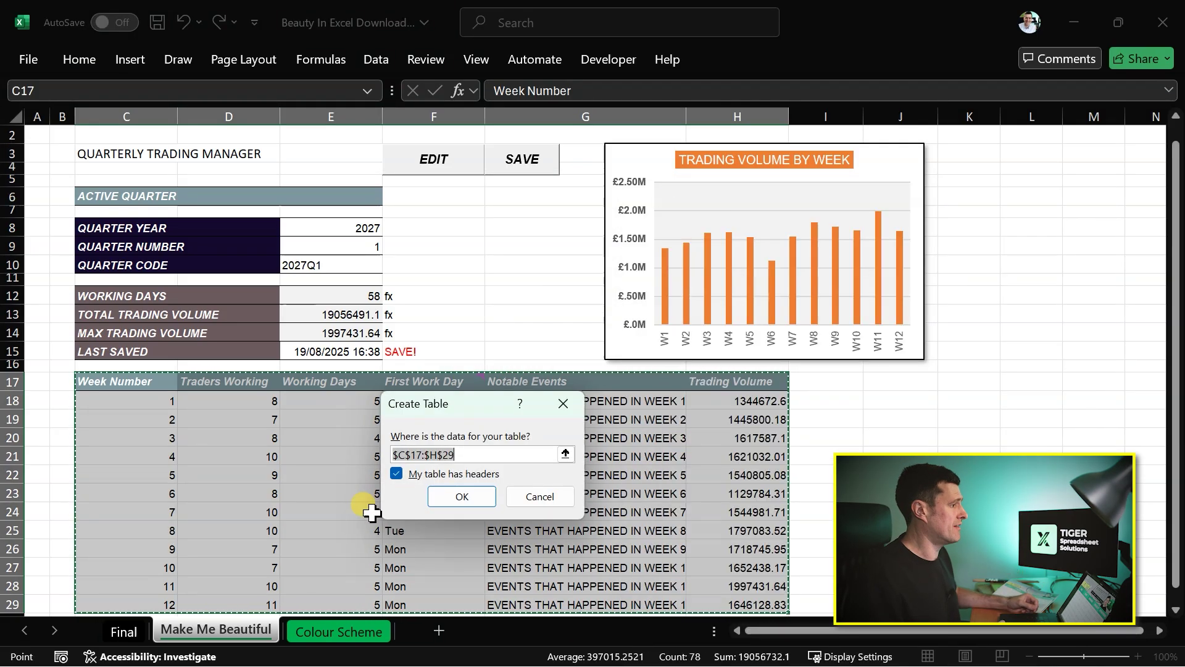
click(460, 497)
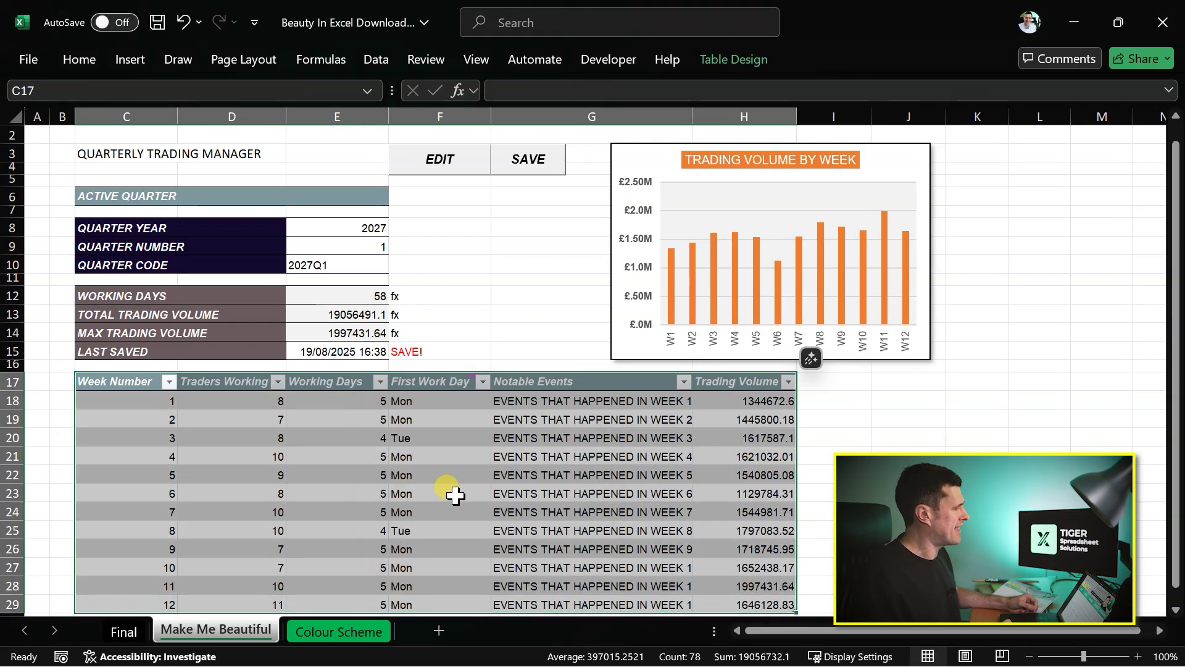
scroll(303, 488, down, 4)
scroll(302, 488, up, 2)
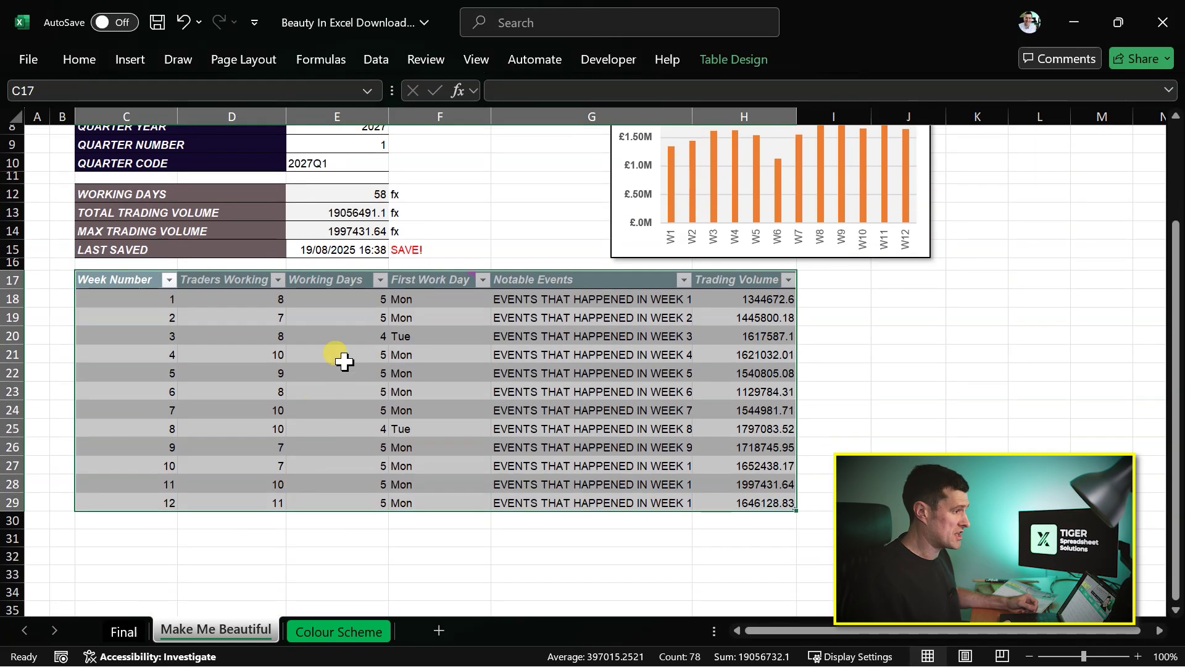
click(350, 336)
key(Left)
key(Left)
key(Left)
key(Up)
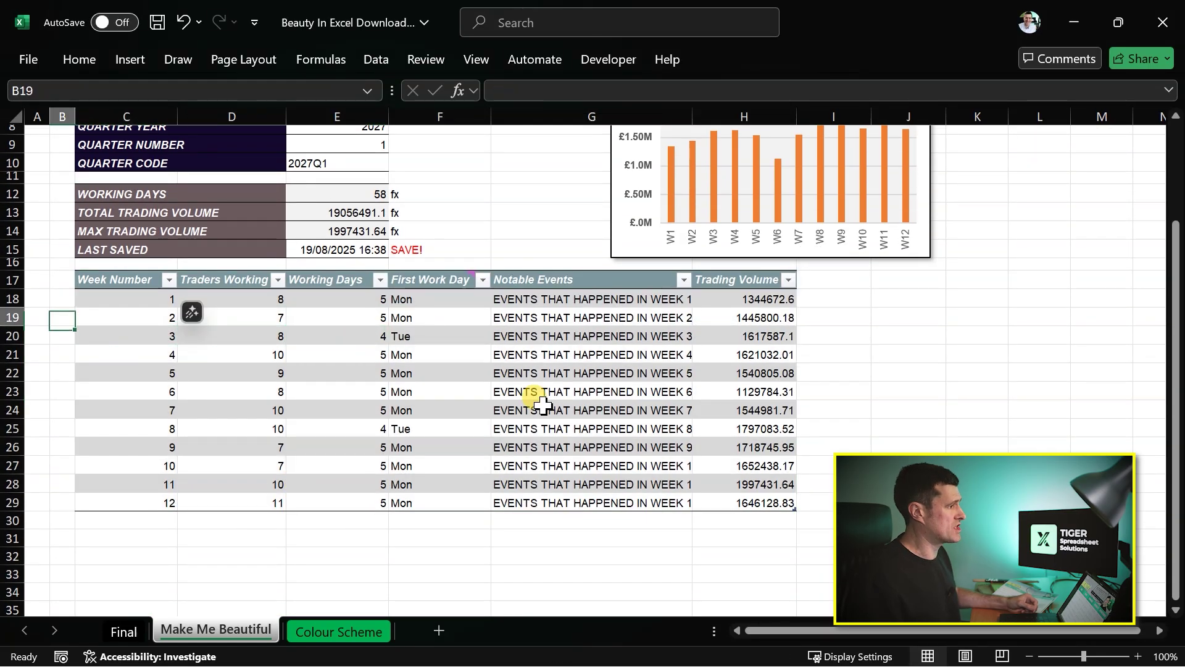
key(Up)
key(Right)
key(shift+Down)
key(shift+Down)
key(shift+Down)
key(shift+Down)
key(shift+Down)
key(shift+Down)
key(shift+Down)
key(shift+Down)
key(shift+Down)
key(shift+Down)
key(shift+Down)
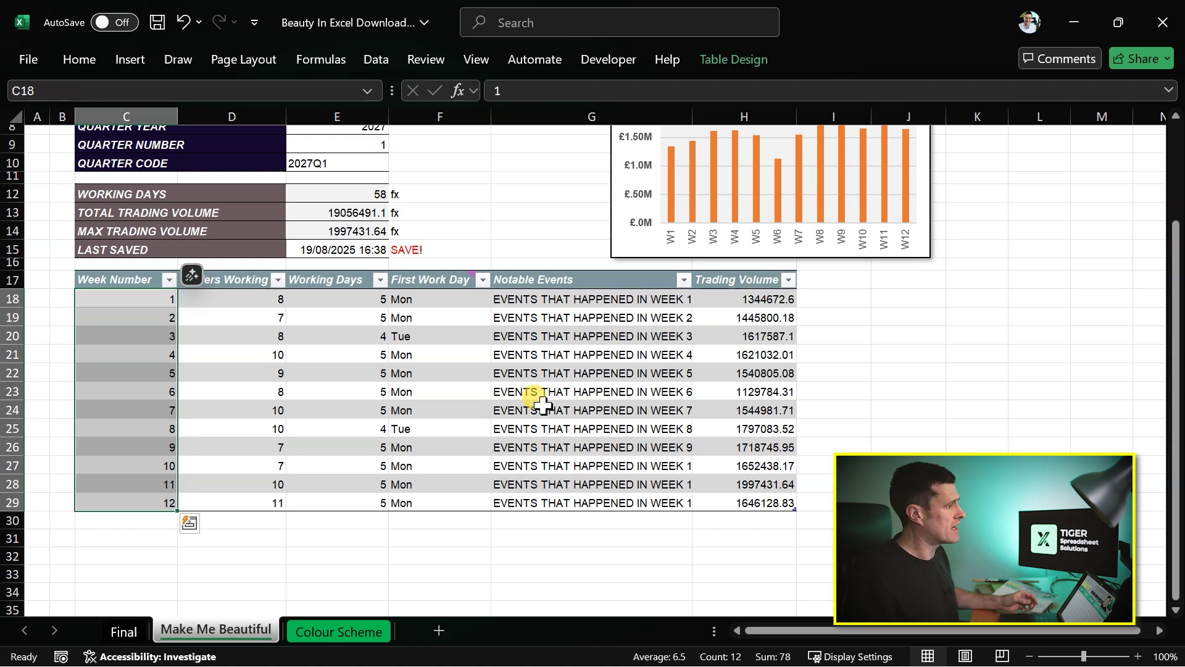
key(Down)
key(shift+Right)
key(shift+Right)
key(shift+Right)
key(shift+Right)
key(shift+Right)
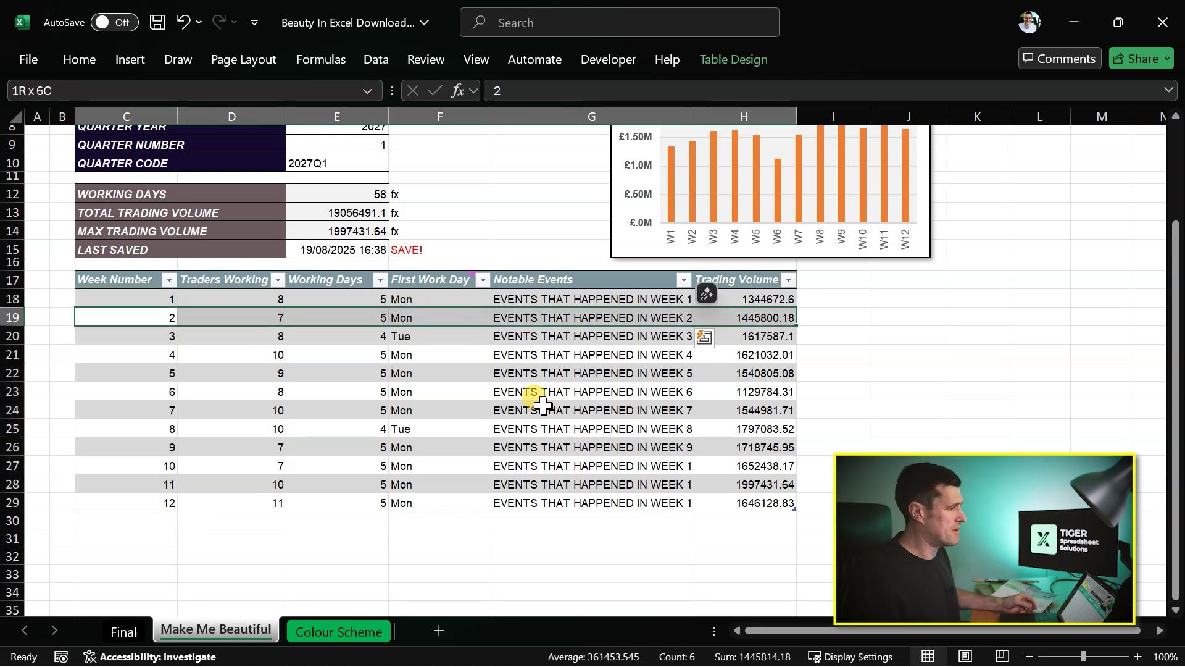
key(Down)
key(shift+Right)
key(shift+Right)
key(shift+Right)
key(shift+Right)
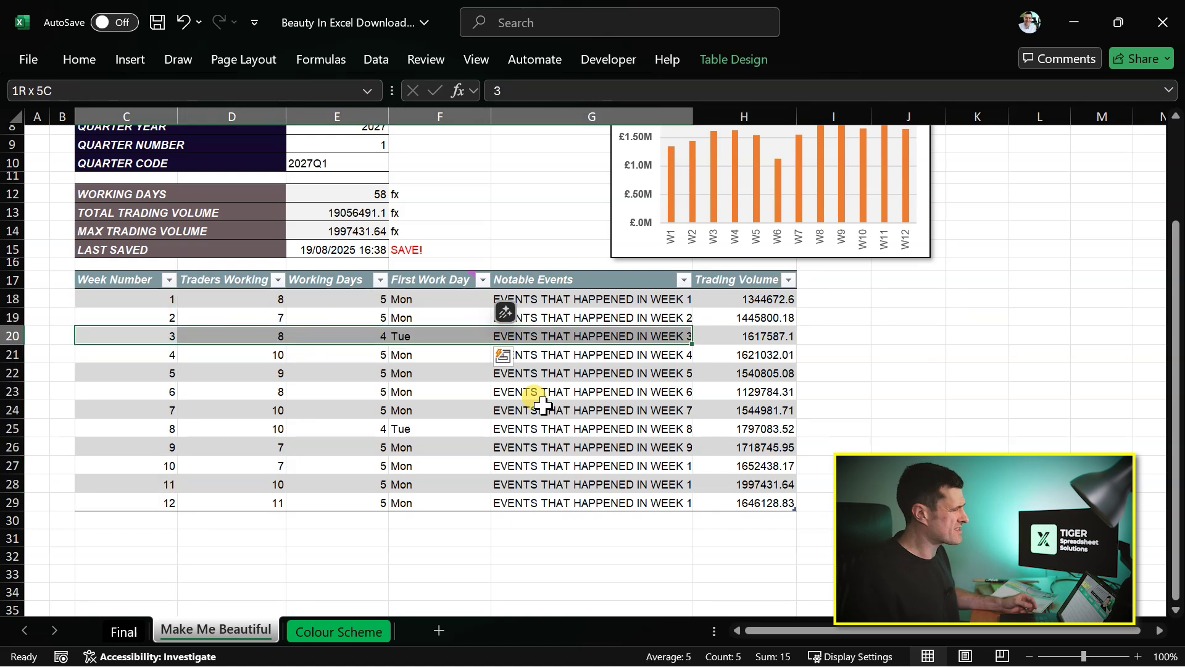
key(shift+Right)
key(shift+Left)
key(shift+Left)
key(shift+Left)
key(shift+Left)
key(shift+Left)
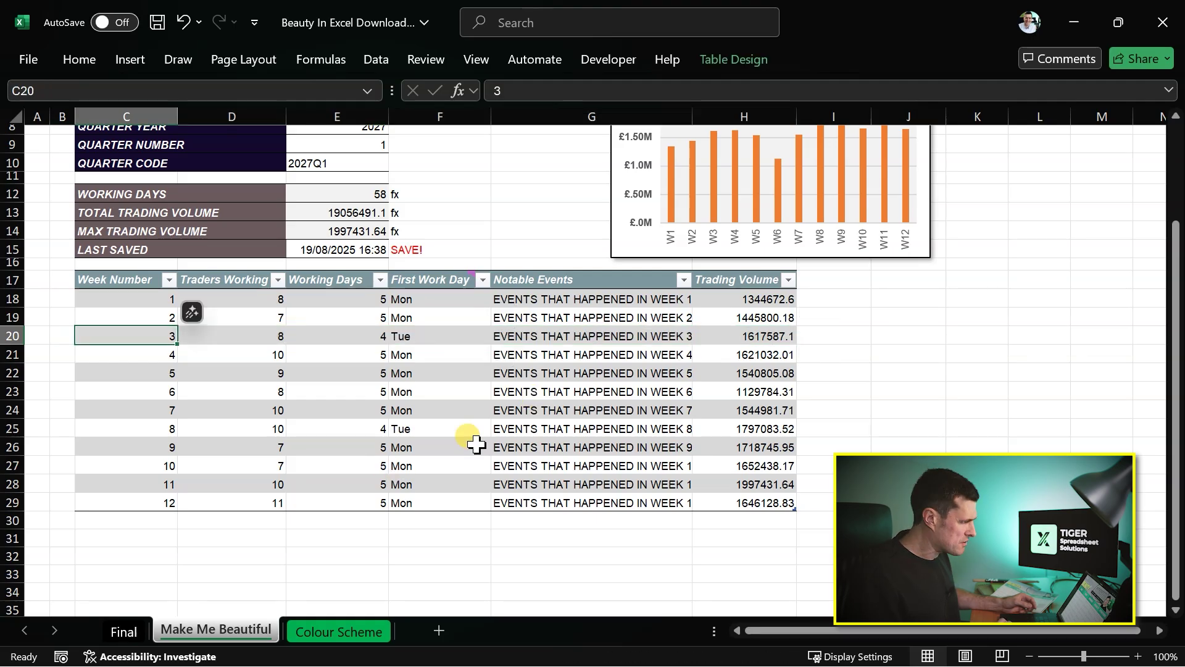
scroll(477, 445, up, 3)
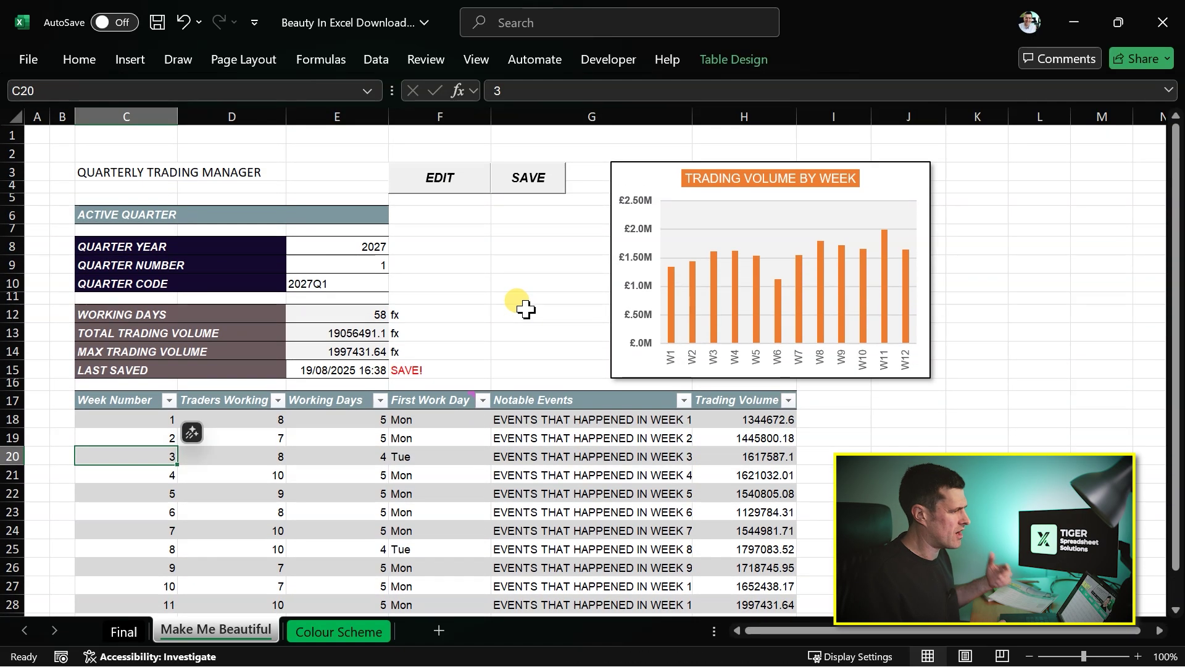
Check the LAST SAVED date and QUARTER YEAR label, then switch to the Final sheet
click(525, 309)
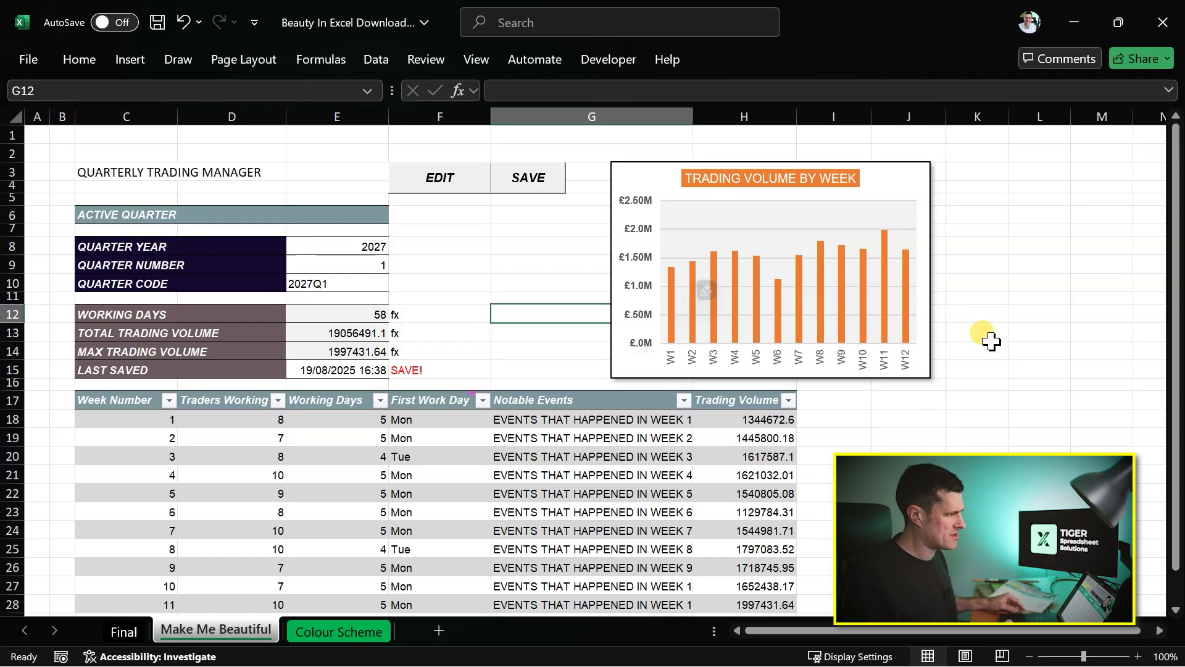
click(313, 362)
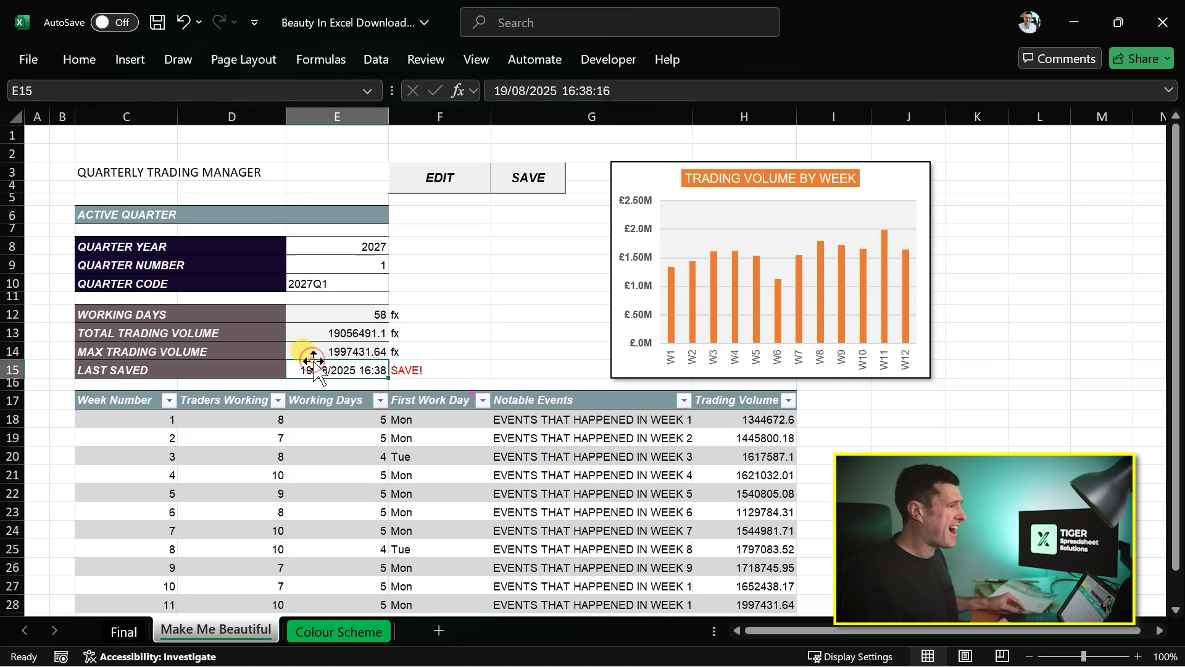
click(152, 246)
click(137, 633)
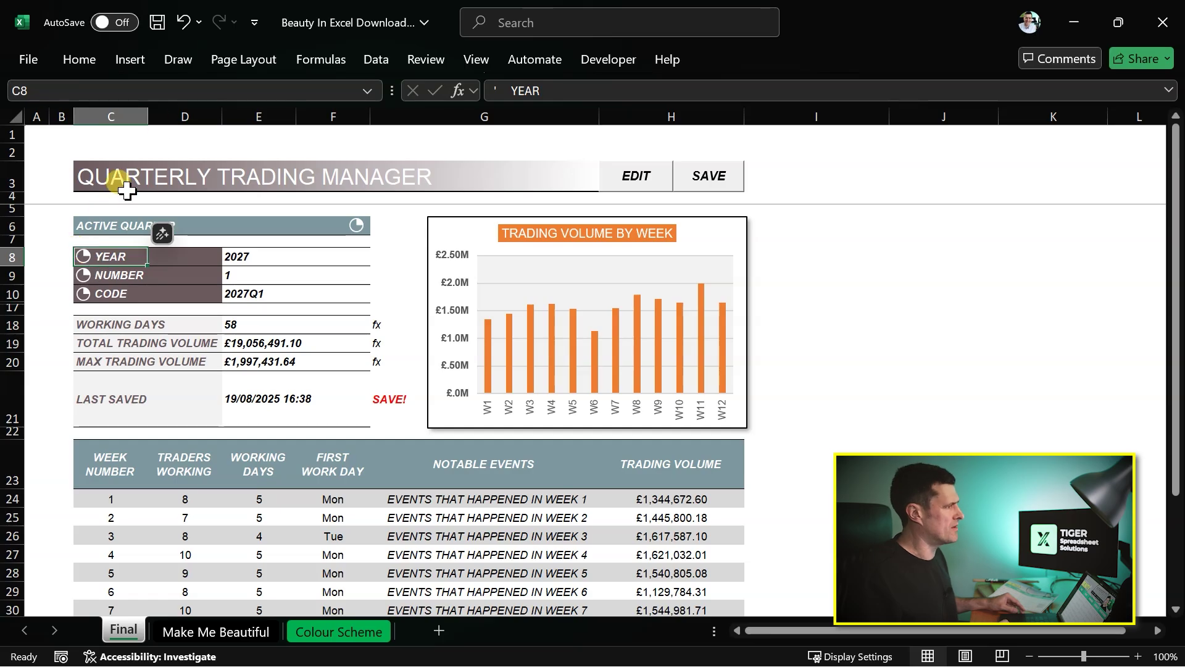
Insert a stock icon on the Final sheet and place it beside Active Quarter
click(131, 59)
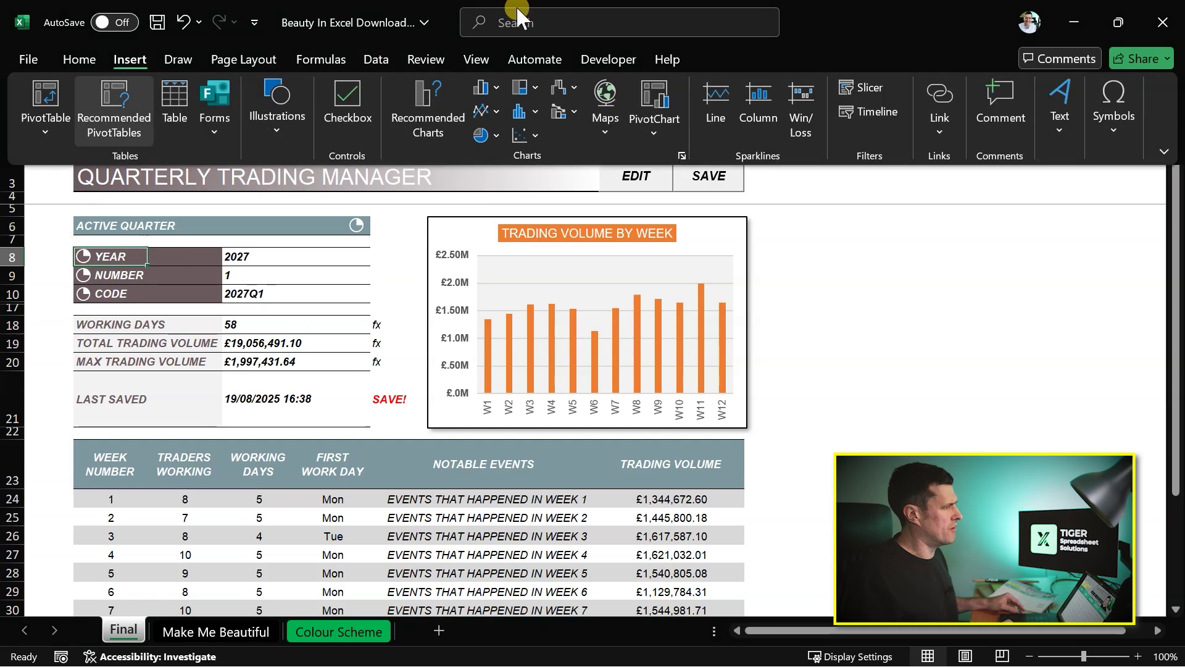
click(304, 141)
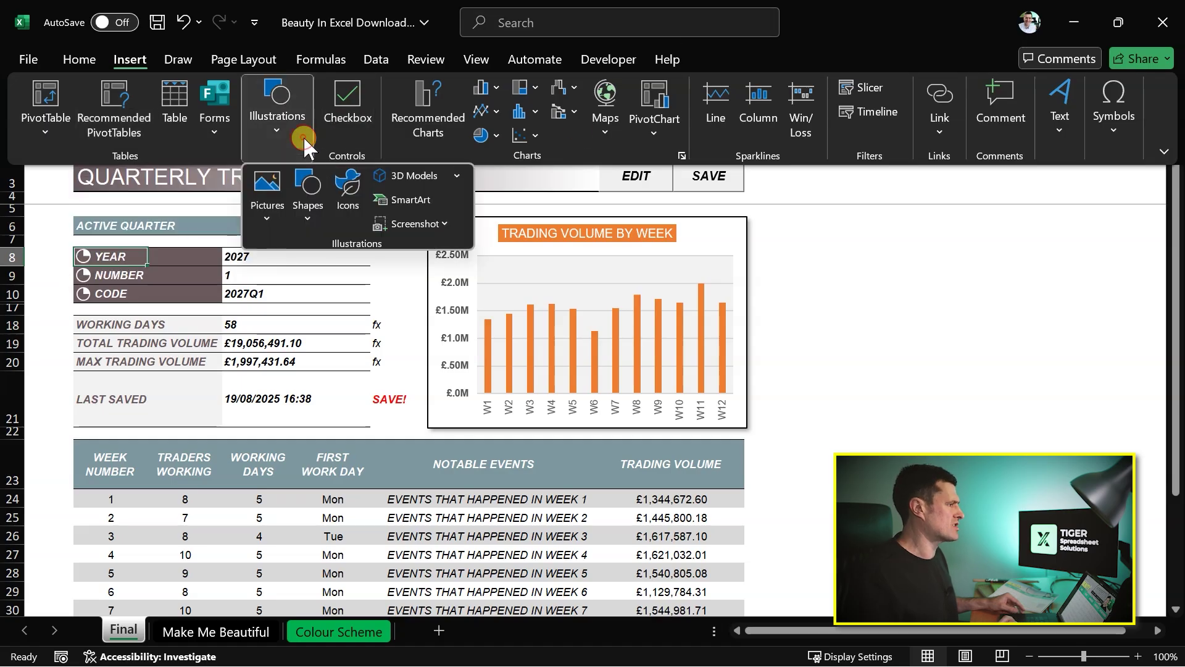
click(341, 195)
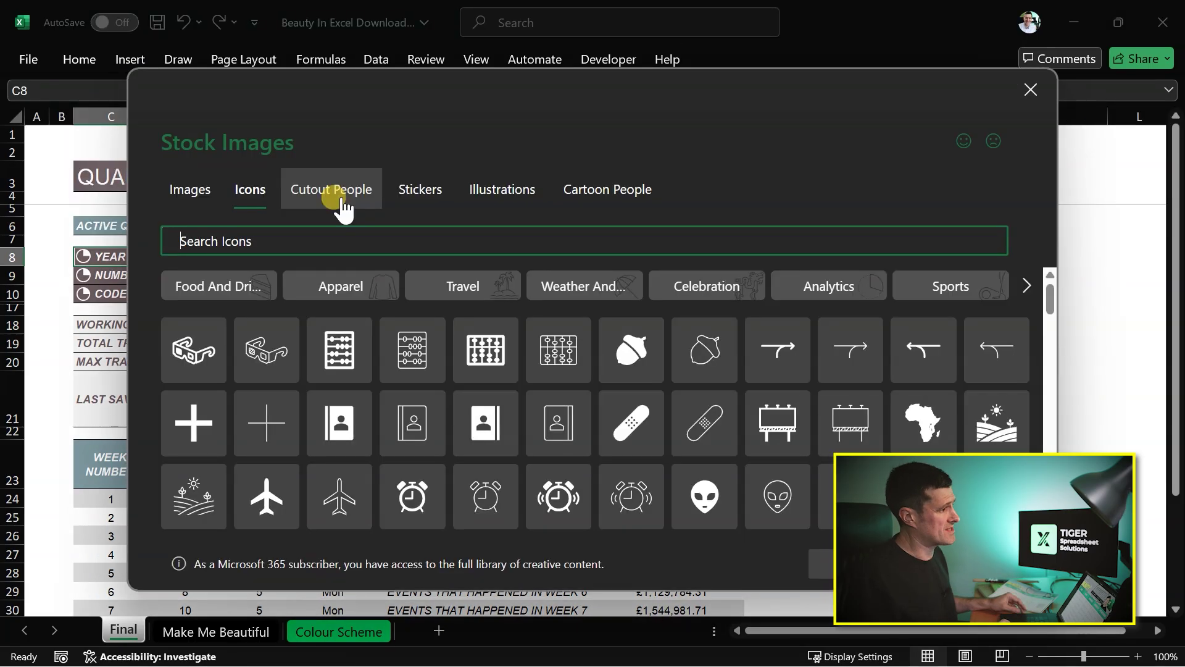
click(367, 204)
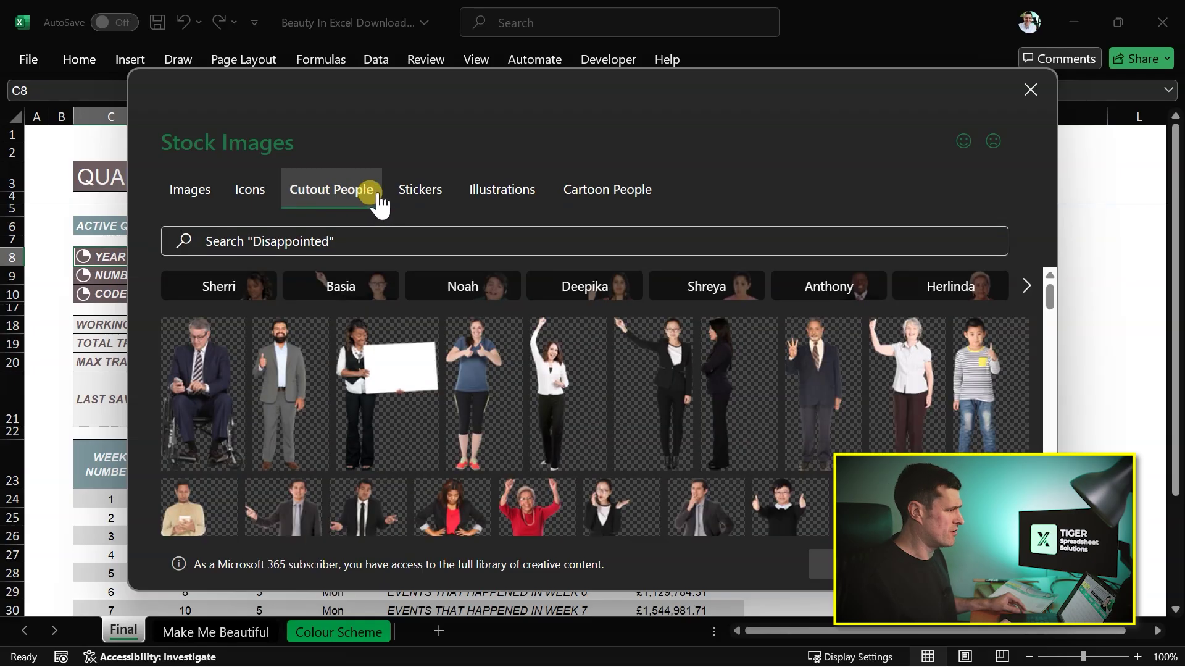
click(262, 199)
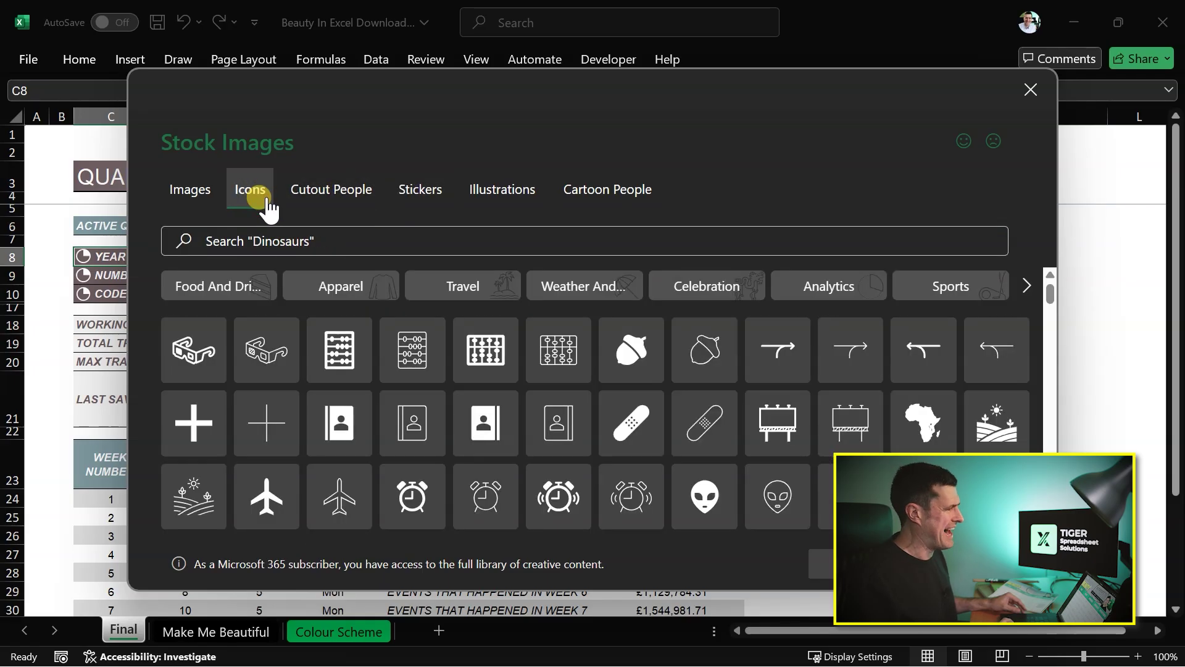
scroll(510, 394, down, 1)
scroll(510, 394, up, 1)
scroll(510, 394, down, 2)
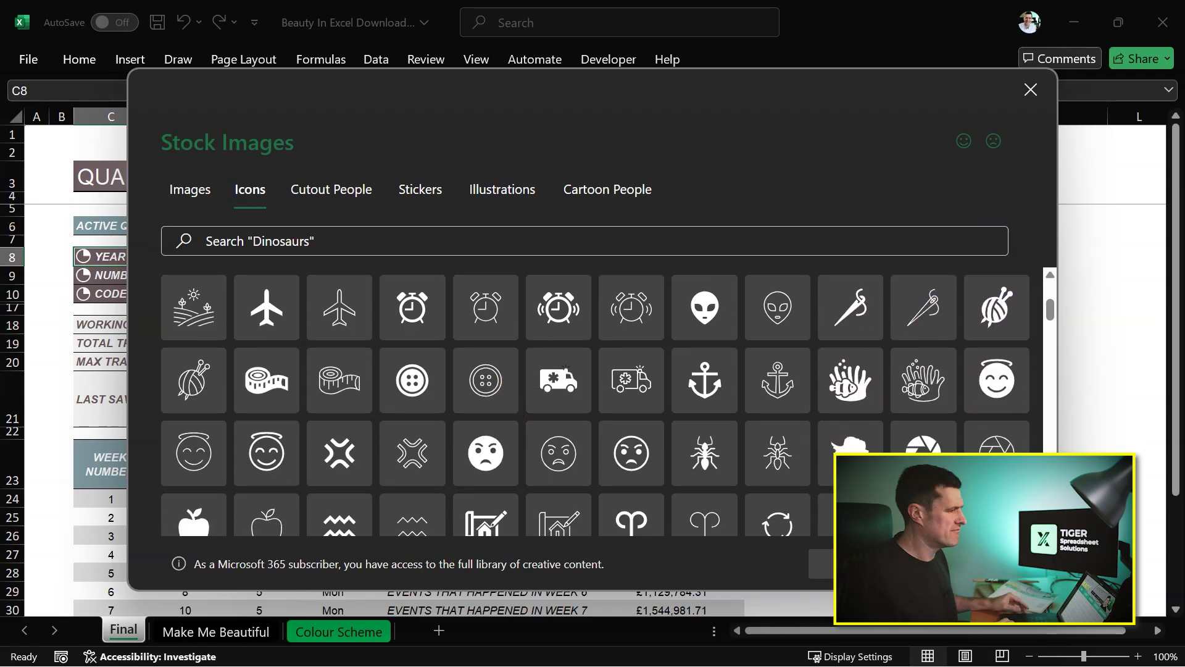
click(859, 564)
drag(735, 477, 363, 234)
click(953, 257)
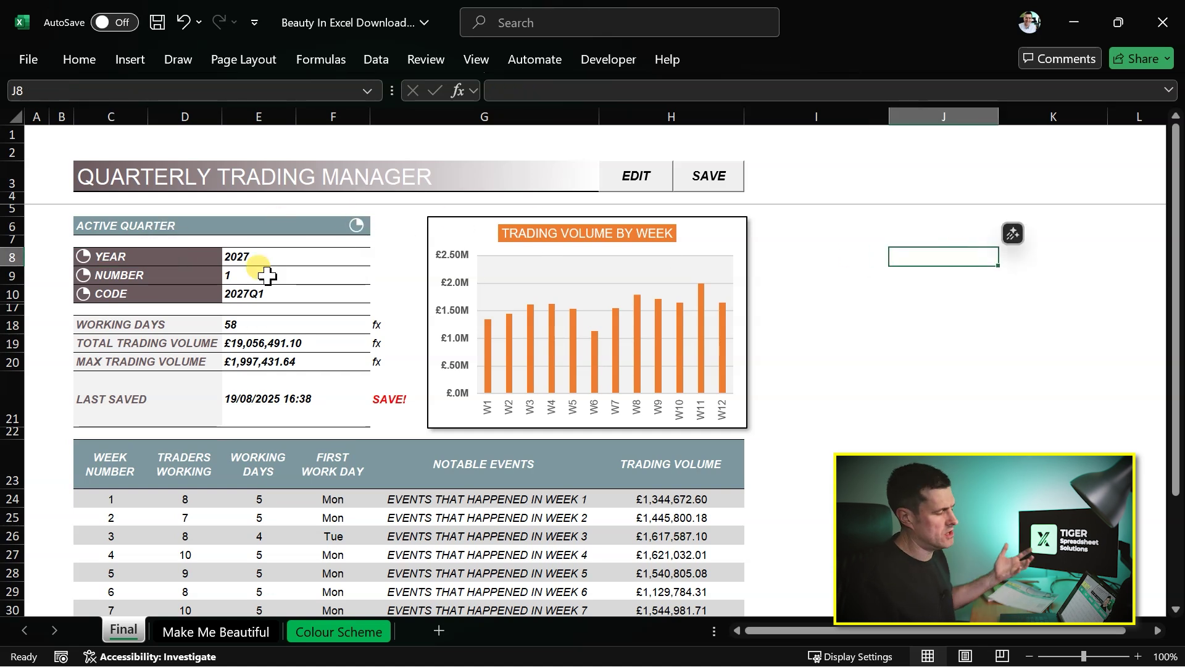
Inspect the YEAR, NUMBER and CODE label rows, ending with YEAR selected
click(168, 262)
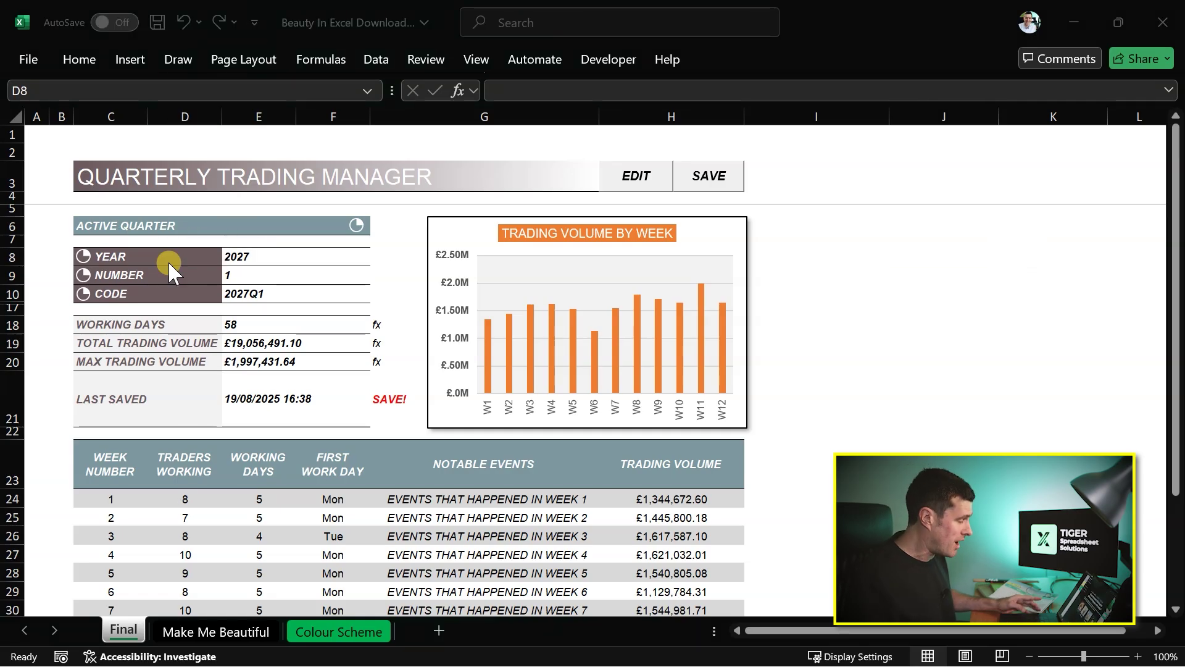
click(136, 255)
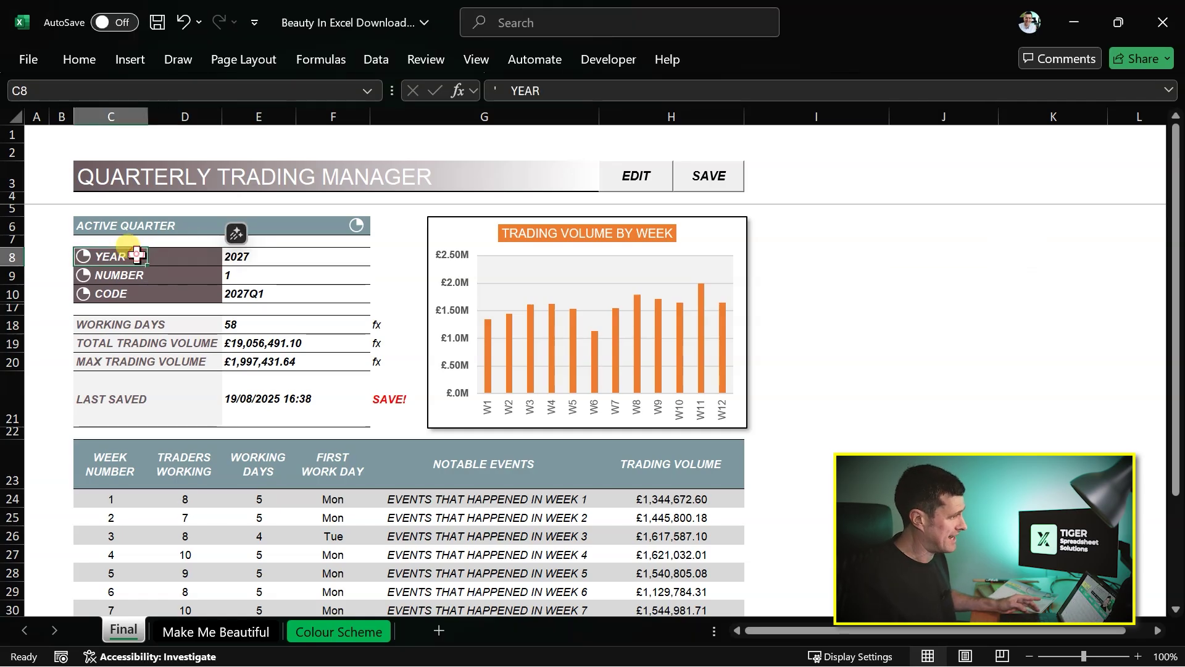
key(shift+Right)
key(shift+Down)
key(shift+Down)
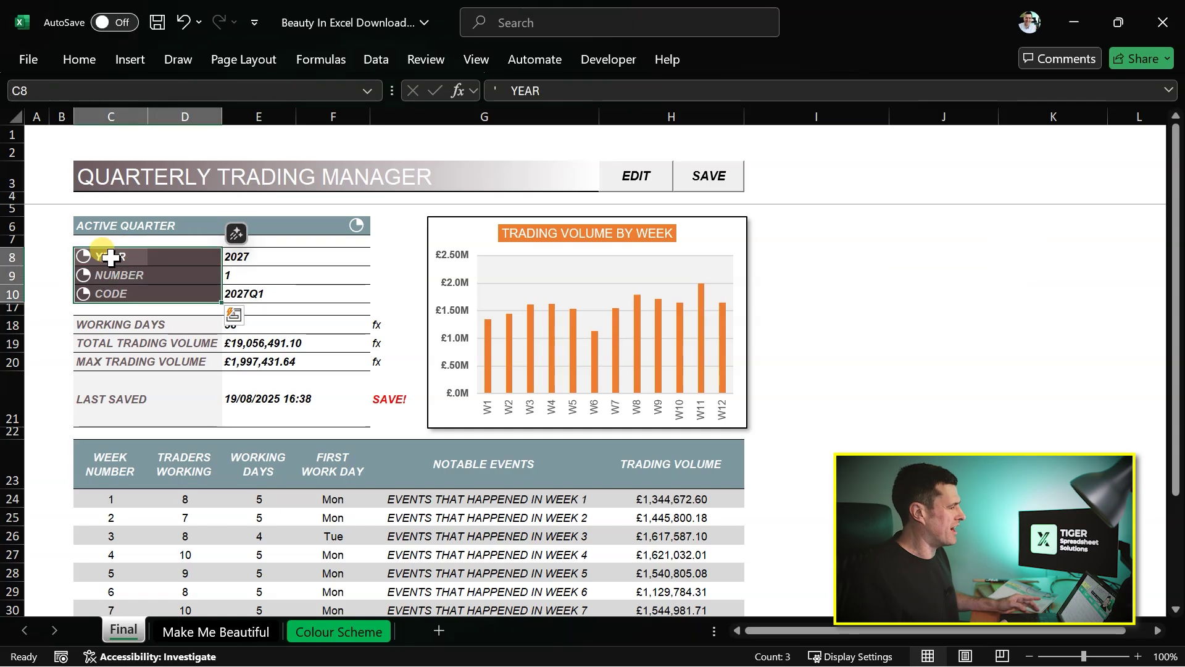
click(136, 254)
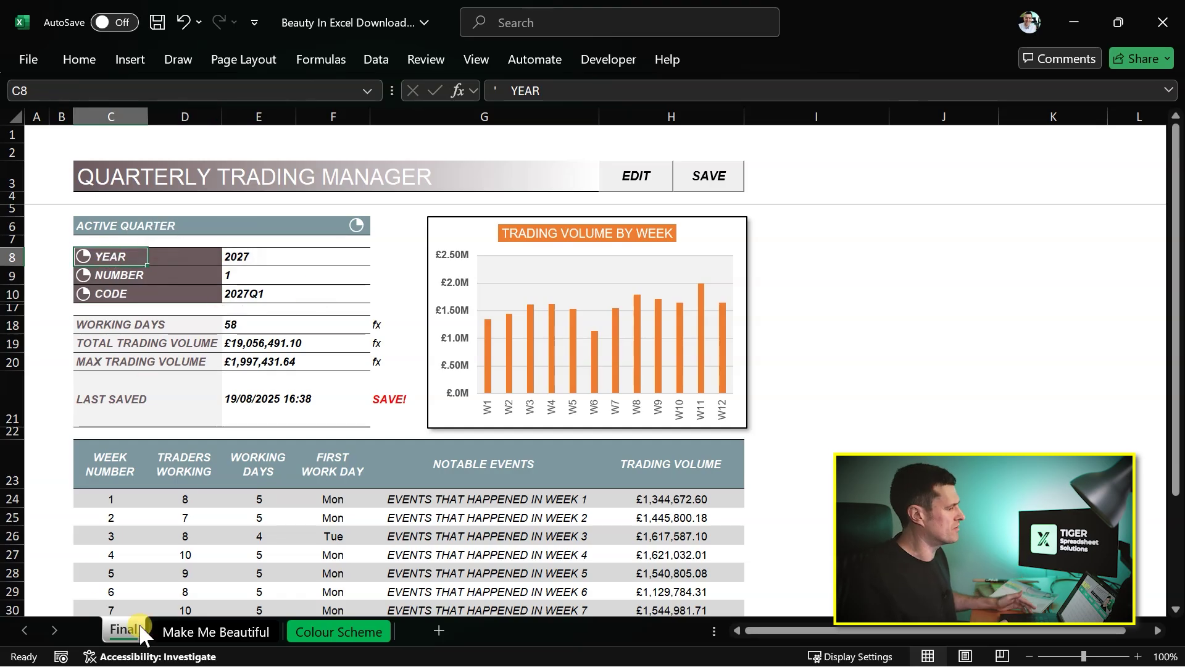
On Make Me Beautiful, select the twelve Trading Volume values H18:H29
click(249, 628)
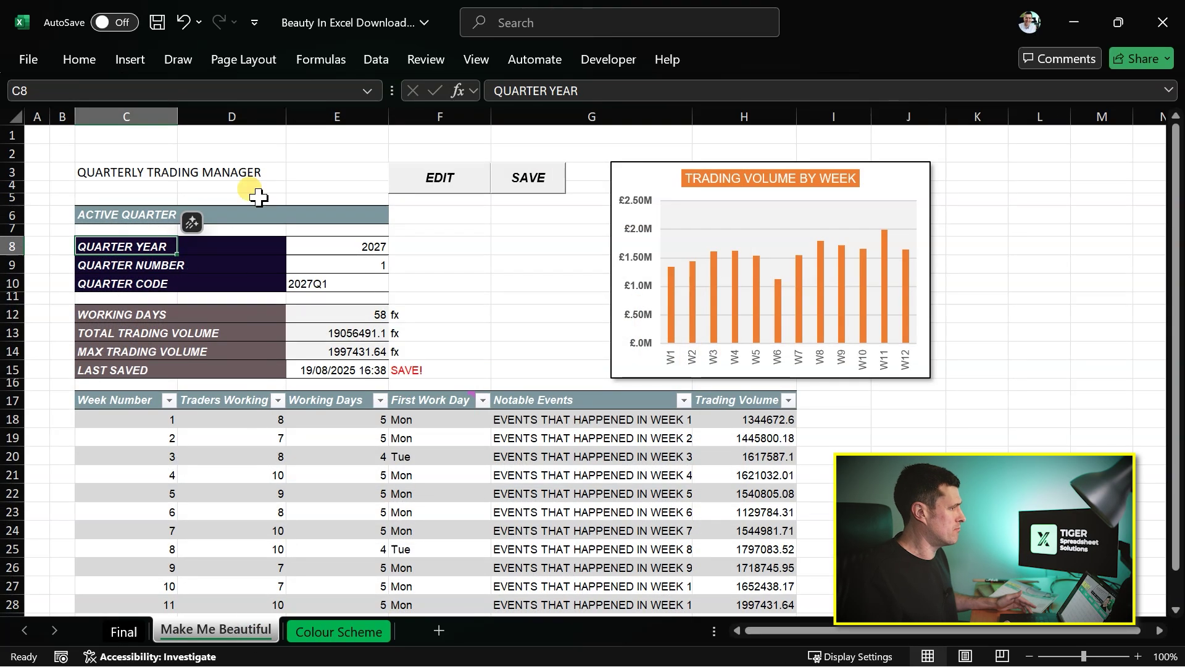
click(124, 172)
click(771, 471)
scroll(769, 460, down, 3)
click(781, 282)
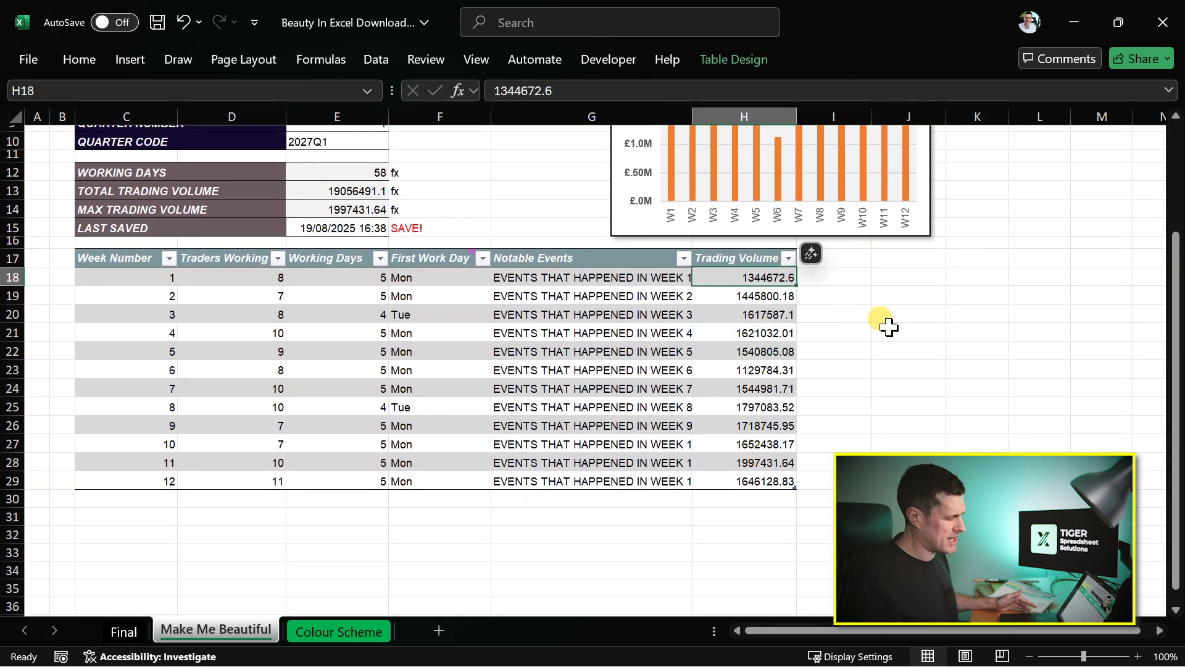
key(shift+Down)
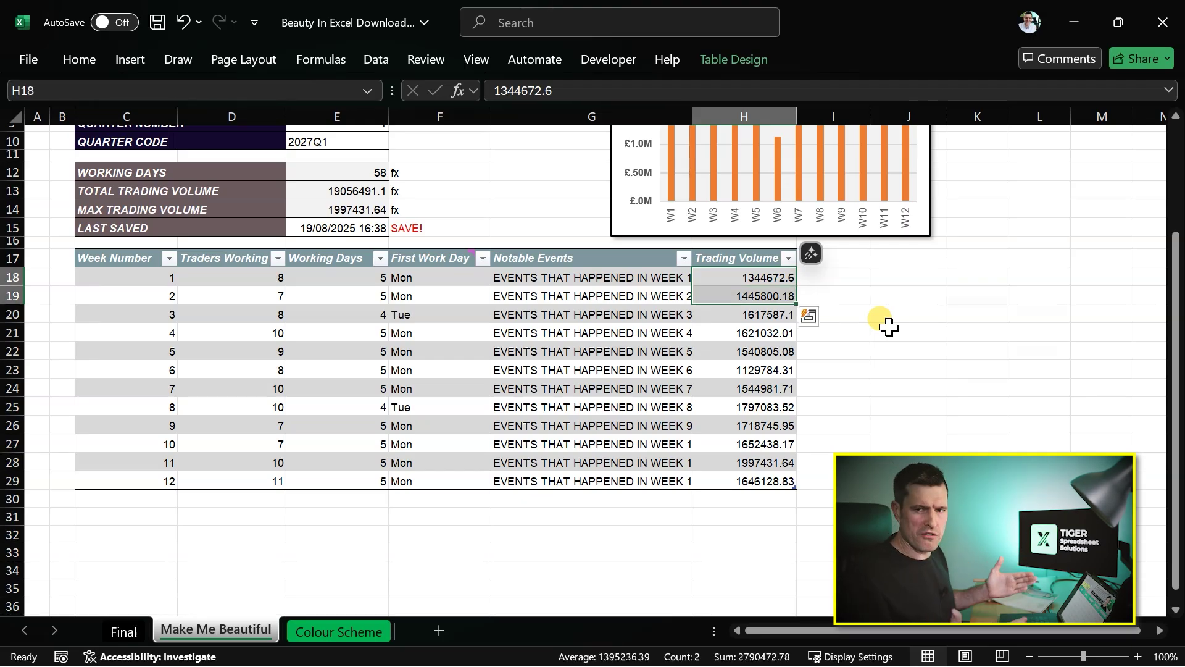
key(shift+Down)
key(shift+Down)
key(shift+Down)
key(shift+Down)
key(shift+Down)
key(shift+Down)
key(shift+Down)
key(shift+Down)
key(shift+Down)
key(shift+Down)
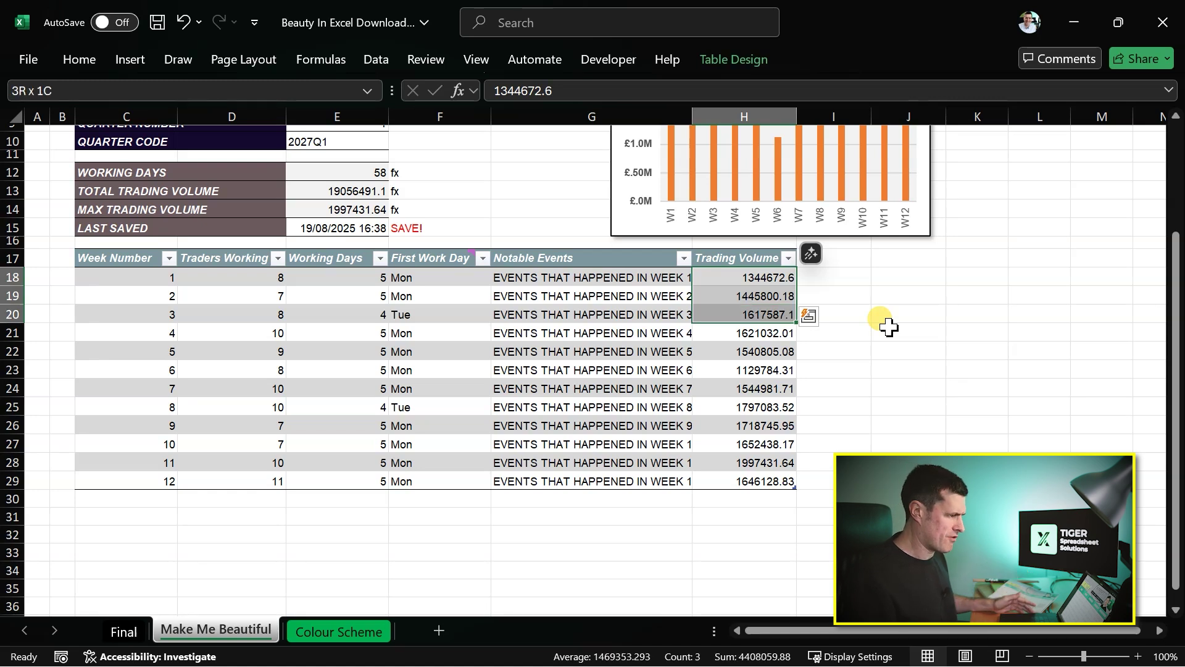
Format the Trading Volume values with exactly two decimal places
click(82, 55)
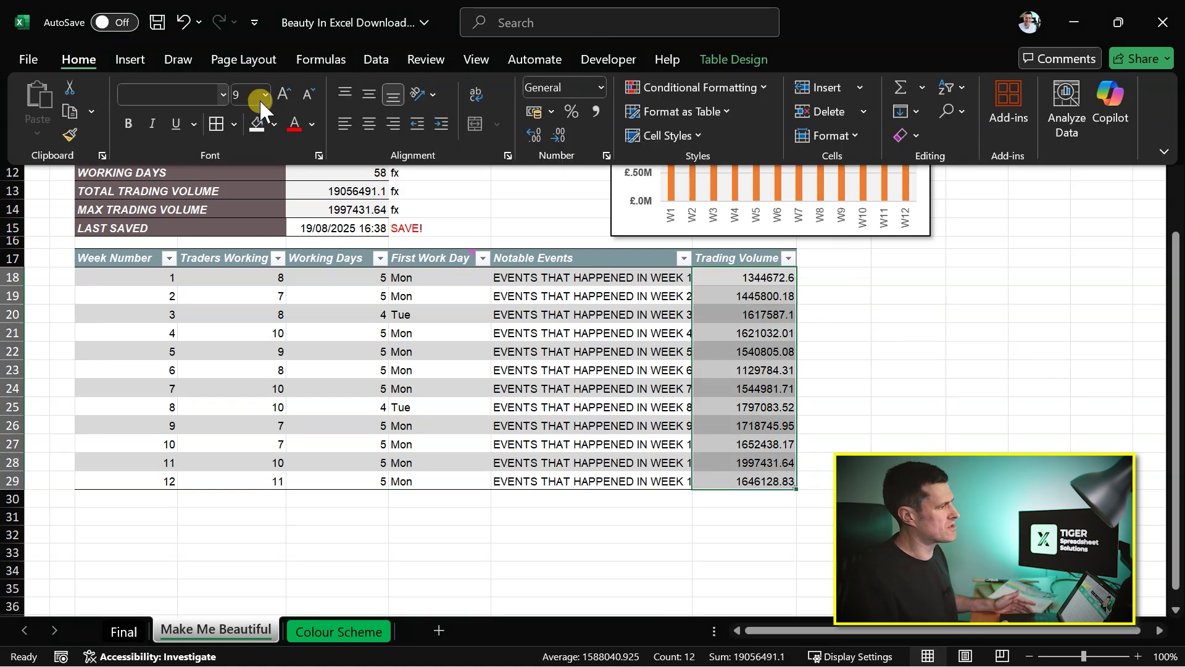
click(558, 138)
click(537, 135)
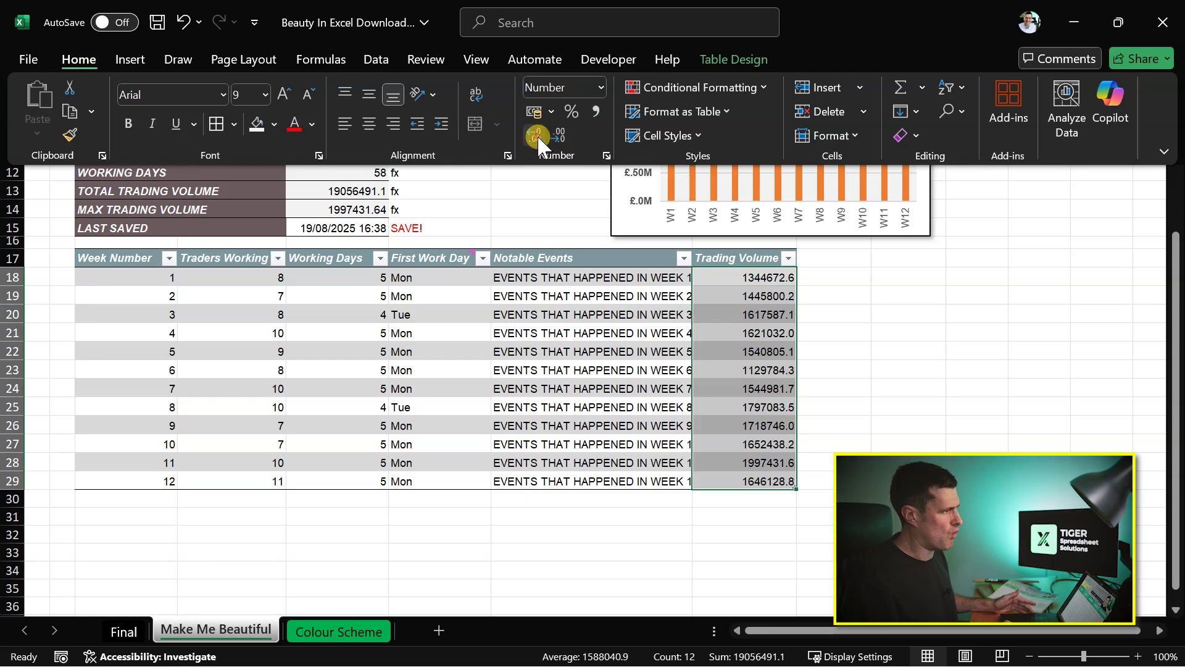
click(537, 134)
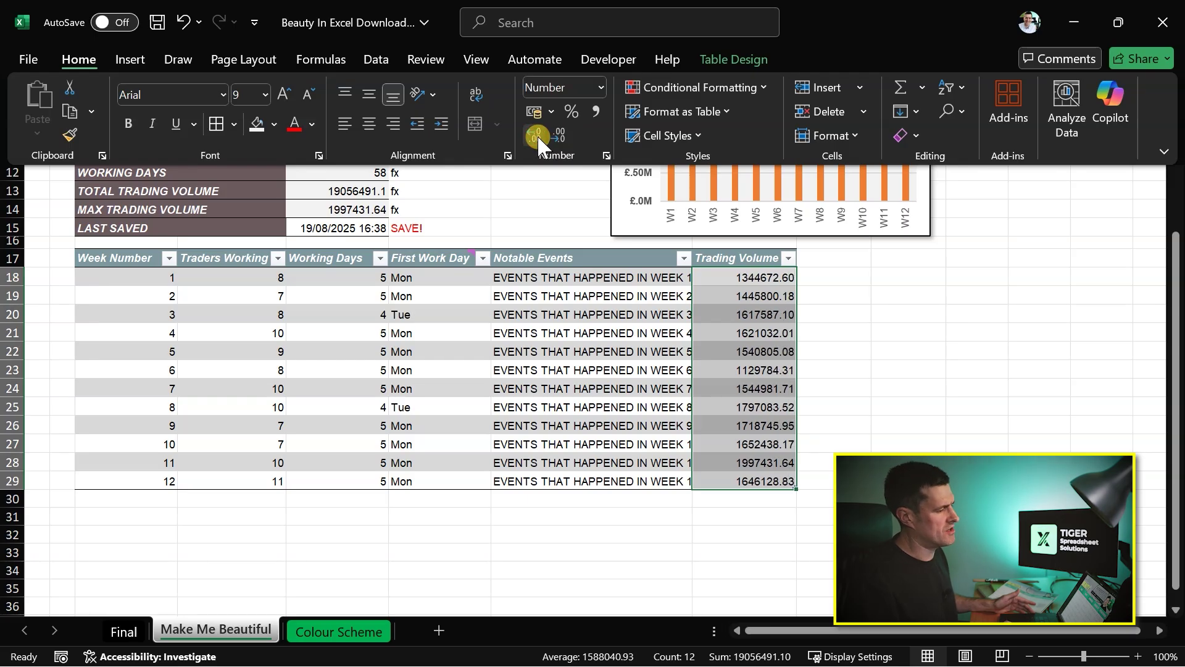
click(946, 285)
click(781, 279)
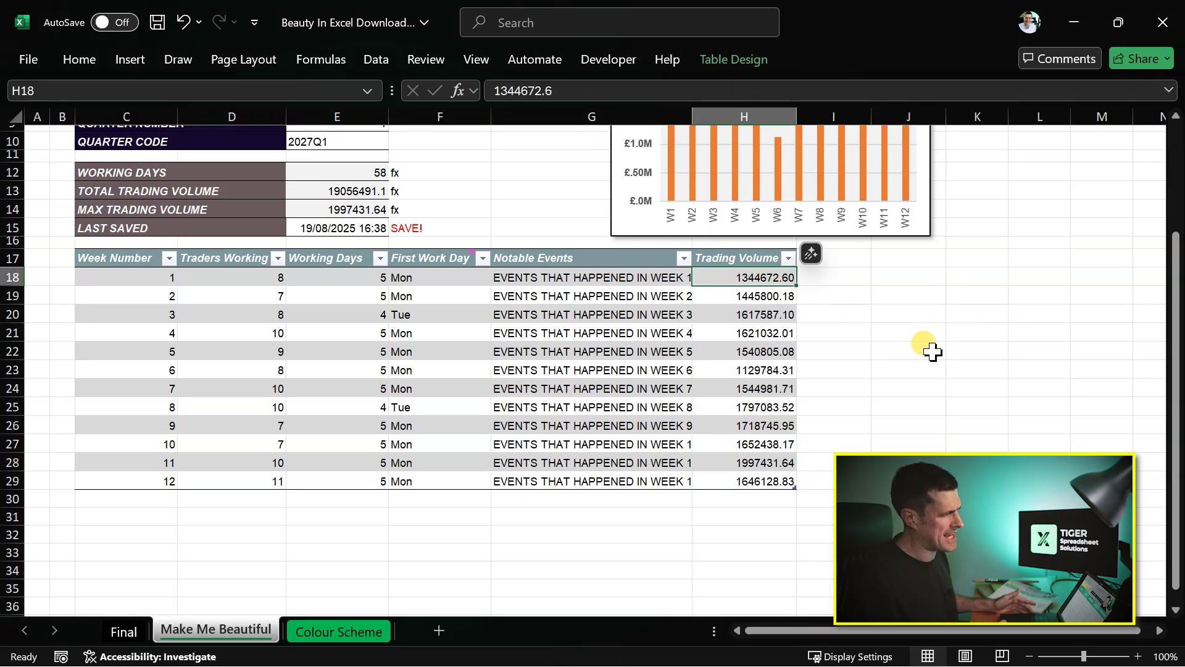
scroll(933, 351, up, 1)
key(shift+Down)
key(shift+Down)
key(shift+Down)
key(shift+Down)
key(shift+Down)
key(shift+Down)
key(shift+Down)
key(shift+Down)
key(shift+Down)
key(shift+Down)
key(shift+Down)
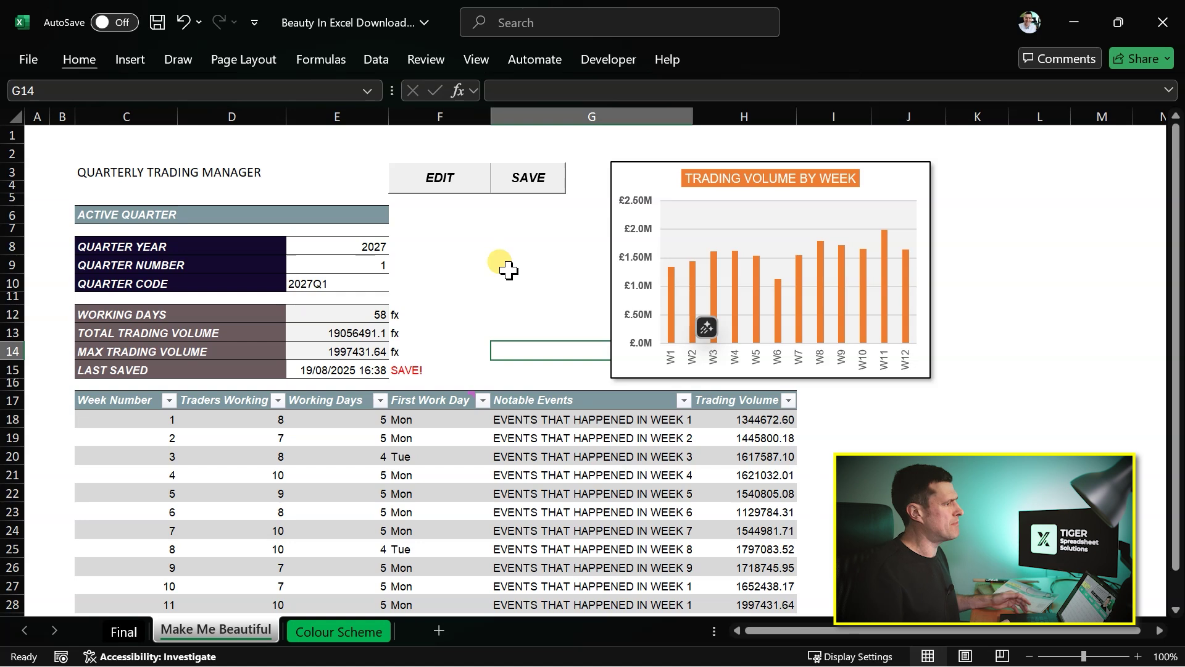
Collapse the View ribbon and select the title cells C3:E3
click(151, 174)
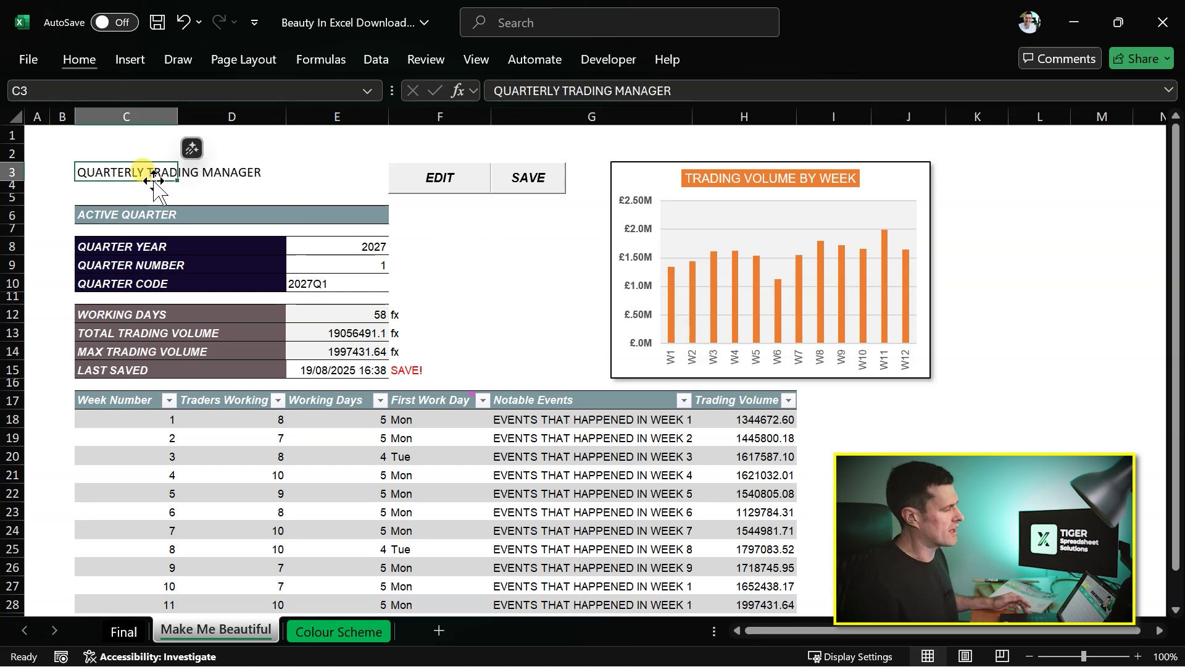
click(476, 61)
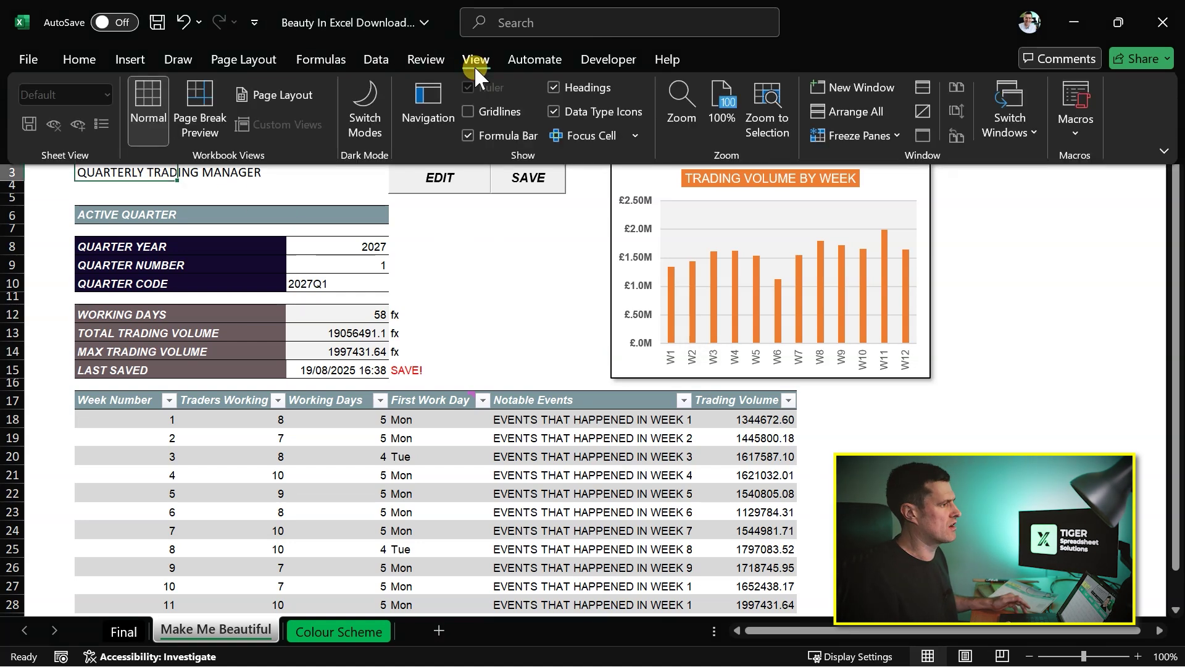
click(453, 353)
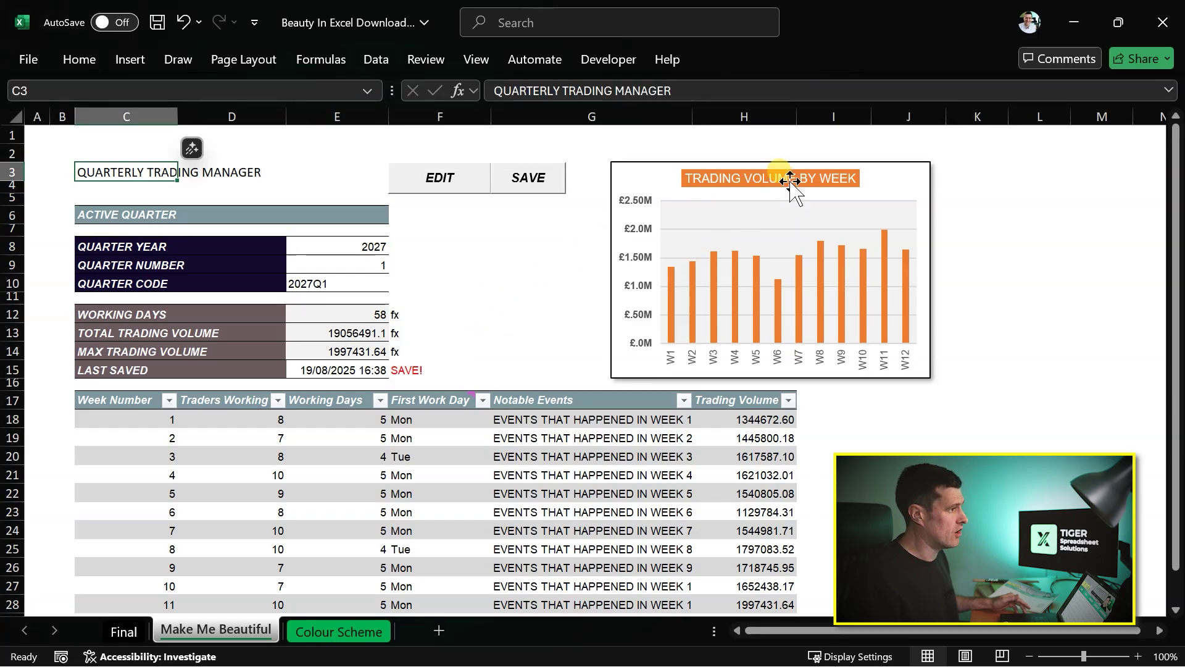
key(shift+Right)
key(shift+Right)
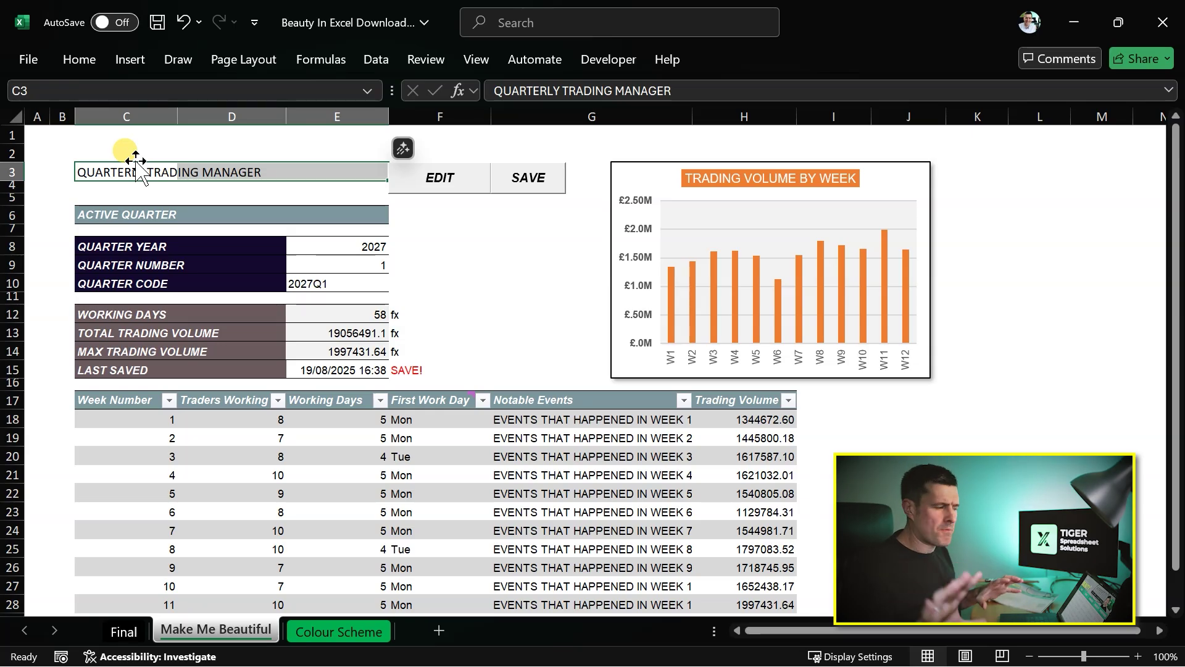
Give the LAST SAVED row C15:E15 a thick bottom border
click(133, 369)
key(shift+Right)
key(shift+Right)
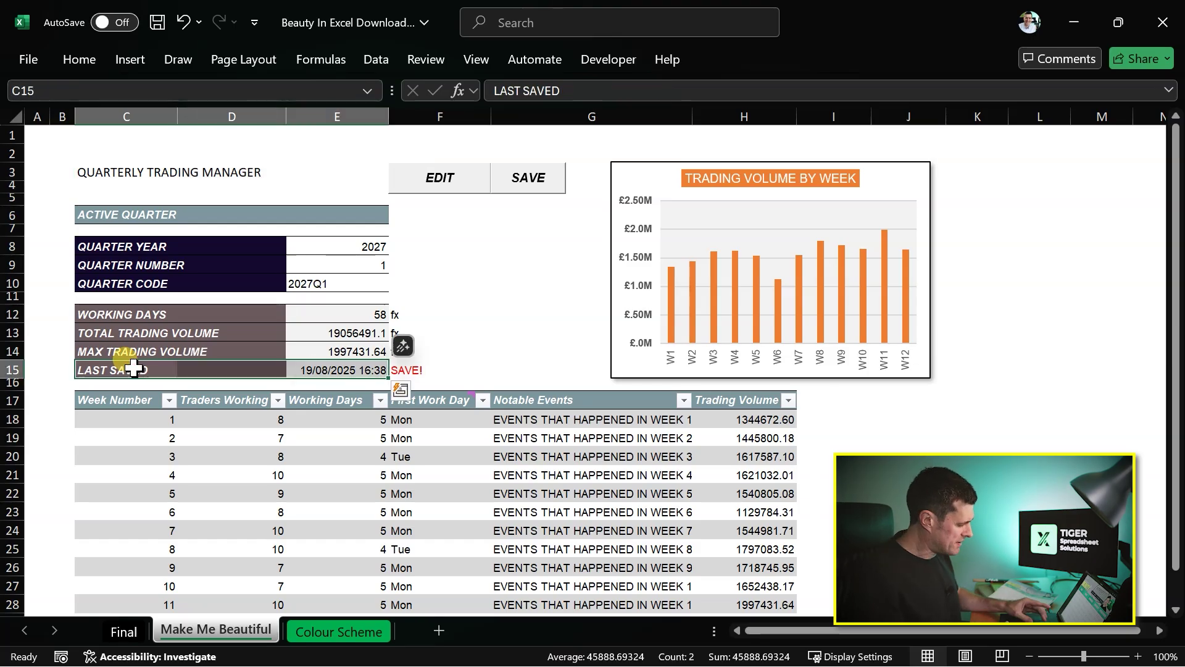
key(ctrl+1)
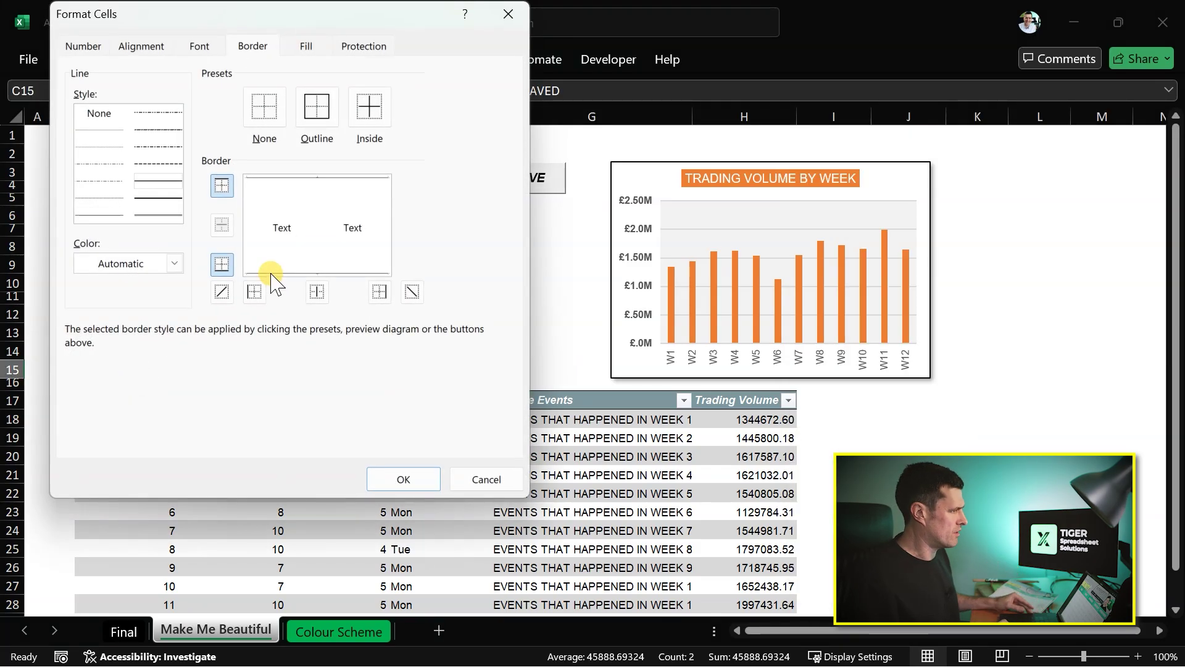
click(397, 482)
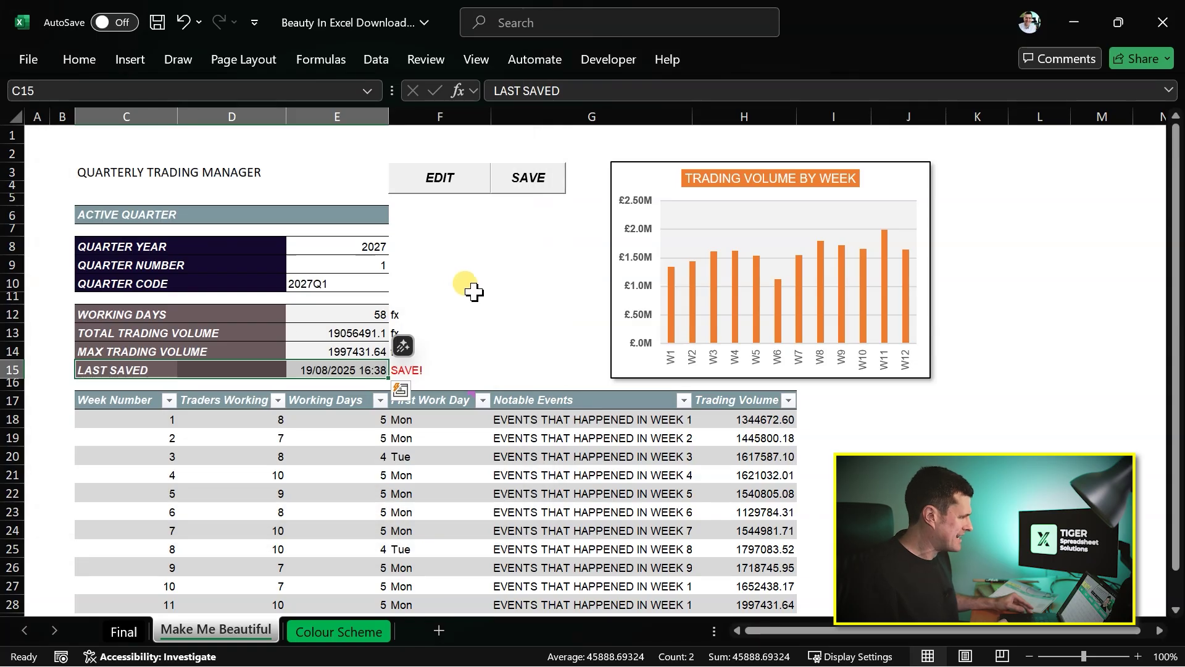
click(466, 284)
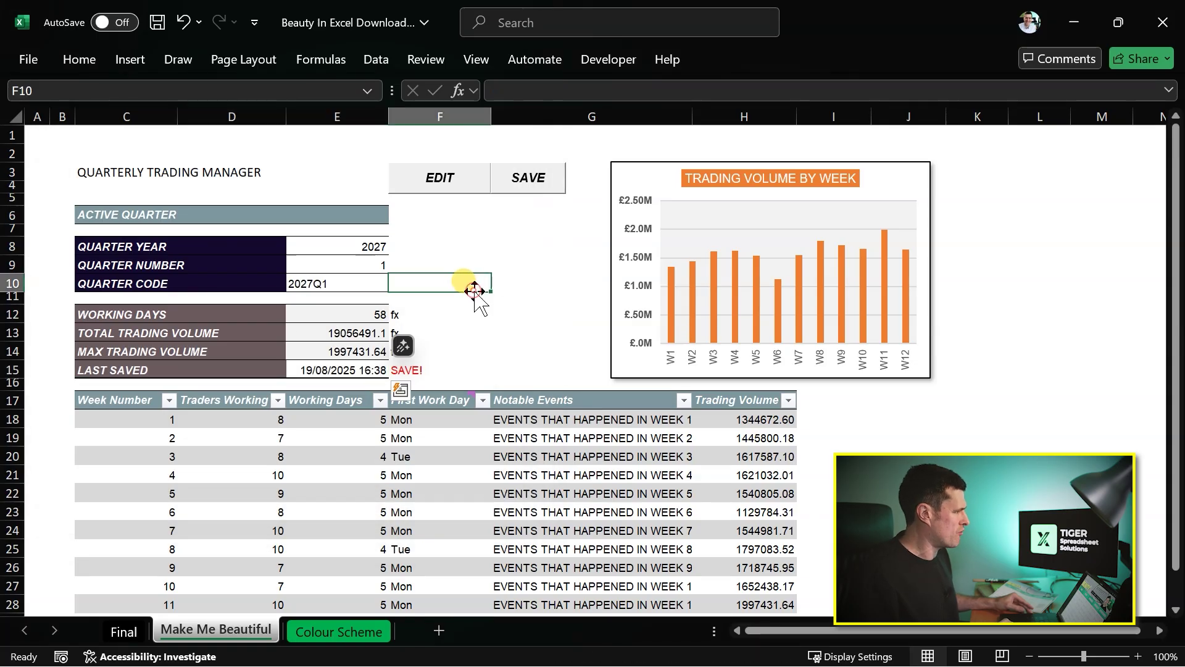
Check the ACTIVE QUARTER row, then select the title row C3:E3
click(154, 215)
key(shift+Right)
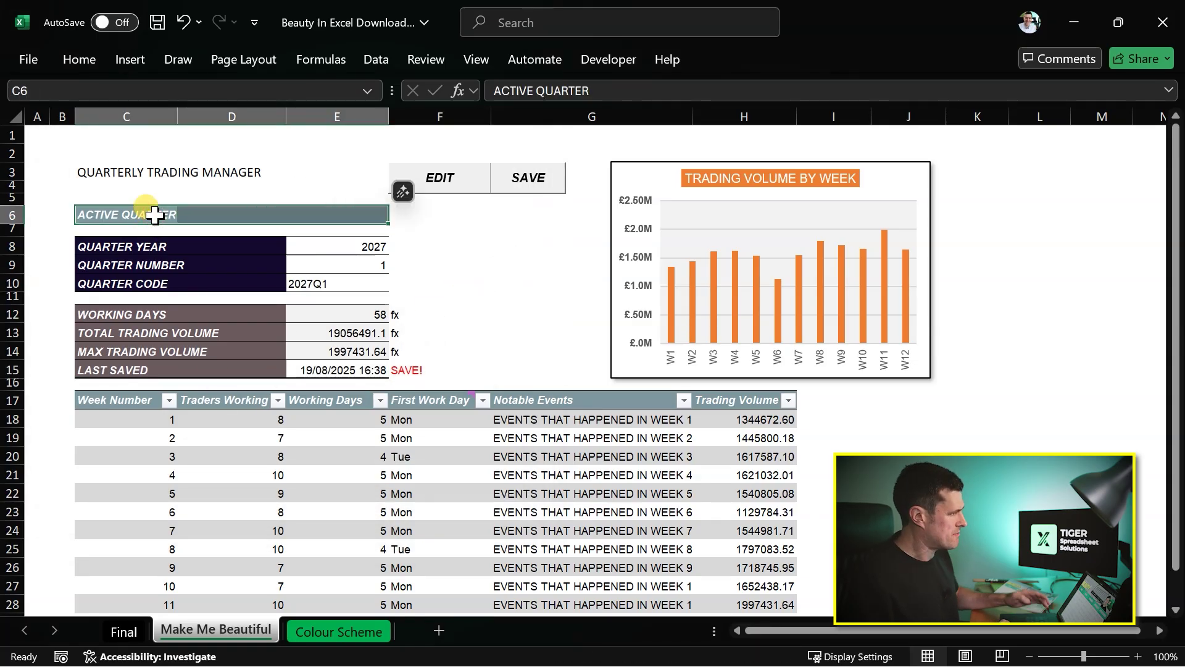
click(492, 282)
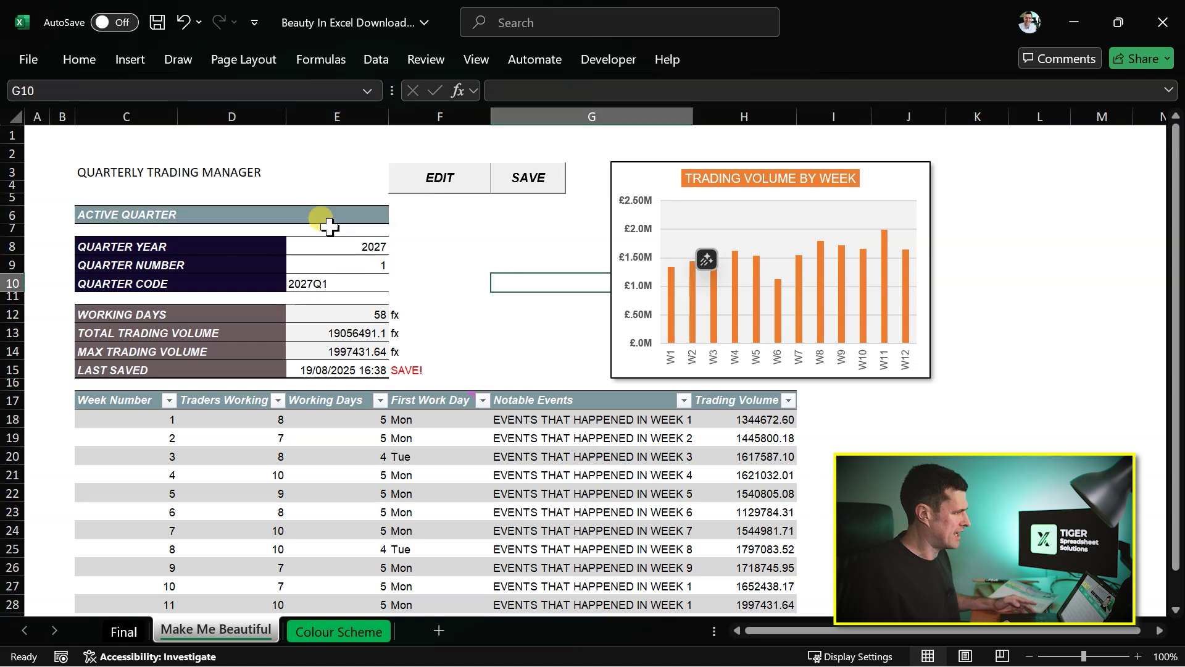
click(378, 214)
key(Left)
key(Up)
key(Up)
key(Up)
key(Left)
key(shift+Right)
key(shift+Right)
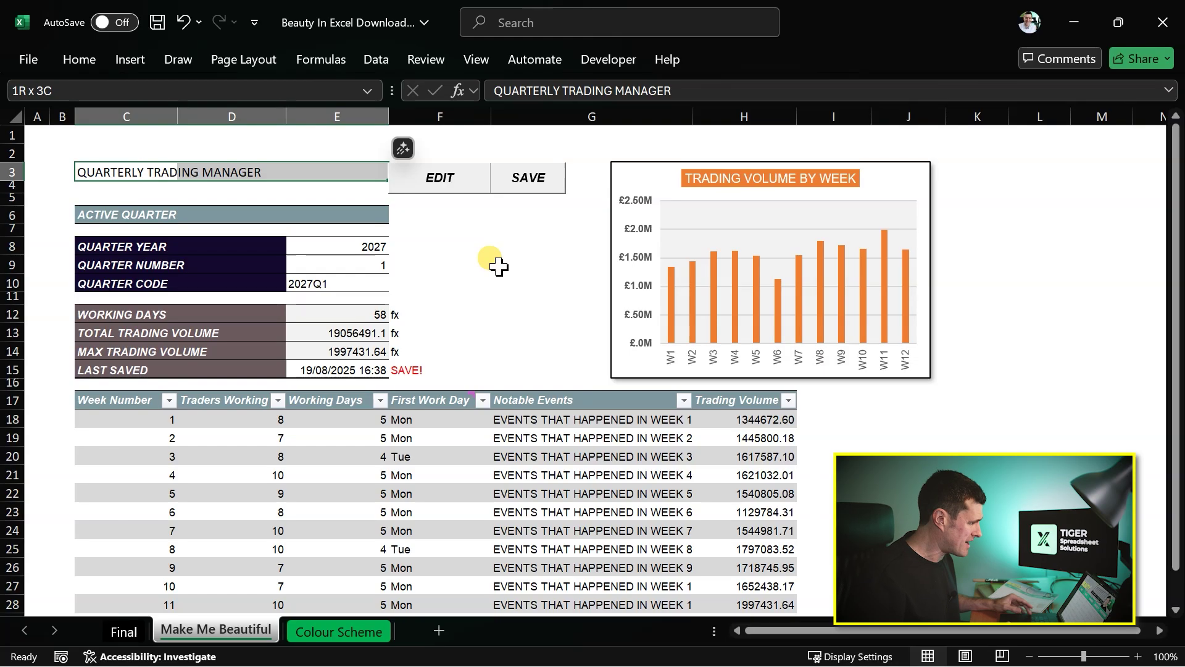
Fill C3:E3 with a vertical two-colour gradient, white to dark purple
key(alt+h)
key(b)
key(m)
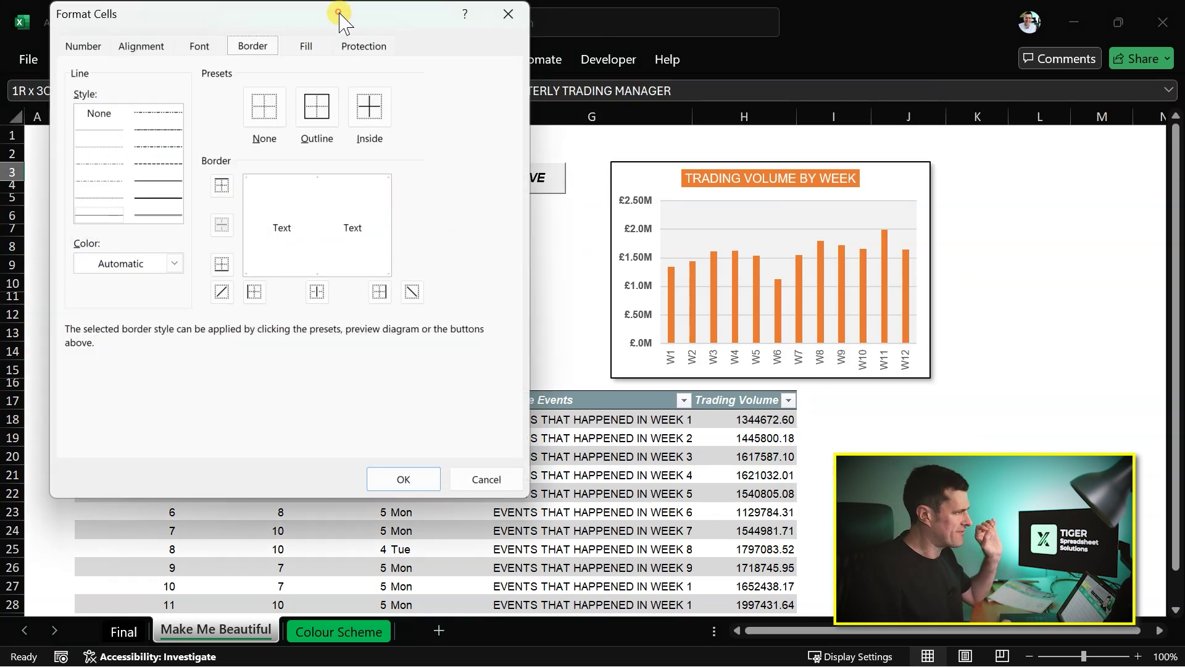
drag(342, 19, 591, 83)
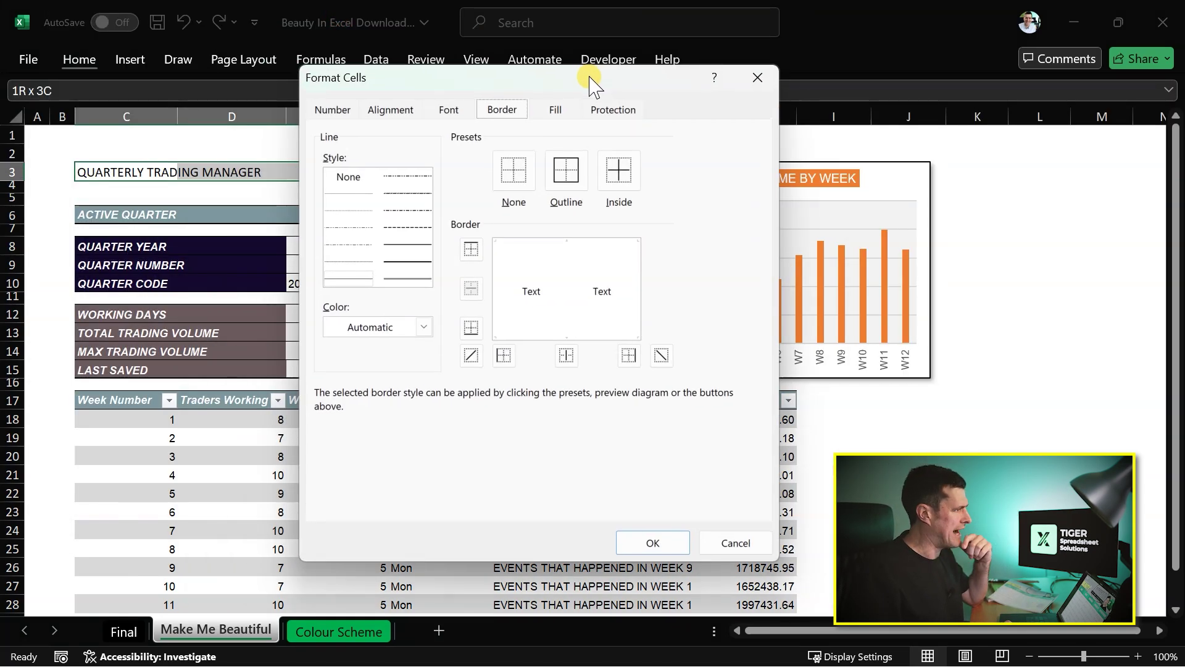
click(551, 111)
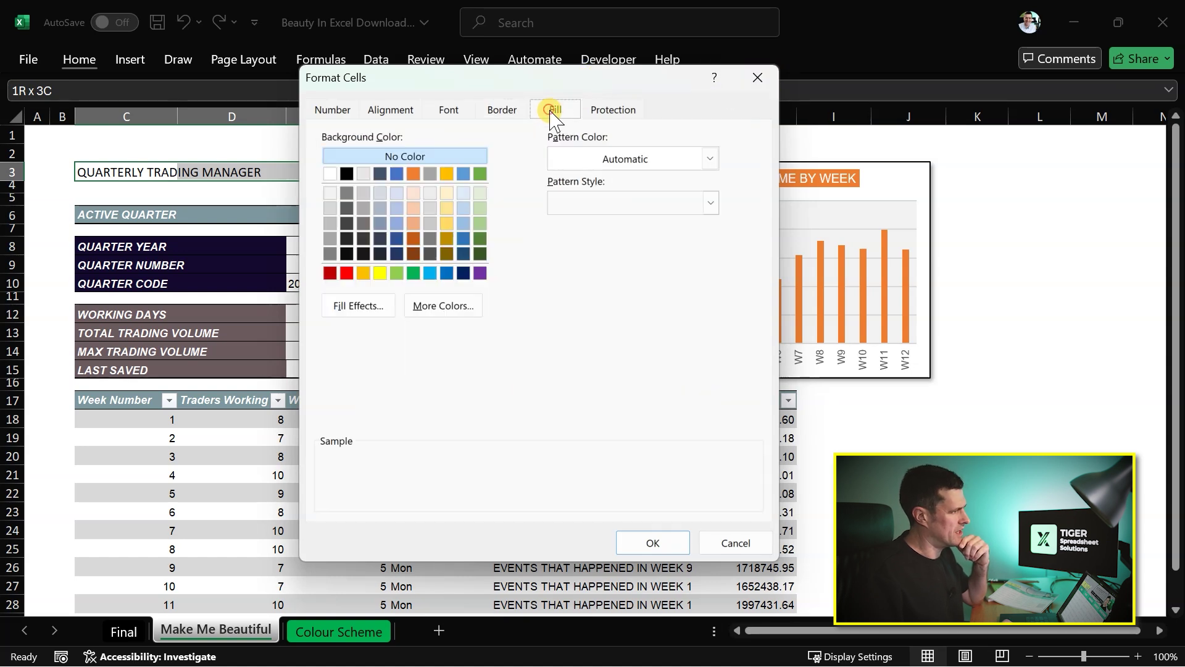
click(356, 308)
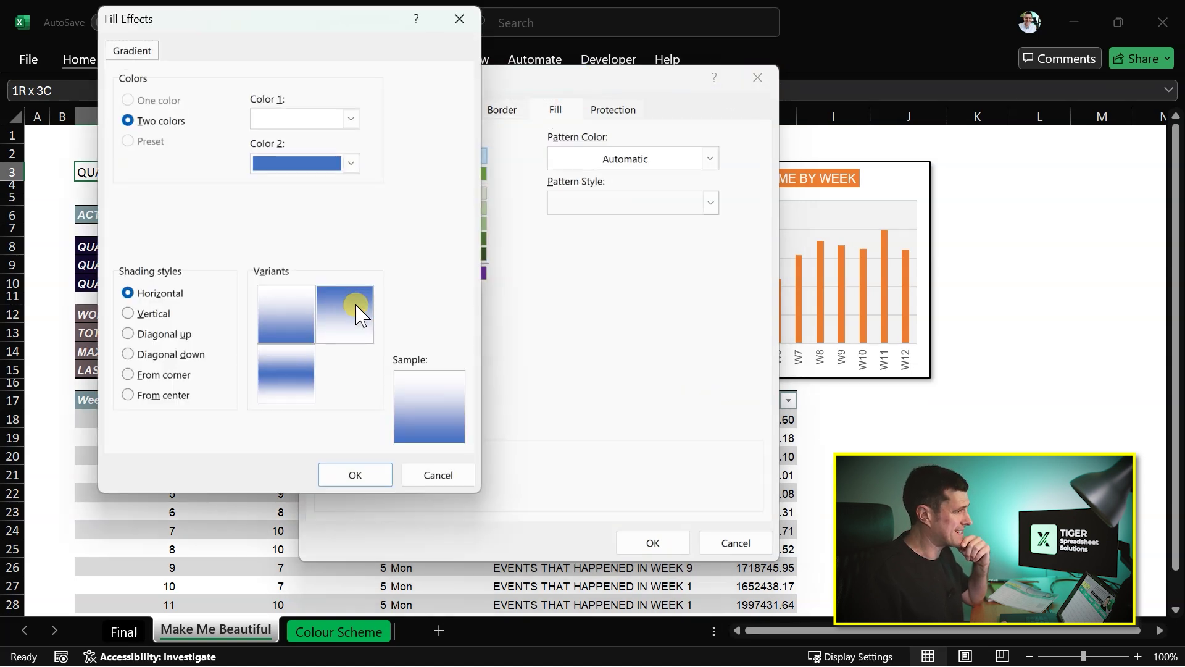
click(155, 313)
click(350, 165)
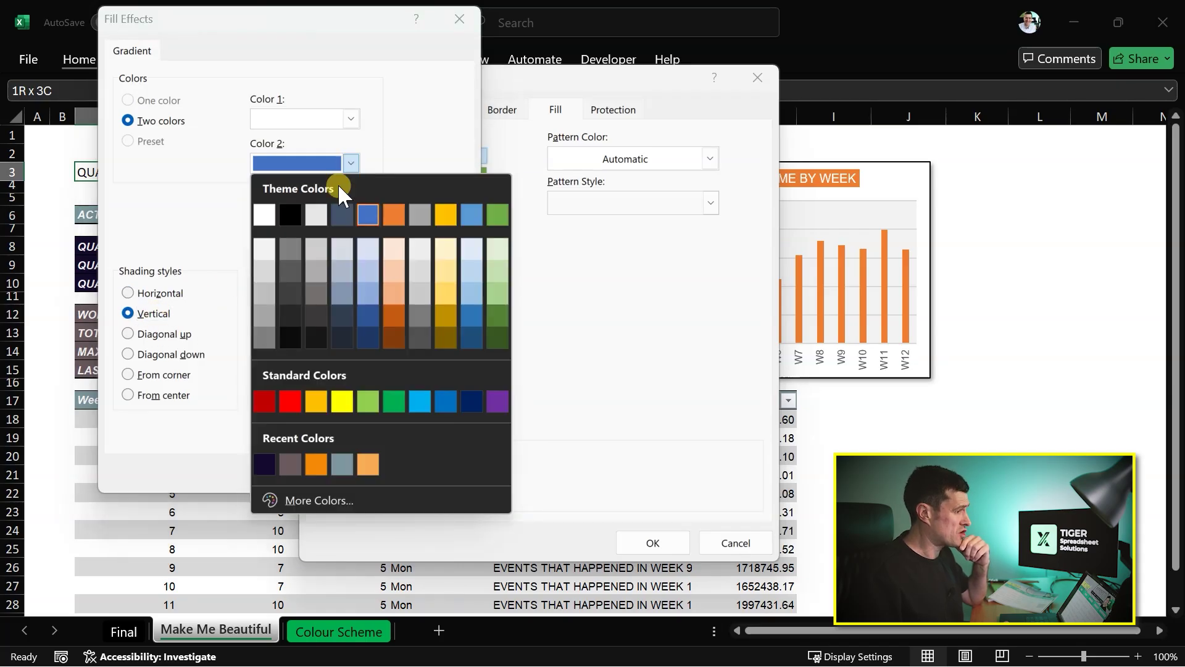
click(266, 463)
click(338, 473)
click(668, 543)
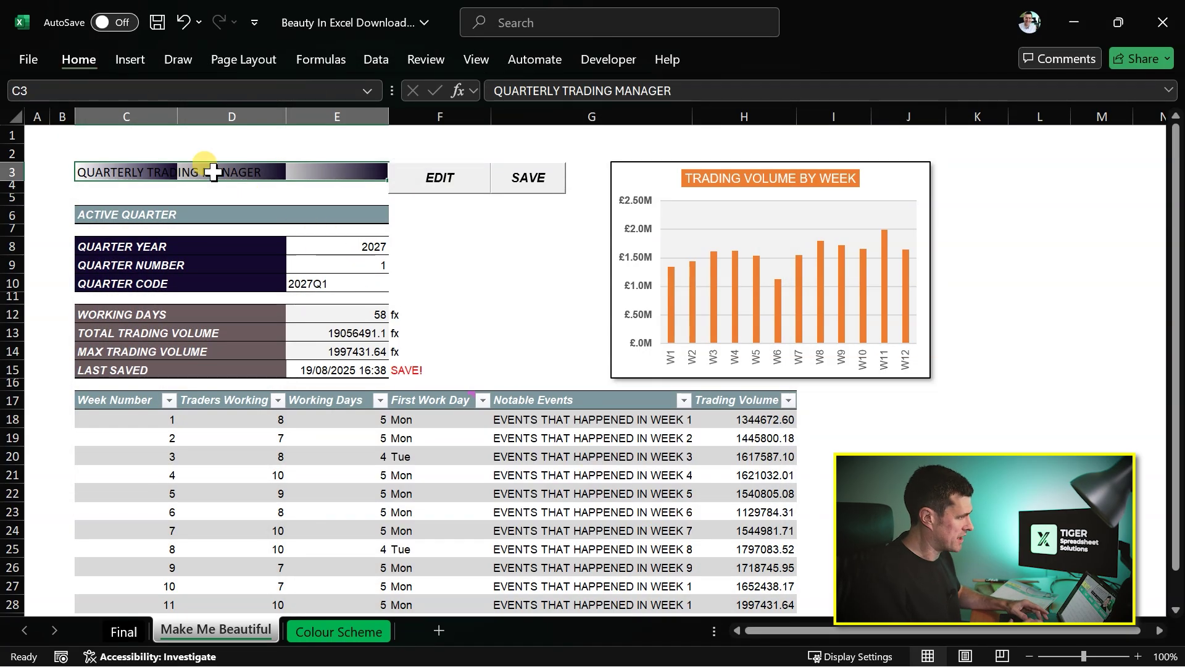
Switch the title's gradient to the flipped vertical variant
key(ctrl+1)
click(386, 308)
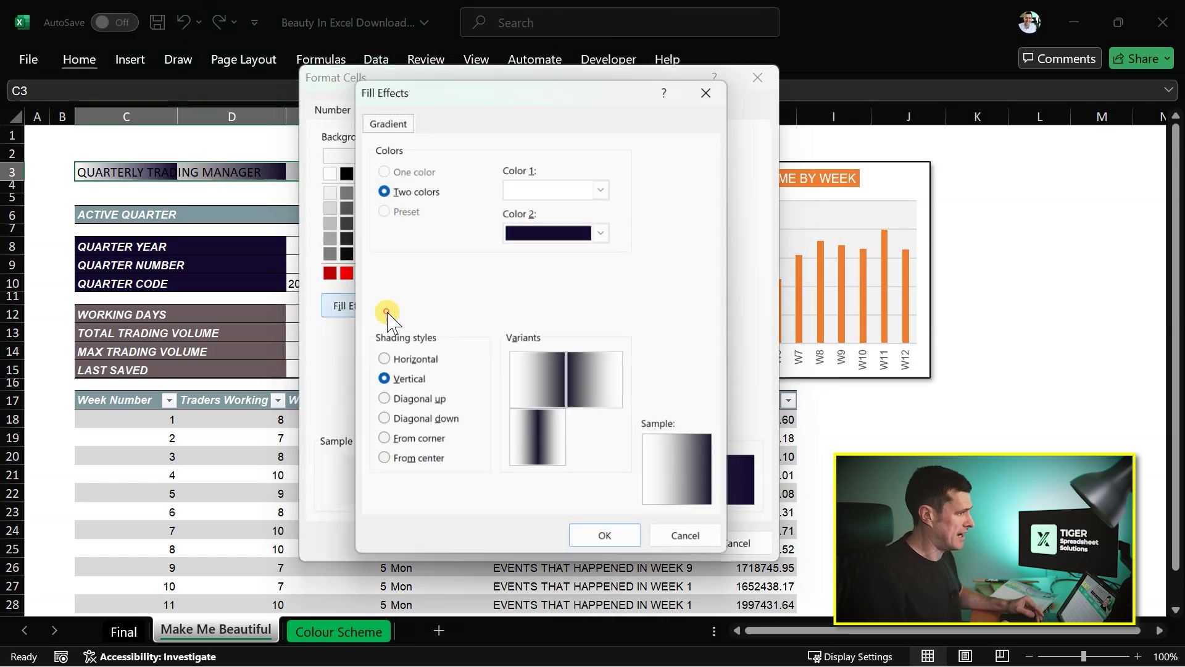
click(602, 392)
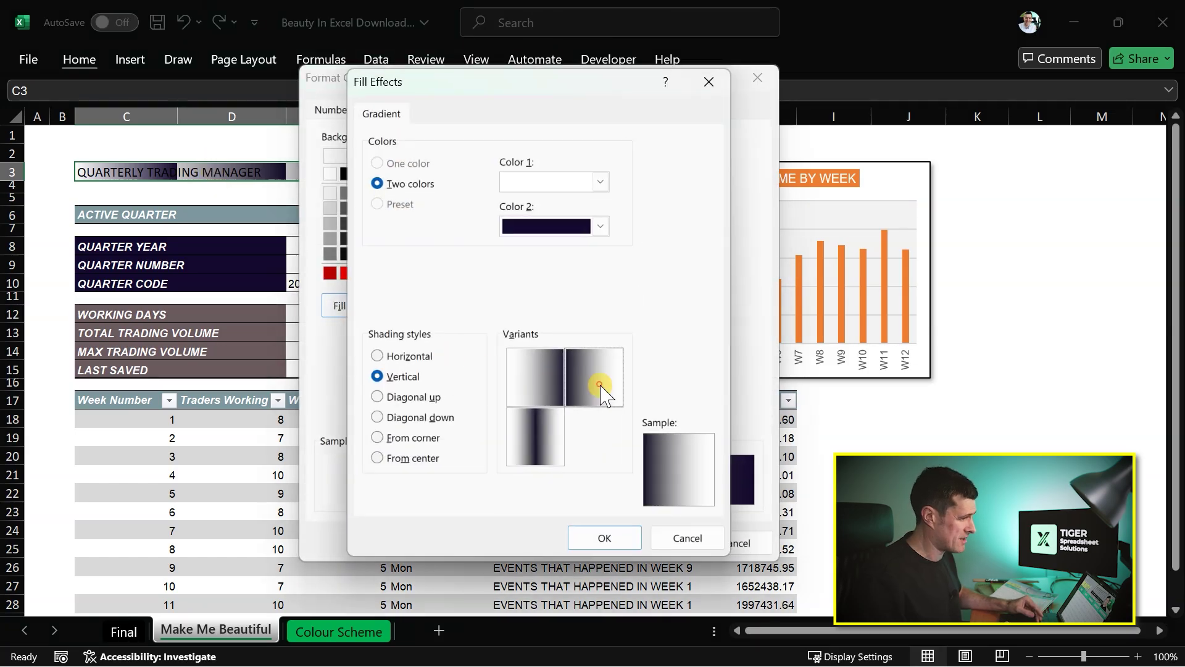
click(605, 537)
click(649, 544)
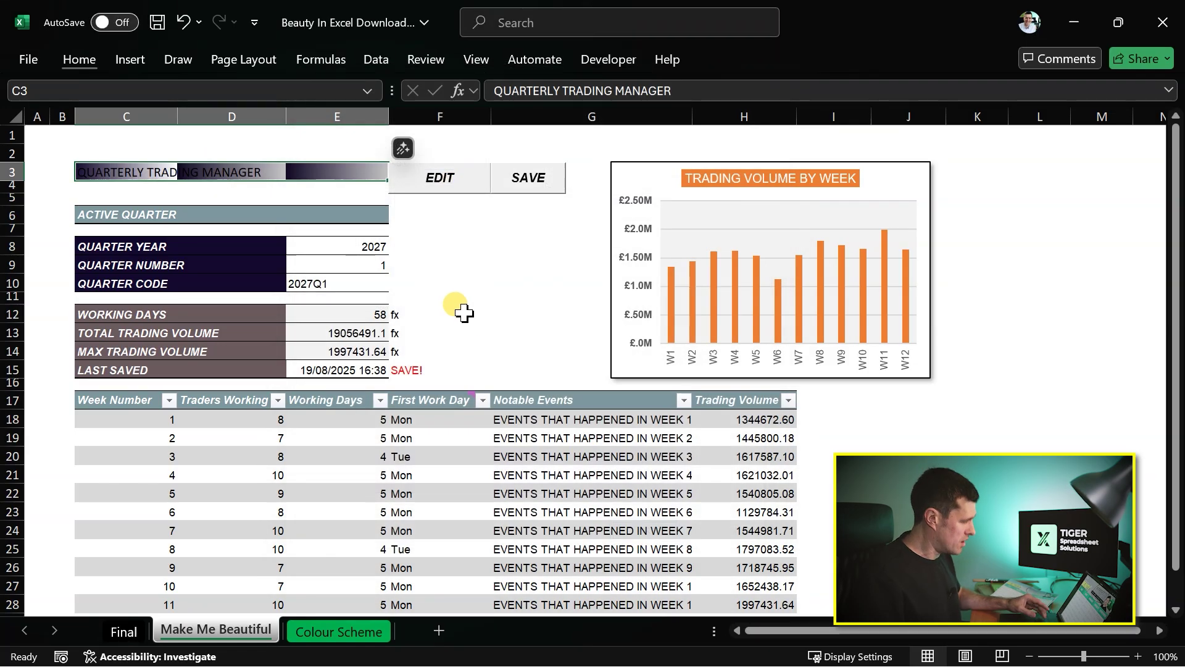
Unmerge the title cells, then merge C3:E3 again into one title cell
key(alt)
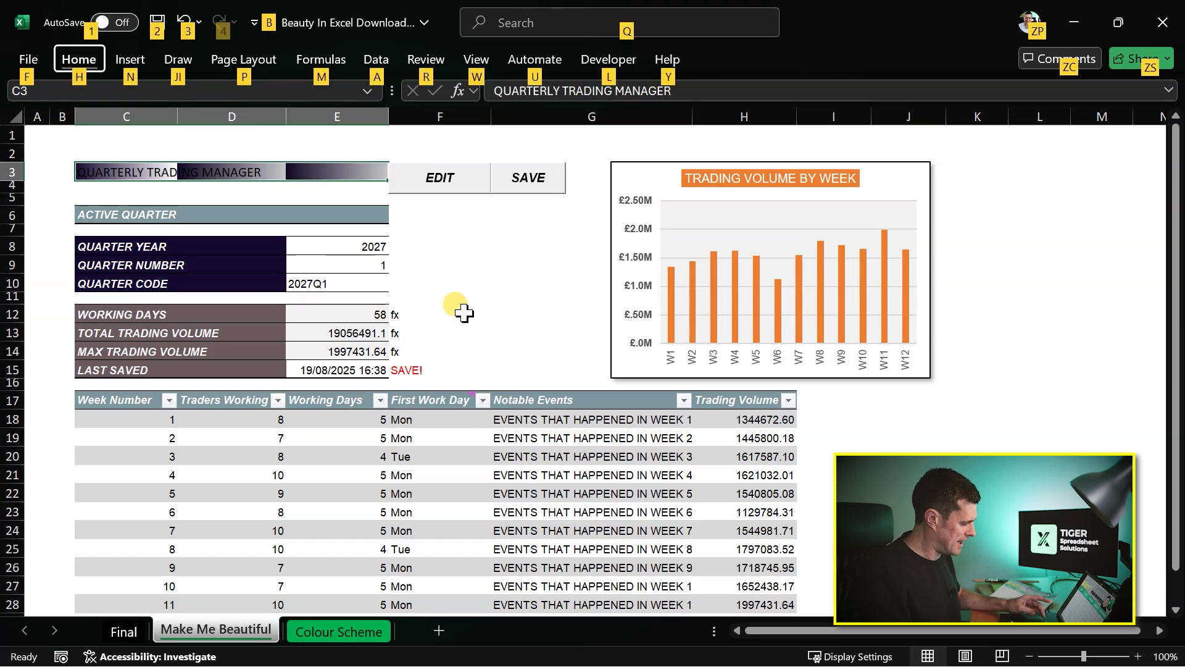
key(h)
key(m)
key(u)
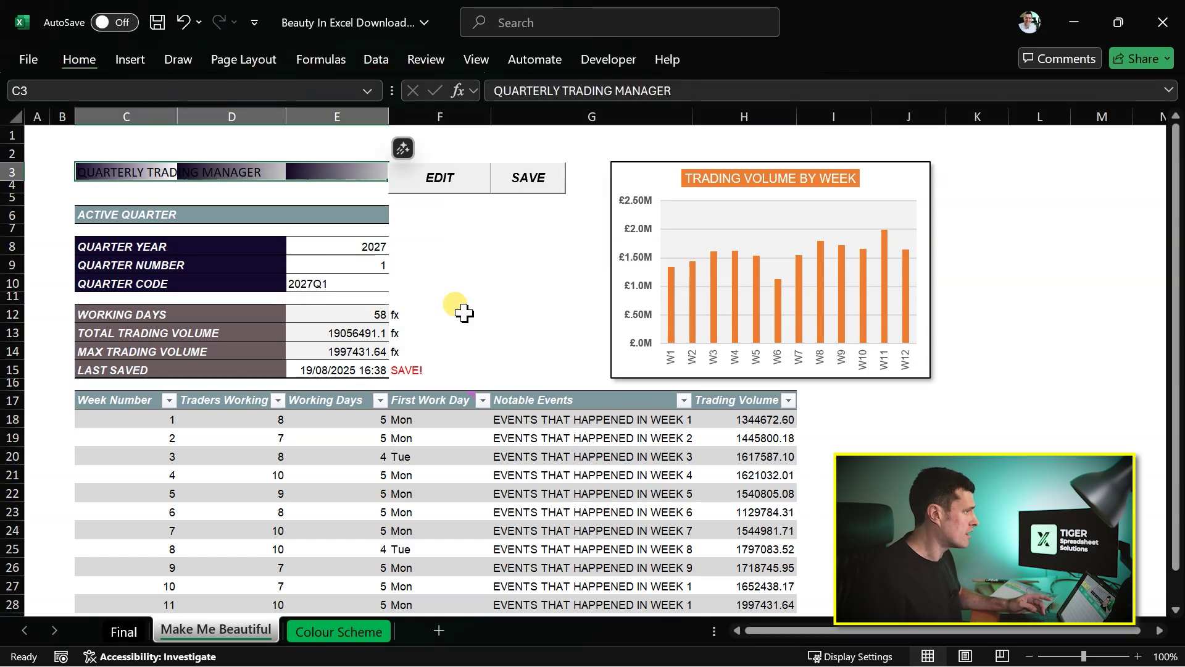
key(Left)
key(shift+Right)
key(shift+Right)
key(shift+Right)
key(alt+h)
key(m)
key(m)
key(Left)
key(Right)
Set the title font to Arial and its font colour to white
click(81, 57)
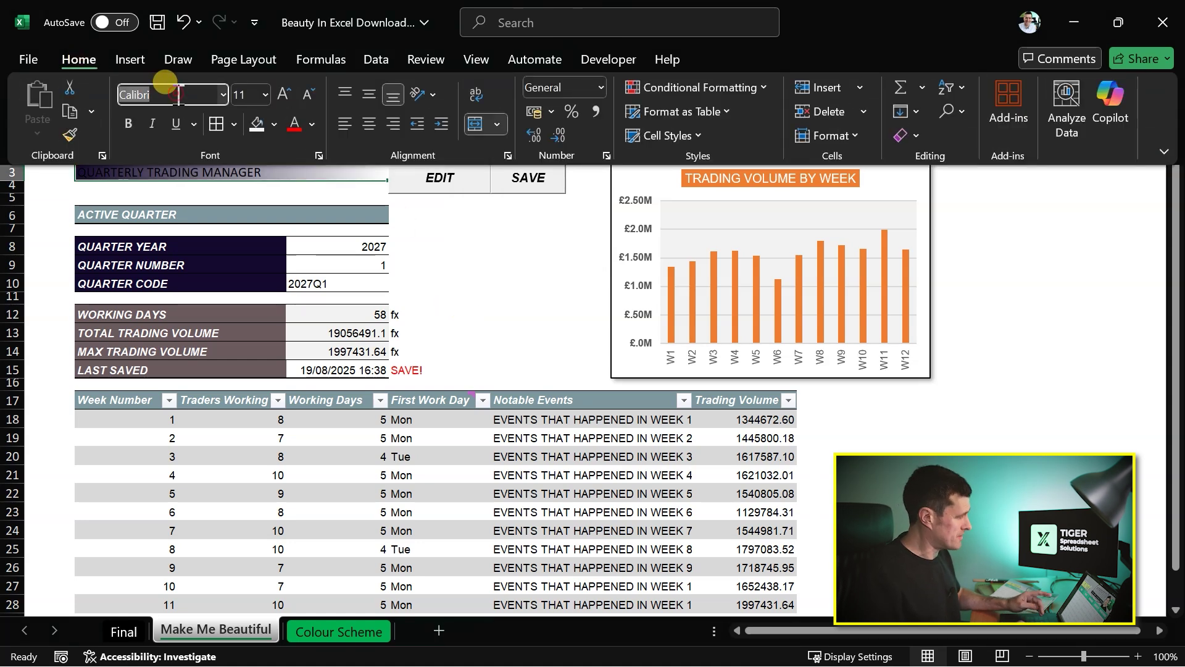
text(Arial)
key(Return)
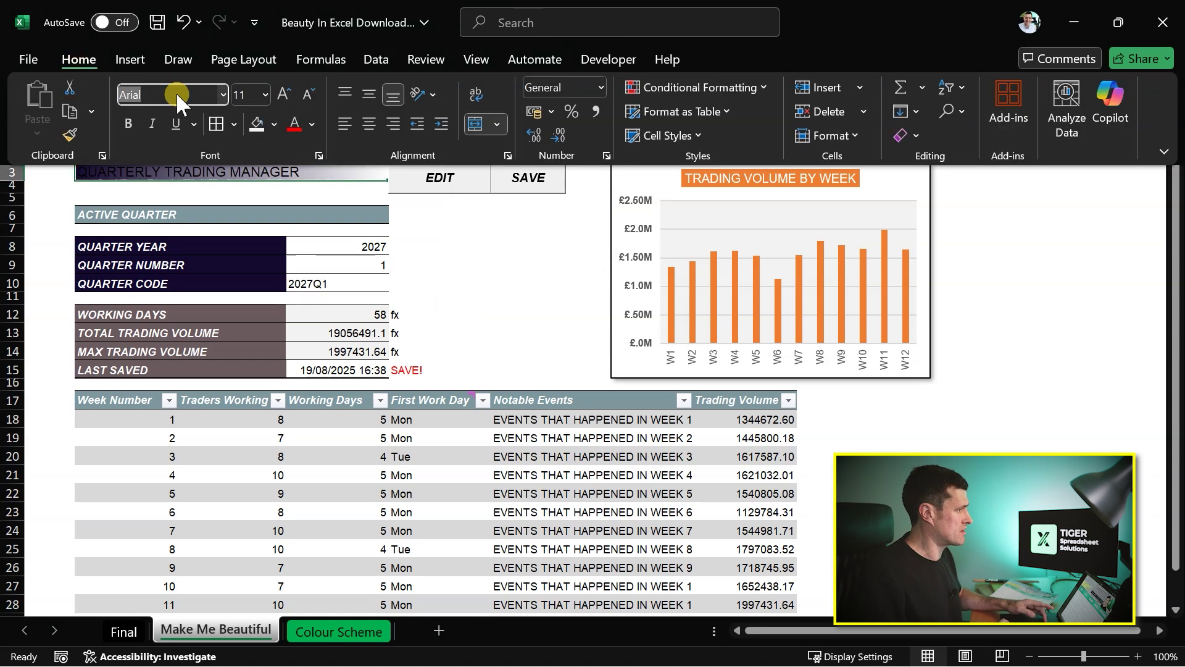
click(307, 123)
click(292, 250)
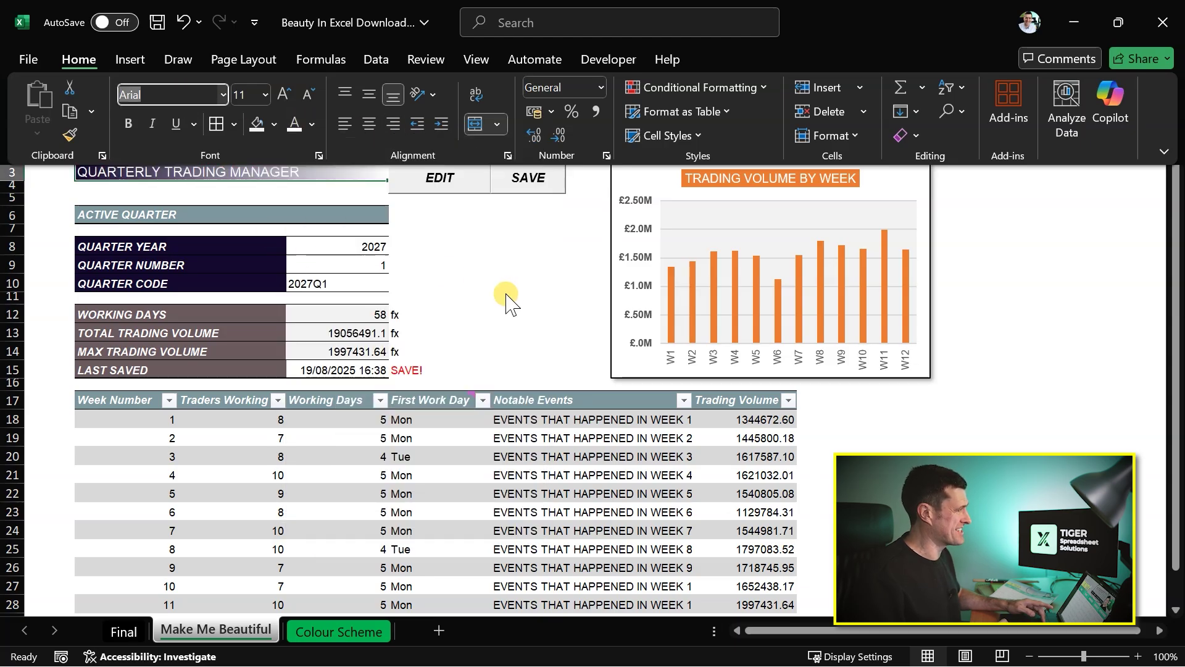
click(378, 331)
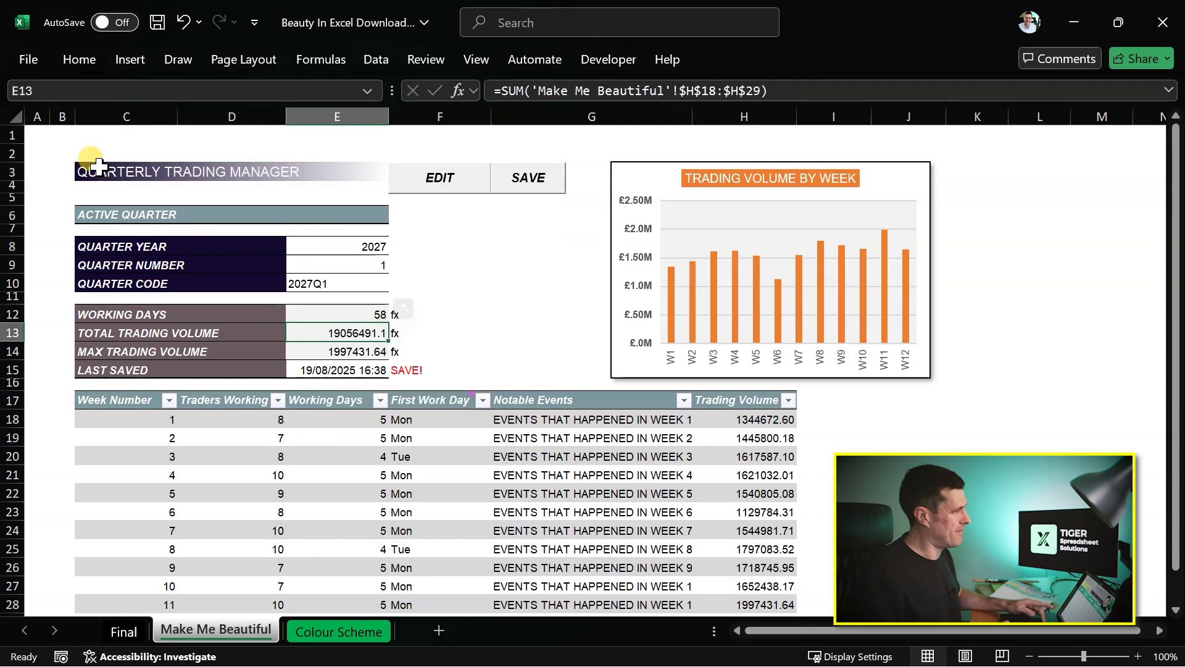
click(220, 184)
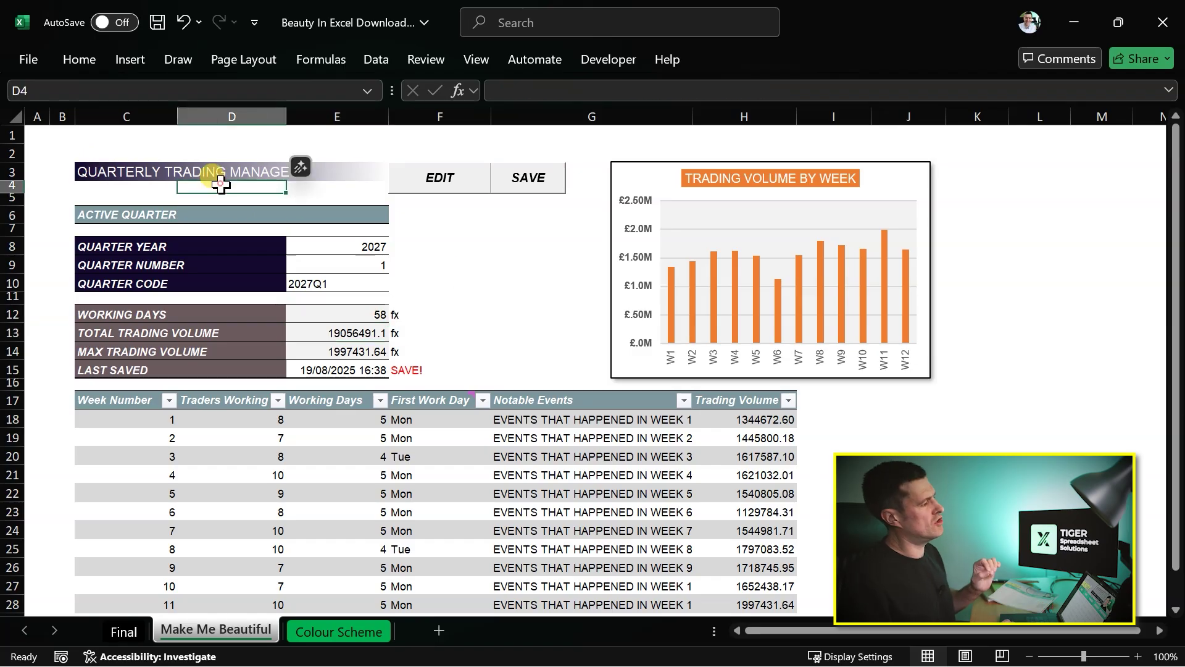
click(115, 167)
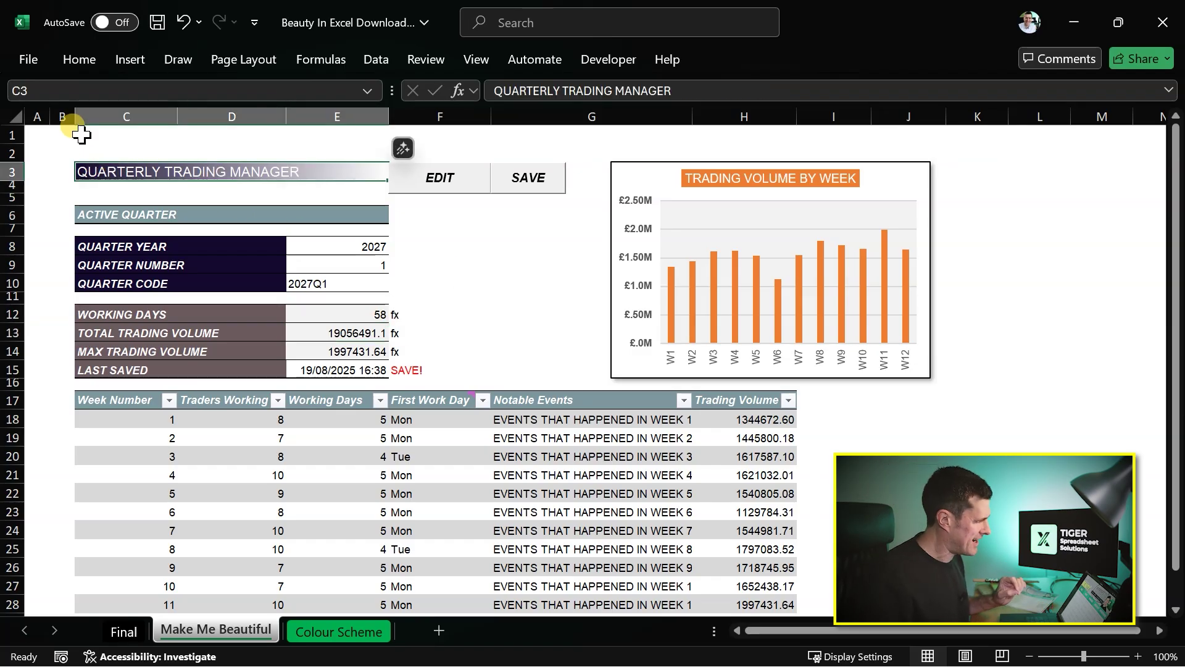